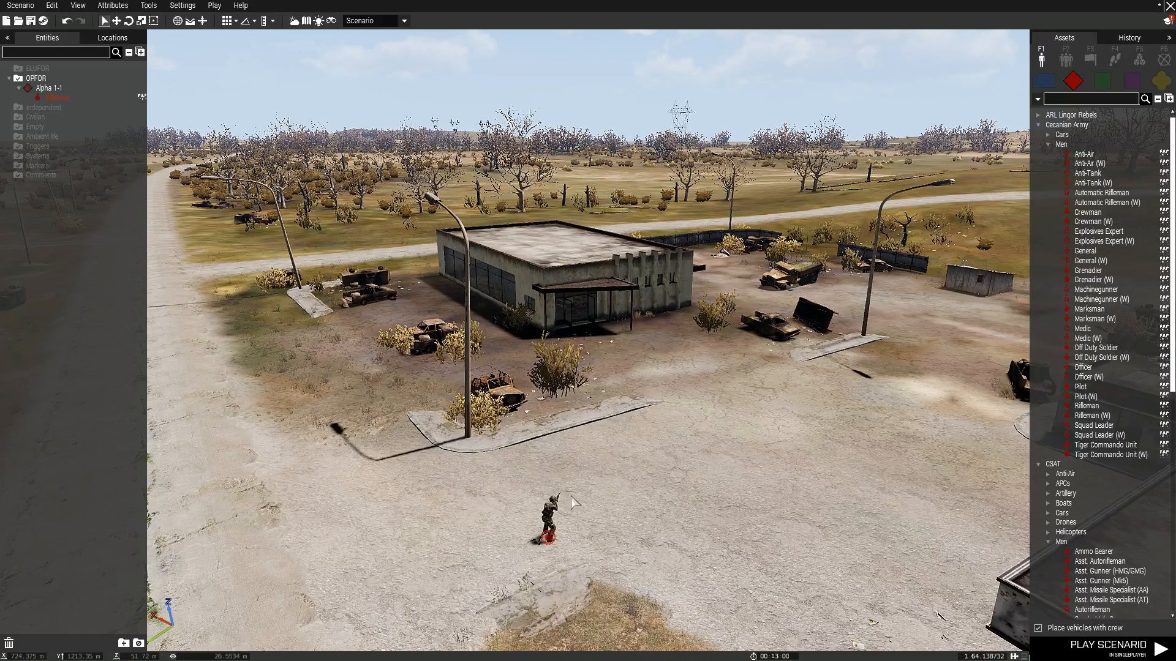
Survey the terrain, road and flat-roofed building around the gas station where the player soldier stands.
key("s")
key("d")
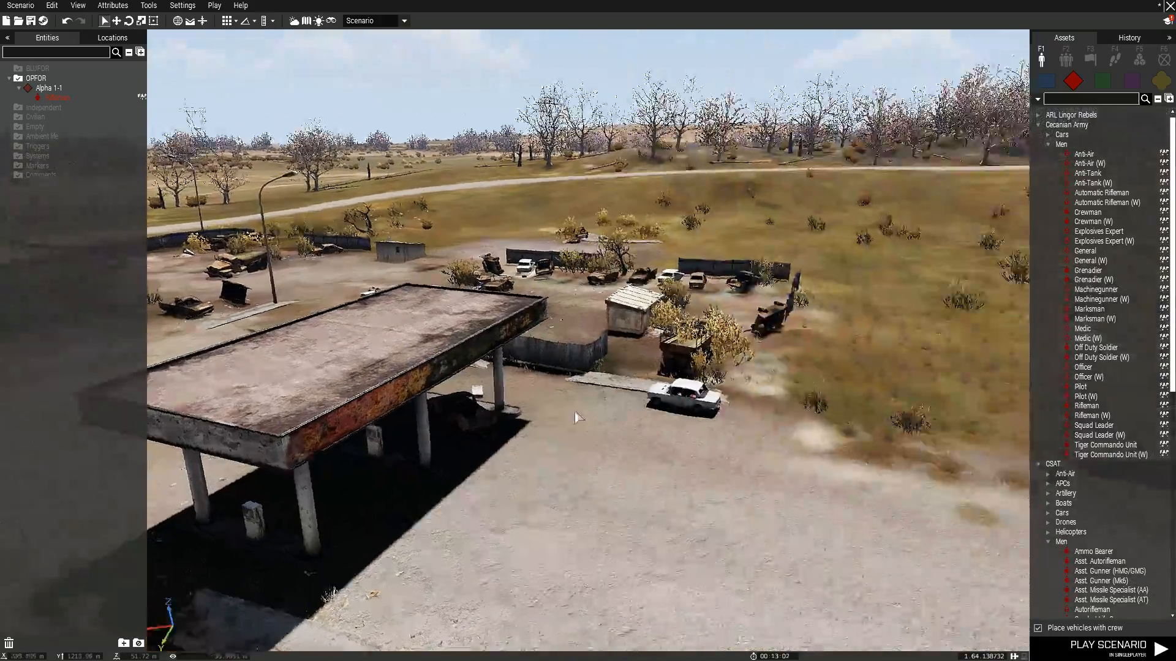
key("w")
key("d")
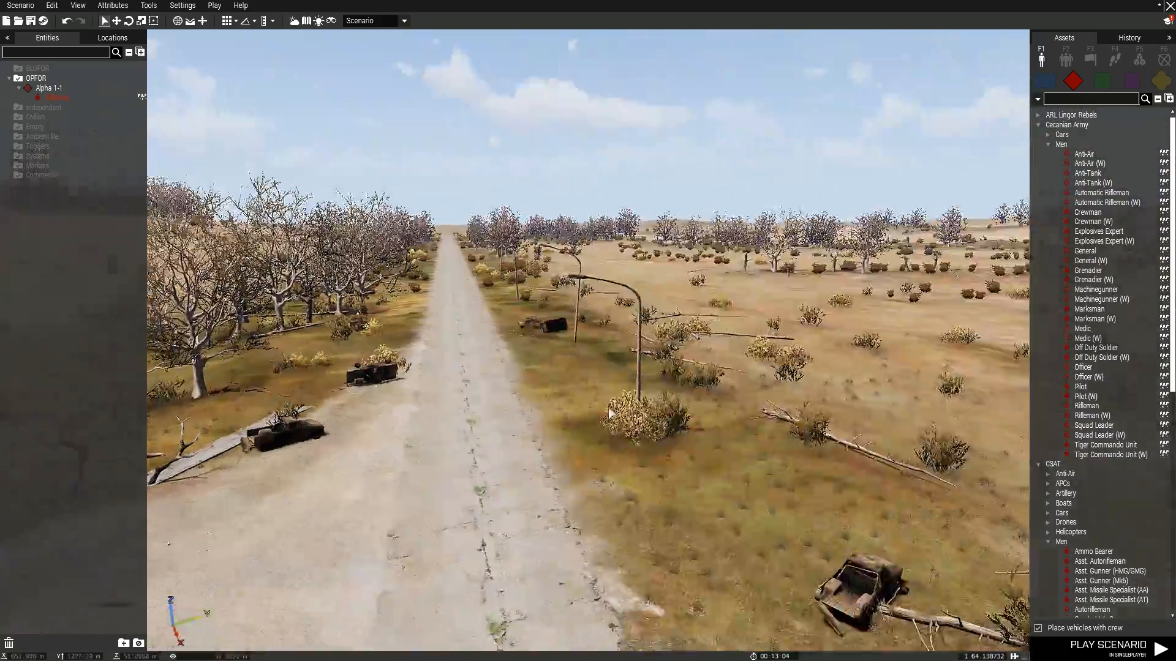
key("w")
key("w")
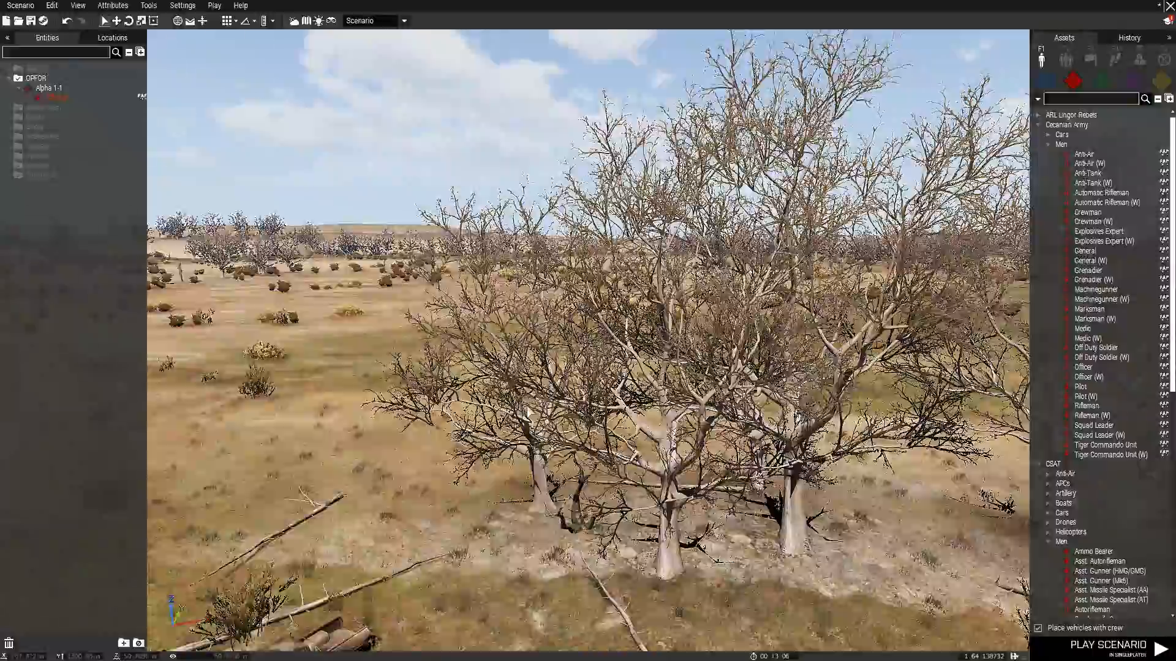
key("s")
key("w")
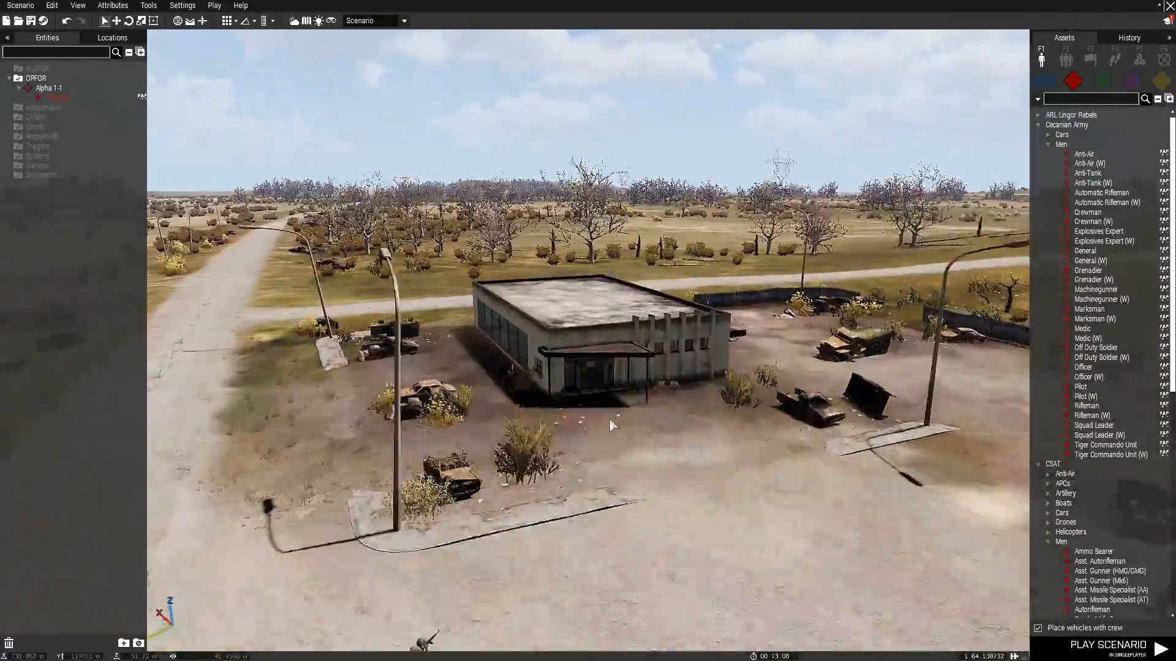
key("s")
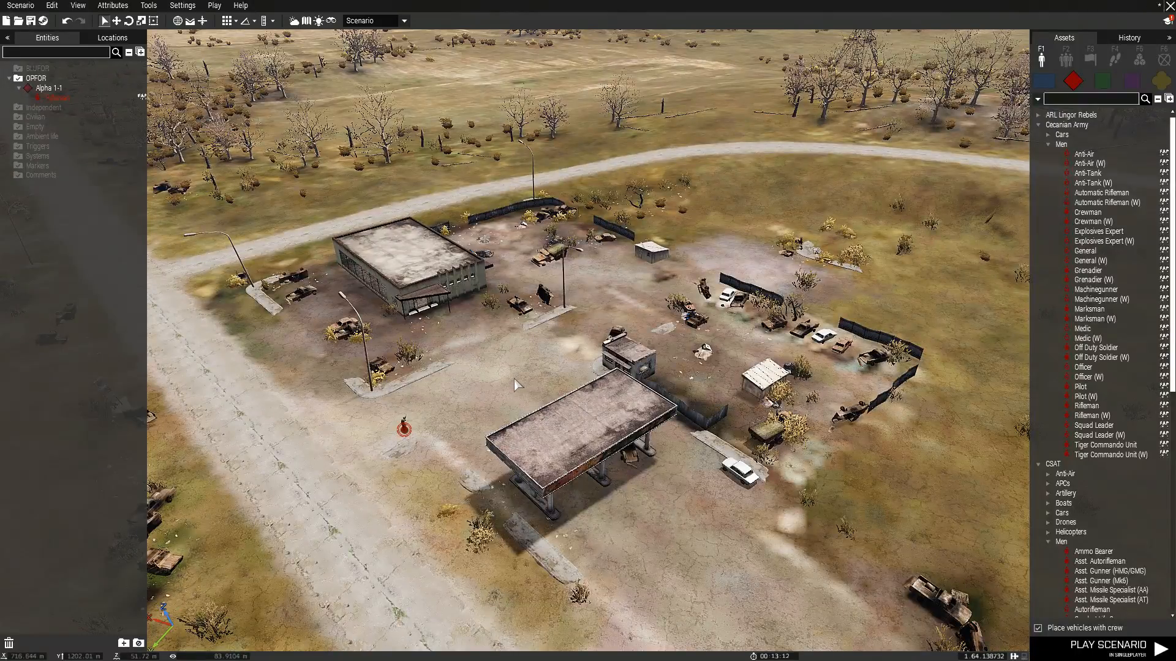
Place an OPFOR Cecanian Army Marksman on the roof of the flat-roofed building, near the corner facing the road.
right_click_drag(516, 385, 461, 356)
key("w")
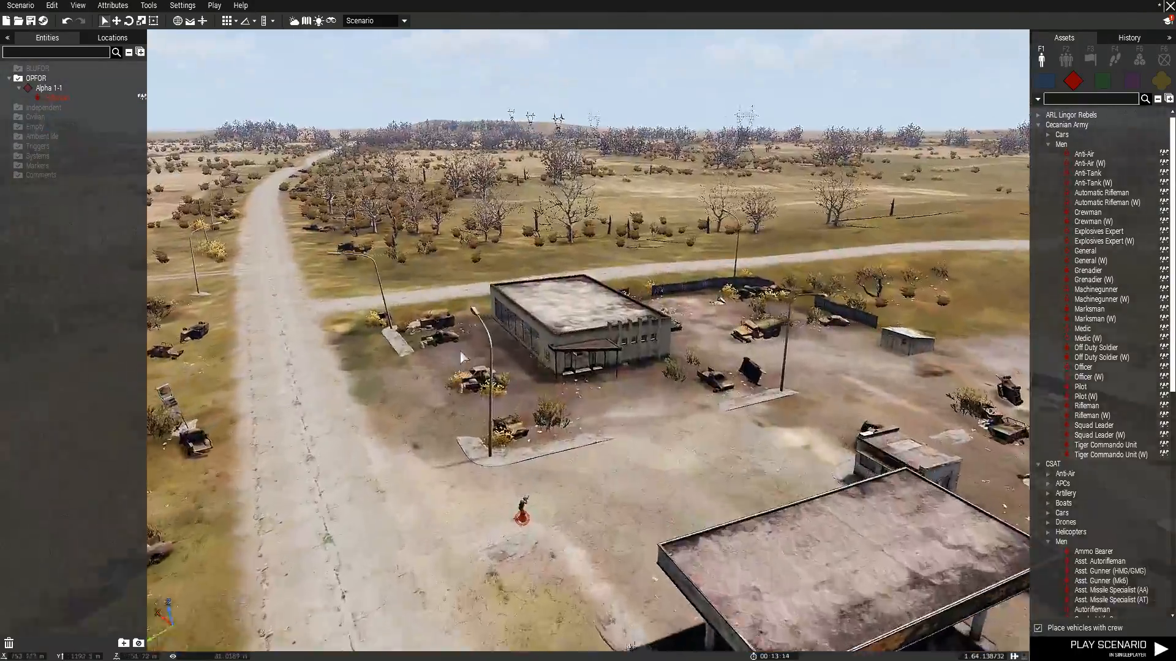
key("w")
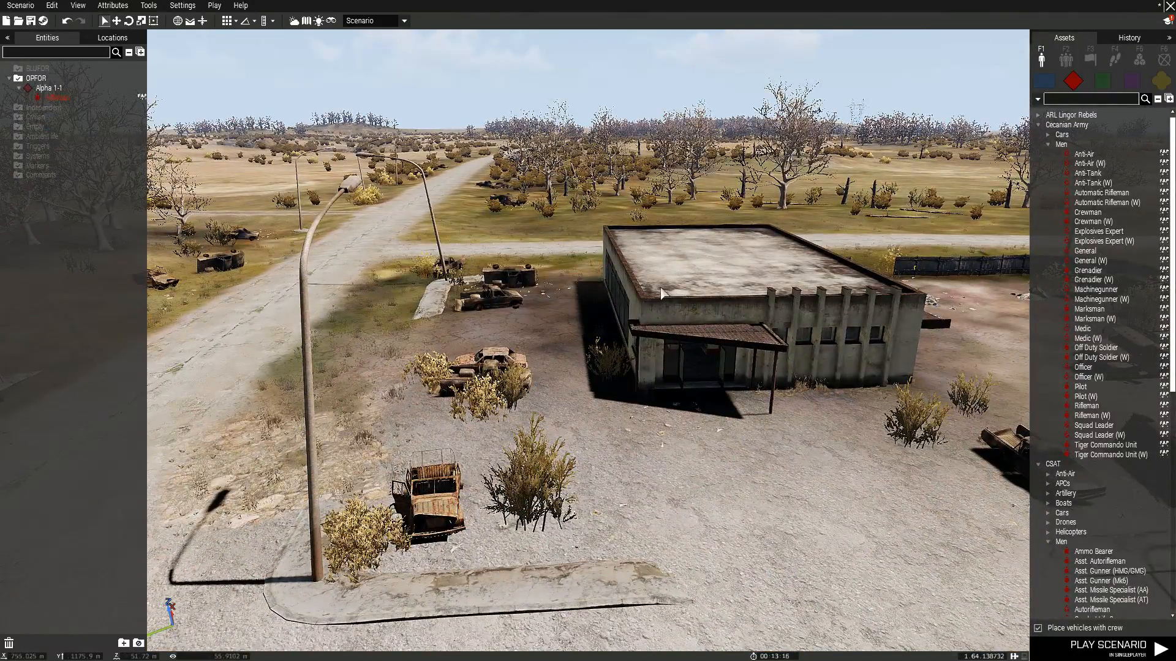
right_click_drag(662, 294, 613, 383)
key("w")
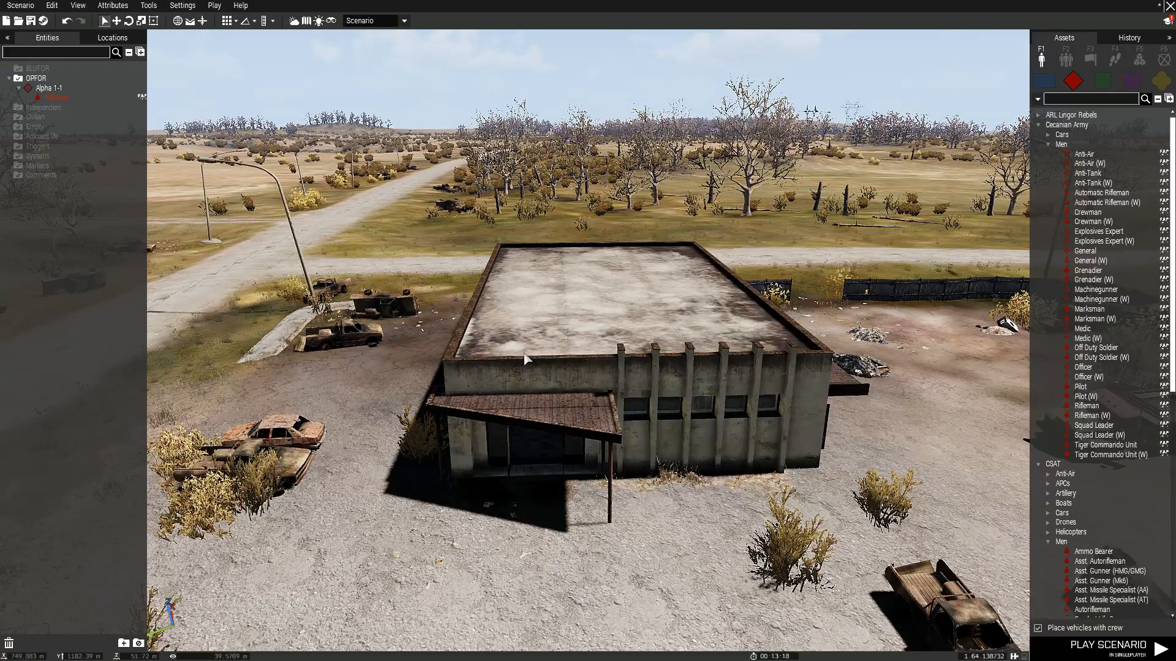
right_click_drag(524, 359, 450, 372)
key("w")
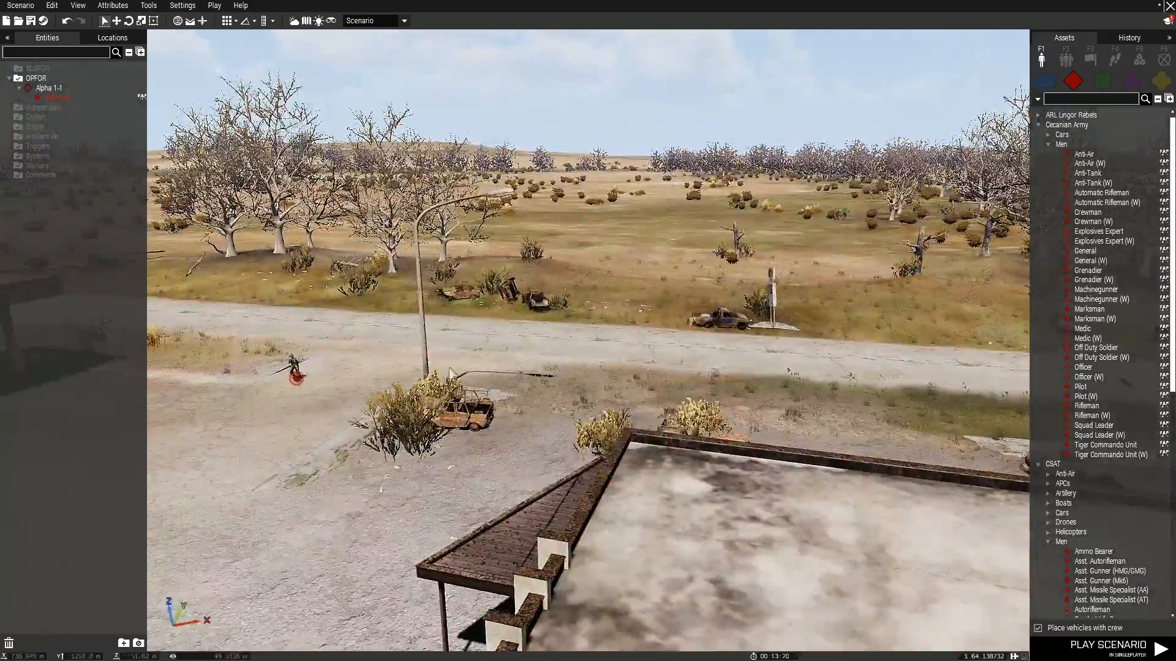
key("w")
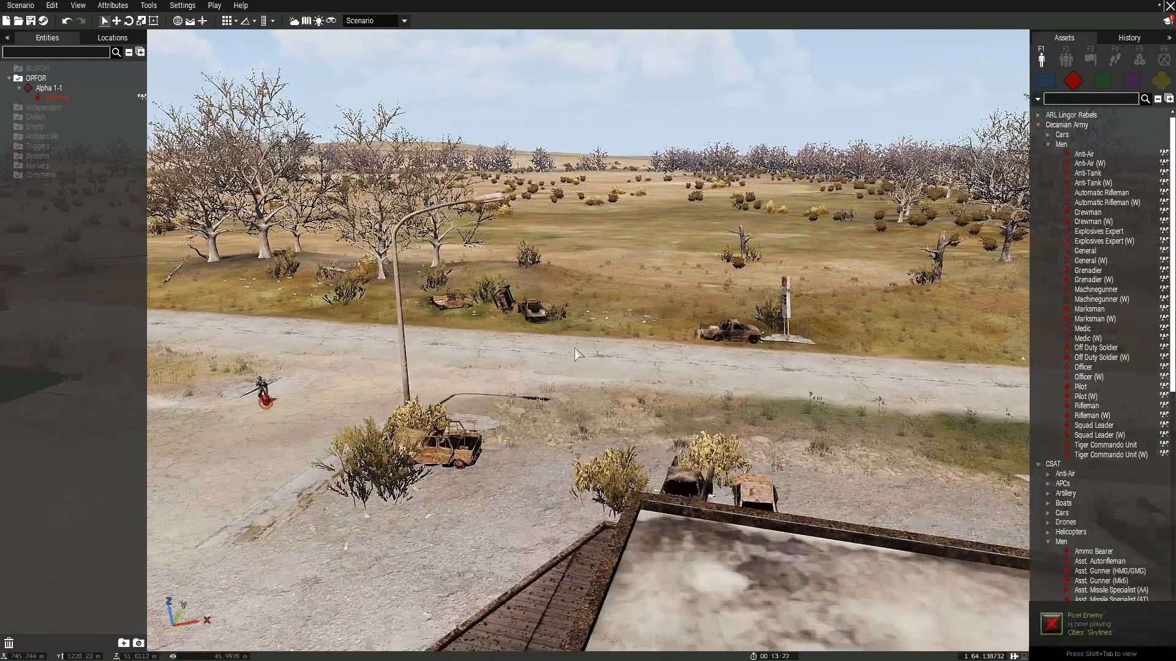
key("w")
key("d")
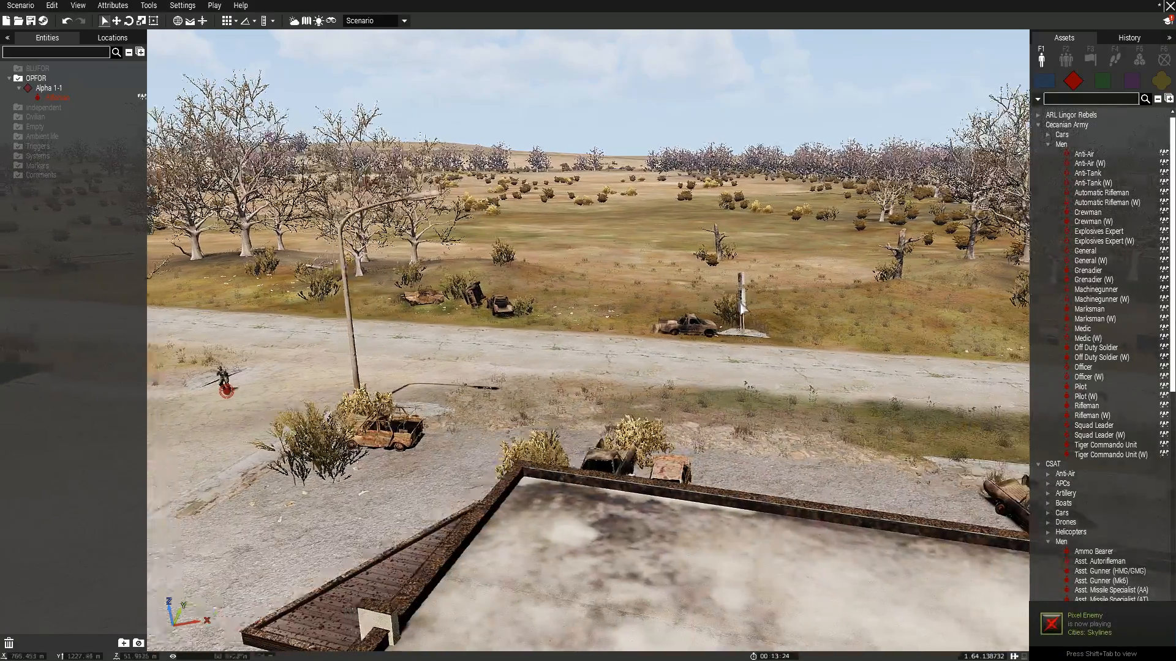
key("a")
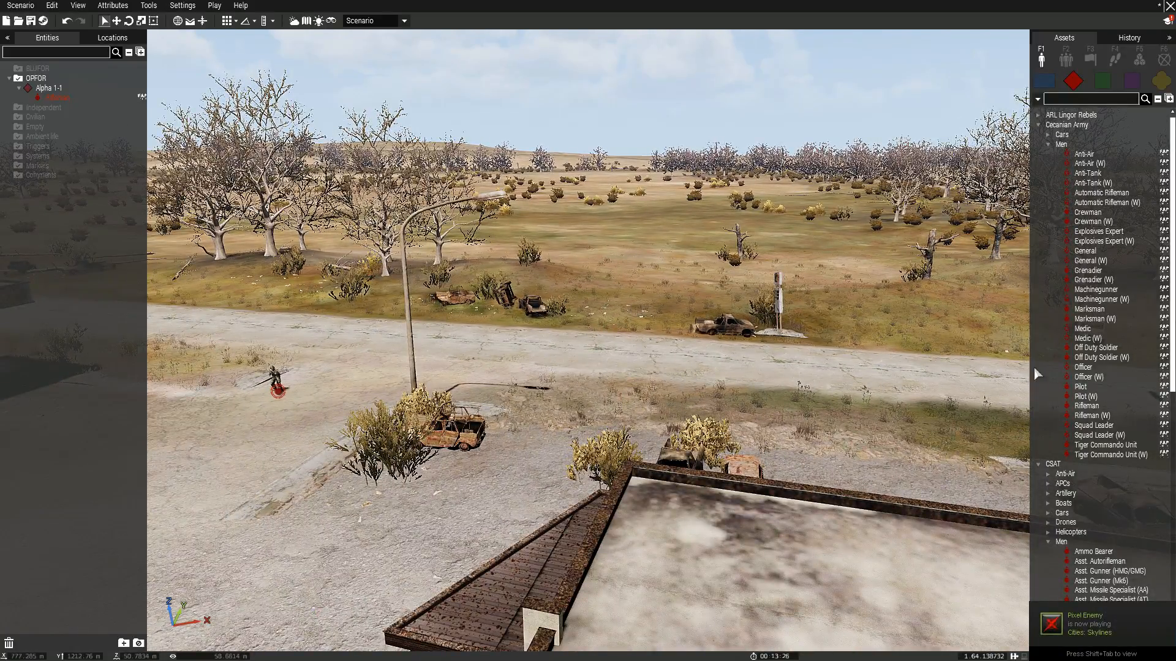
key("s")
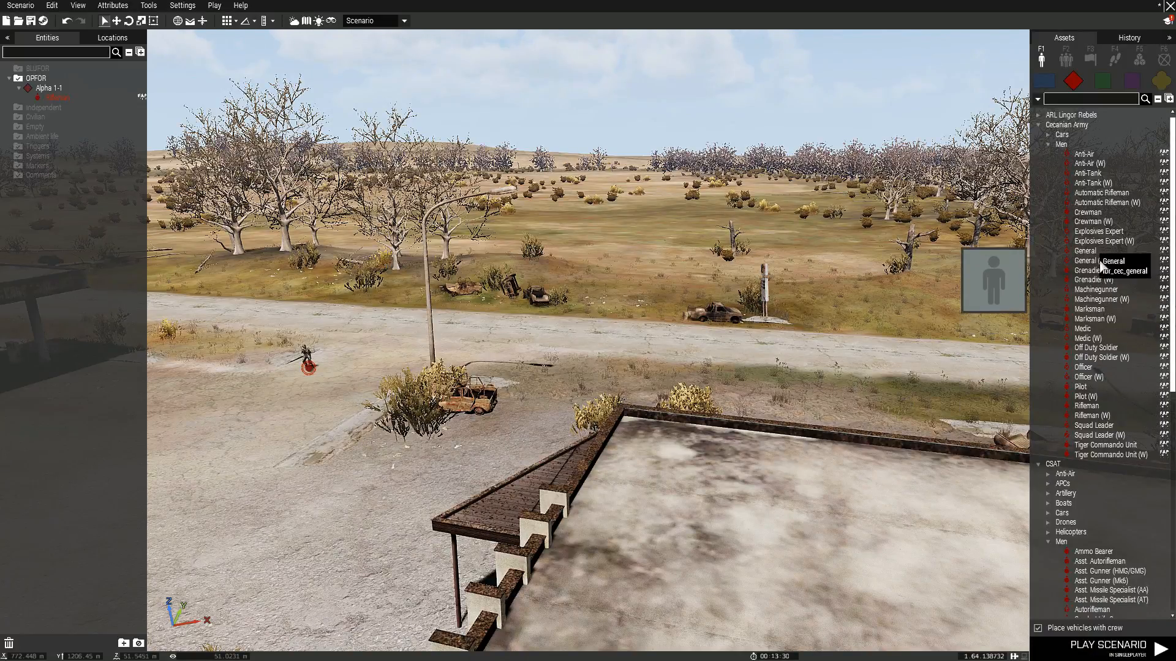
left_click(1093, 309)
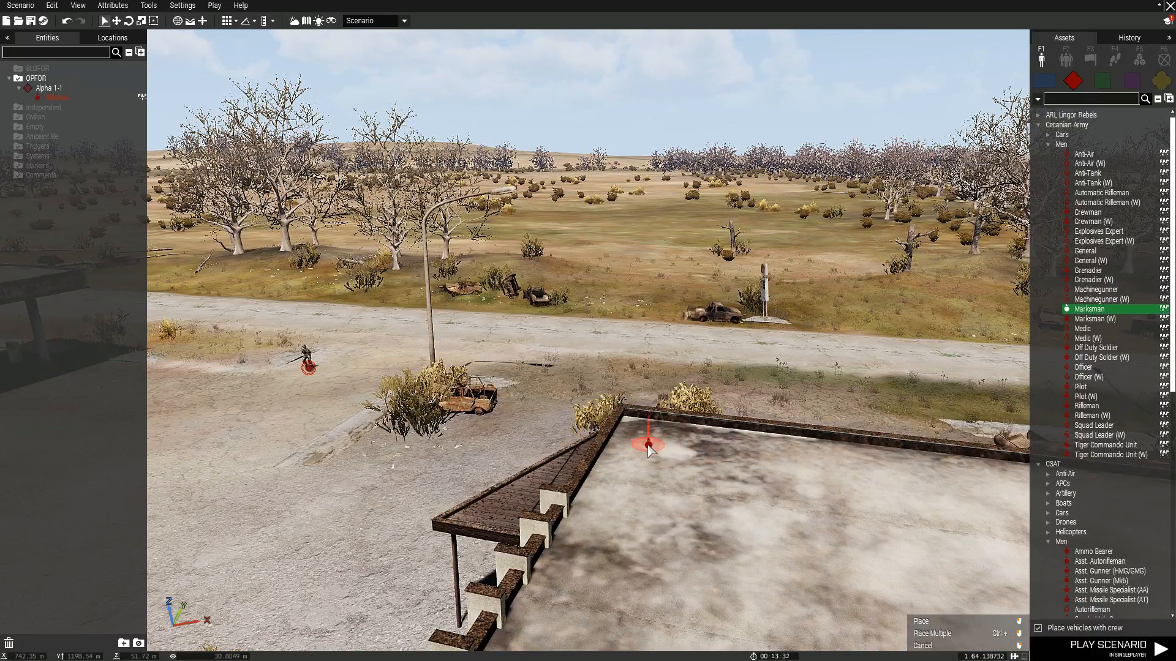
left_click(679, 460)
key("w")
key("w")
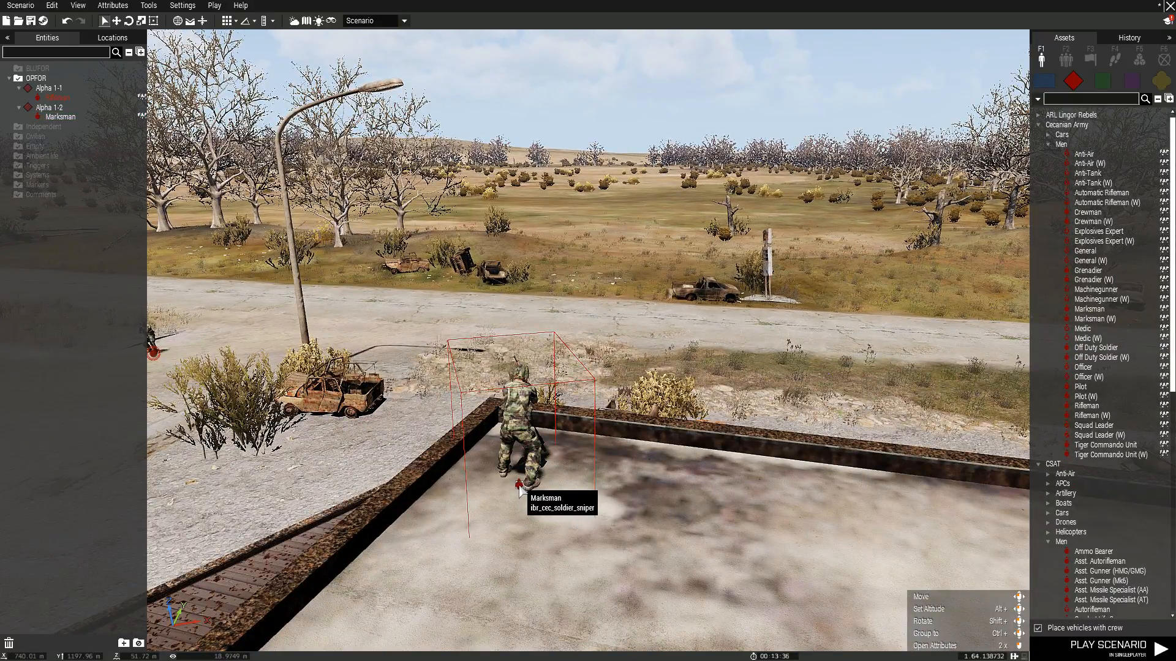
Open the Functions Viewer and list the configFile functions in the Ambient category.
left_click(148, 6)
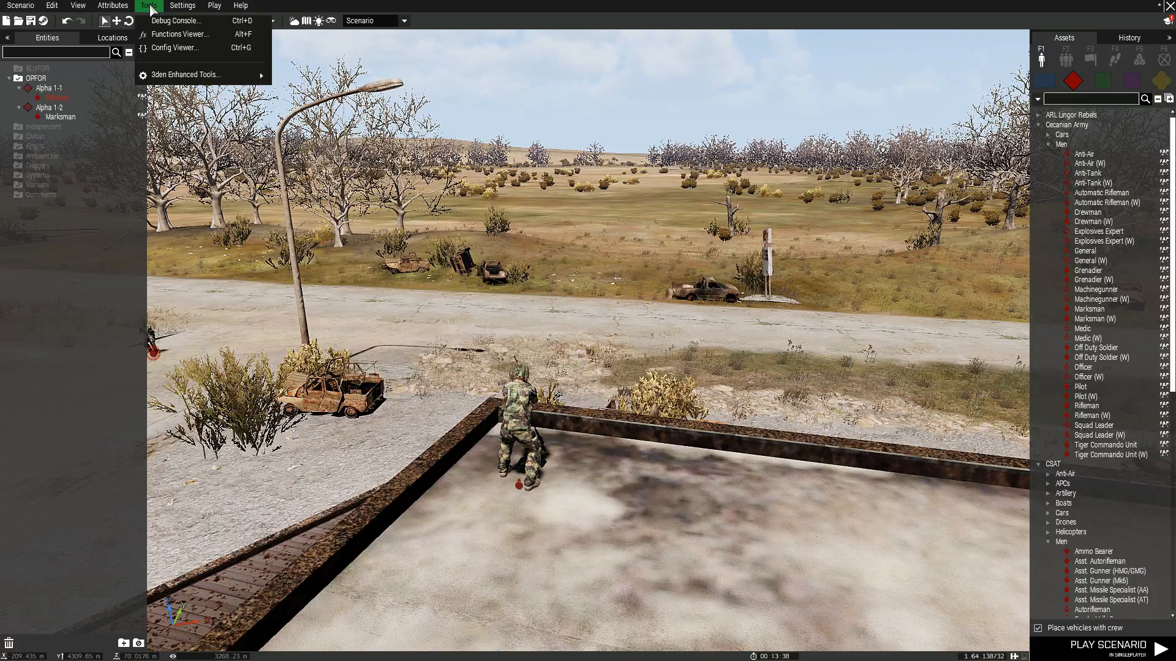
left_click(178, 34)
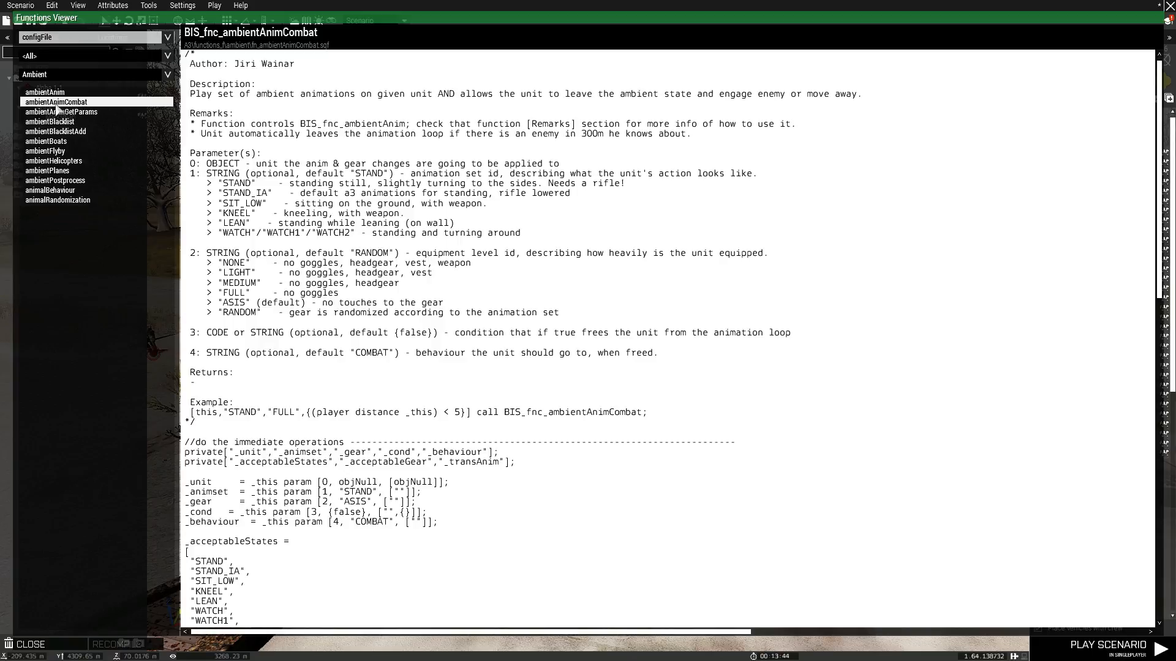
left_click(100, 38)
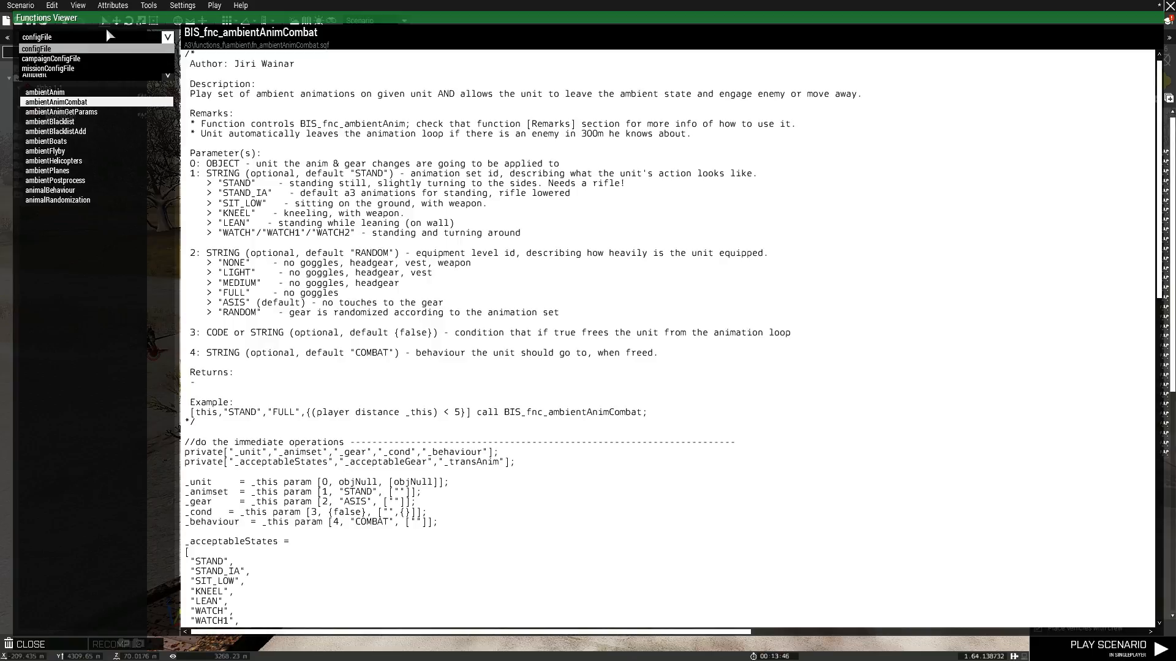
left_click(85, 49)
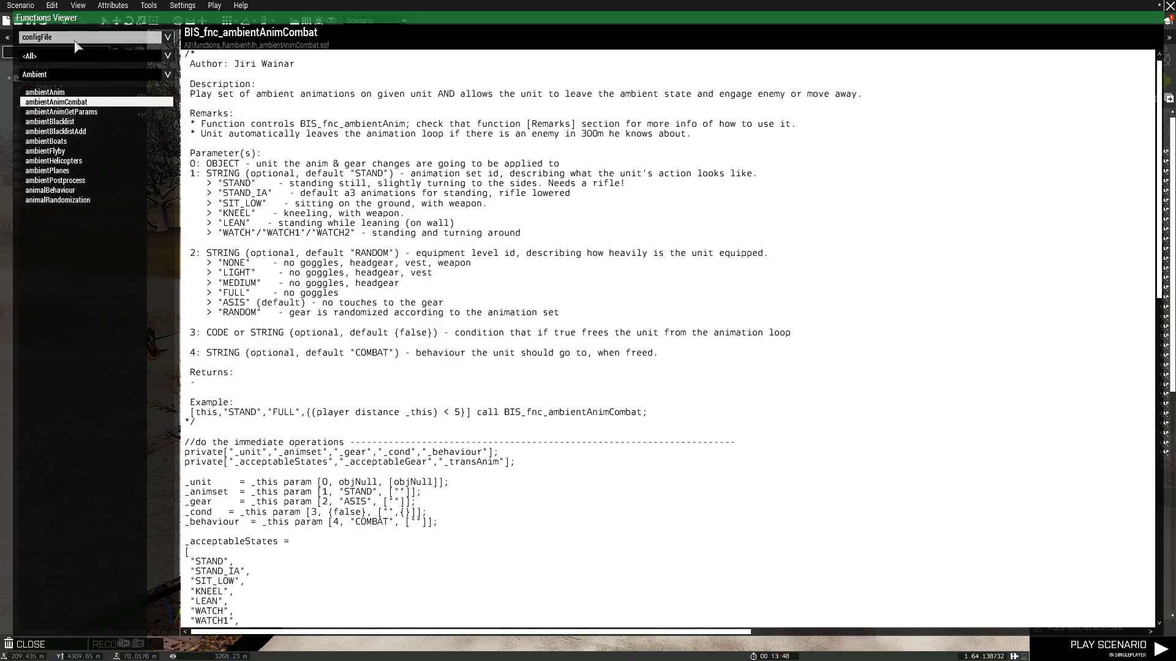
left_click(91, 74)
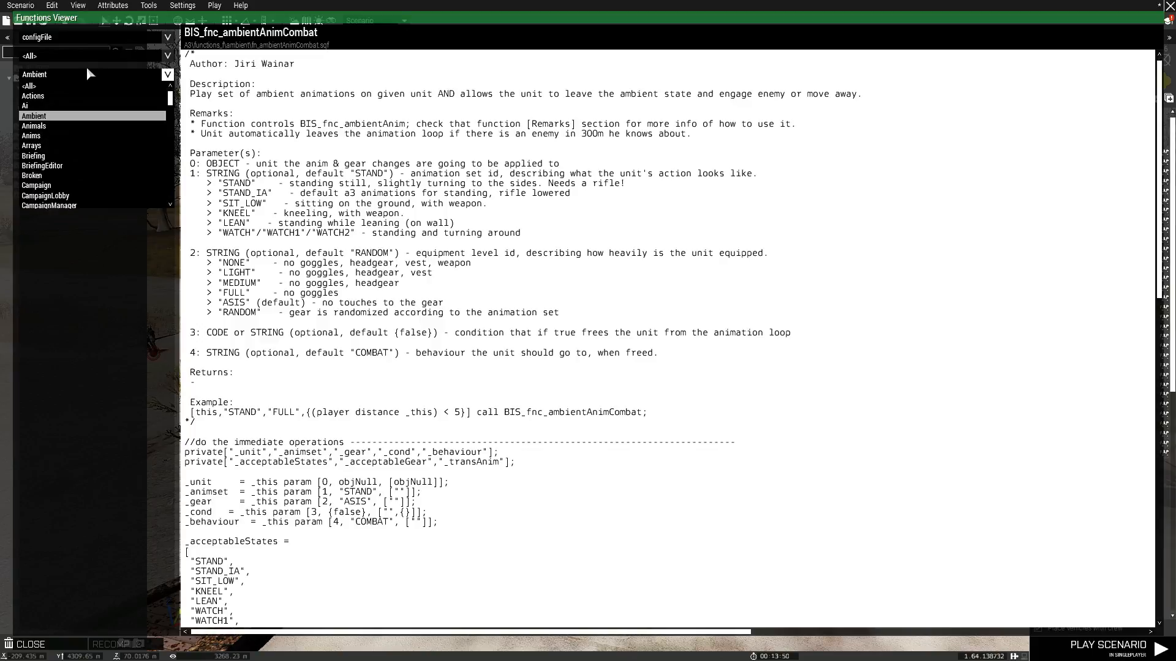
left_click(86, 66)
left_click(83, 56)
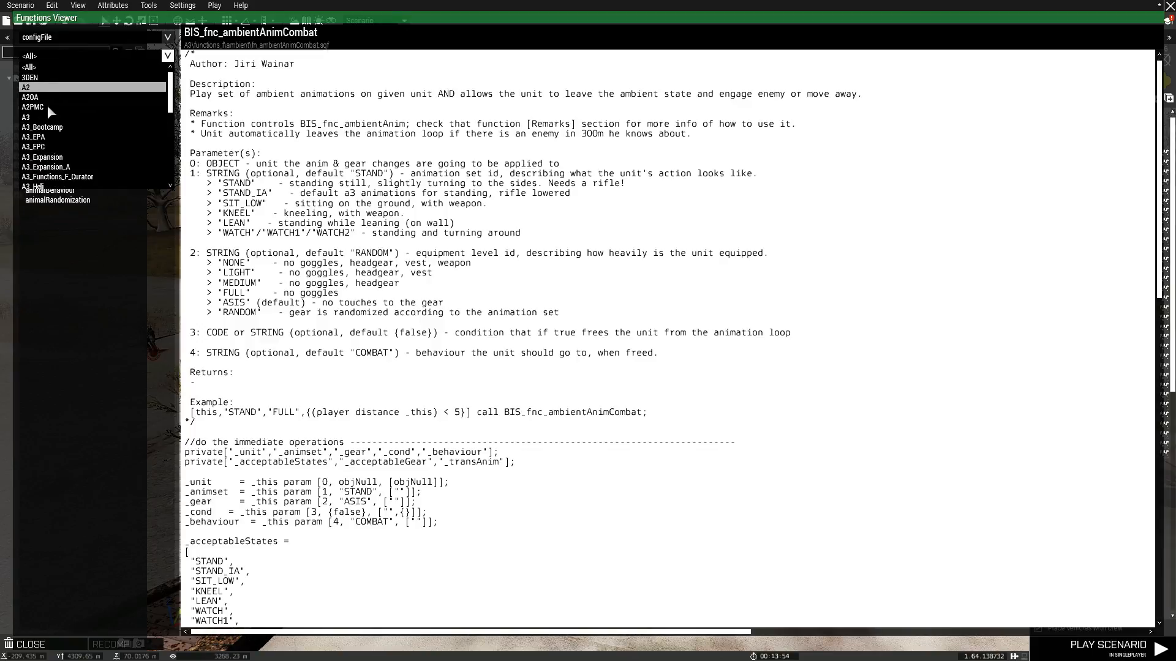
left_click(73, 56)
left_click(74, 75)
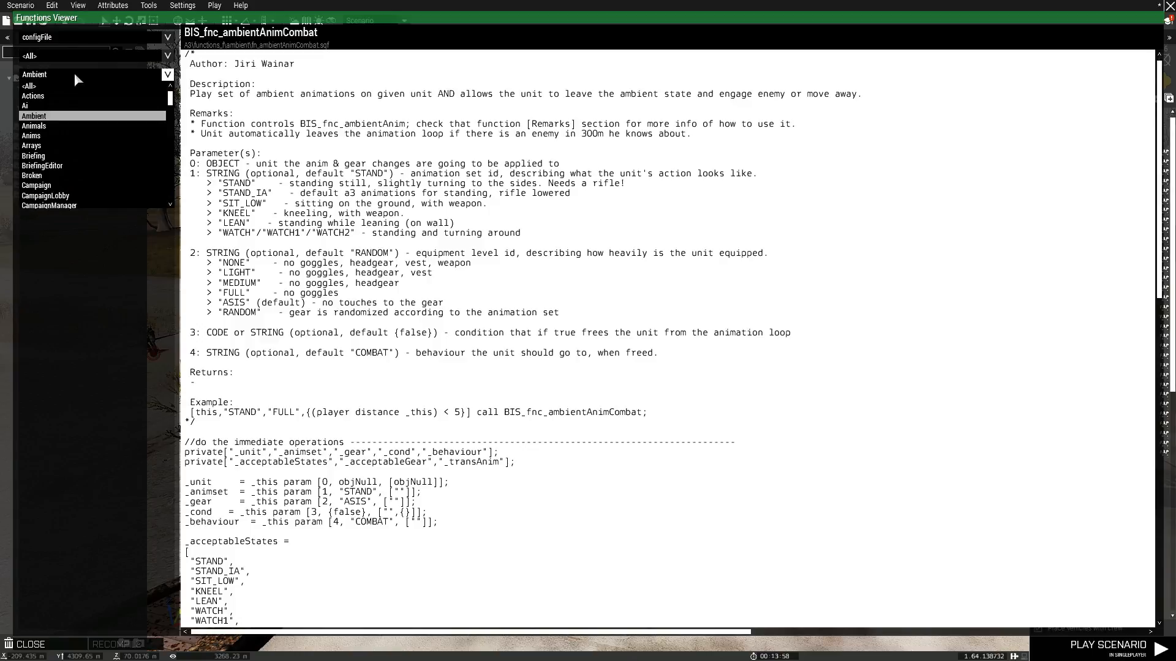
left_click(61, 116)
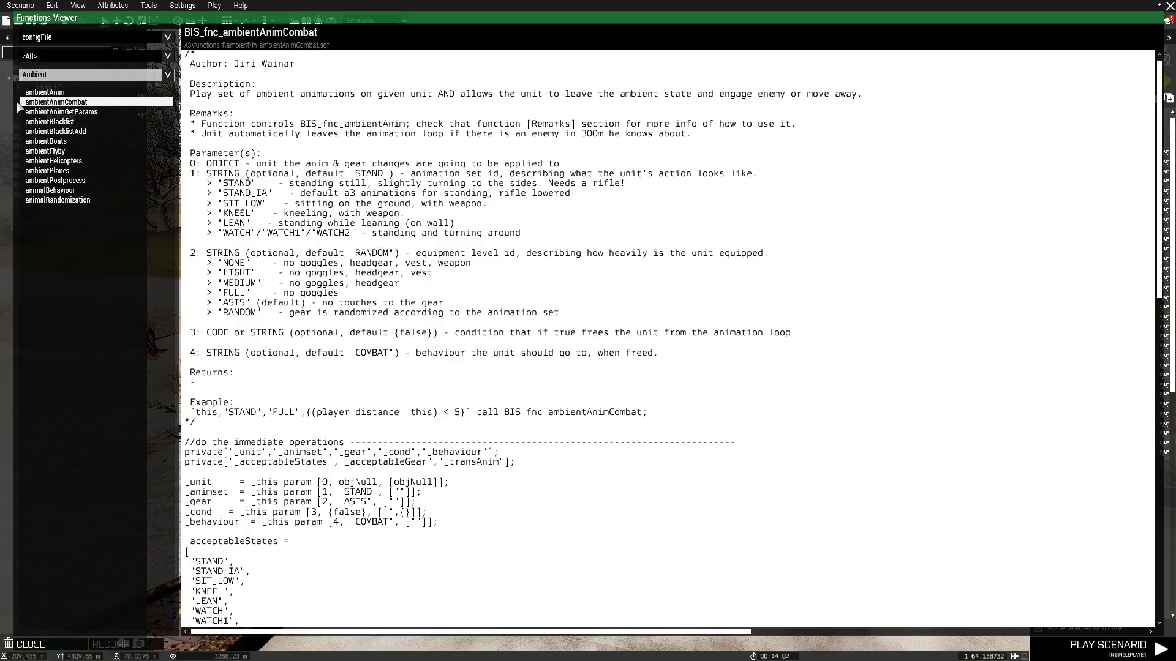
Compare the descriptions and parameters of the ambientAnim and ambientAnimCombat functions.
key("Up")
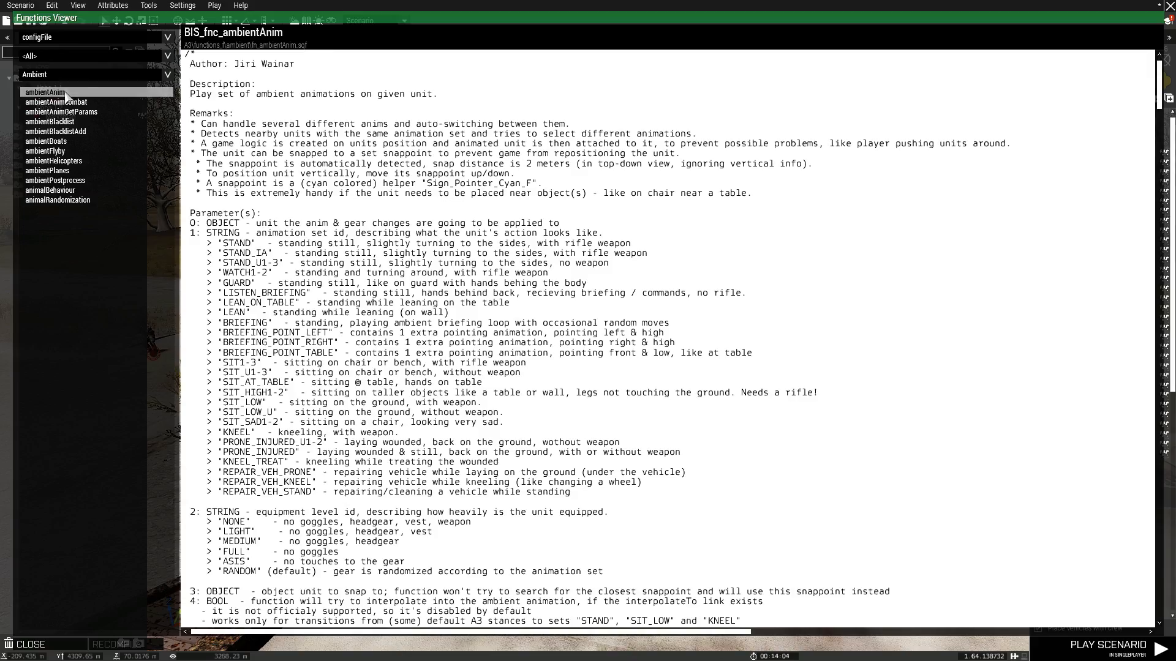
left_click(59, 104)
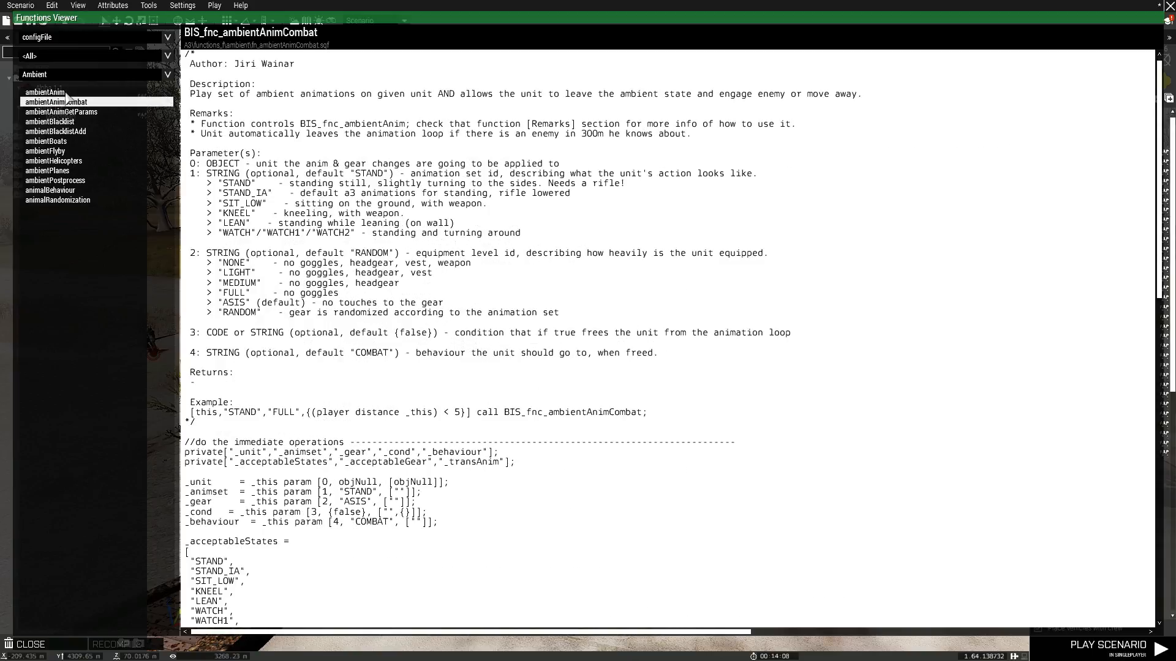
left_click(66, 93)
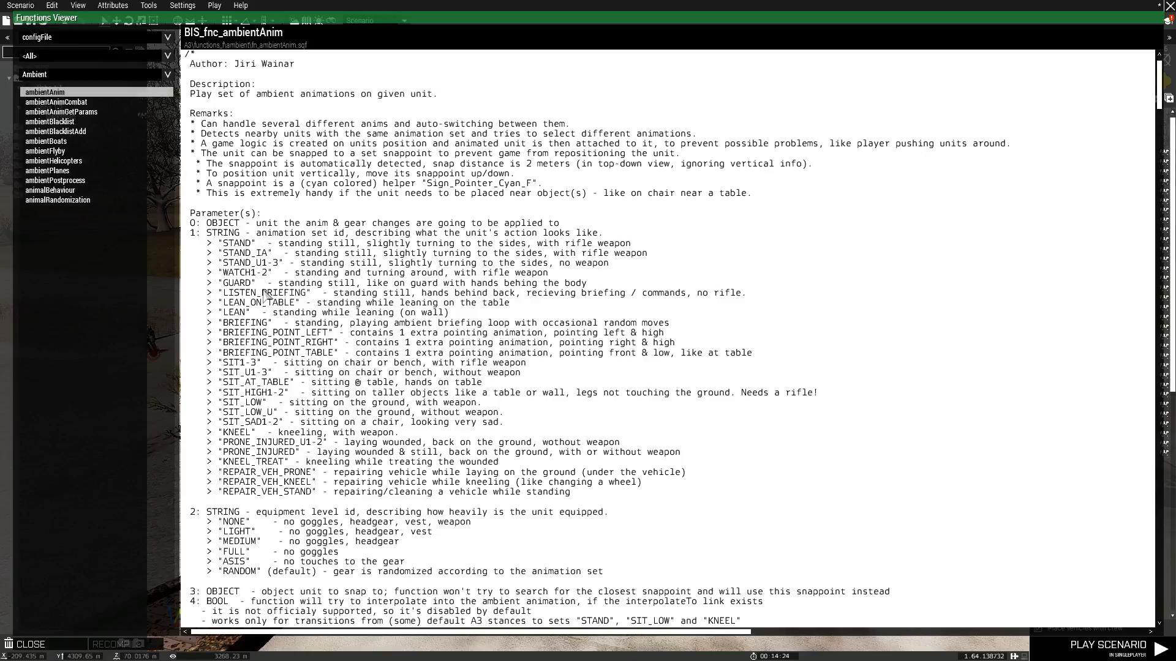
left_click(92, 102)
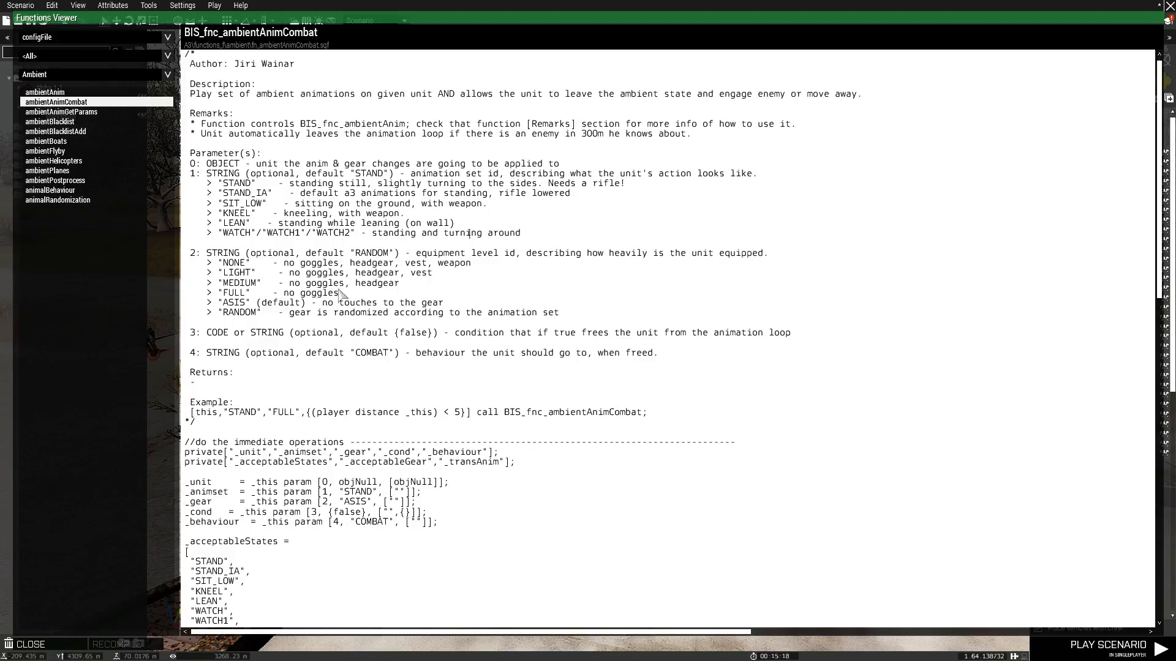
Copy the full example call line from the BIS_fnc_ambientAnimCombat documentation.
scroll(222, 416, "down", 2)
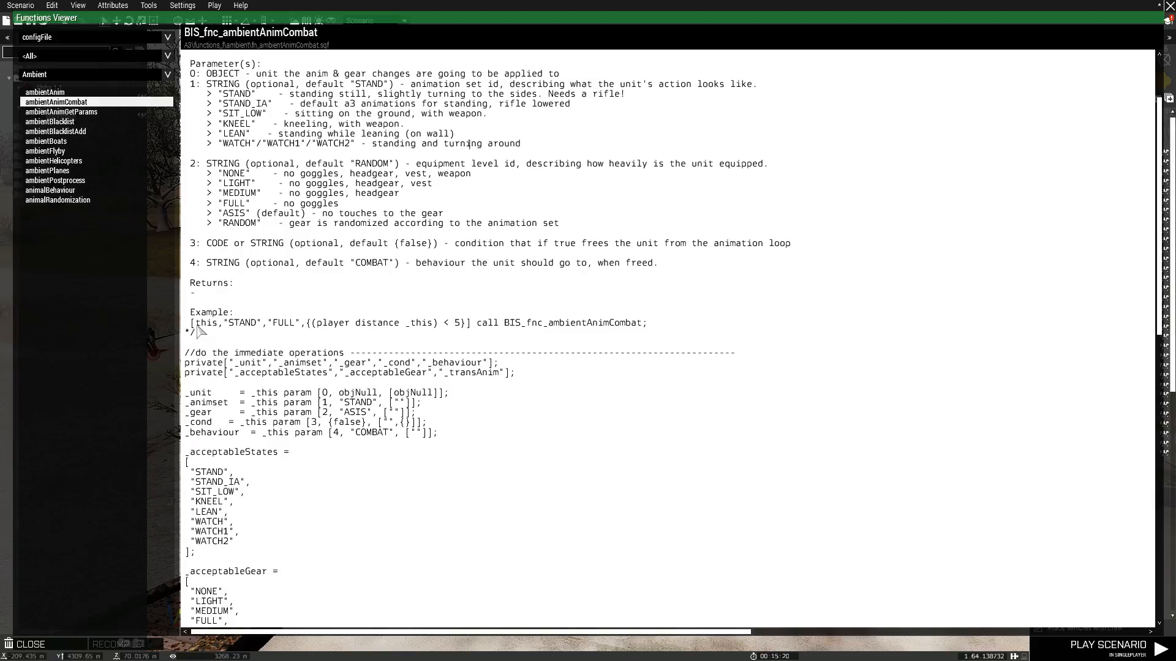
left_click_drag(191, 323, 646, 328)
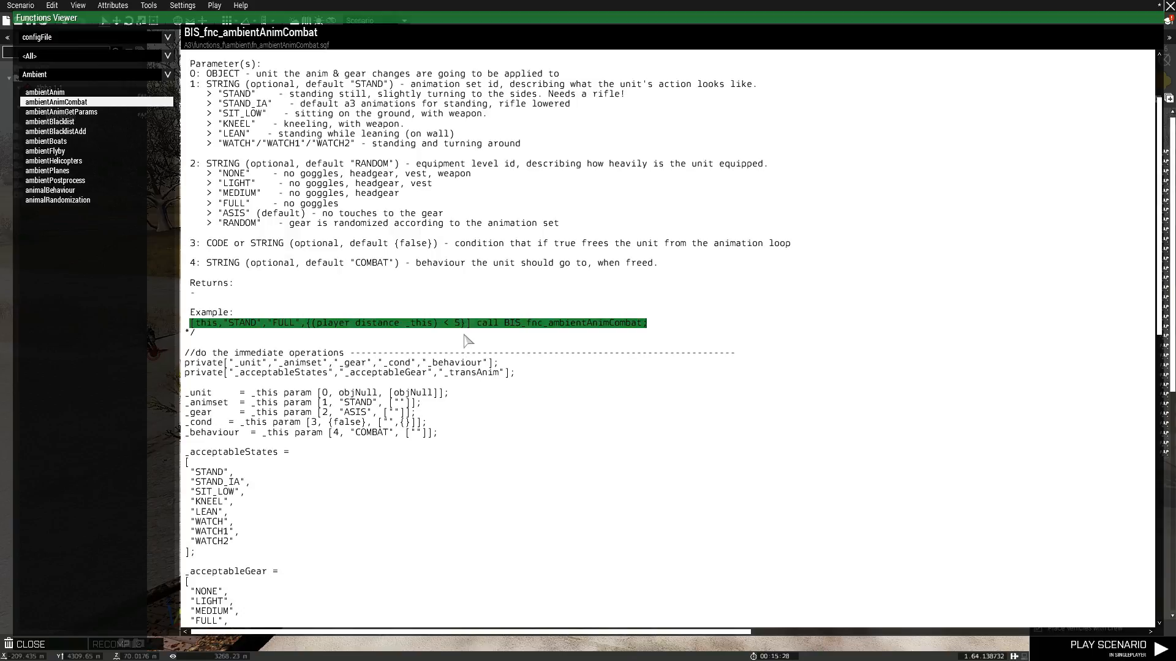
mouse_move(467, 337)
left_mouse_down()
mouse_move(301, 331)
mouse_move(464, 332)
left_mouse_up()
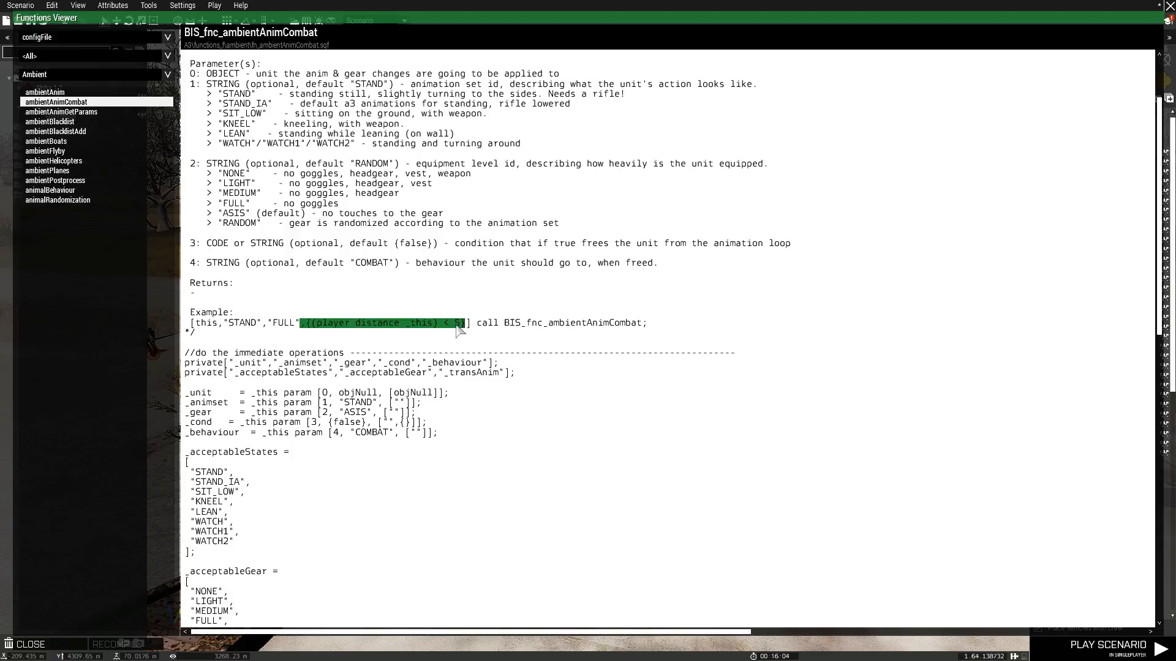
left_click_drag(457, 329, 472, 329)
mouse_move(653, 324)
left_mouse_down()
mouse_move(193, 326)
mouse_move(712, 324)
mouse_move(653, 330)
left_mouse_up()
key("ctrl+c")
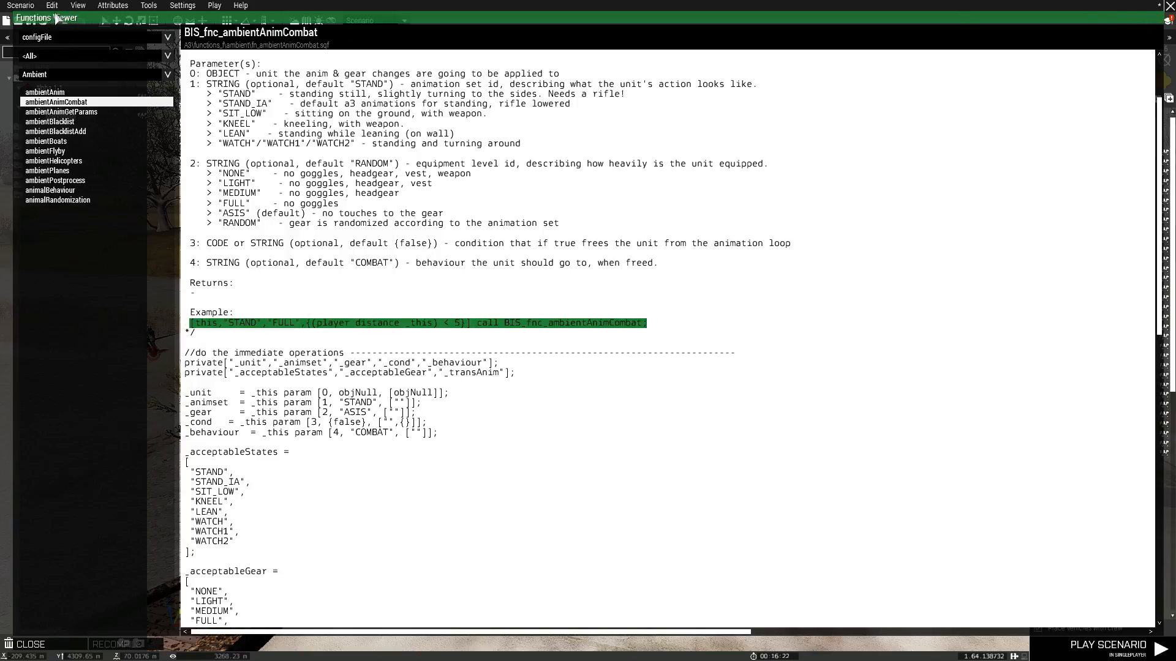
Close the Functions Viewer and paste the copied ambientAnimCombat call into the rooftop Marksman's Init code.
key("Escape")
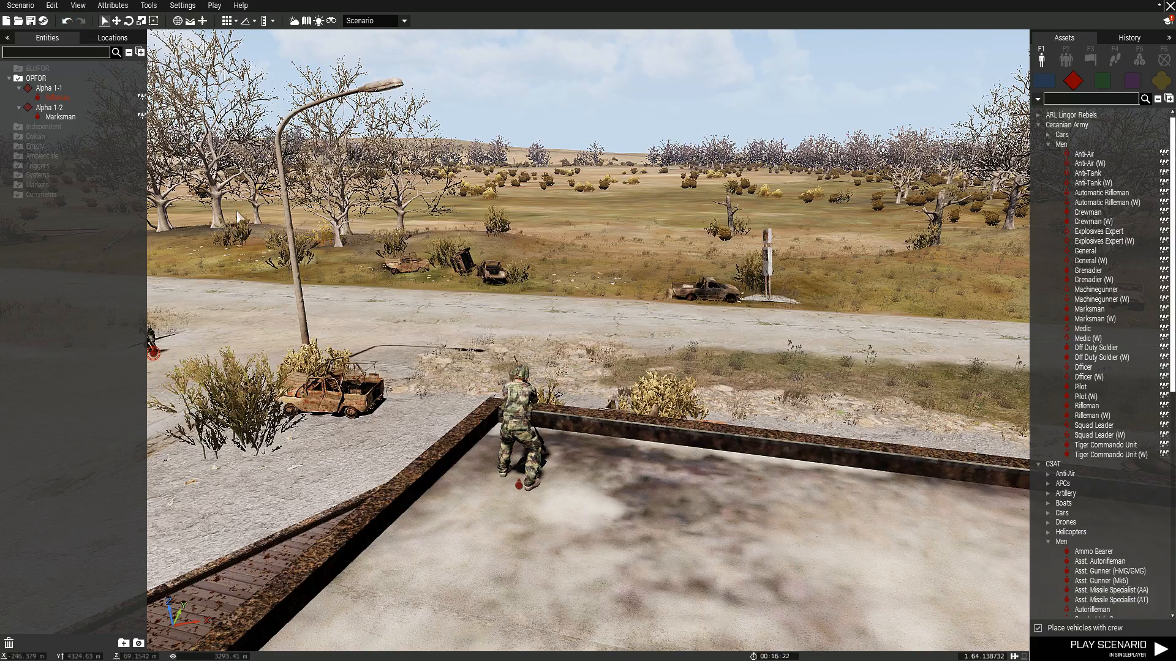
left_click(518, 485)
double_click(517, 485)
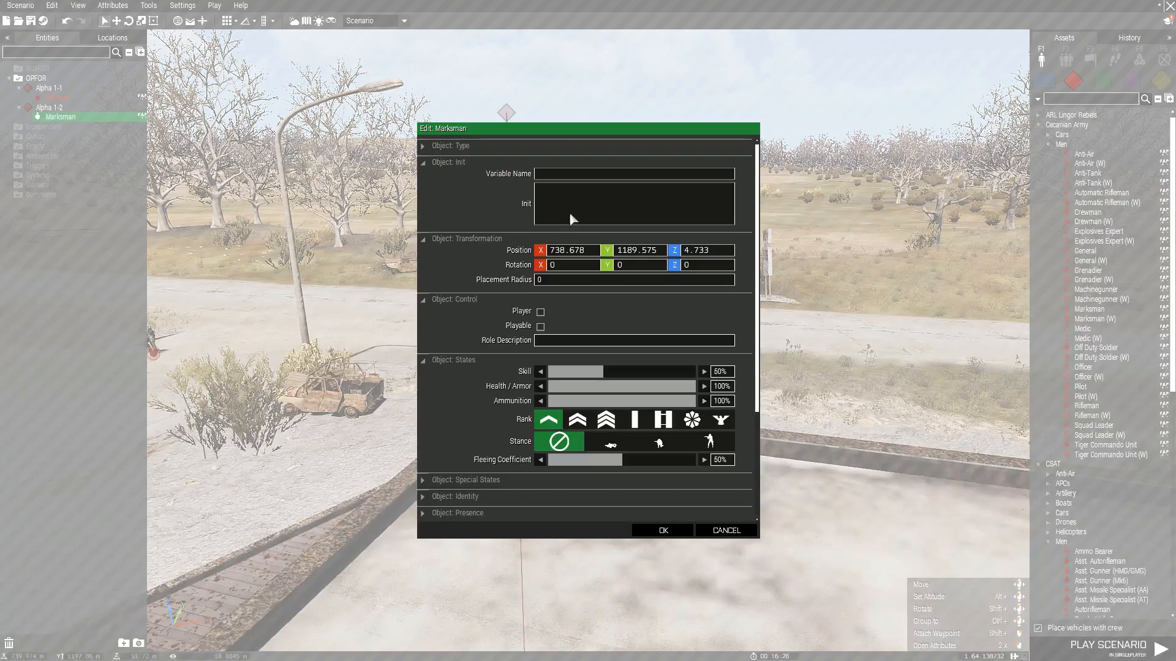
key("ctrl+v")
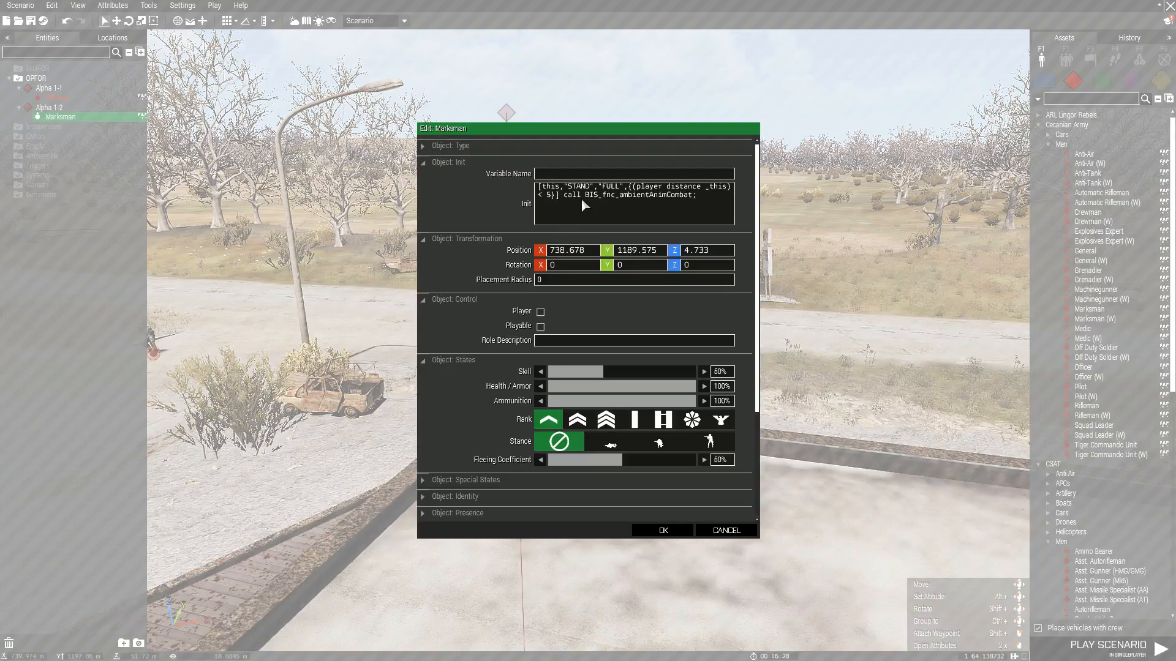
Remove the player distance condition from the Marksman's Init call, set the animation set to "WATCH2", and confirm the attributes.
left_click_drag(557, 197, 625, 192)
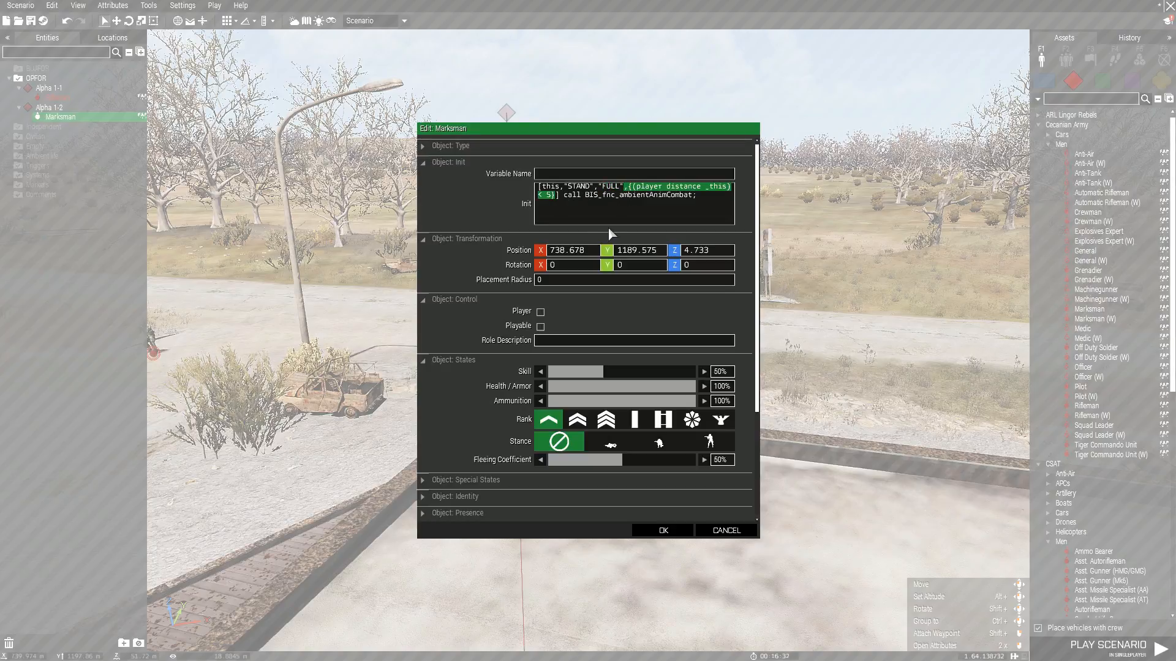
key("BackSpace")
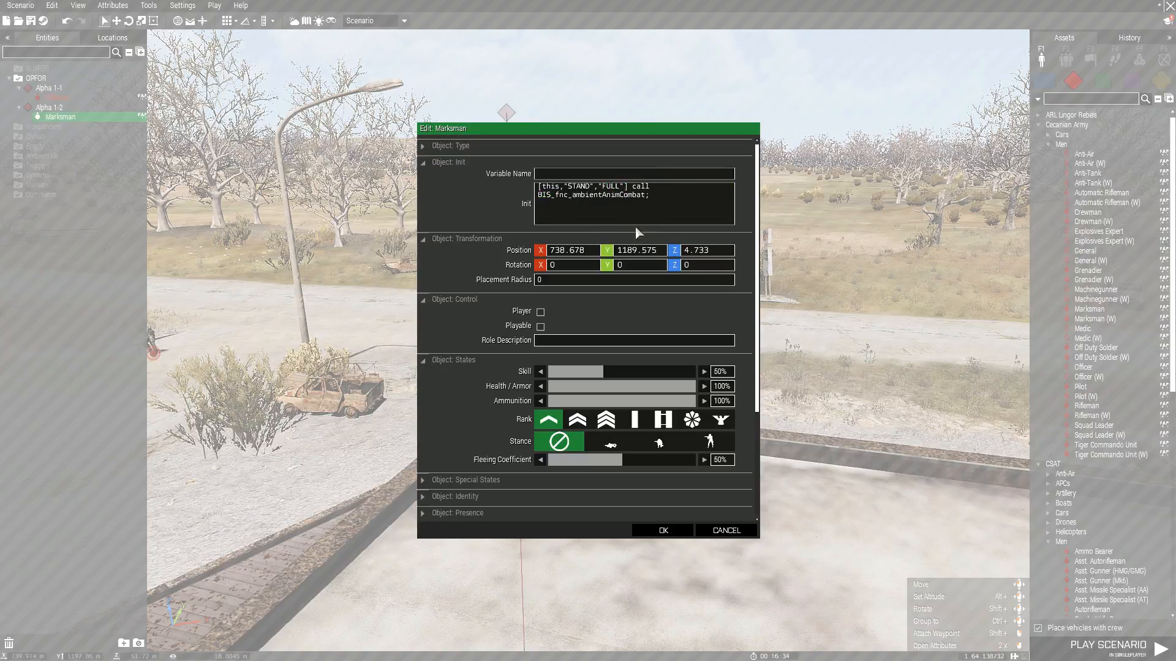
left_click(661, 205)
key("BackSpace")
key("BackSpace")
key("BackSpace")
key("BackSpace")
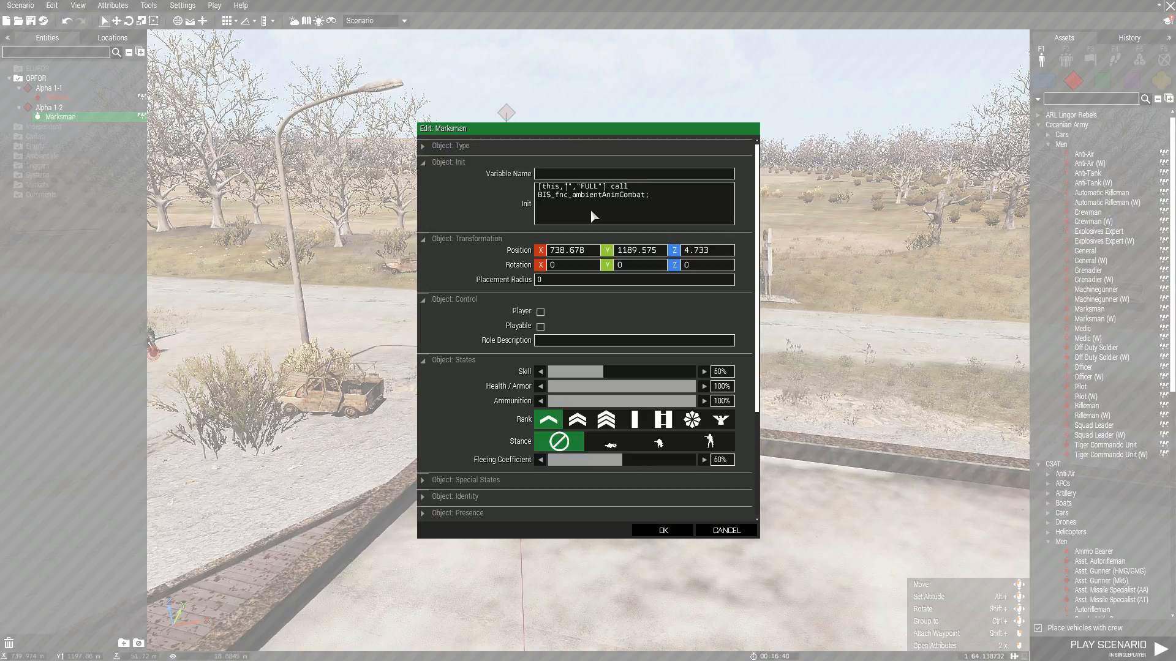
type("WATCH2")
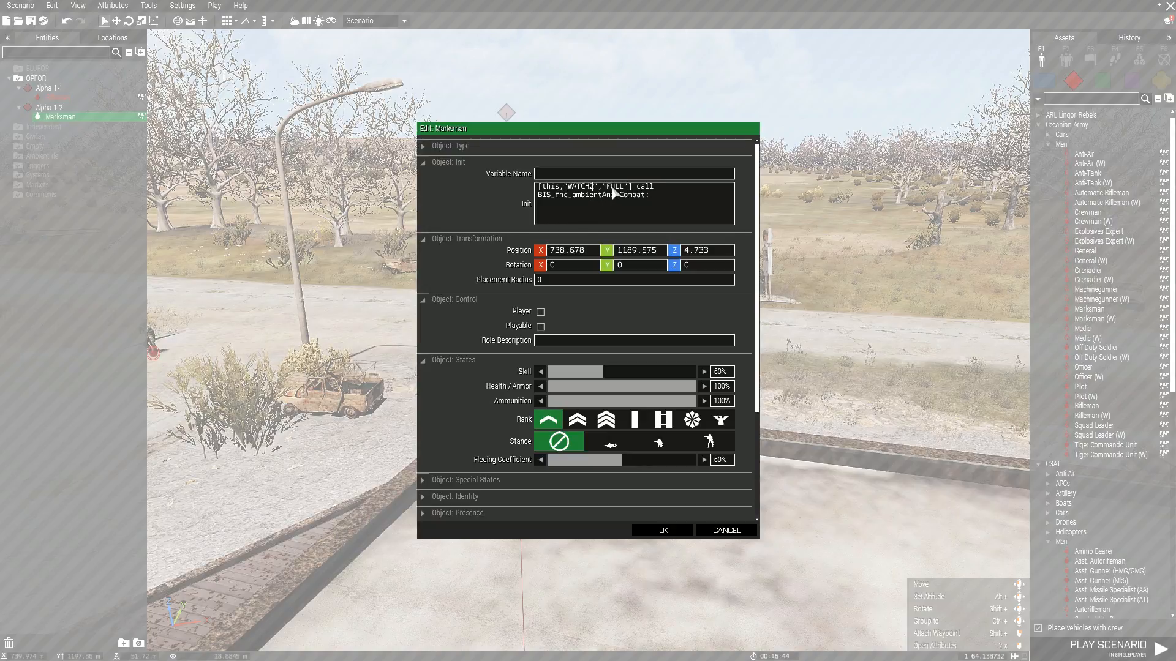
left_click_drag(607, 187, 624, 191)
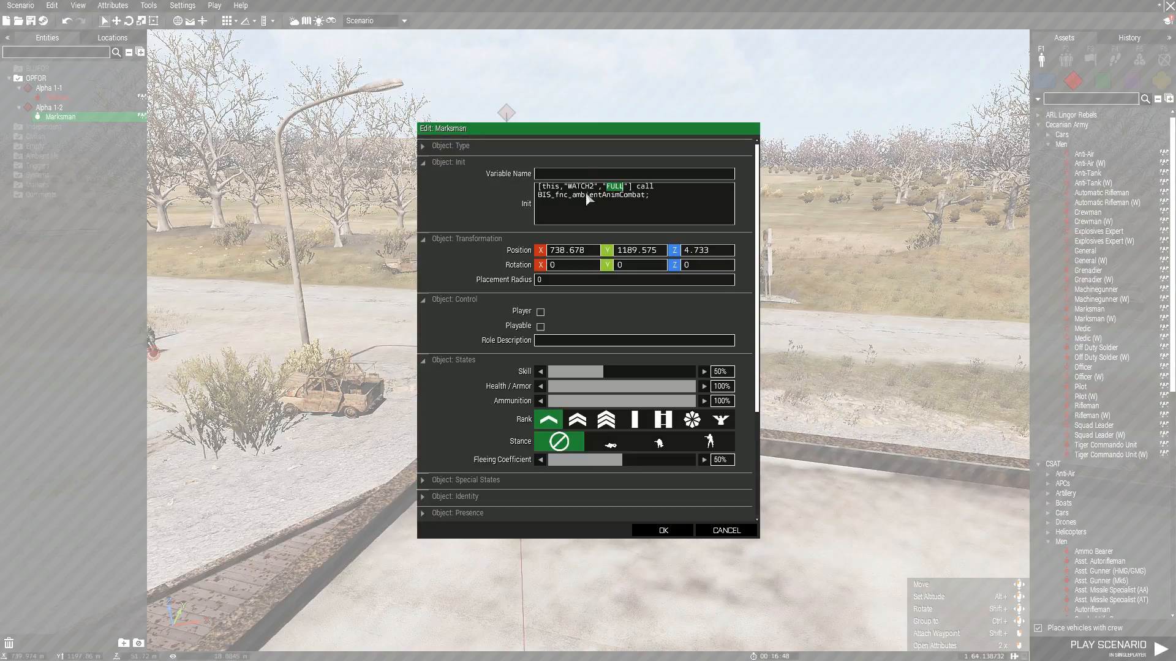
left_click(687, 530)
Look up the equipment level options of BIS_fnc_ambientAnimCombat in the Functions Viewer and close it.
left_click(132, 5)
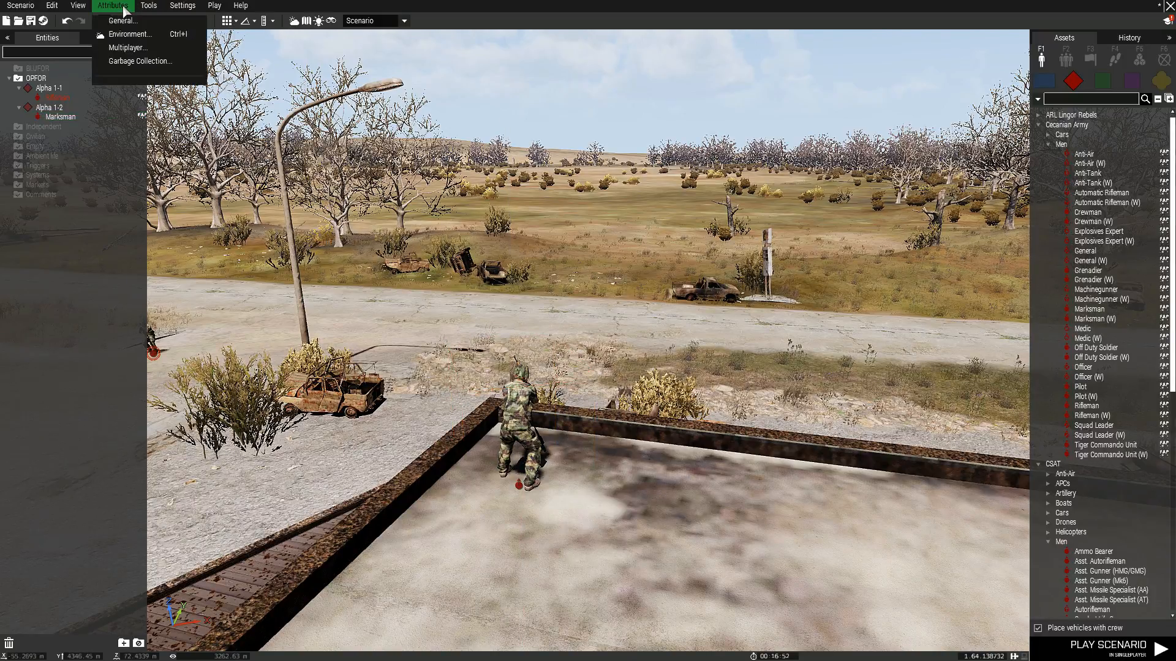
mouse_move(149, 5)
left_click(159, 35)
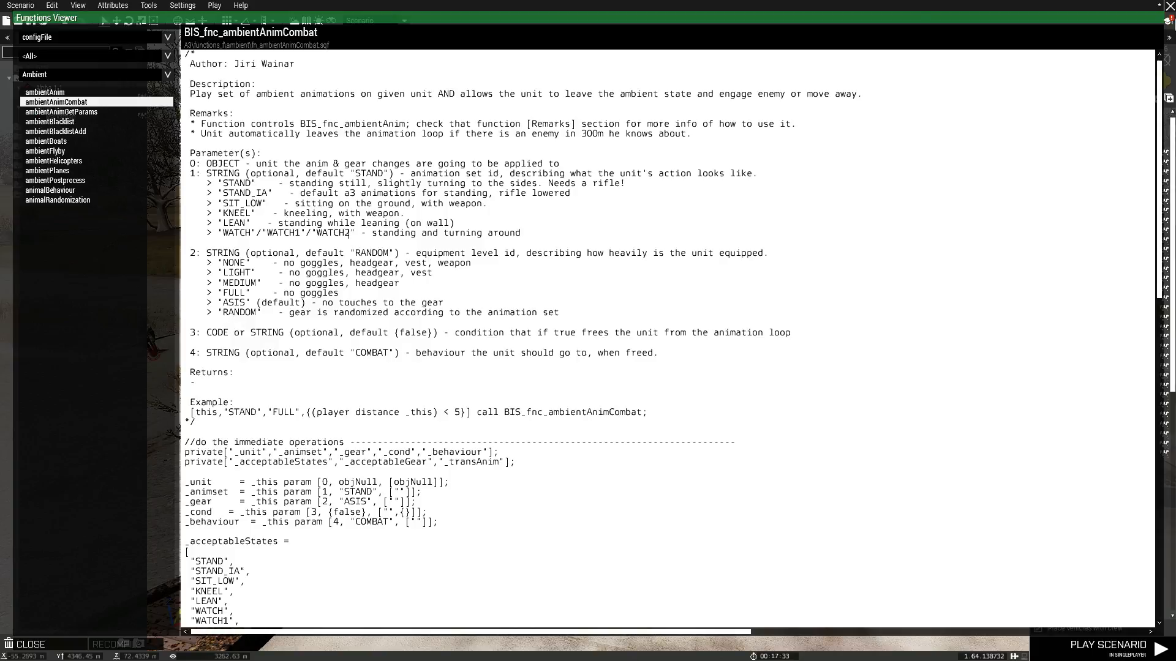
key("Escape")
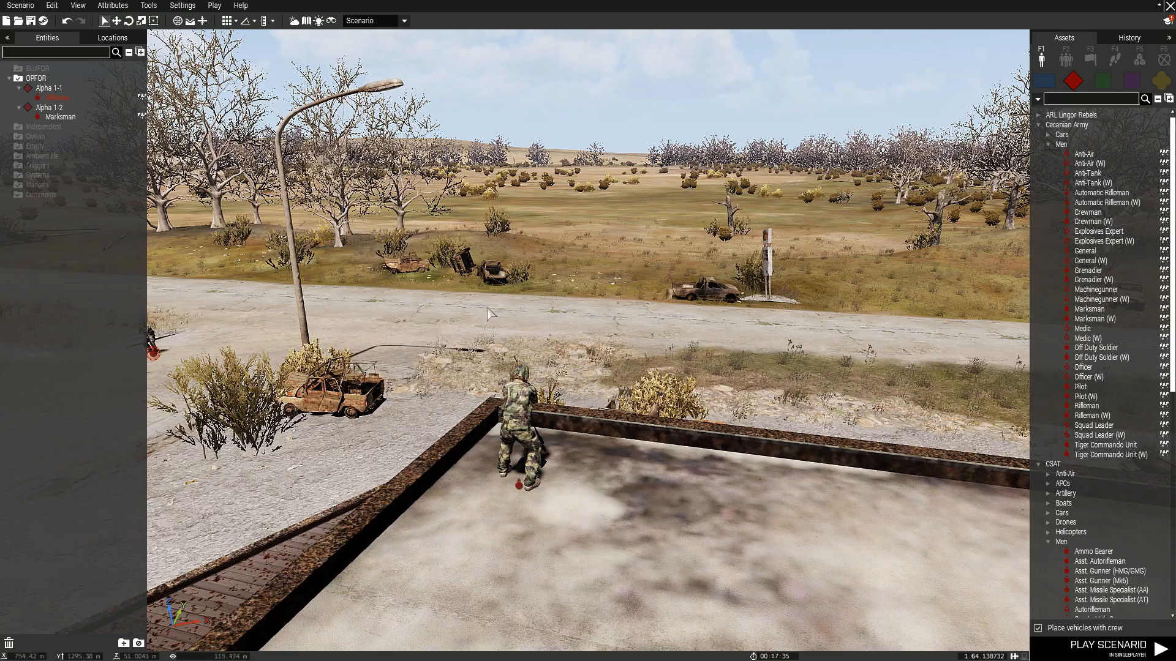
Set the equipment level in the rooftop Marksman's Init call to "ASIS" and confirm.
double_click(520, 490)
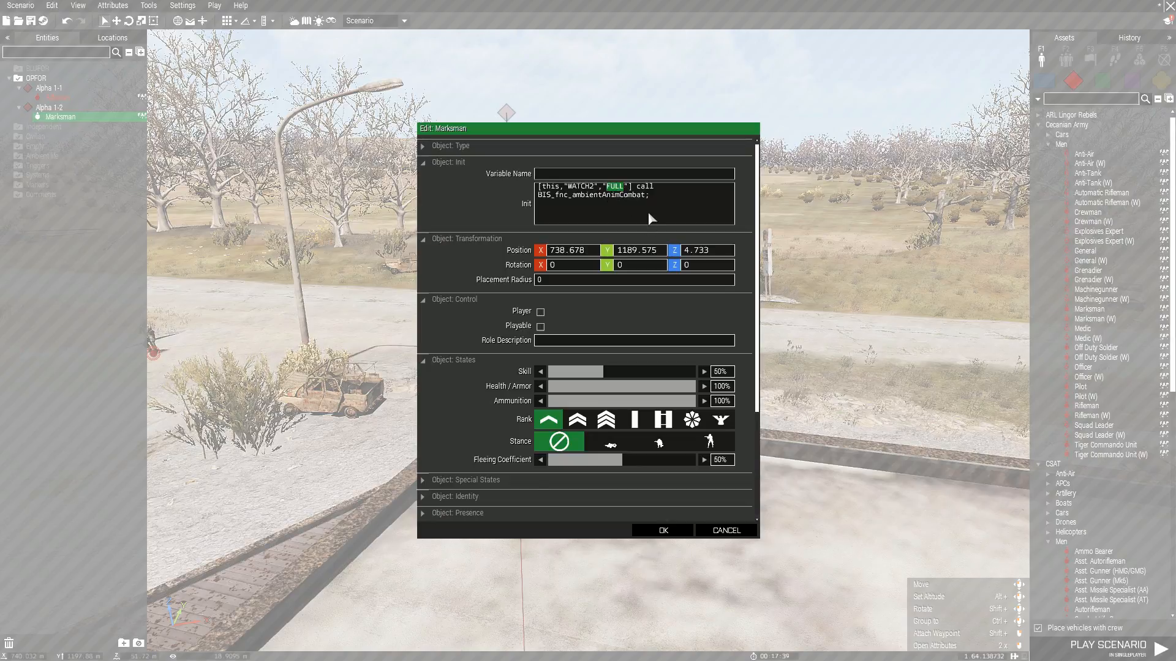
type("ASIS")
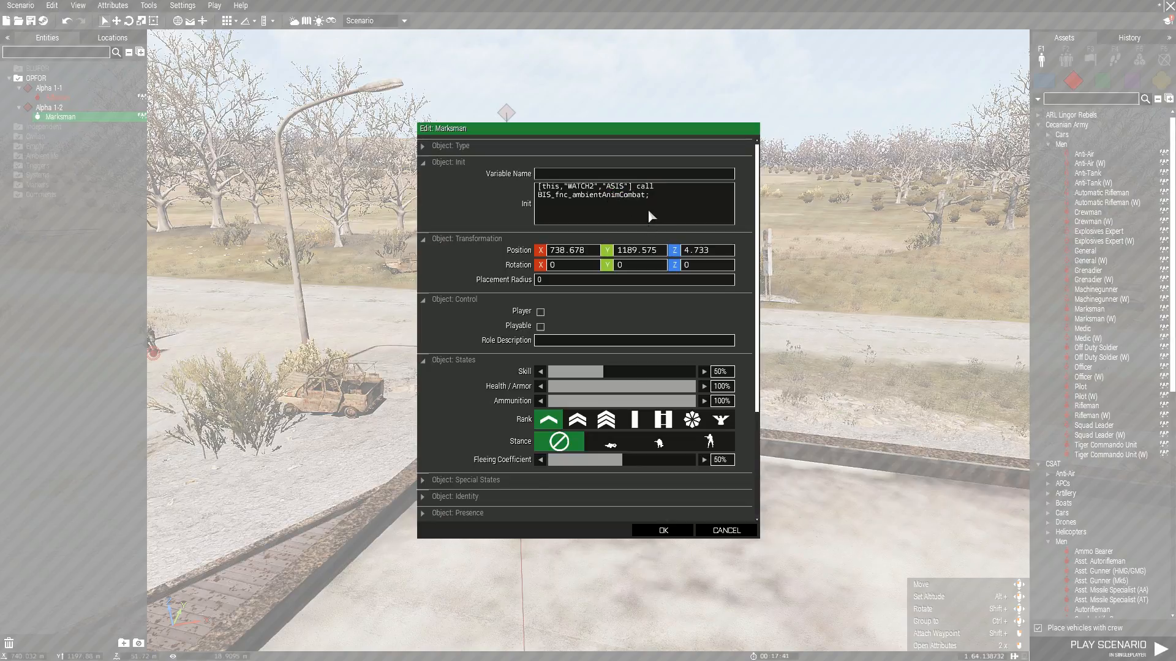
left_click(667, 533)
Play the scenario and walk towards the flat-roofed building to watch the rooftop Marksman.
right_click_drag(667, 532, 650, 492)
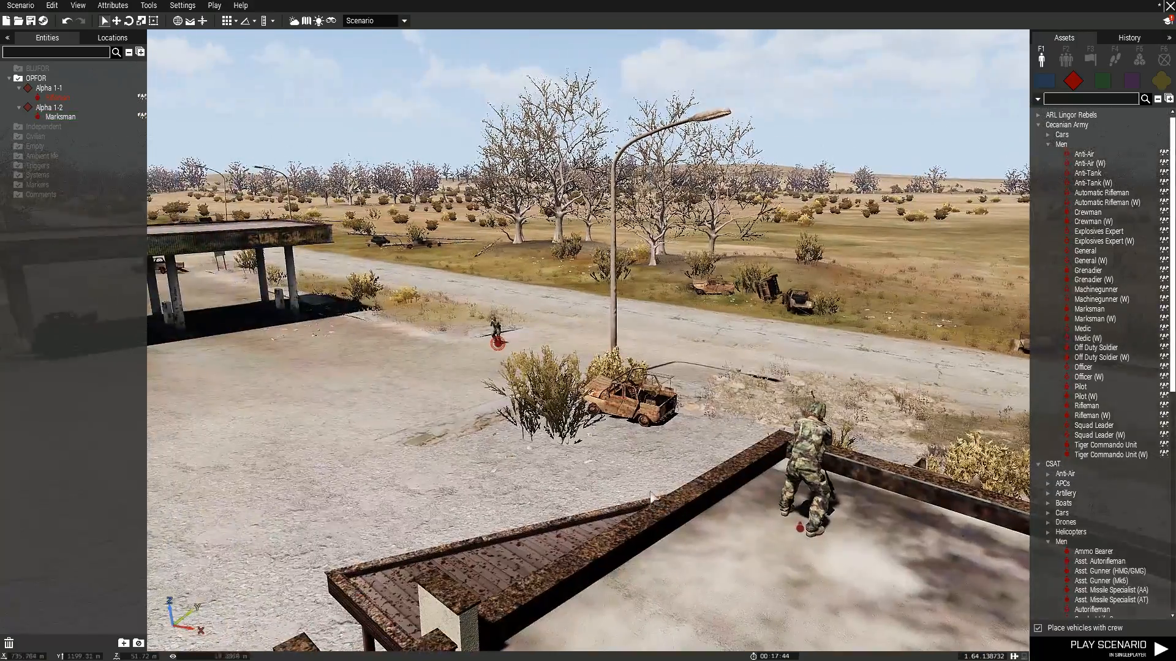
left_click(1134, 656)
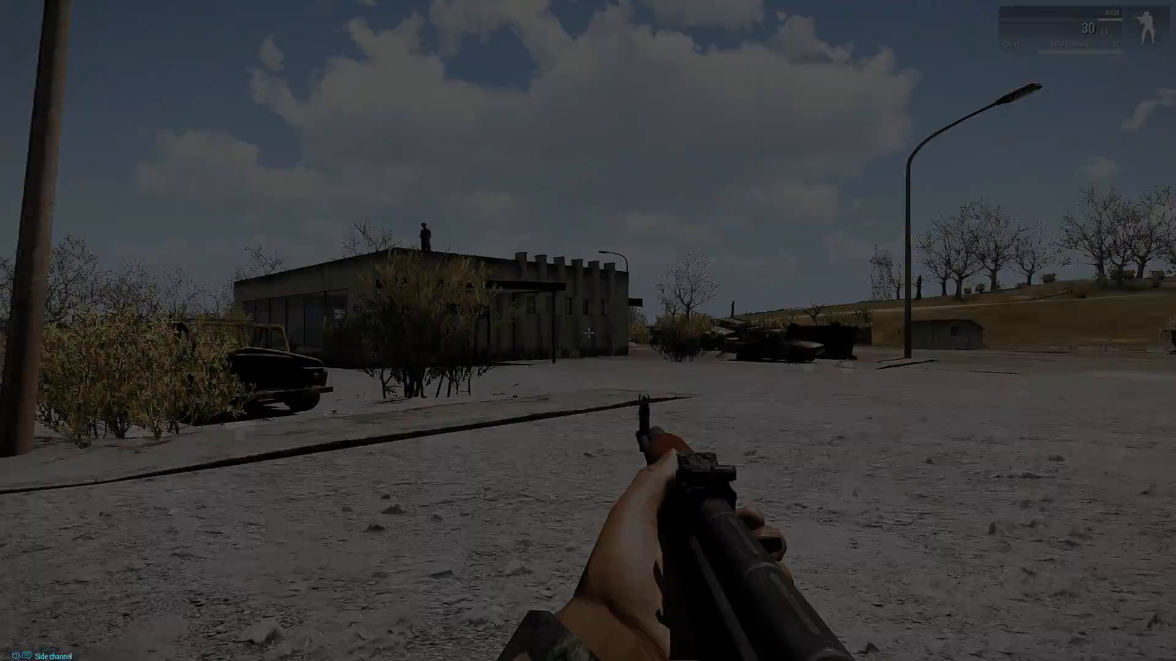
key("w")
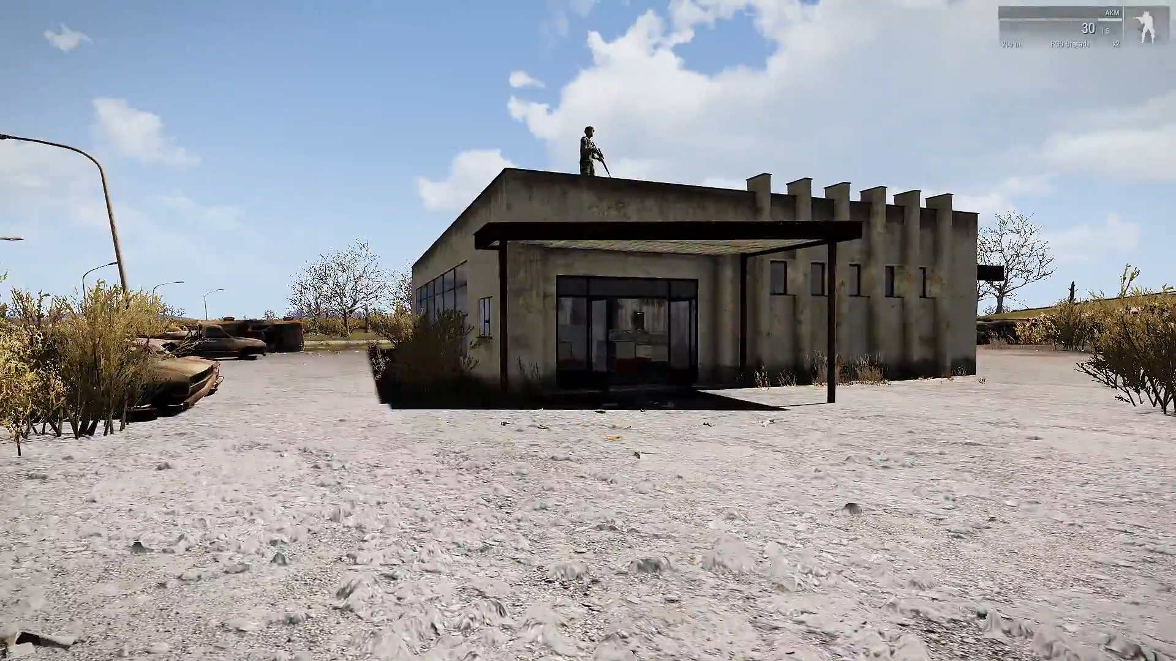
Open the Splendid Camera and fly it up to the roof to examine the Marksman's ambient animation up close.
key("Escape")
left_click(243, 612)
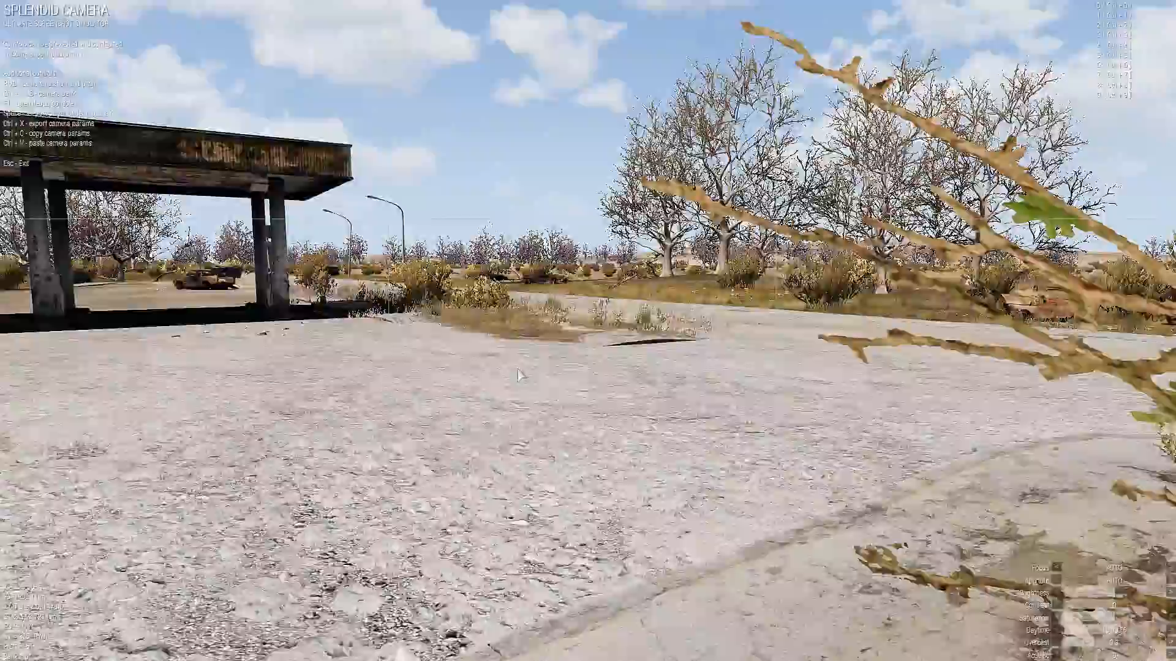
key("w")
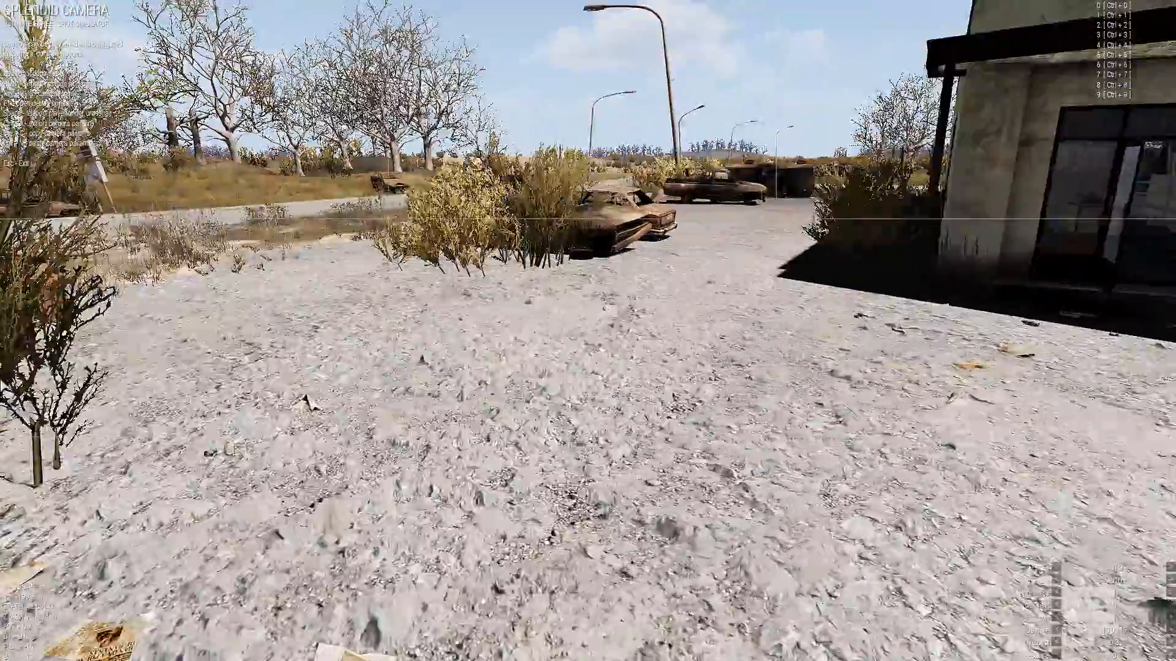
key("w")
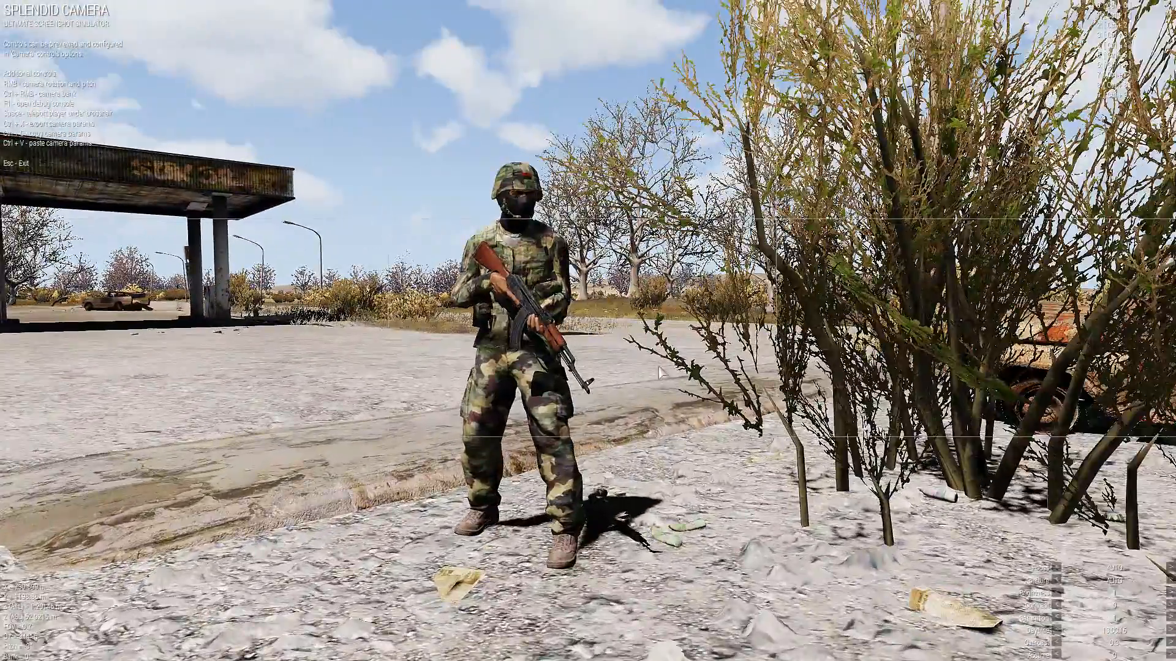
key("w")
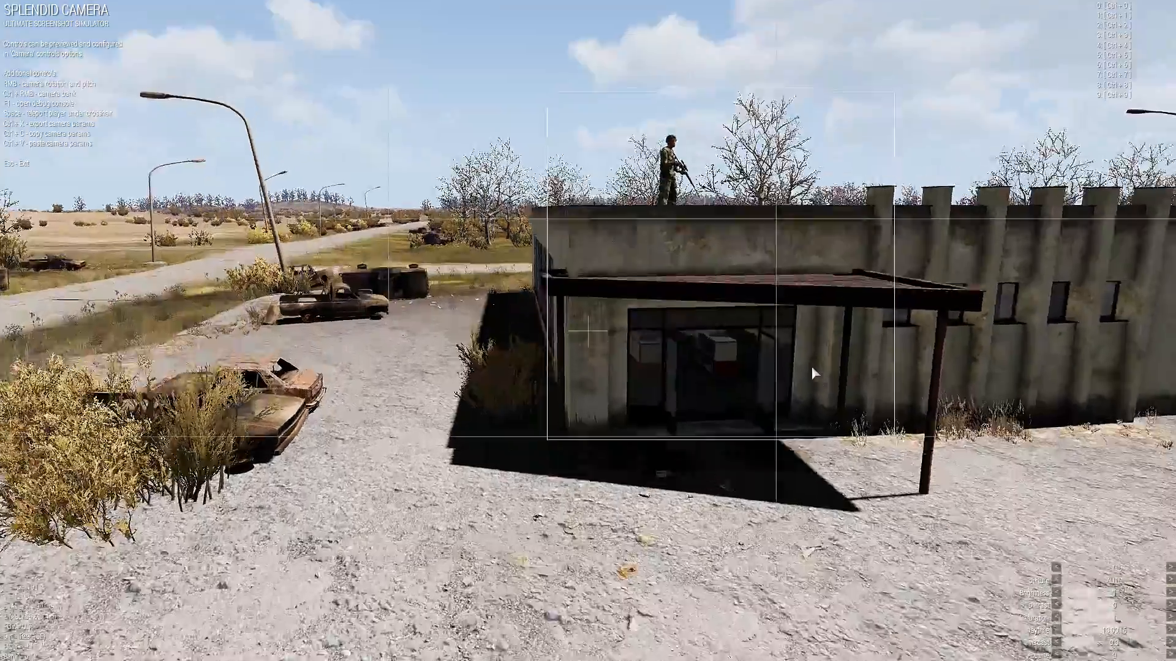
key("q")
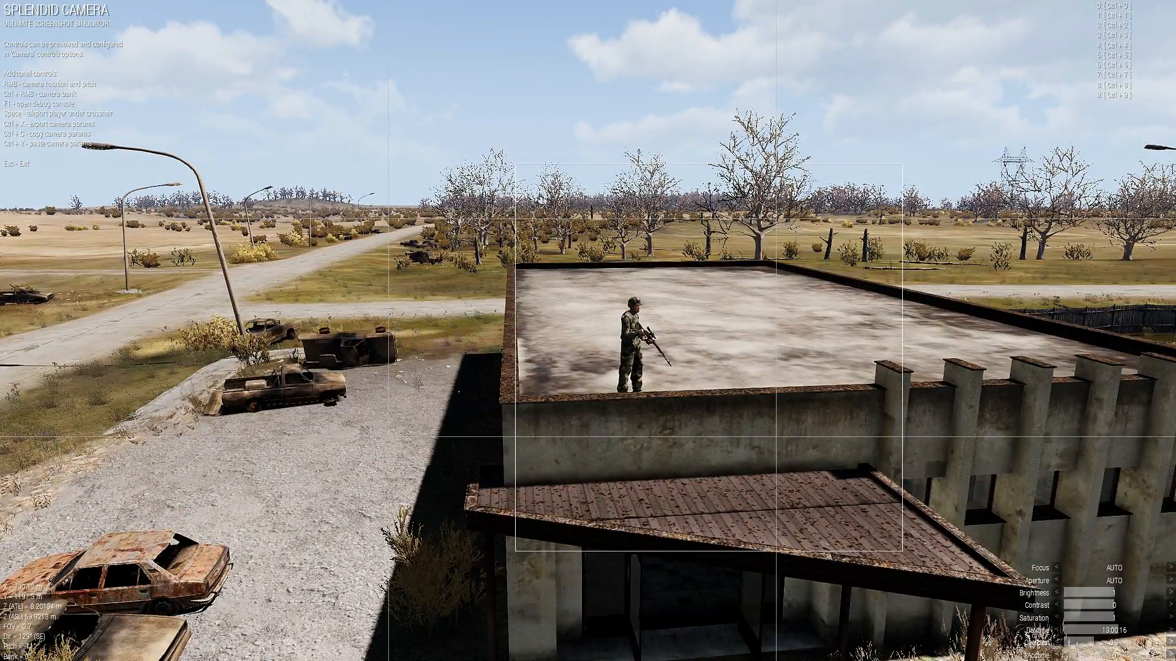
key("w")
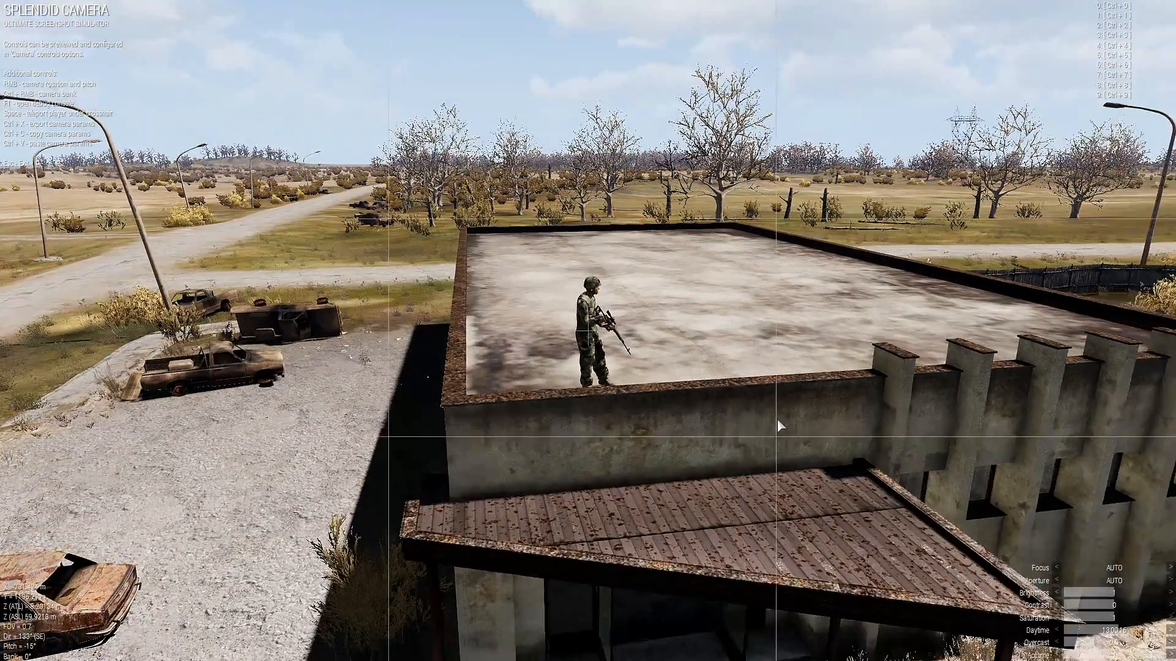
key("q")
key("w")
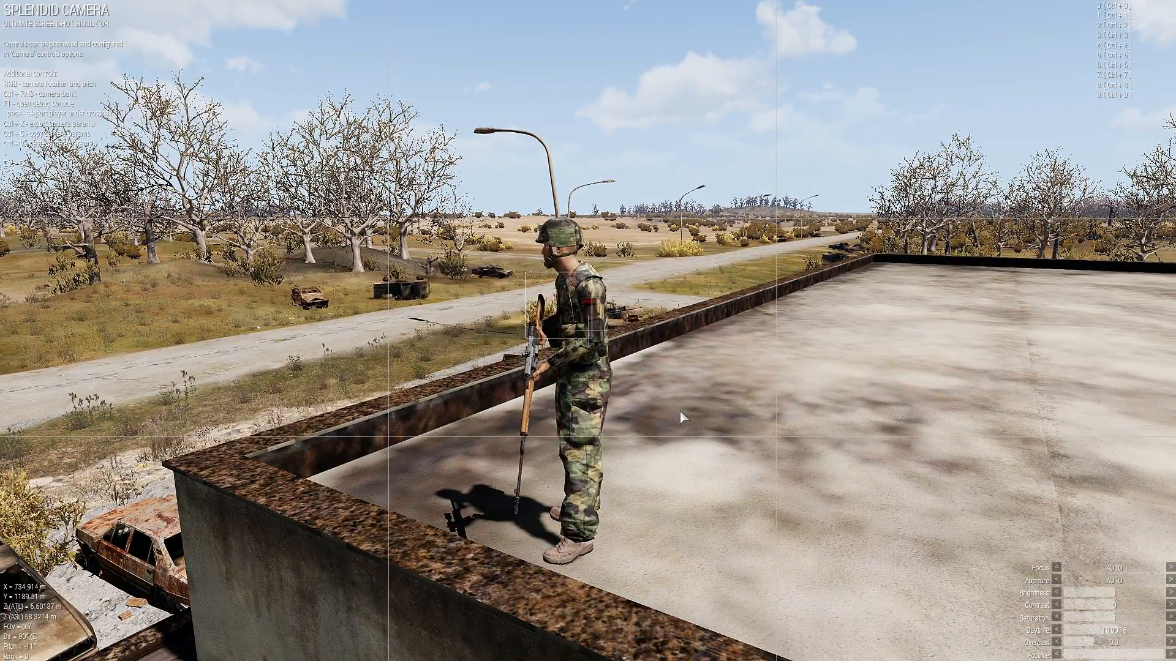
right_click_drag(679, 409, 758, 421)
key("s")
Close the Splendid Camera and return from the preview to the Eden Editor.
key("Escape")
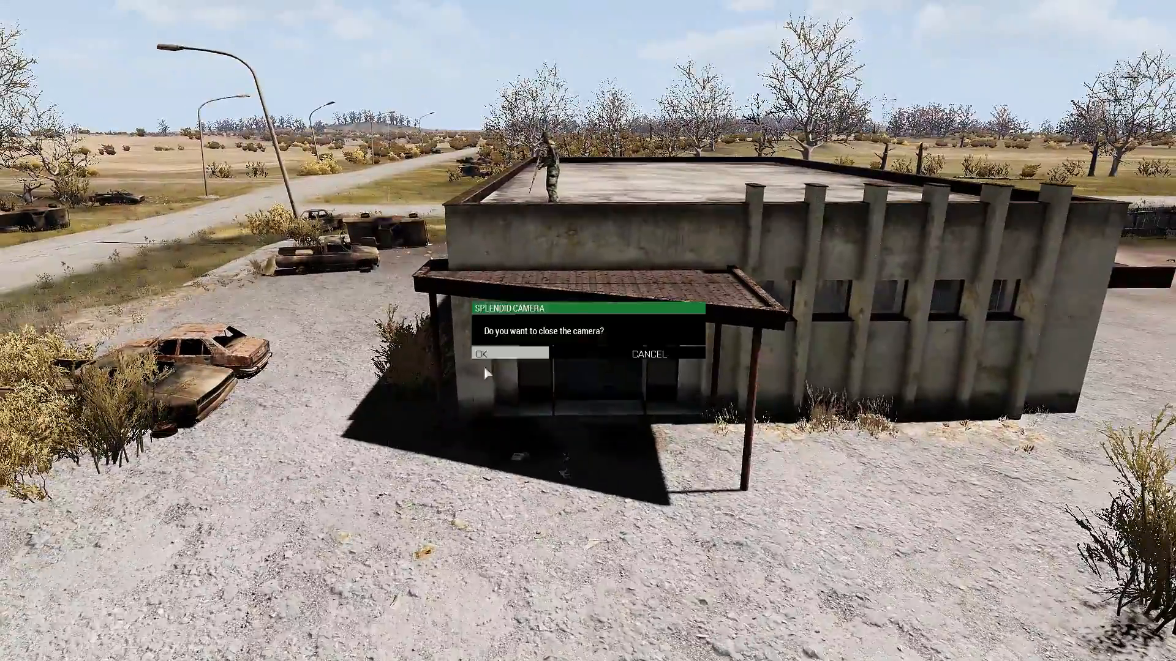
left_click(483, 367)
key("Escape")
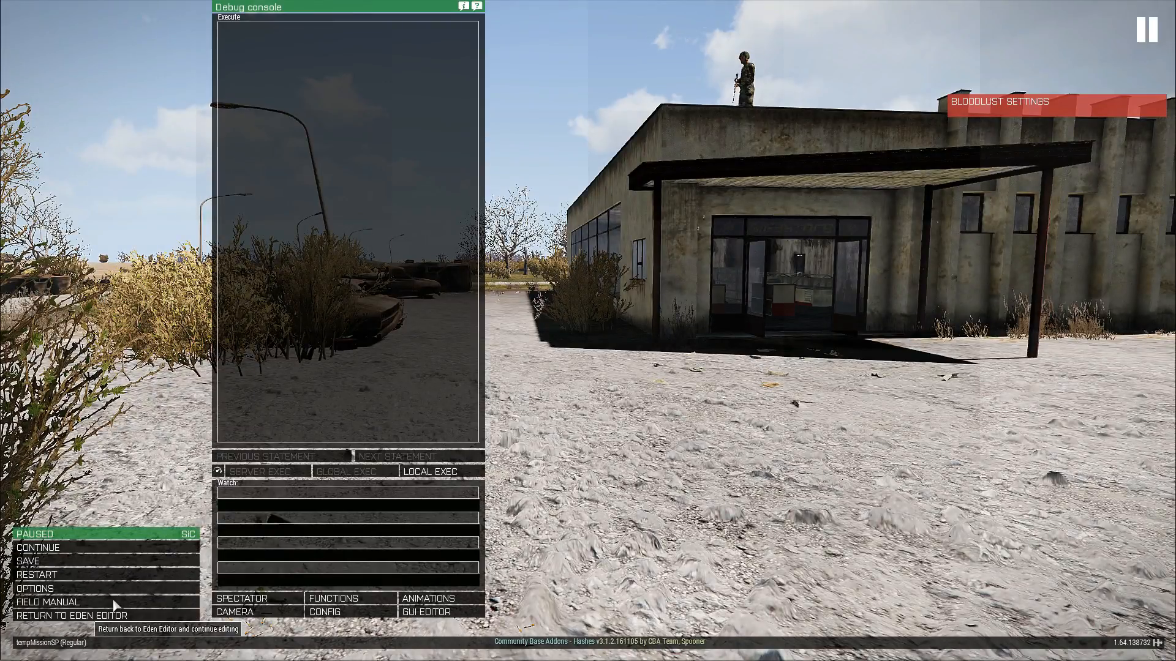
left_click(114, 615)
Place a Cecanian Army Rifleman inside the small brick building, by the window next to the doorway.
scroll(431, 487, "down", 3)
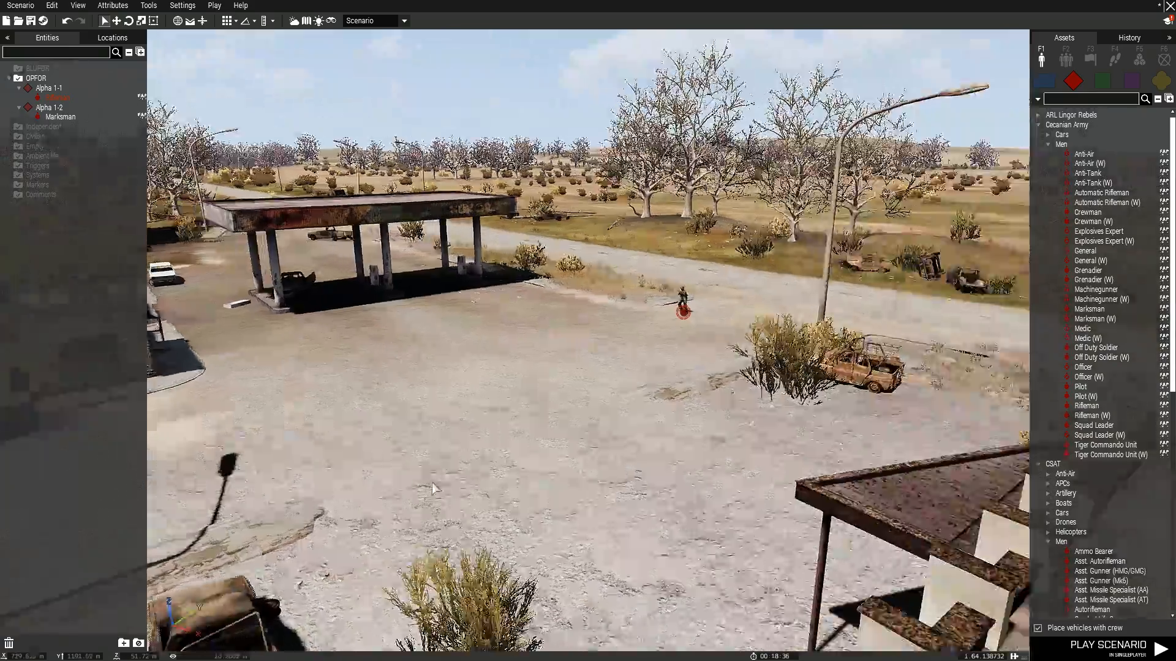
right_click_drag(432, 482, 704, 465)
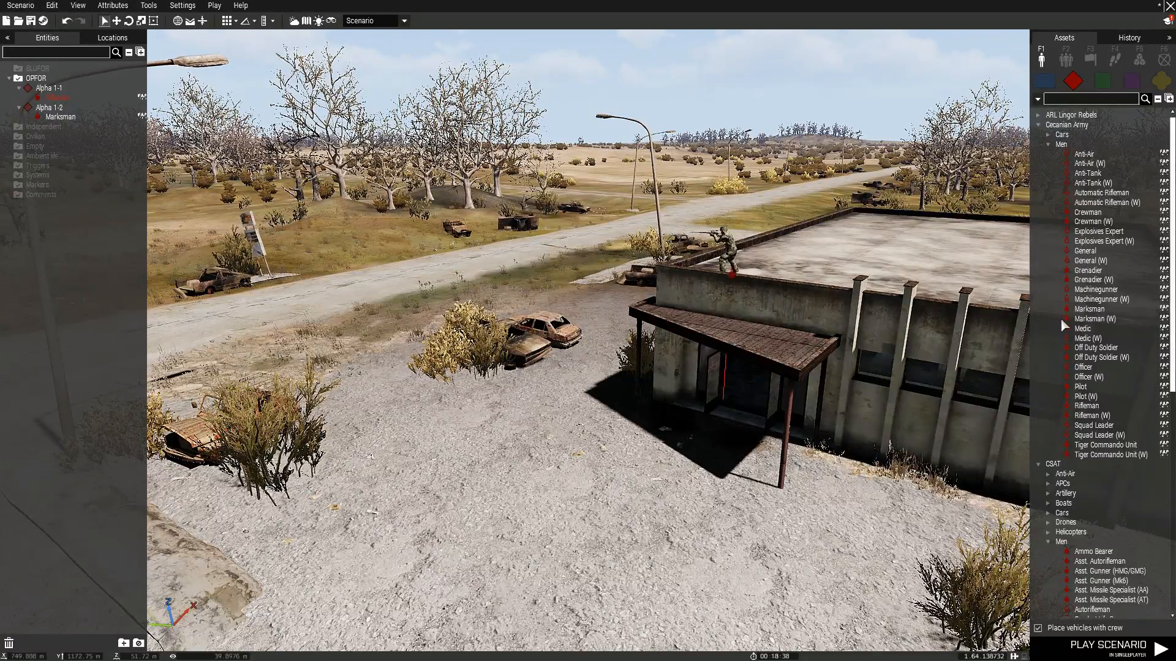
left_click(1086, 405)
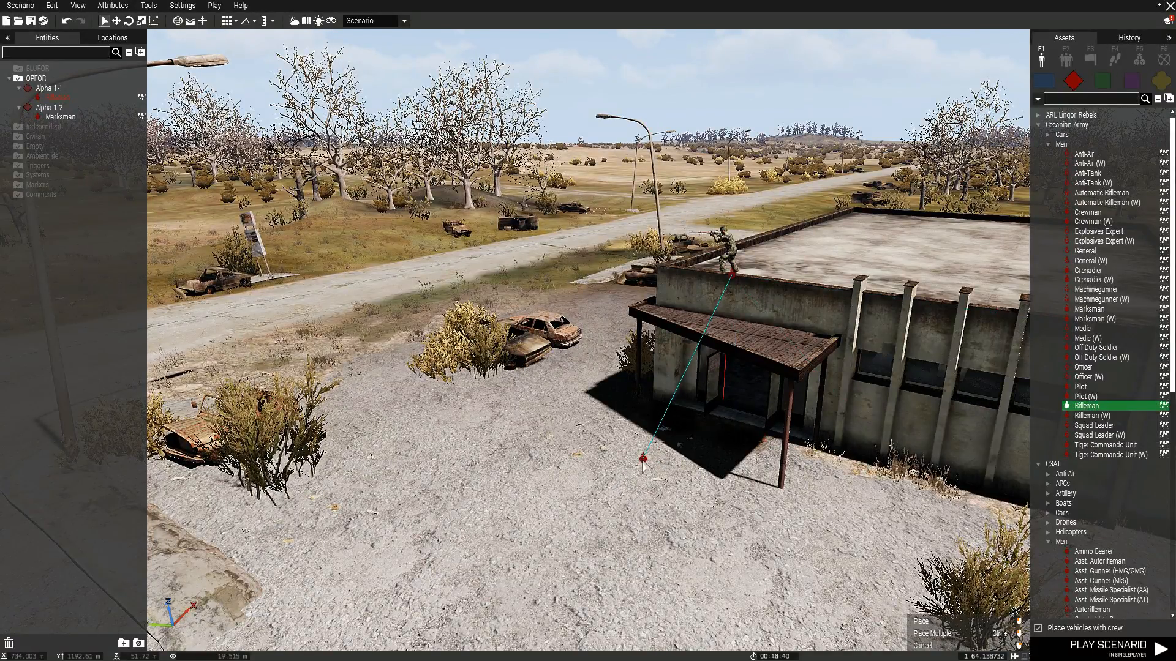
right_click_drag(643, 463, 721, 446)
left_click(794, 409)
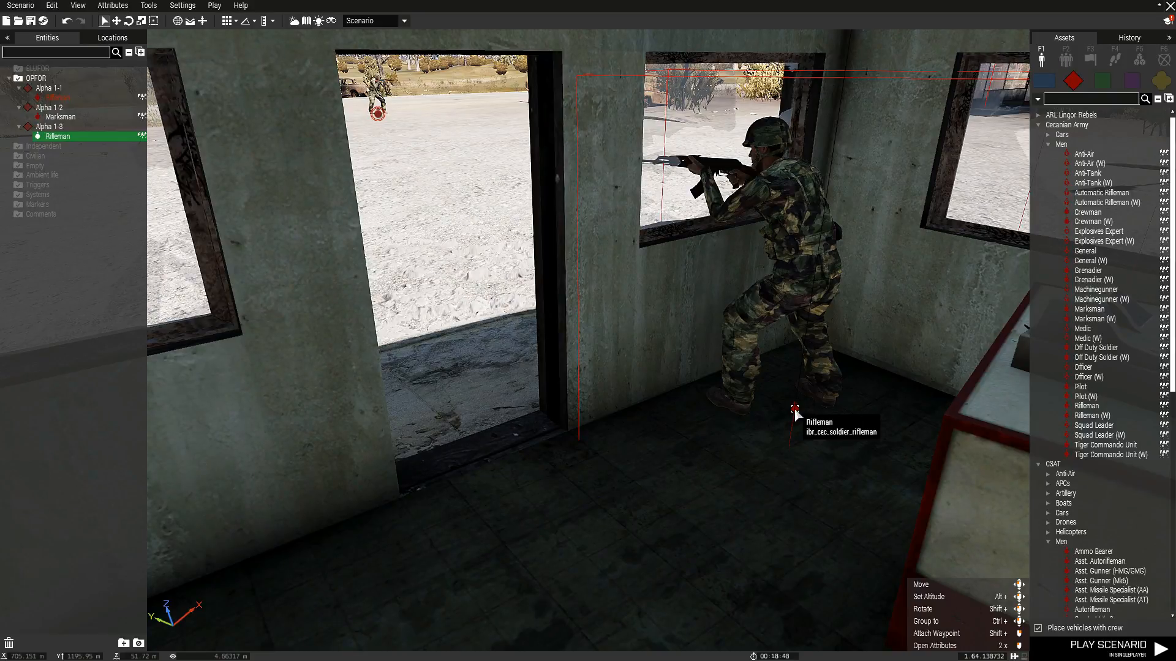
Paste the BIS_fnc_ambientAnimCombat example call into the Rifleman's Init code and remove its player distance condition.
double_click(795, 410)
left_click(559, 208)
type("[this,\"STAND\",\"FULL\",{(player distance _this) < 5}] call BIS_fnc_ambientAnimCombat;")
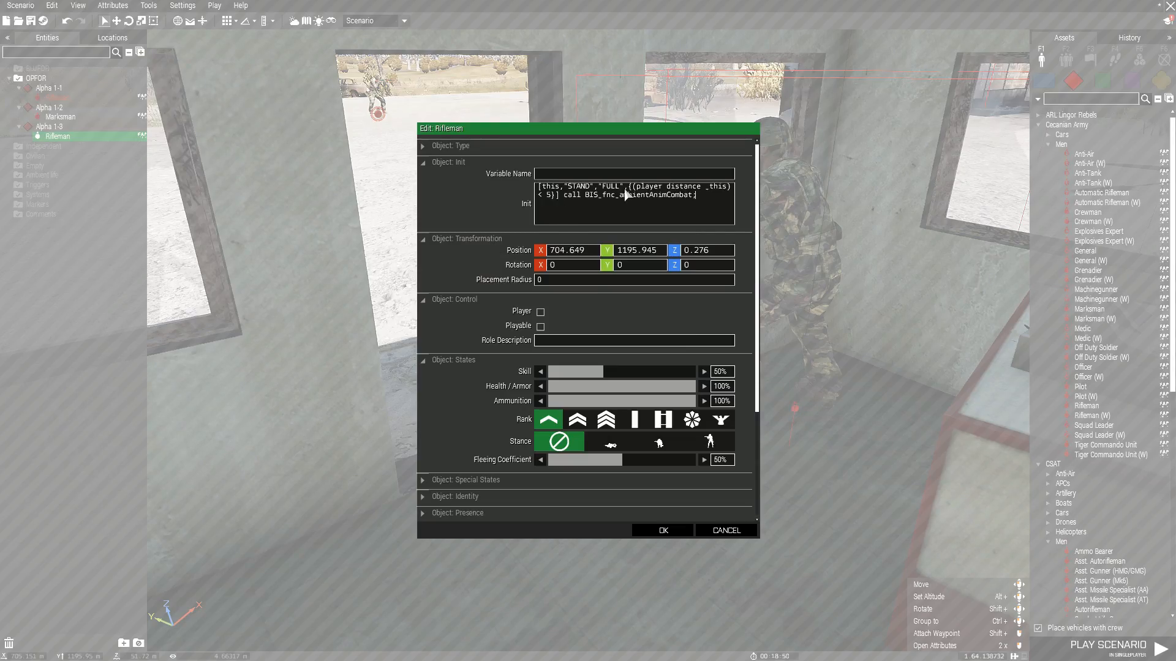
left_click_drag(556, 194, 622, 195)
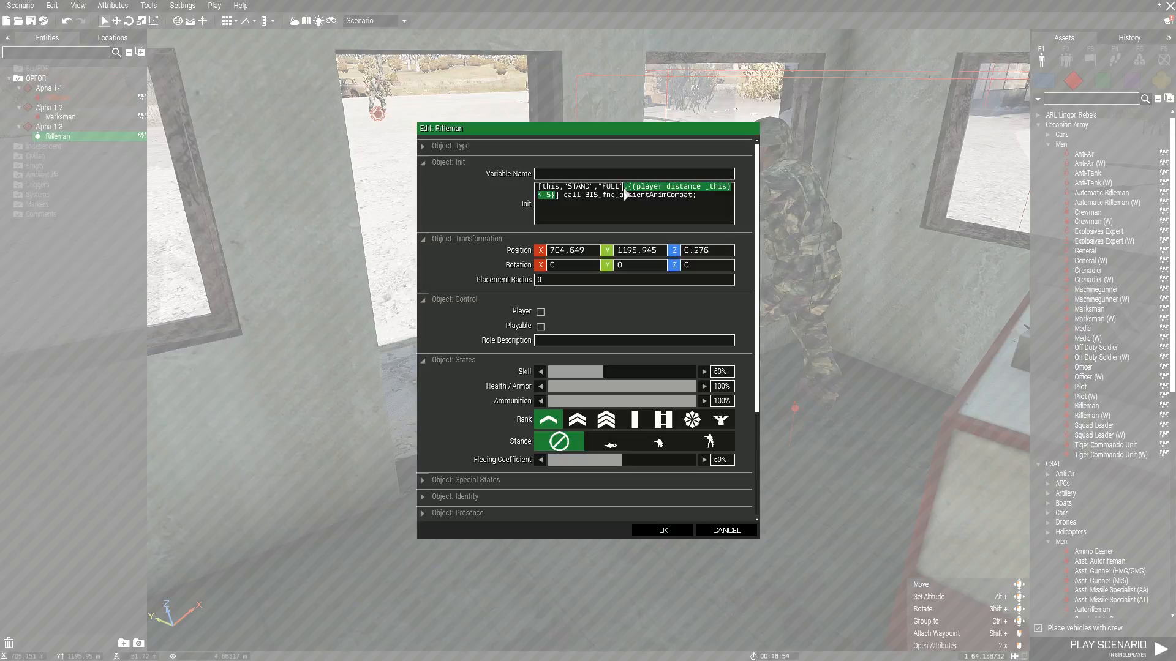
key("BackSpace")
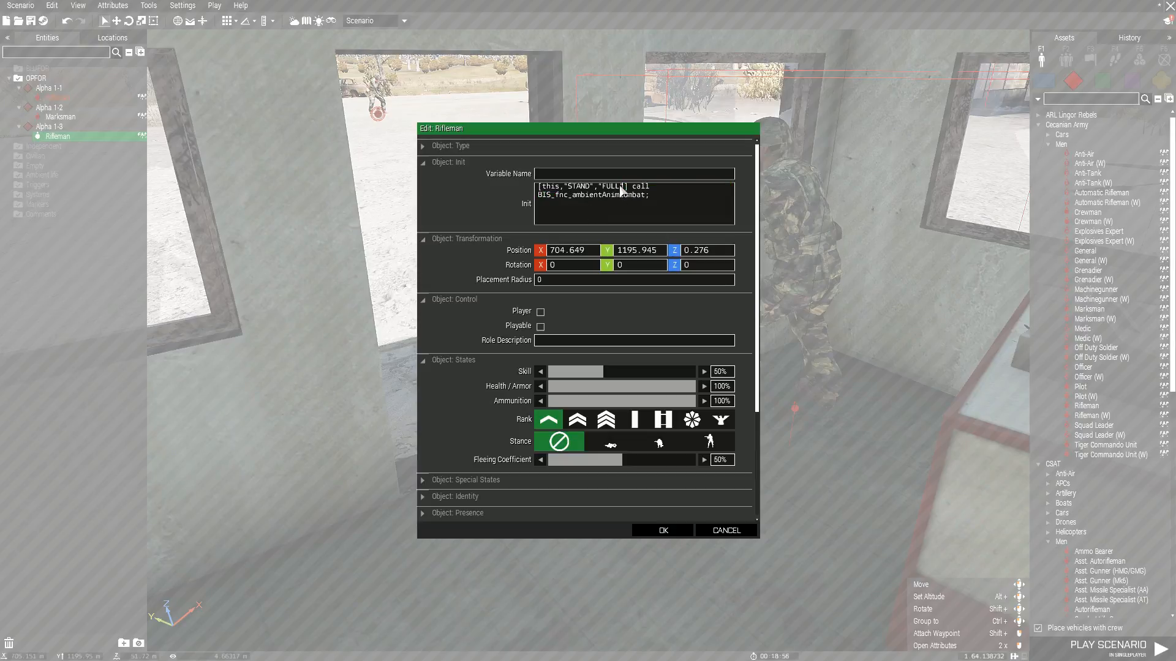
Set the Rifleman's equipment level to "ASIS" and animation set to "WATCH" in the Init call, and confirm.
left_click_drag(621, 191, 606, 191)
type("ASIS")
left_click_drag(592, 191, 574, 192)
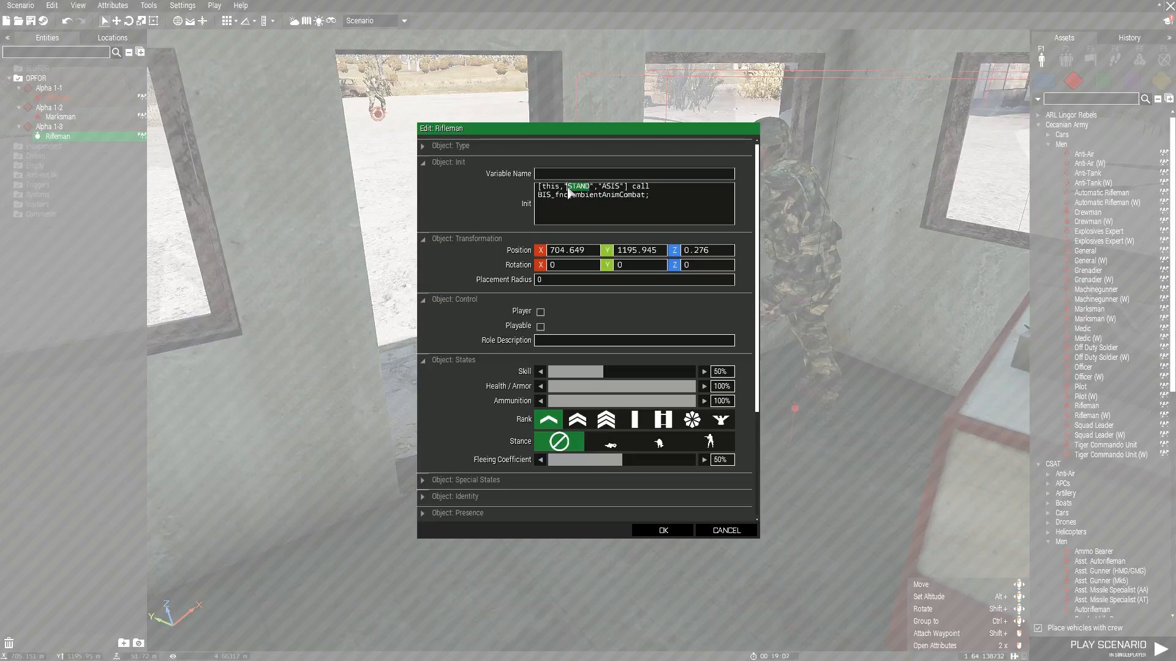
type("WATCH")
left_click(663, 531)
Search the props for "fire" and place a Barrel Fire on the ground in front of the small brick building.
key("a")
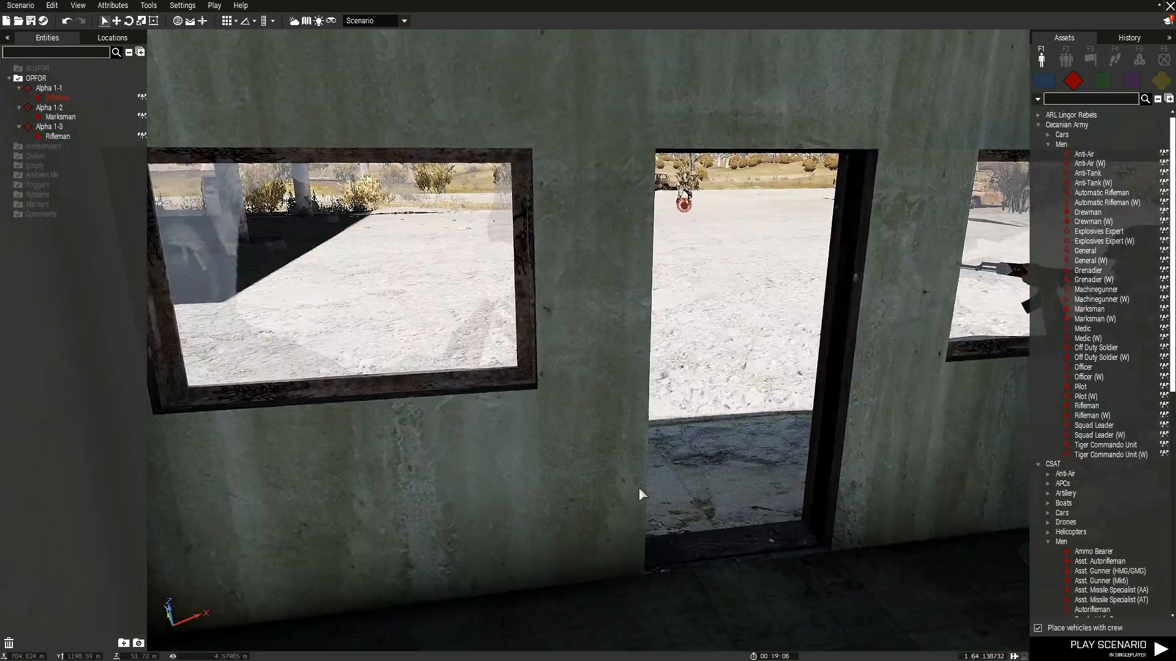
key("w")
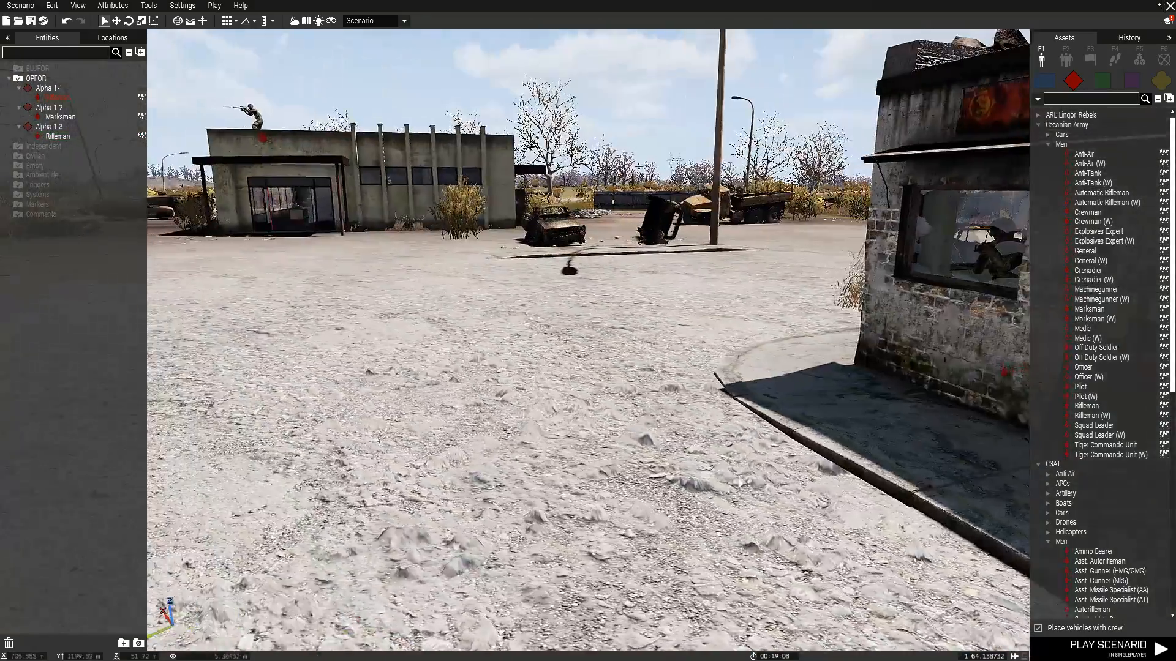
scroll(638, 460, "down", 5)
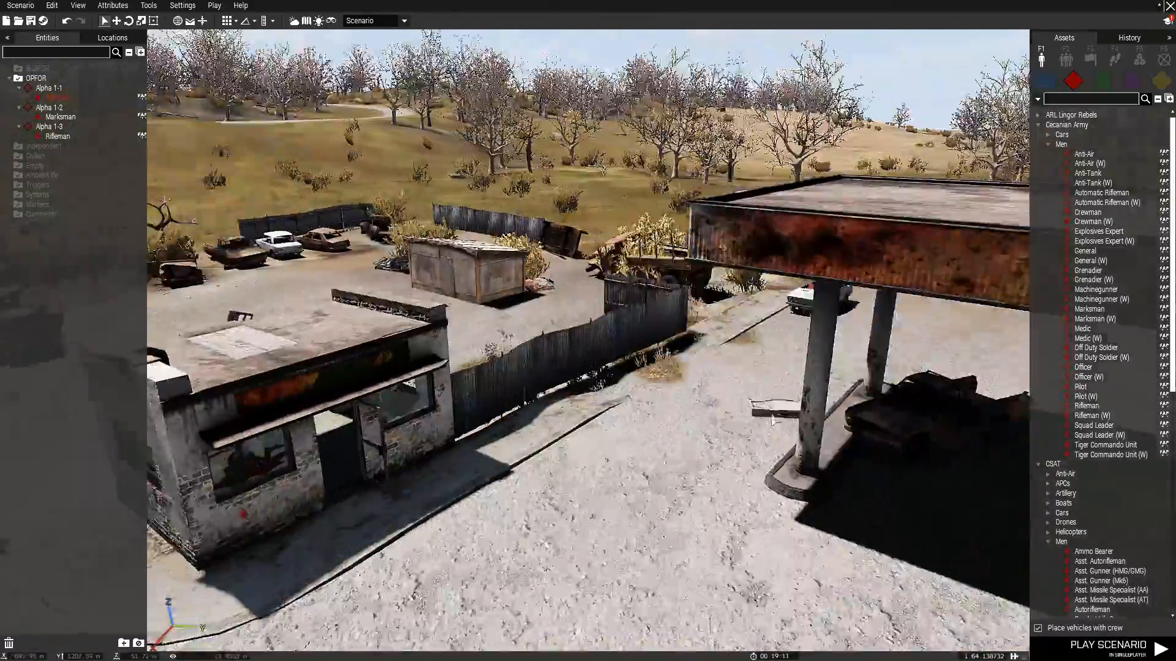
right_click_drag(773, 420, 650, 416)
right_click_drag(658, 417, 904, 155)
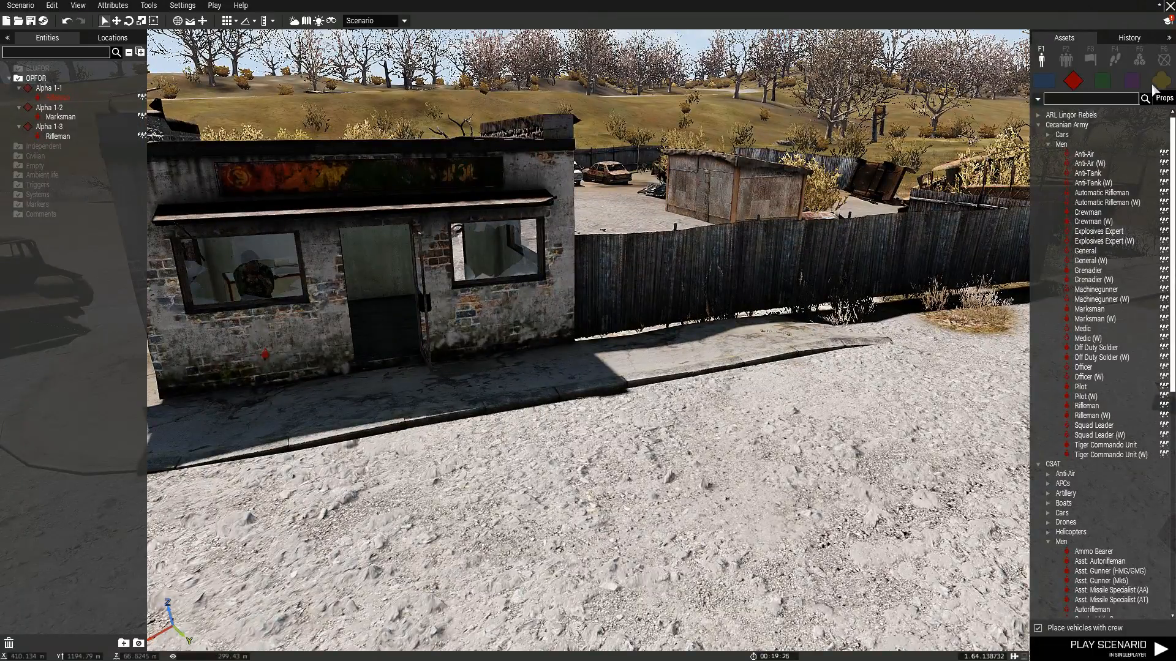
left_click(1155, 85)
left_click(1080, 100)
type("fire")
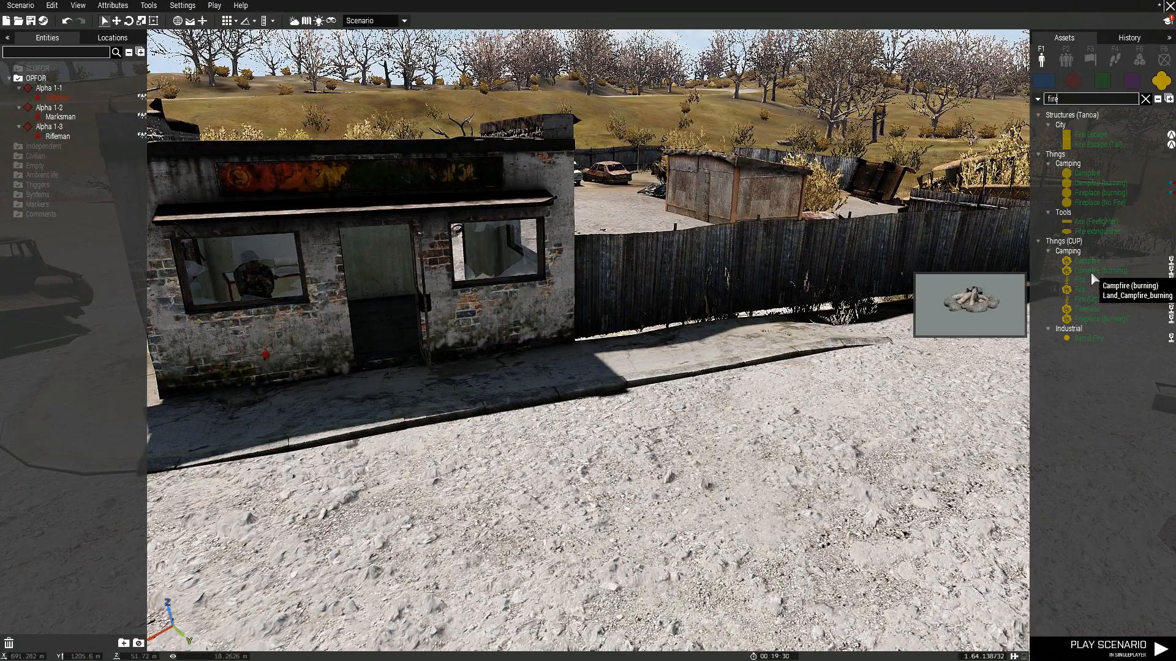
left_click(1099, 337)
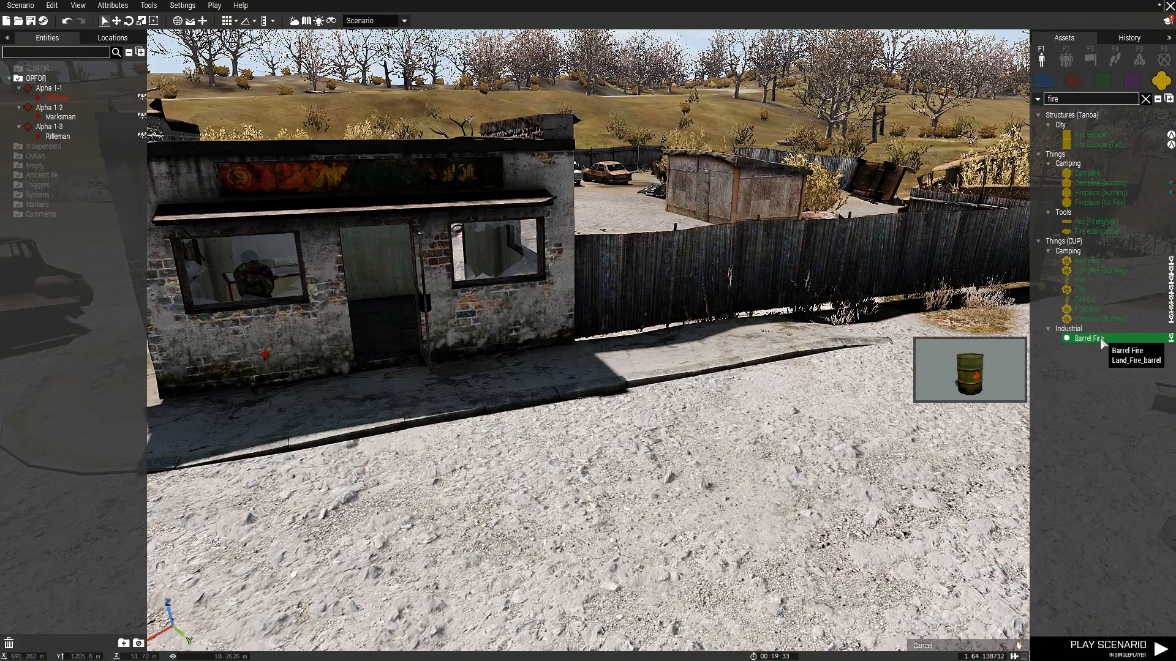
left_click(548, 435)
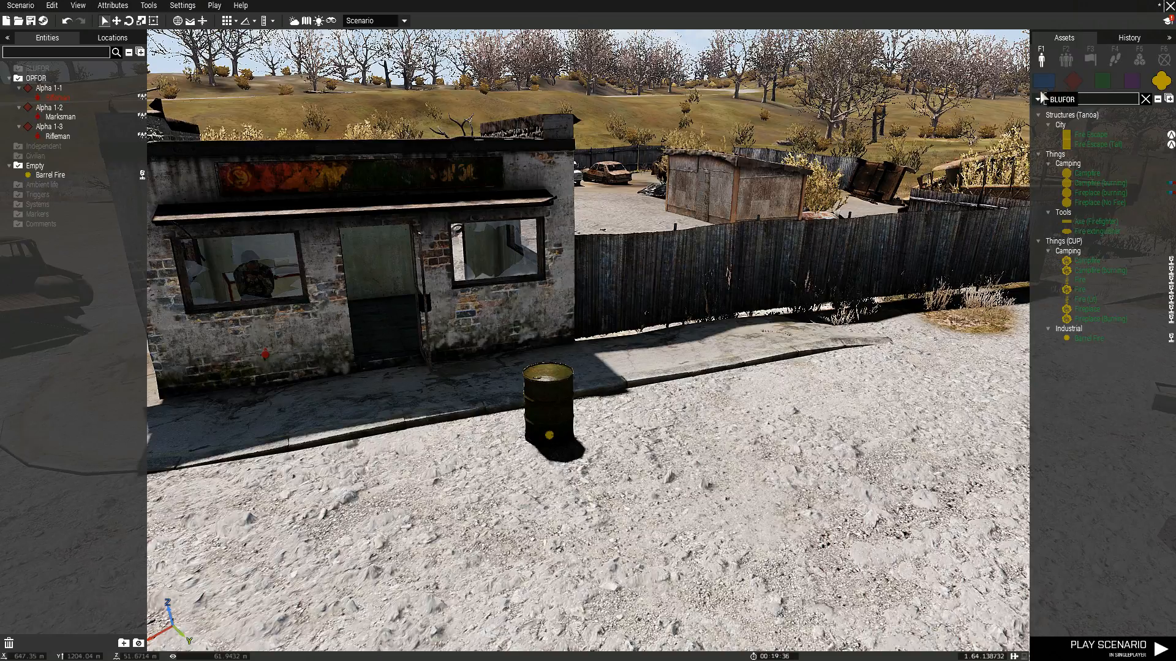
Copy the Rifleman at the brick building's window and paste the duplicate outside, next to the barrel.
left_click(265, 354)
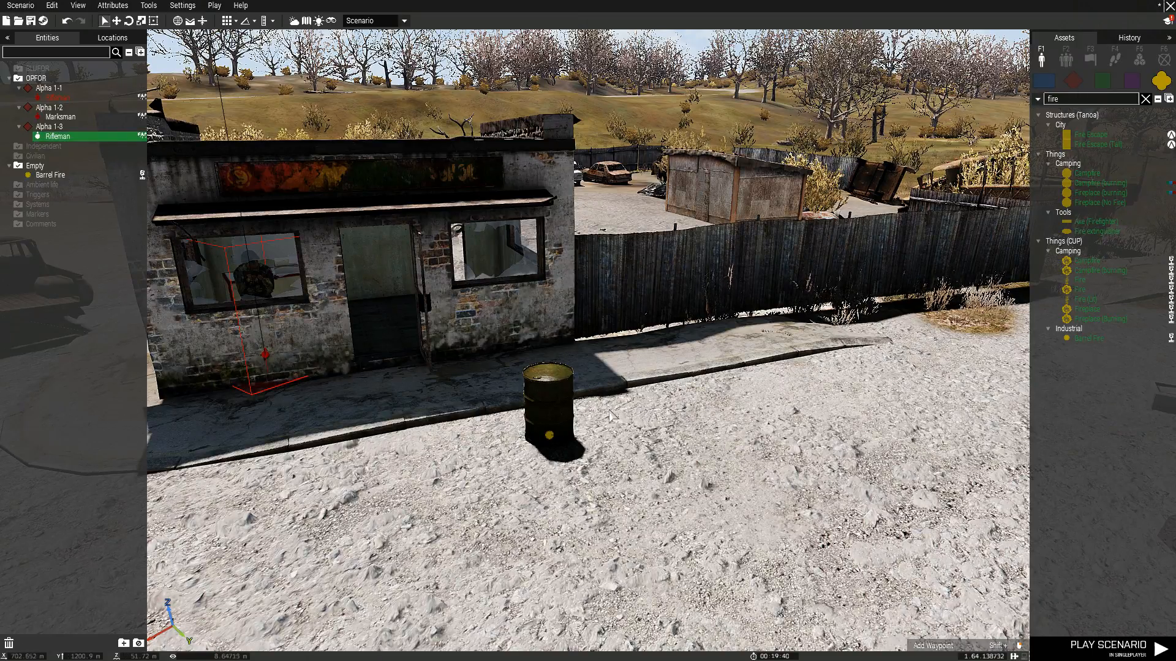
key("ctrl+c")
key("ctrl+v")
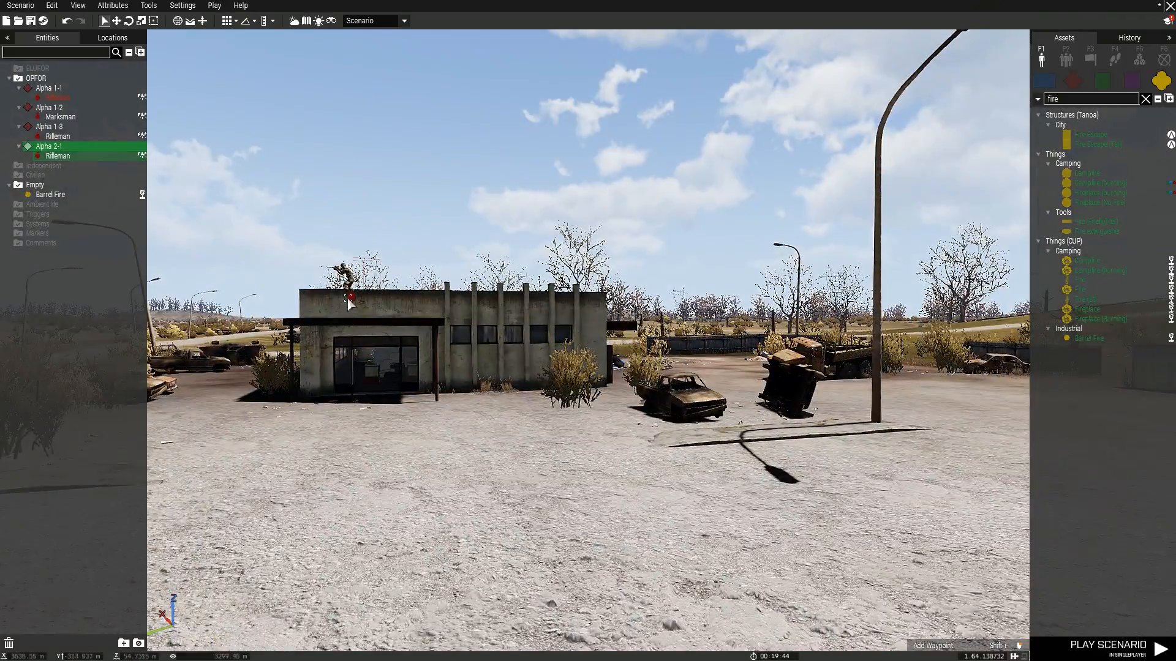
Check the rooftop Marksman's Init call, and set the animation set of the Rifleman beside the barrel to "WATCH1".
double_click(349, 302)
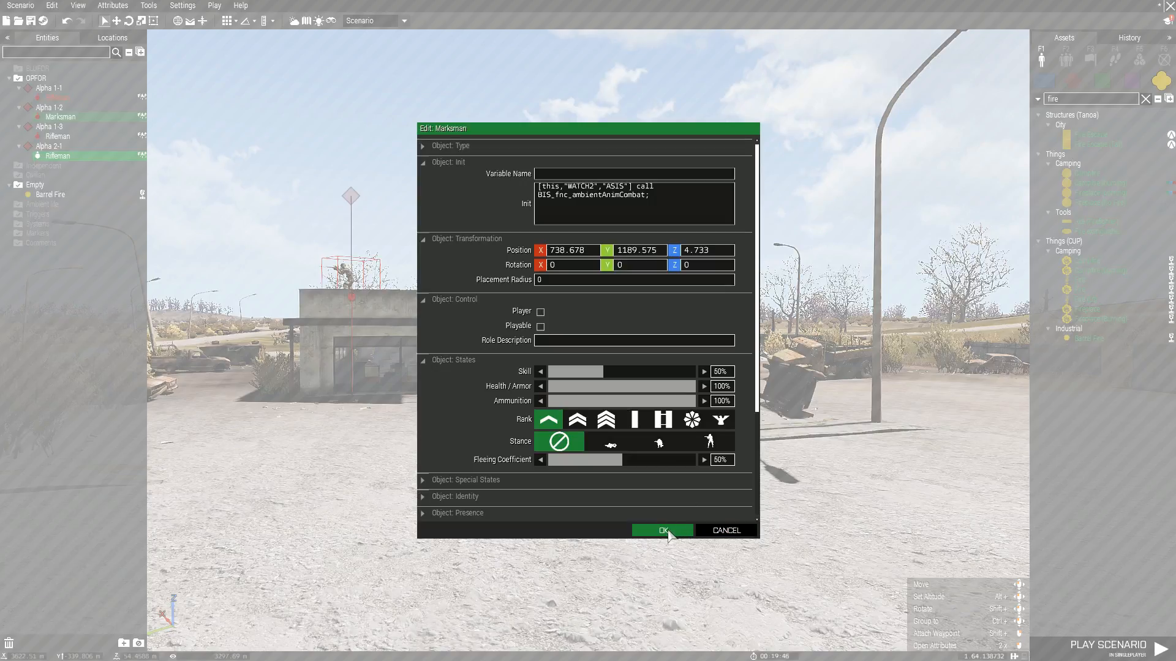
left_click(662, 530)
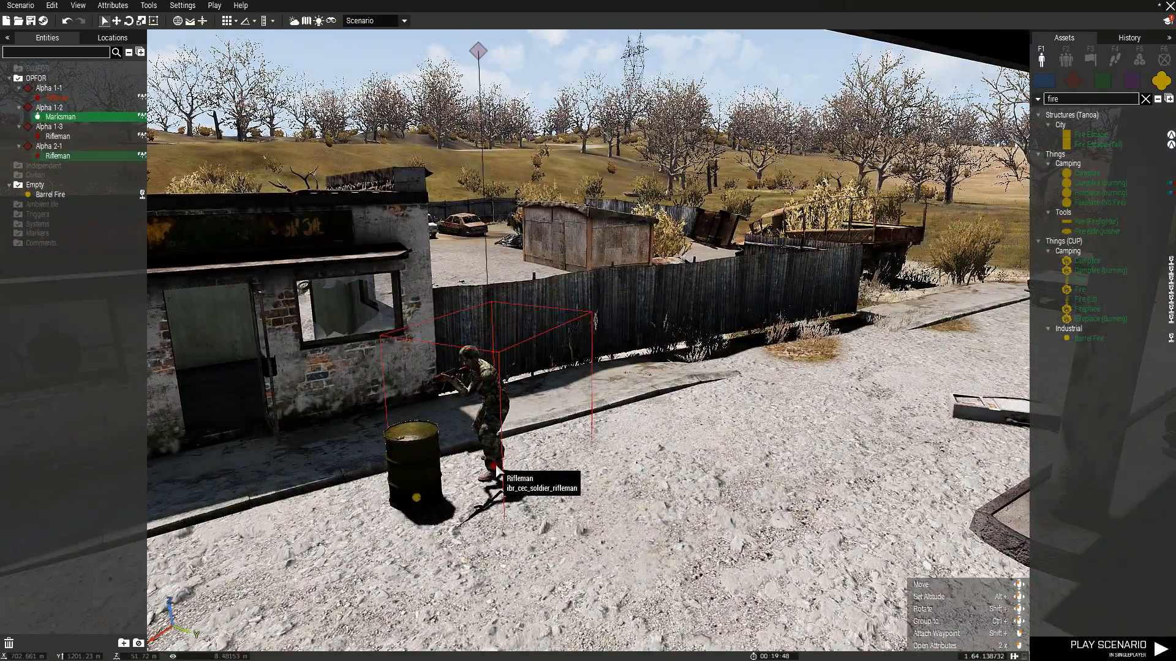
double_click(498, 470)
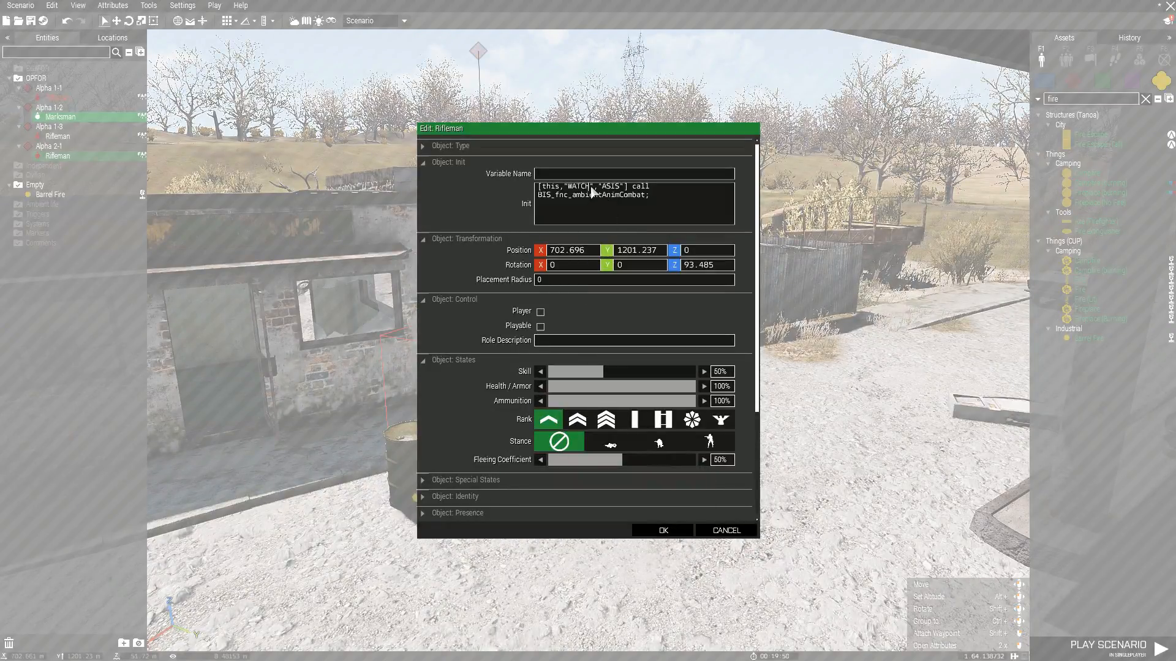
left_click(663, 530)
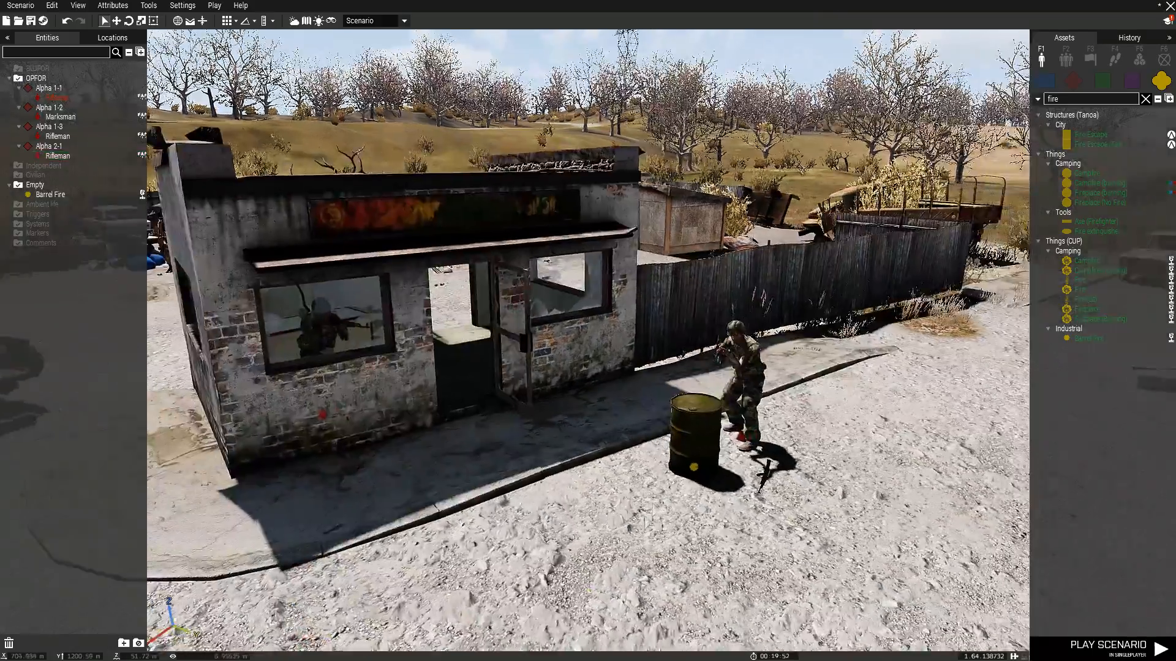
Paste another Rifleman against the brick wall beside the doorway and rotate him towards the barrel.
left_click(741, 436)
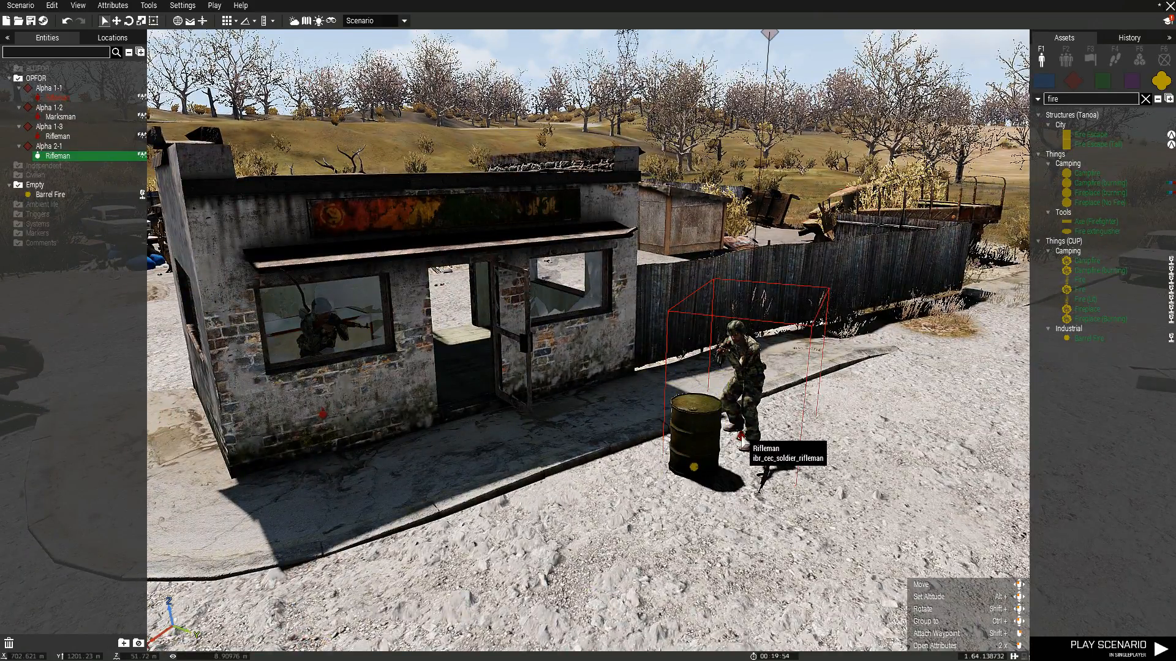
key("ctrl+v")
left_click_drag(597, 409, 647, 425, "shift")
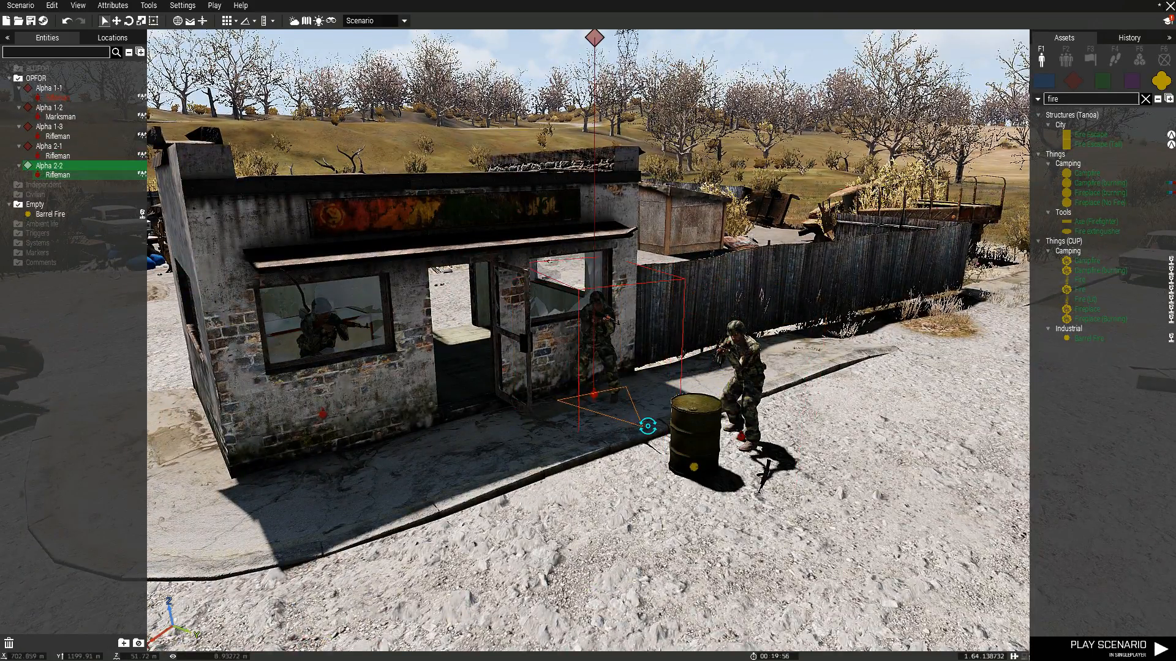
Change the animation set in the Init call of the Rifleman at the brick wall to "SIT_LOW" and confirm.
double_click(599, 395)
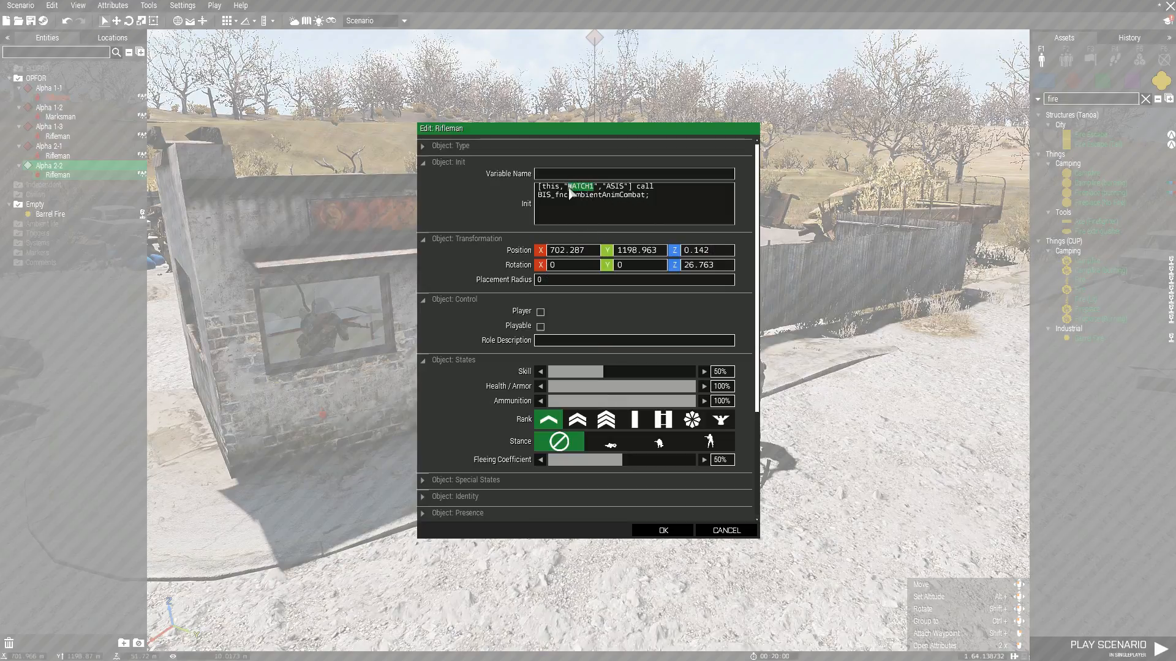
type("SIT_LOW")
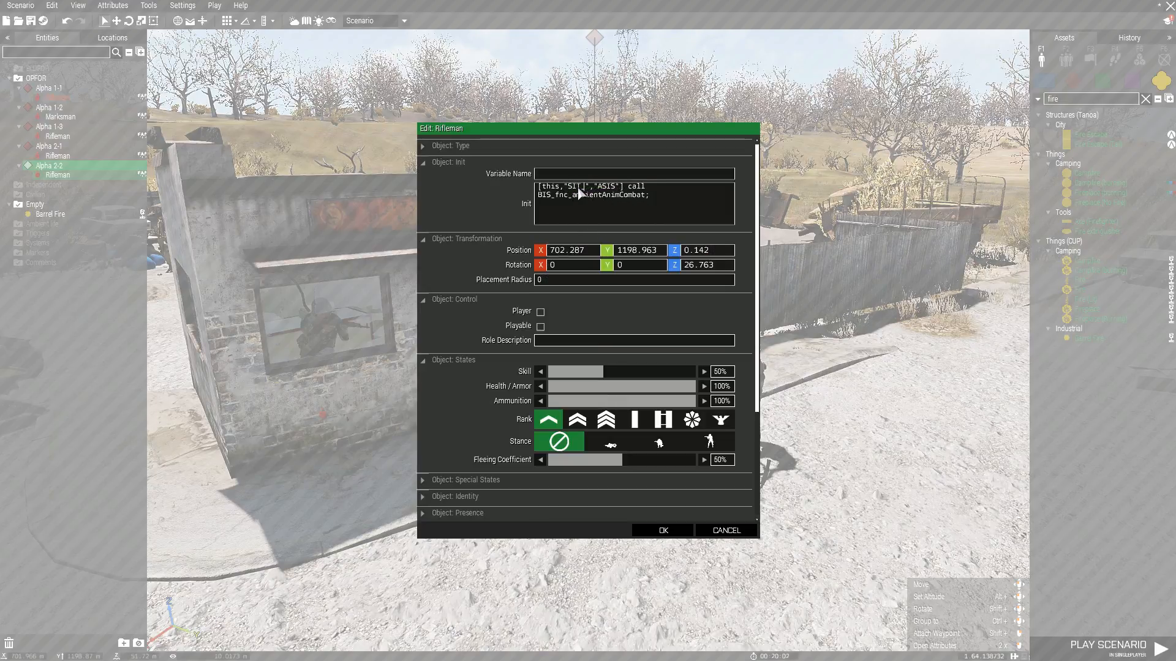
left_click(663, 530)
Move the player's unit closer to the small brick building and start the scenario preview.
key("s")
key("d")
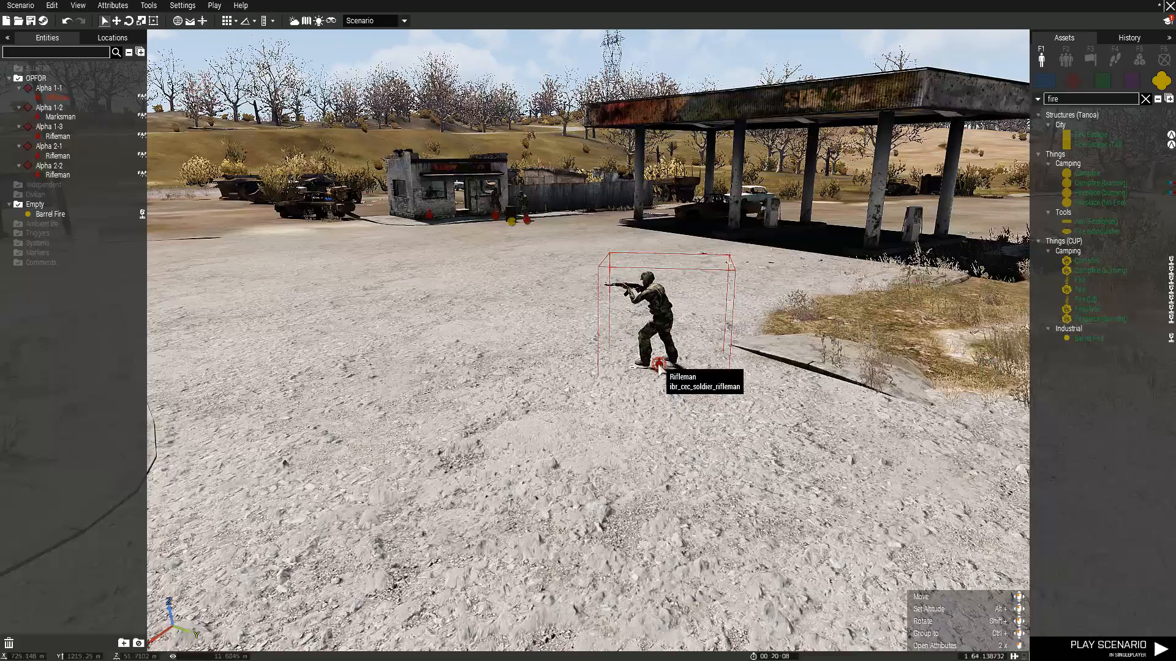
left_click(658, 365)
key("w")
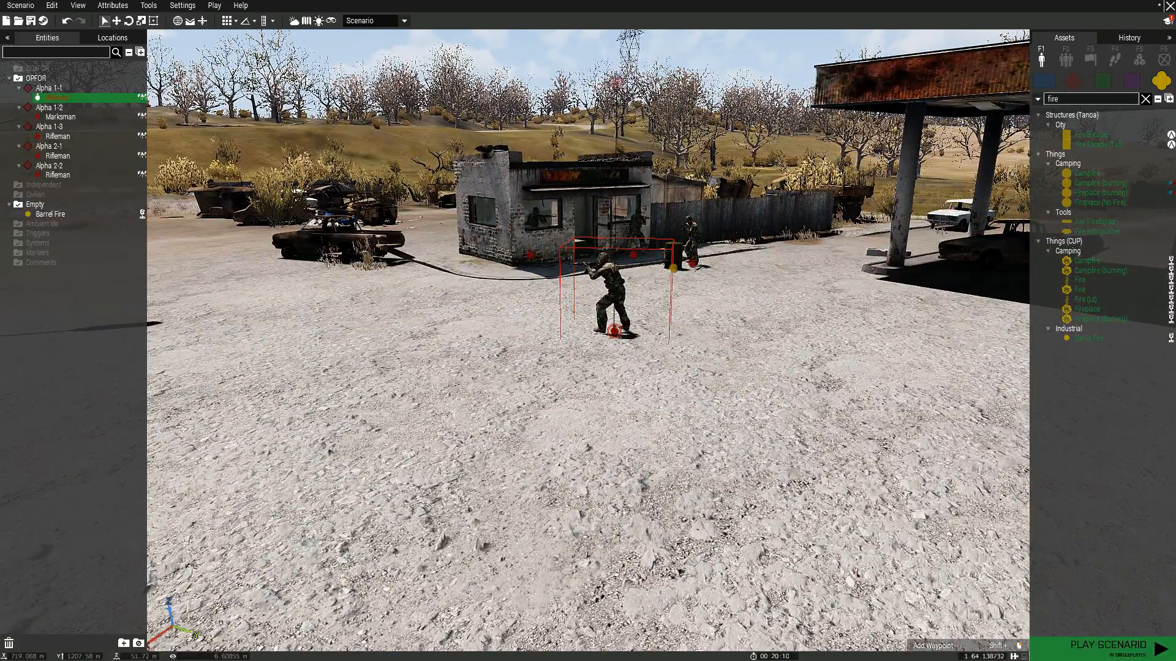
left_click(1108, 646)
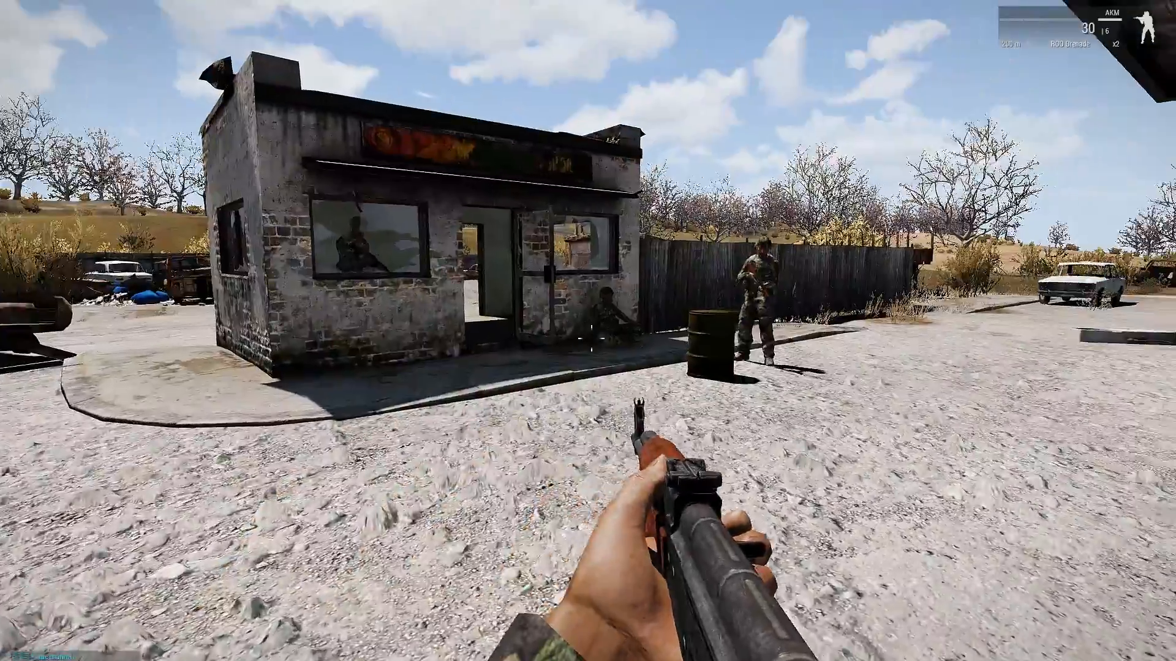
Walk around the brick building to examine the animated soldiers and the rooftop Marksman, and return to the editor.
key("w")
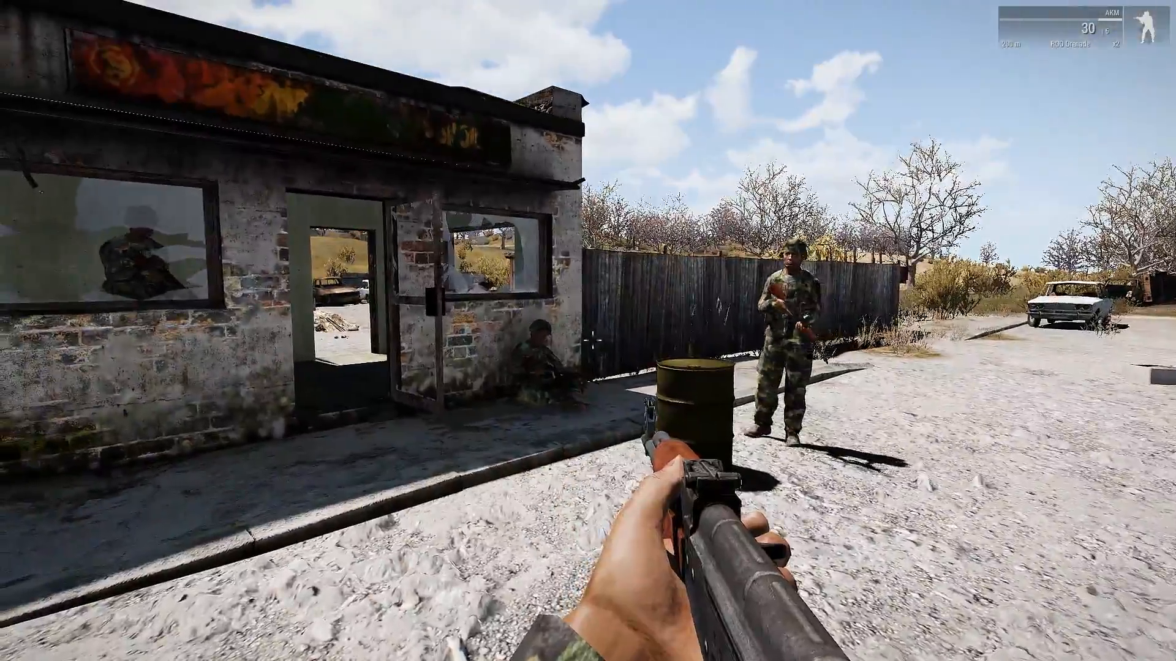
key("w")
key("w")
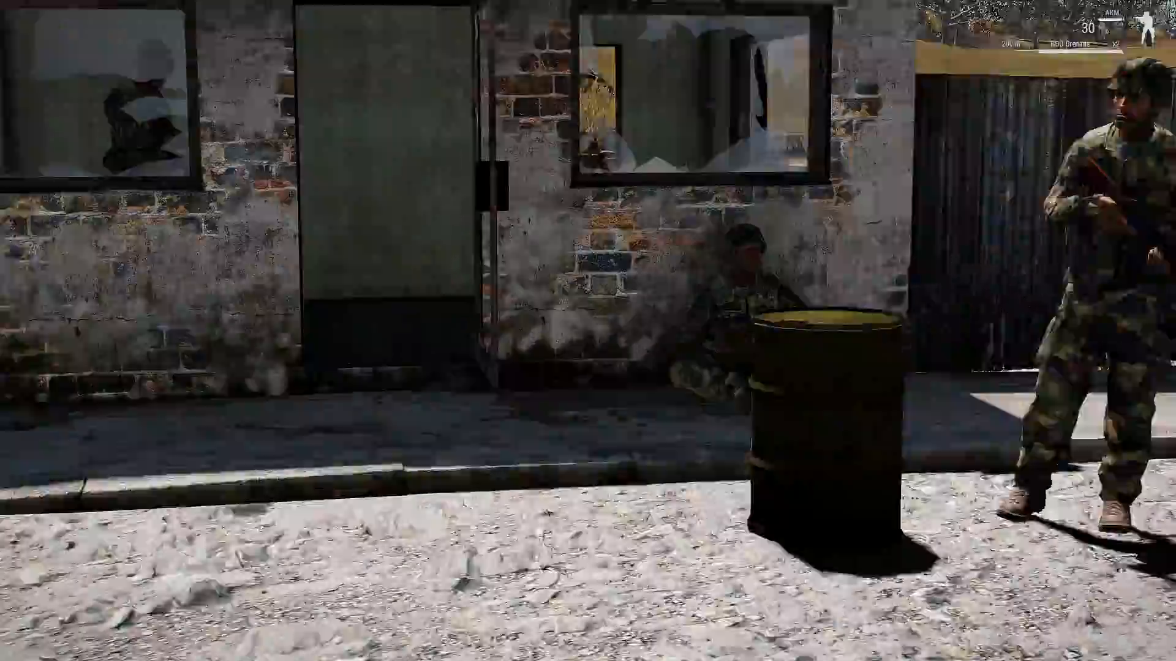
key("w")
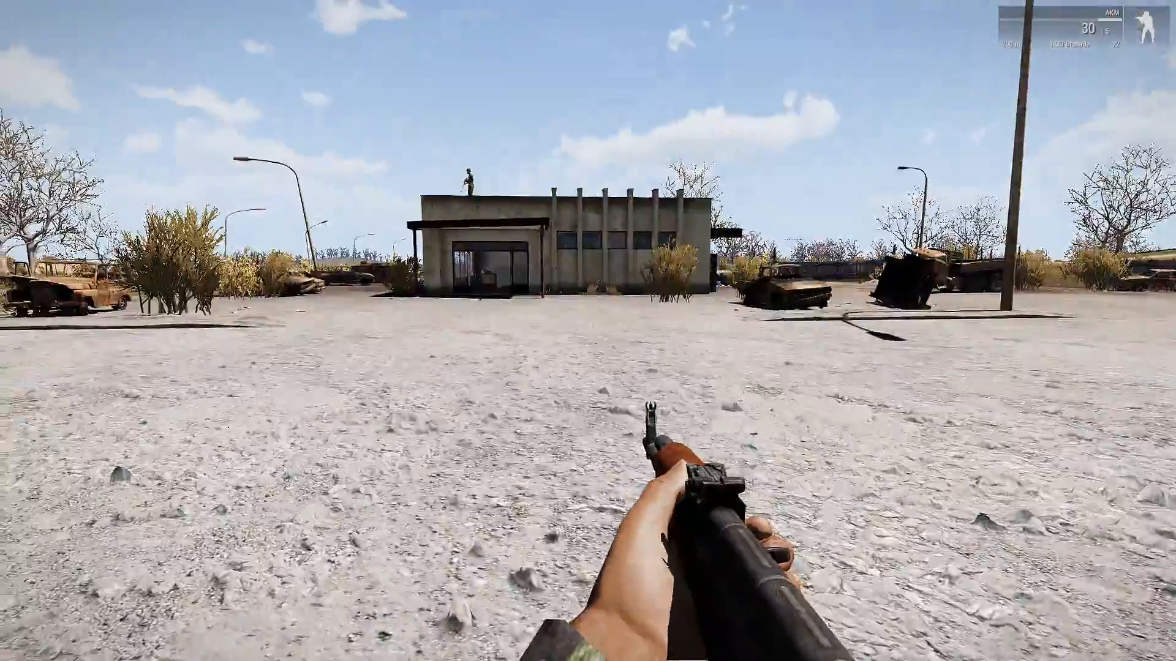
key("w")
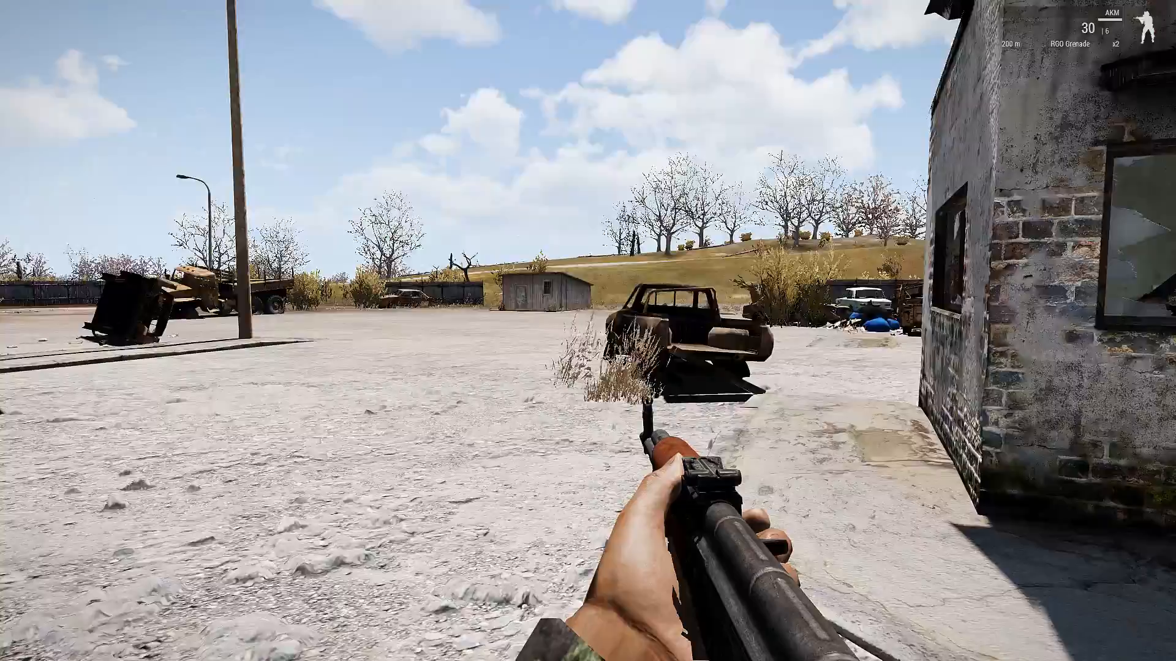
key("w")
key("Escape")
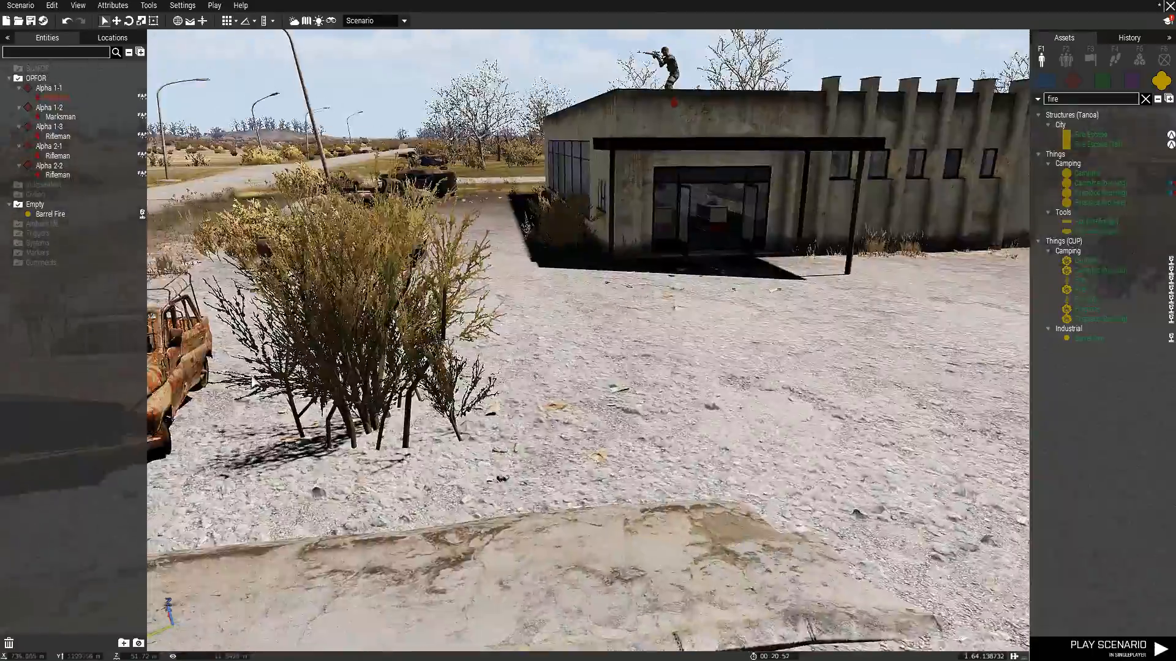
Paste a Rifleman against the concrete building's wall beside the entrance and set his Init animation set to "LEAN".
key("w")
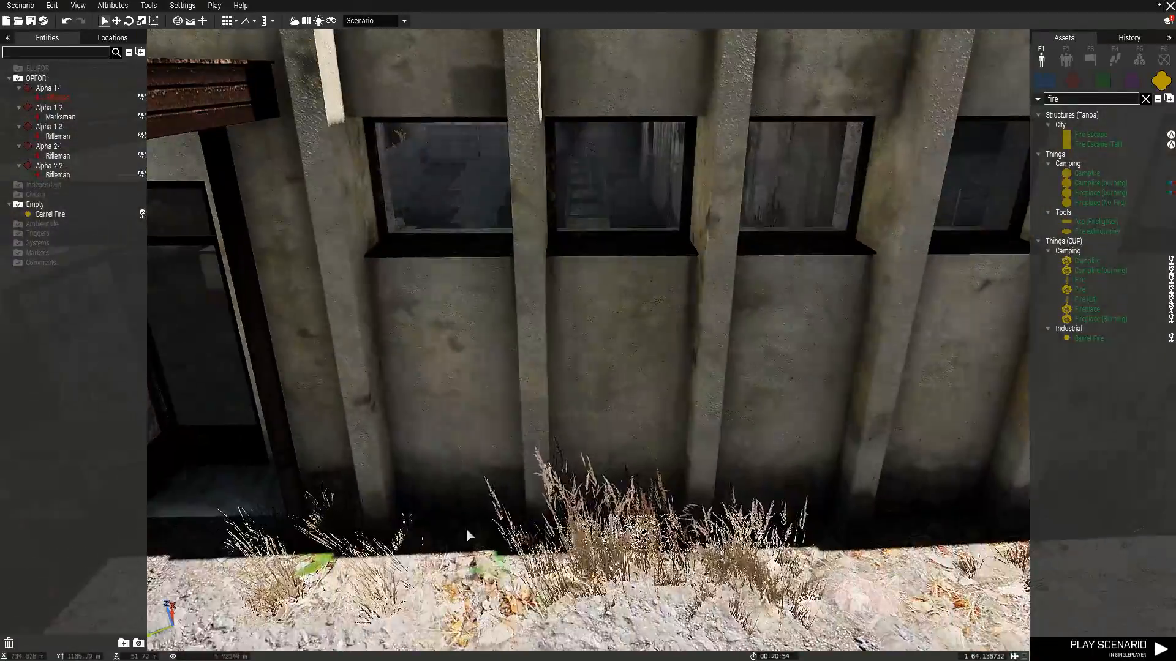
left_click(469, 536)
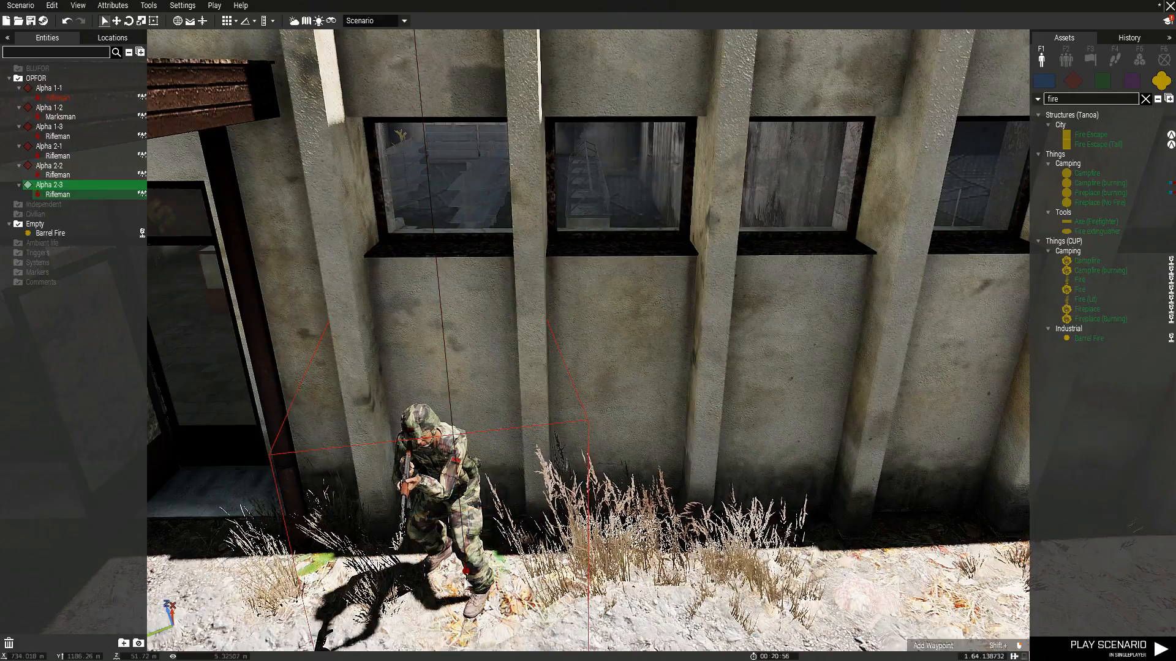
left_click_drag(464, 576, 473, 524)
double_click(473, 525)
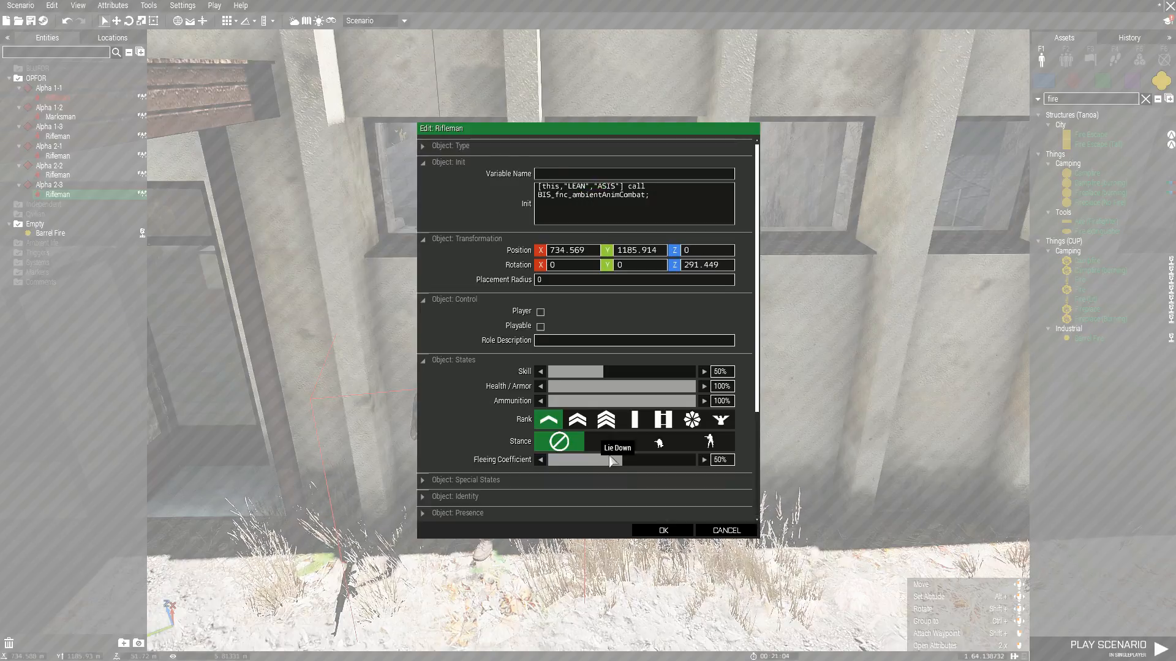
left_click(655, 530)
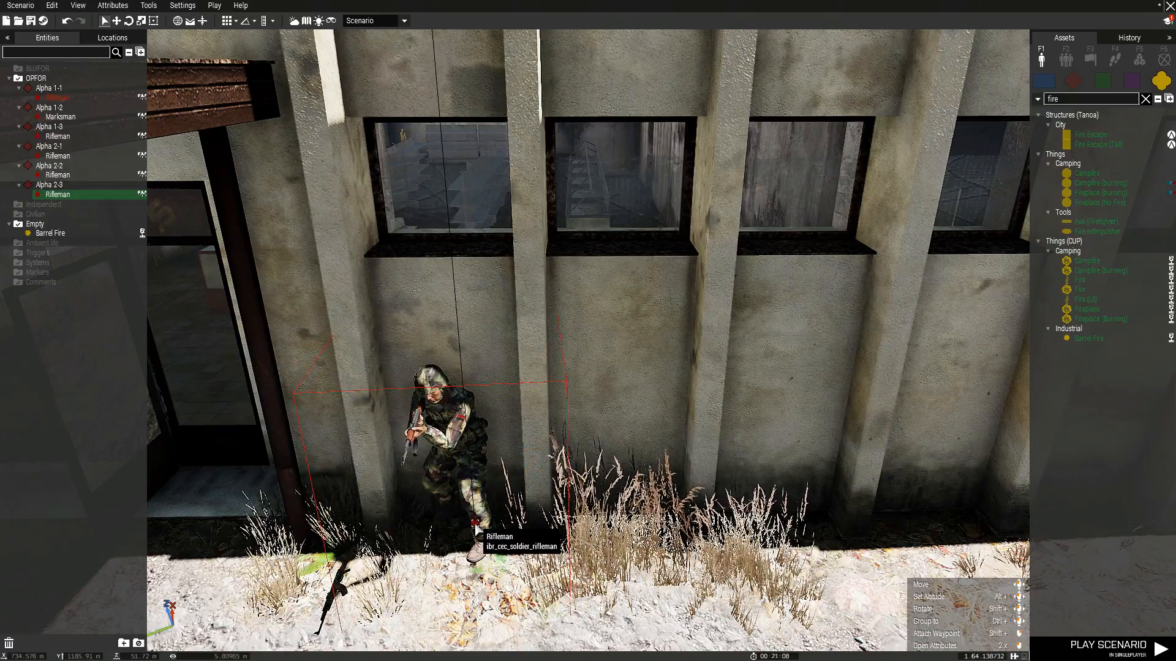
Preview the scenario to examine the leaning Rifleman at the concrete building, and return to the Eden Editor.
key("s")
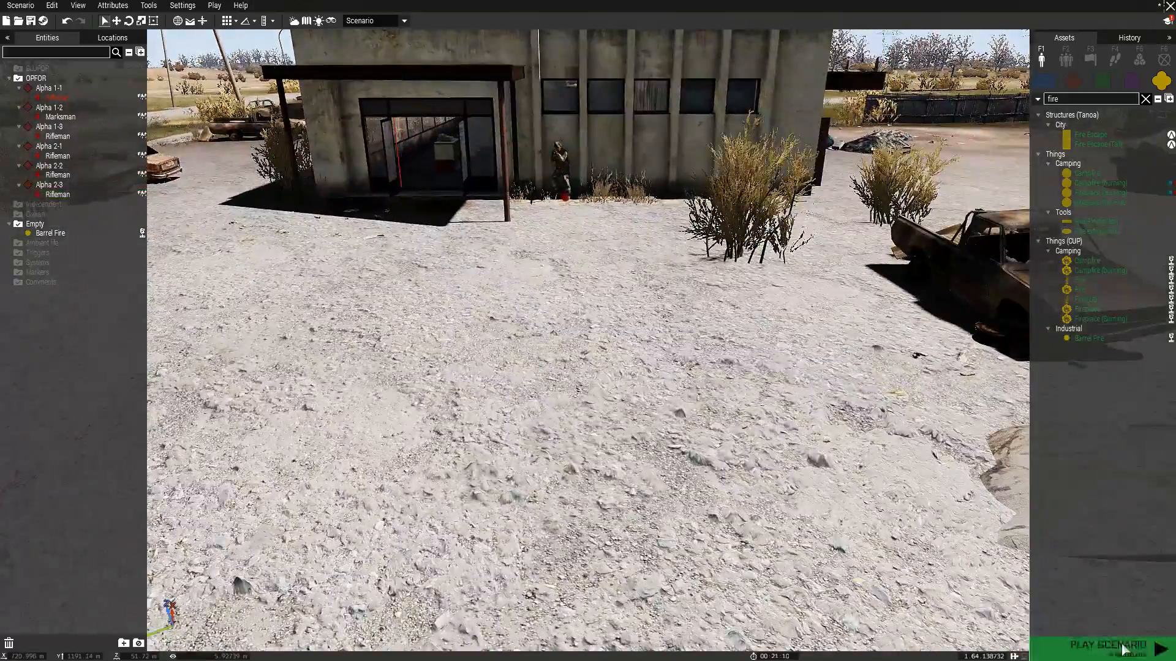
left_click(1123, 648)
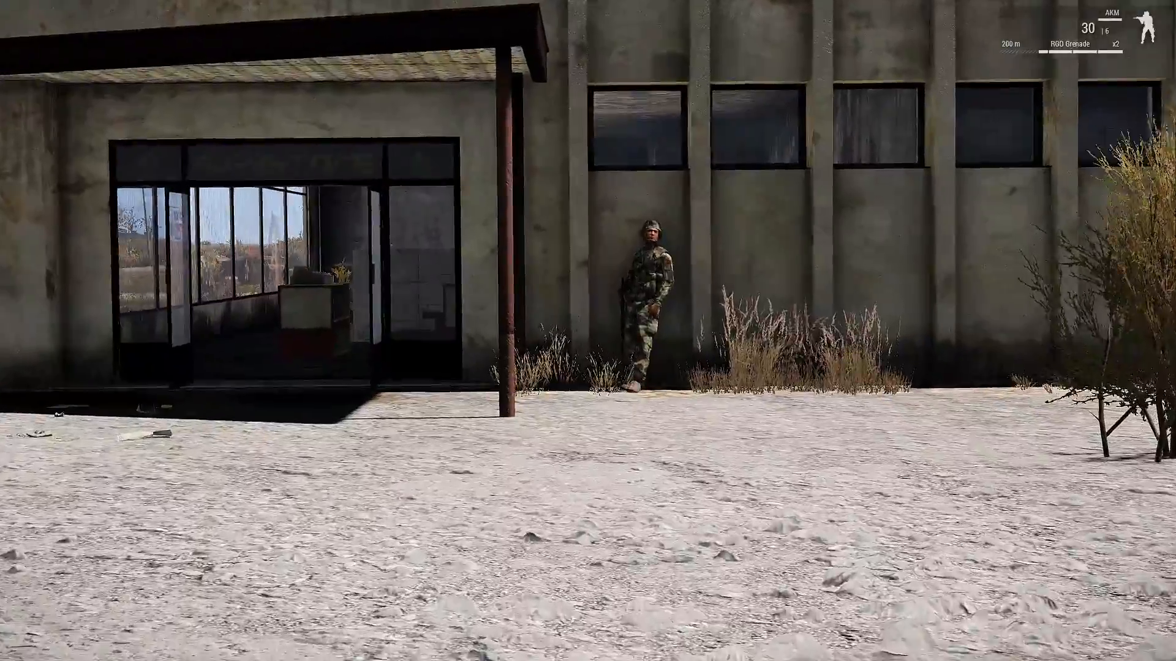
key("Escape")
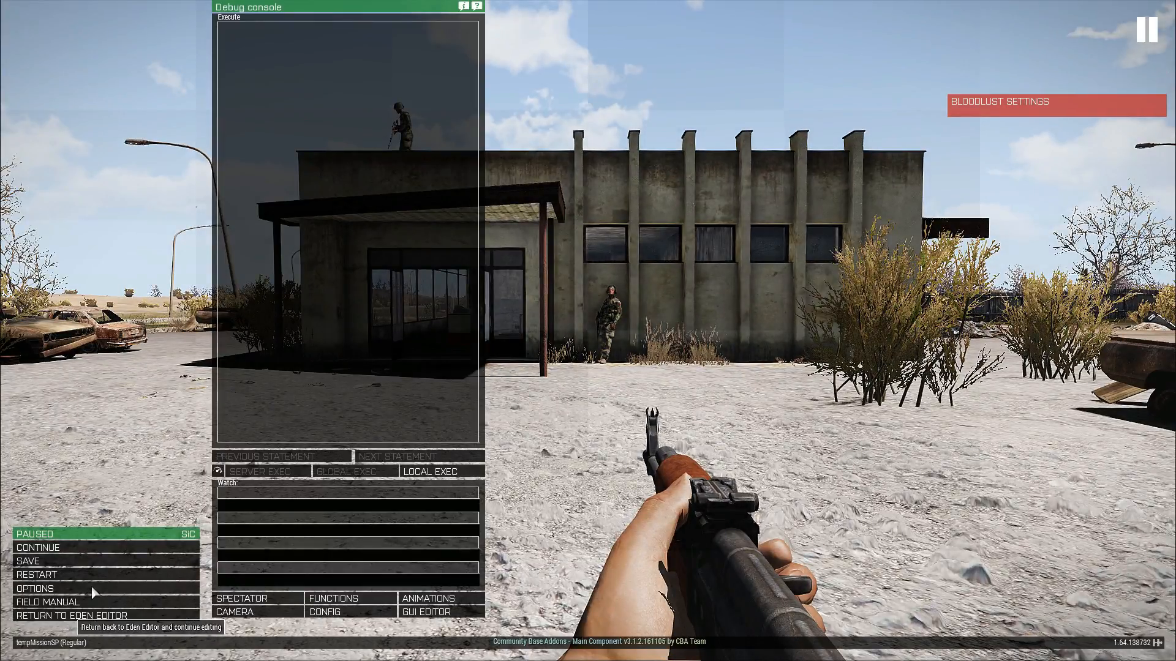
left_click(72, 615)
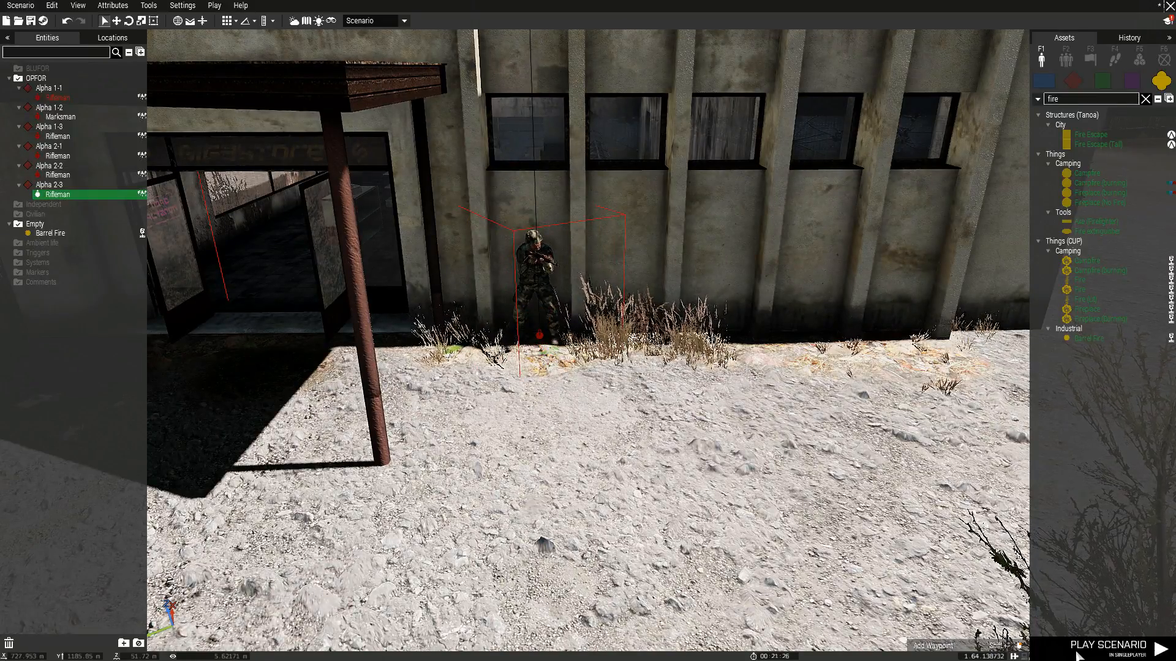
Preview the scenario in third person, walk up to the Rifleman leaning beside the concrete building's entrance, and return to the Eden Editor.
left_click(1107, 648)
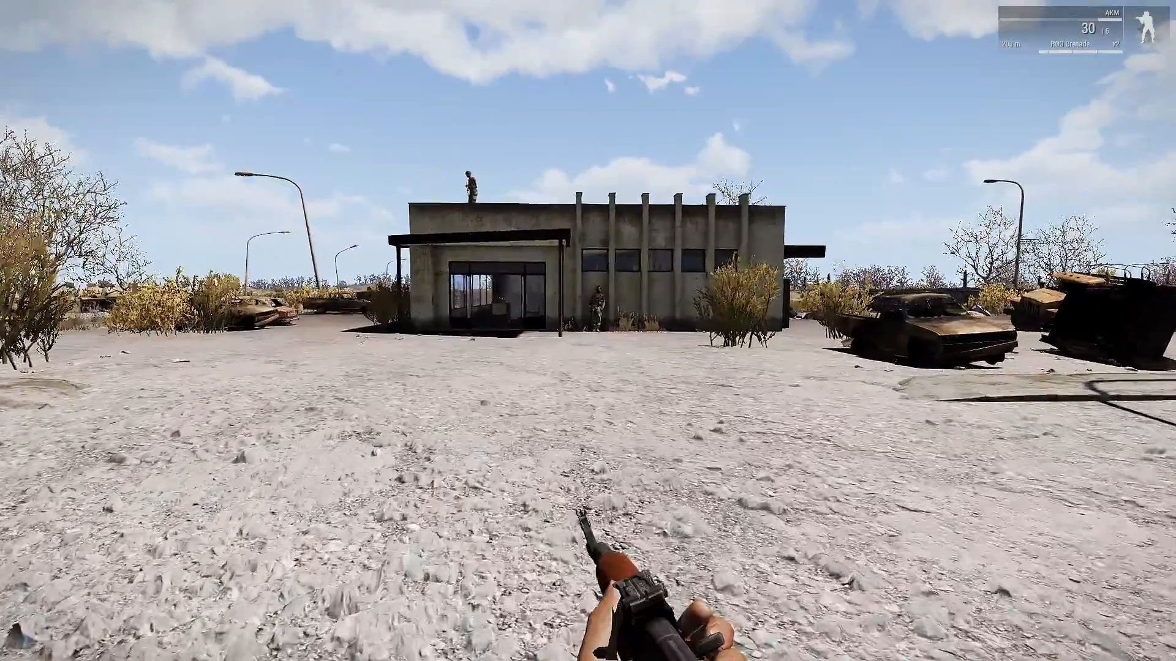
key("KP_Enter")
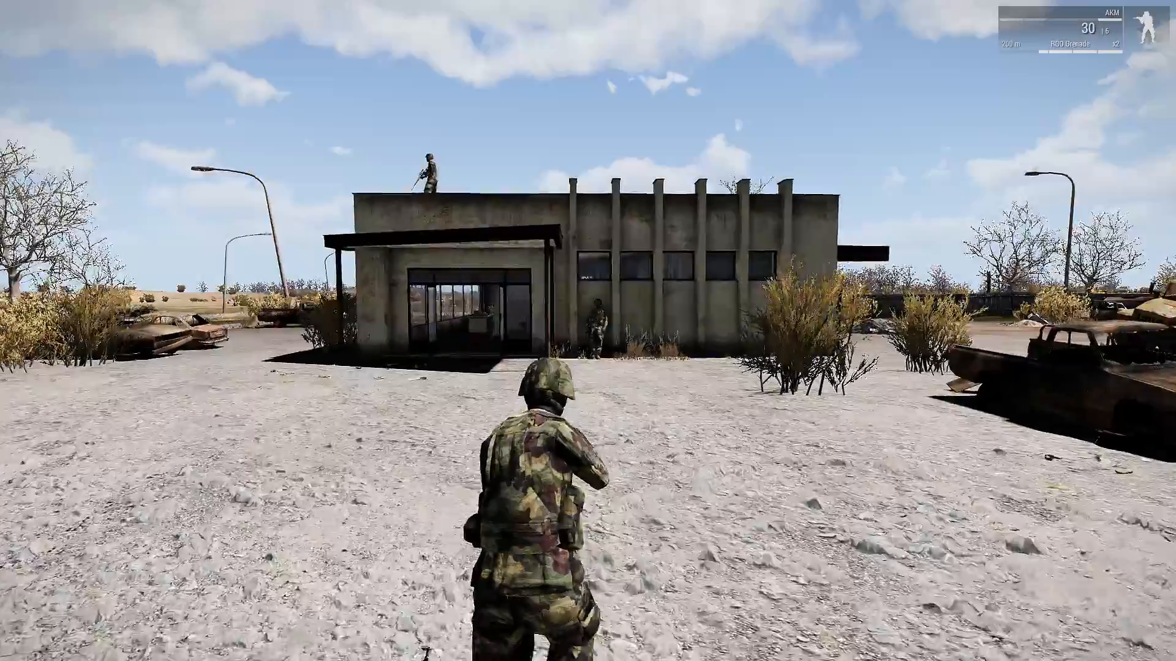
key("w")
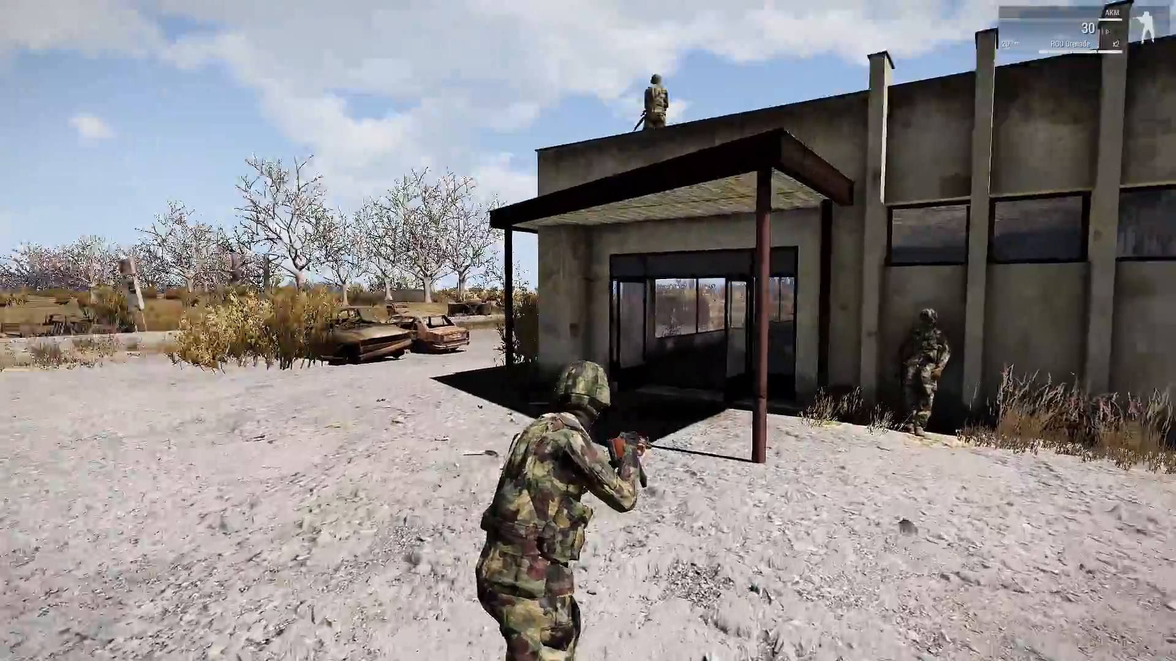
key("w")
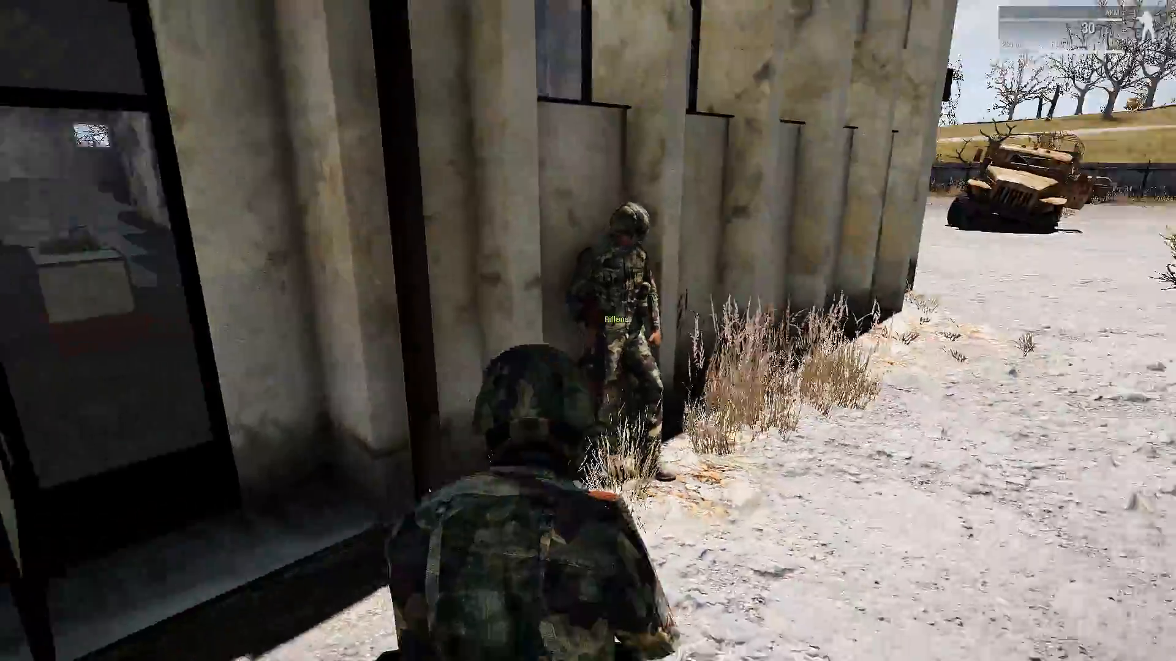
key("Escape")
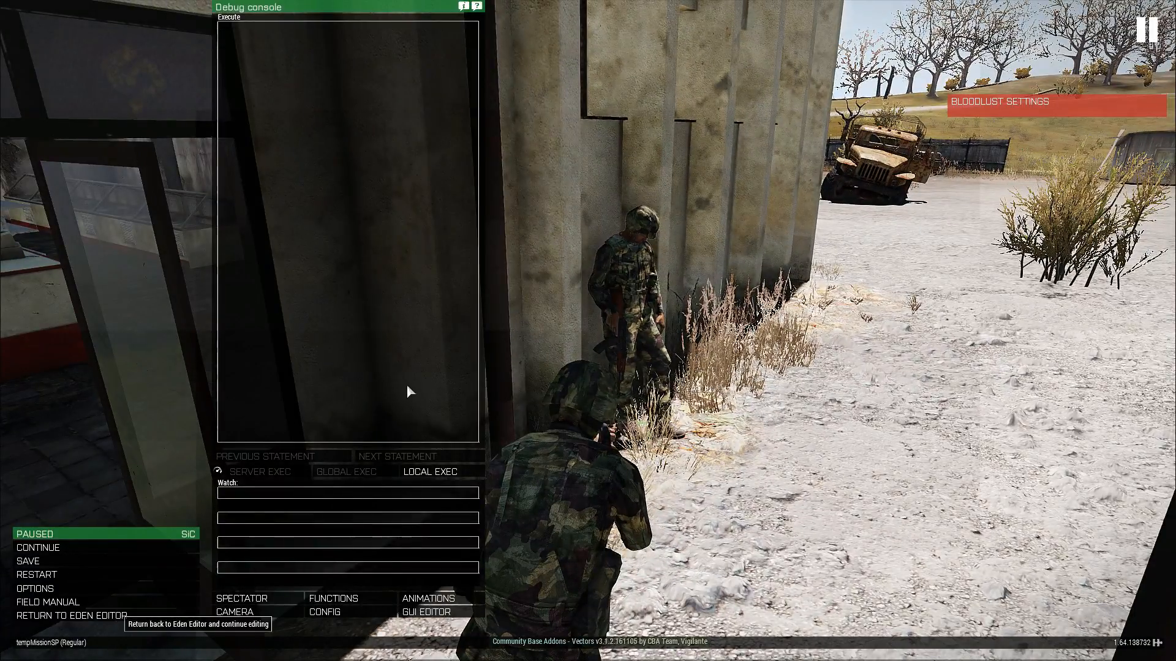
left_click(72, 615)
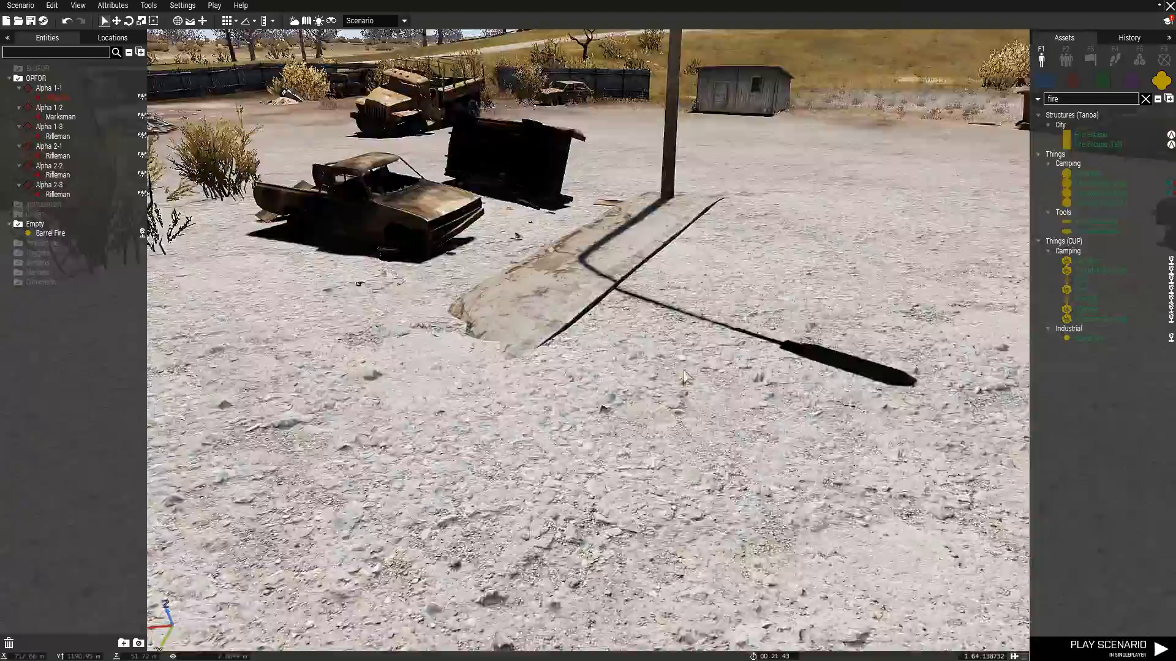
Paste a soldier in front of the leaning Rifleman at the concrete building and change its type to Machinegunner (W).
right_click_drag(684, 375, 508, 342)
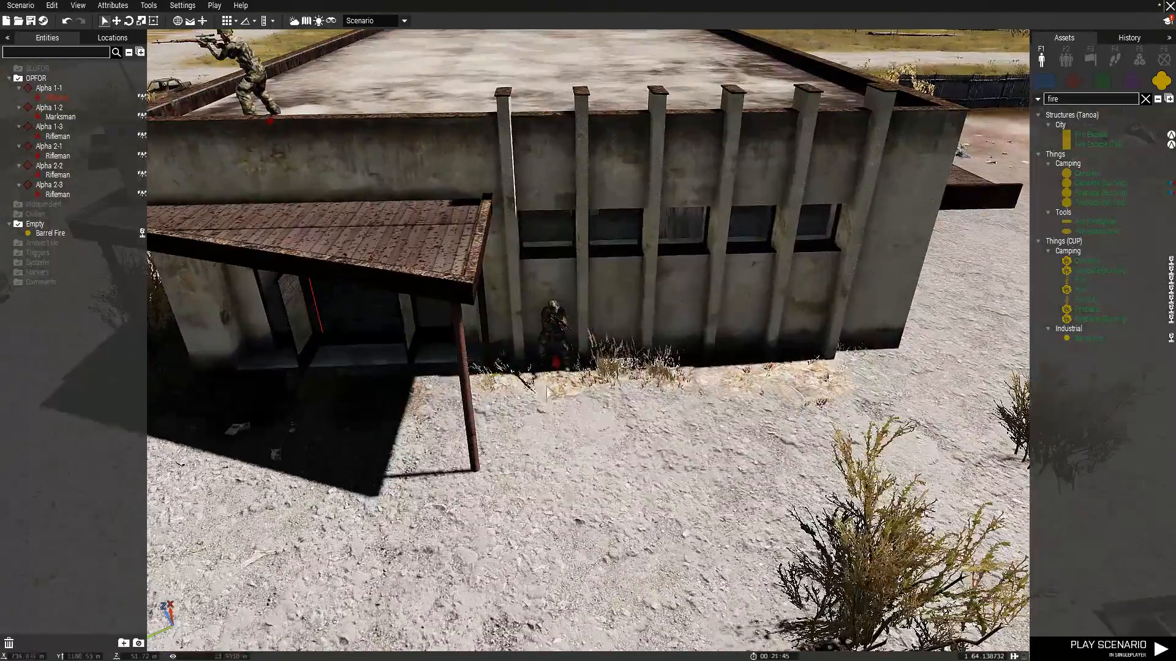
key("ctrl+v")
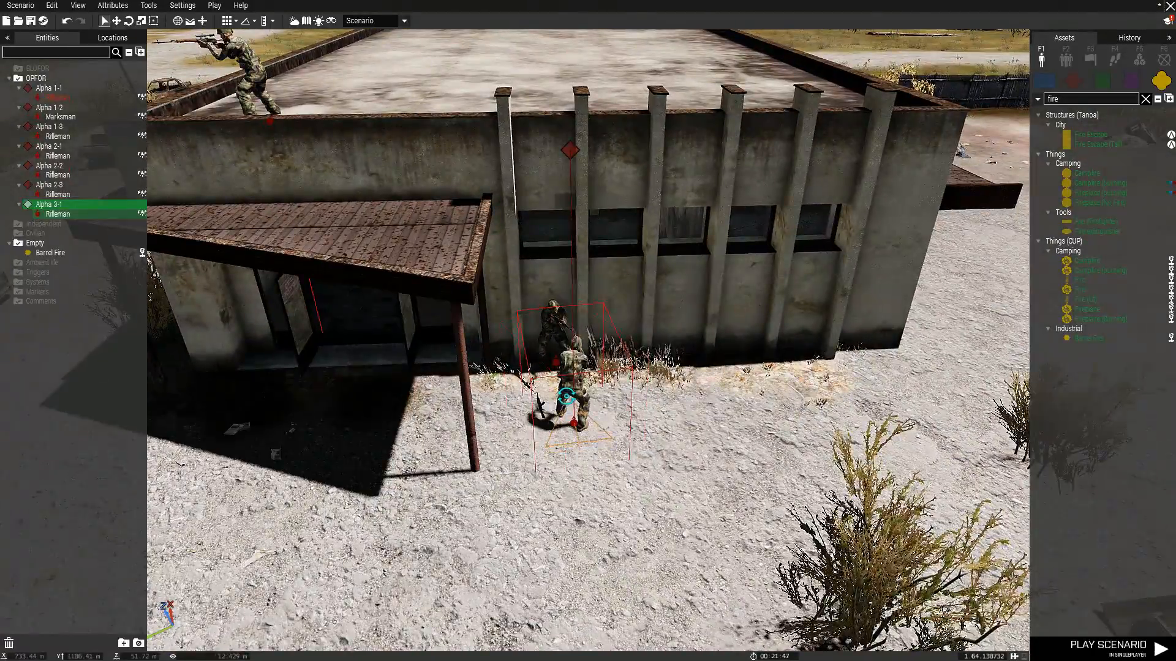
double_click(566, 401)
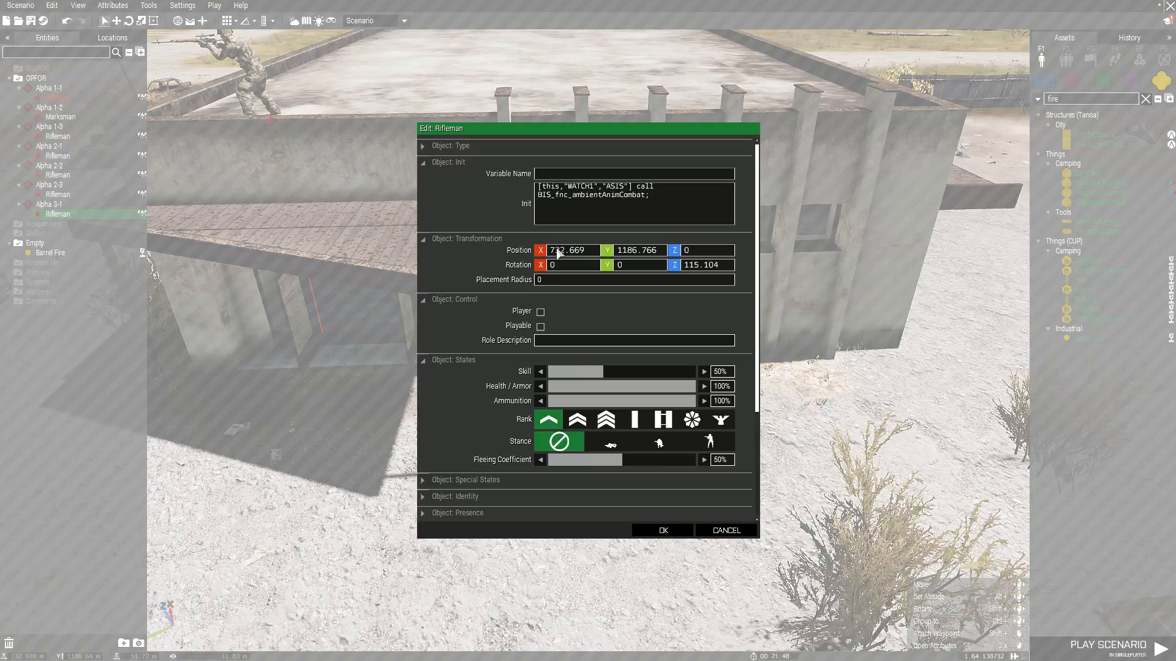
left_click(423, 148)
scroll(637, 208, "up", 5)
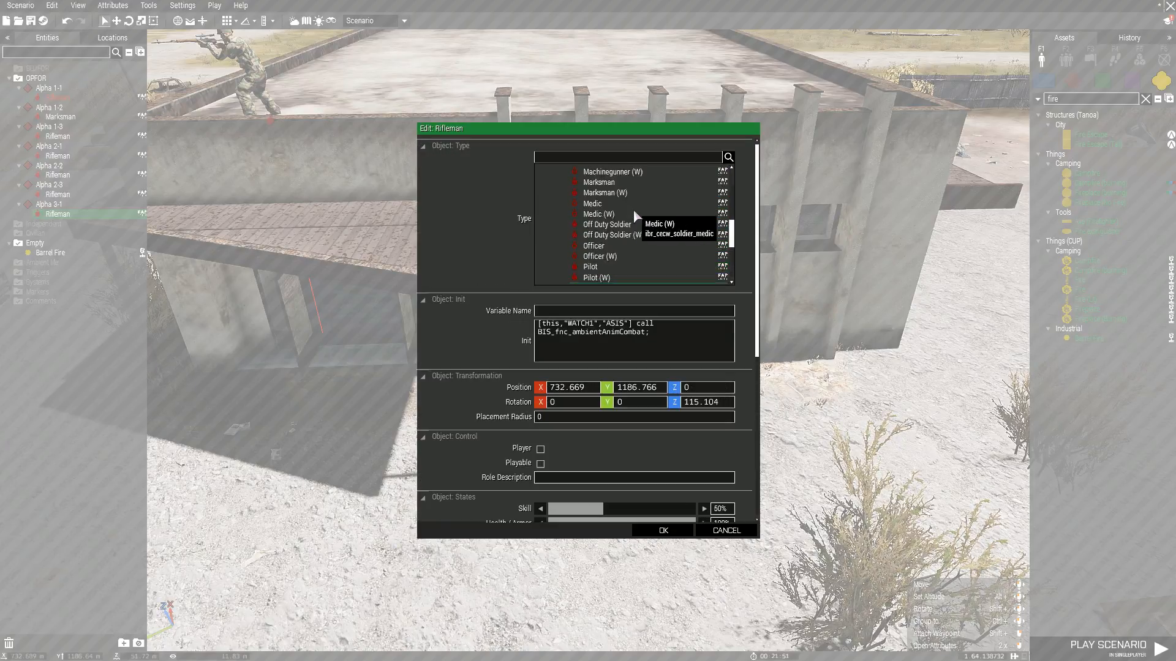
scroll(635, 214, "up", 1)
left_click(604, 190)
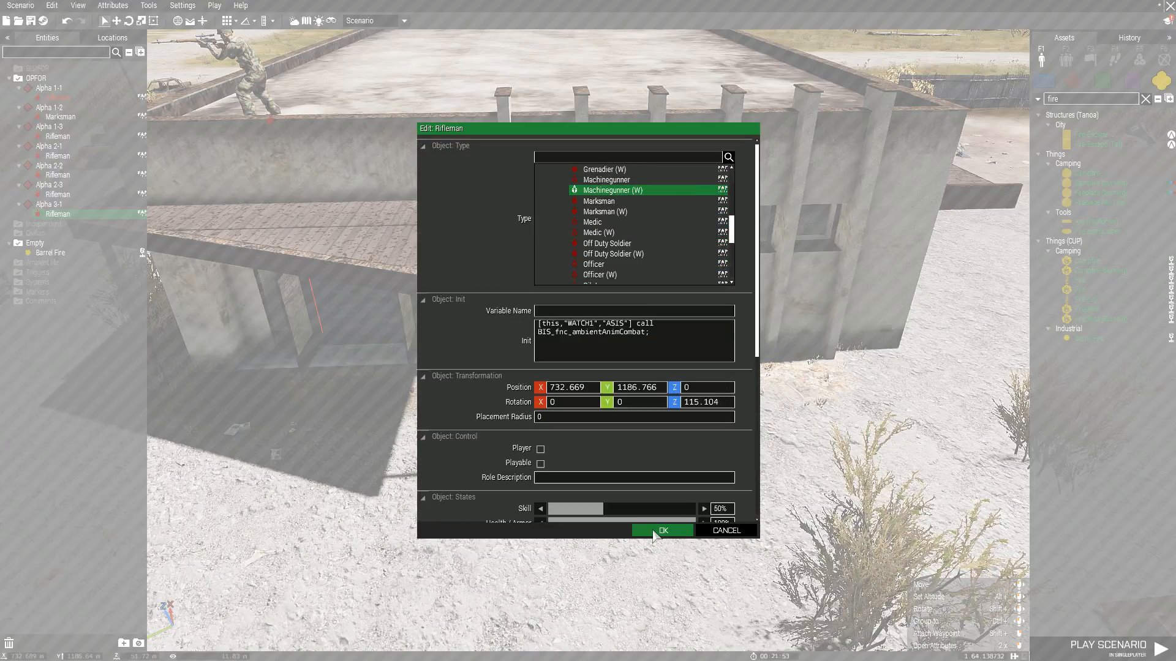
left_click(653, 532)
Change the pasted soldier's type to the non-winter Machinegunner.
scroll(580, 317, "down", 5)
scroll(580, 318, "up", 8)
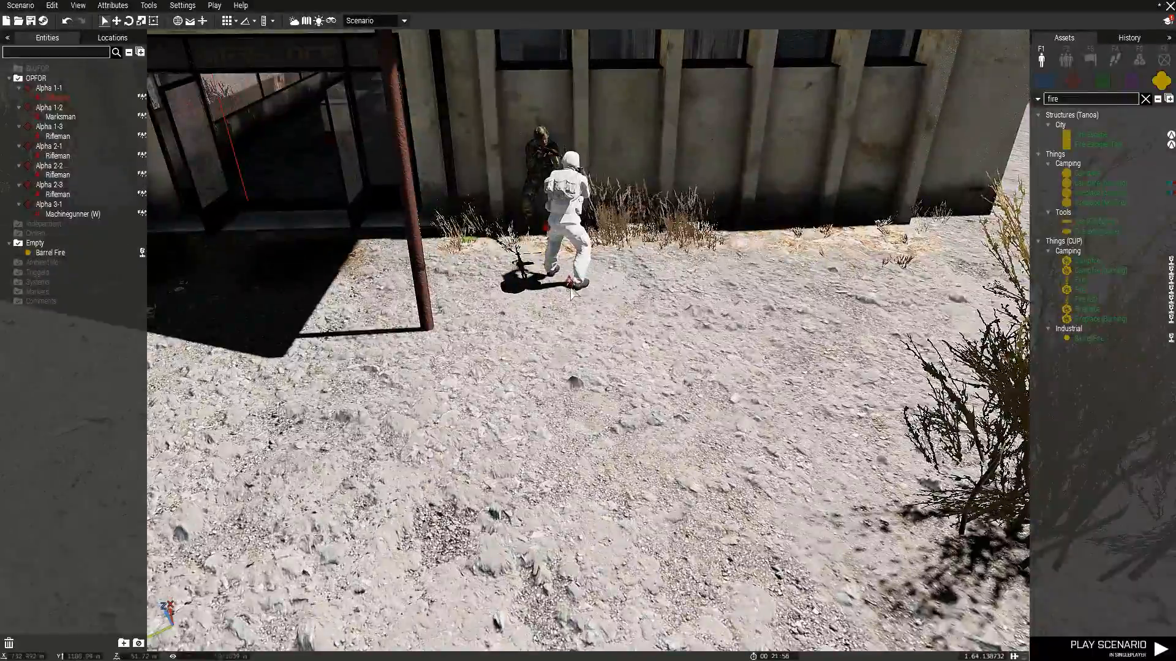
double_click(564, 221)
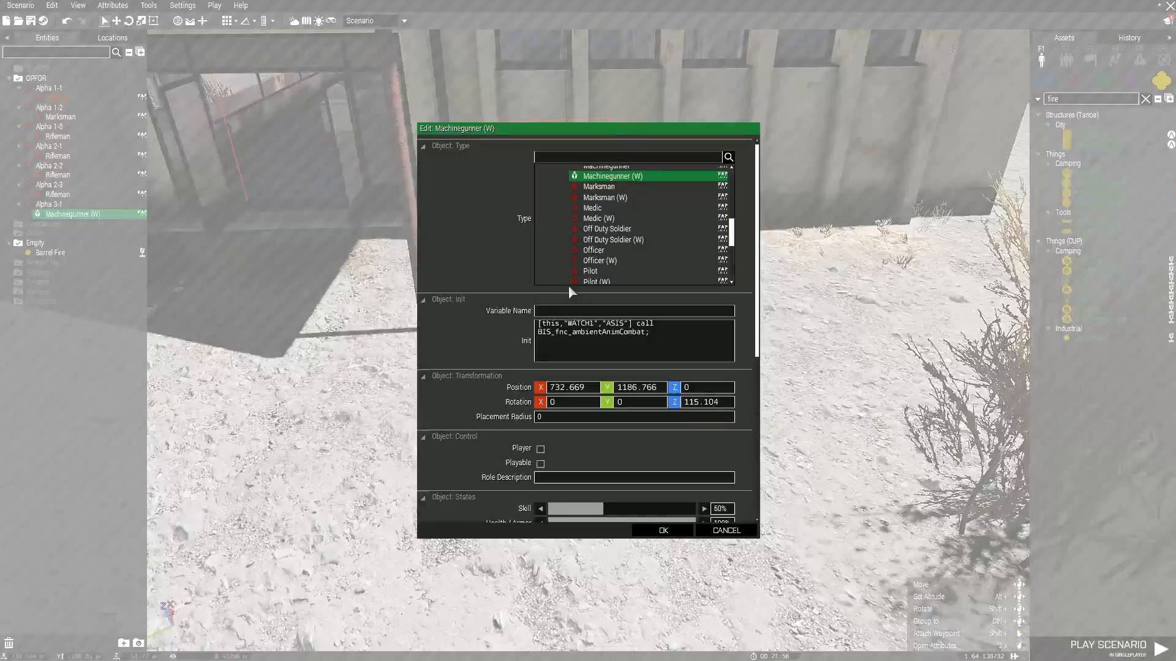
scroll(619, 188, "up", 1)
left_click(619, 186)
left_click(663, 531)
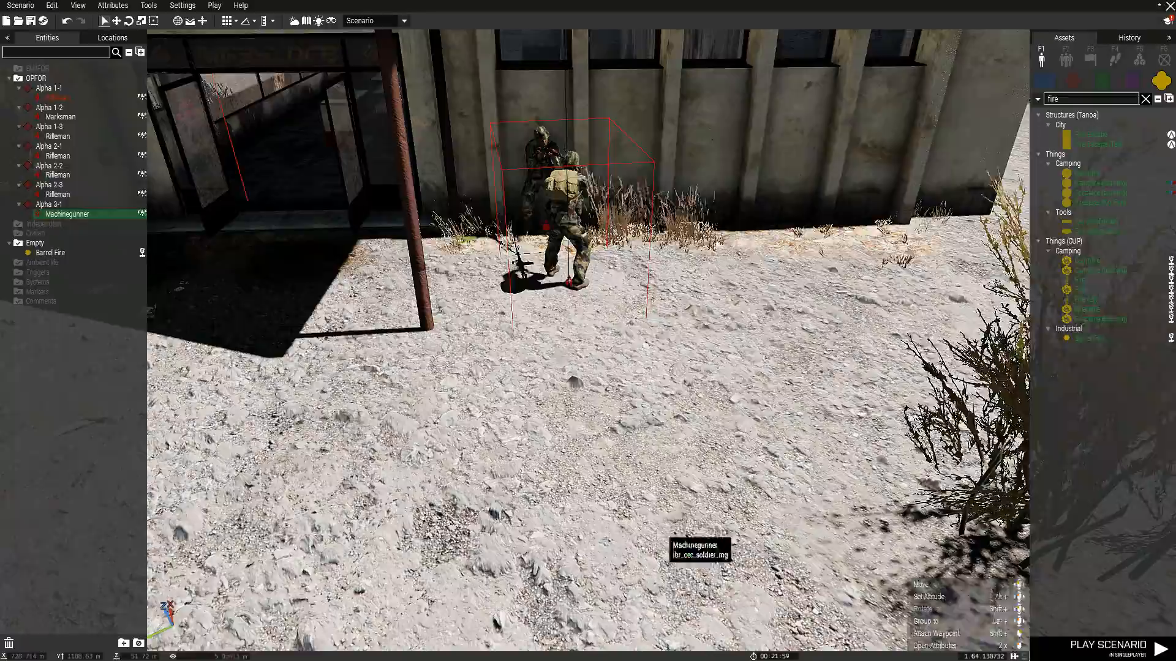
left_click(666, 536)
Change the Rifleman with the "WATCH" animation inside the small brick building to a Squad Leader.
right_click_drag(666, 536, 679, 453)
key("w")
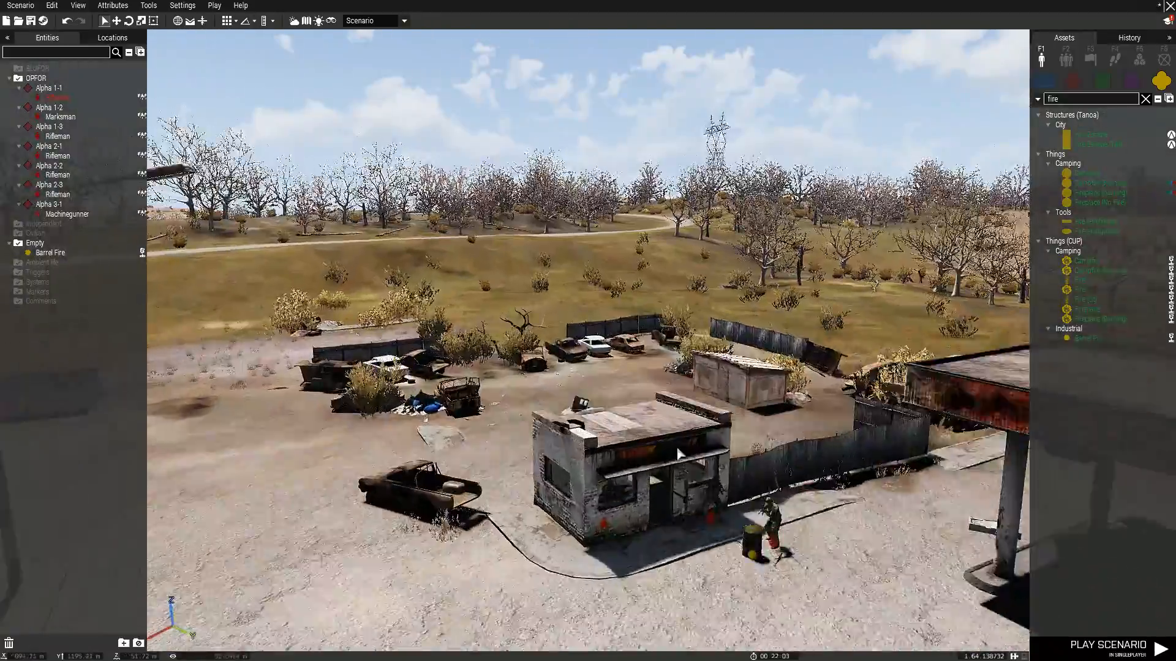
double_click(619, 454)
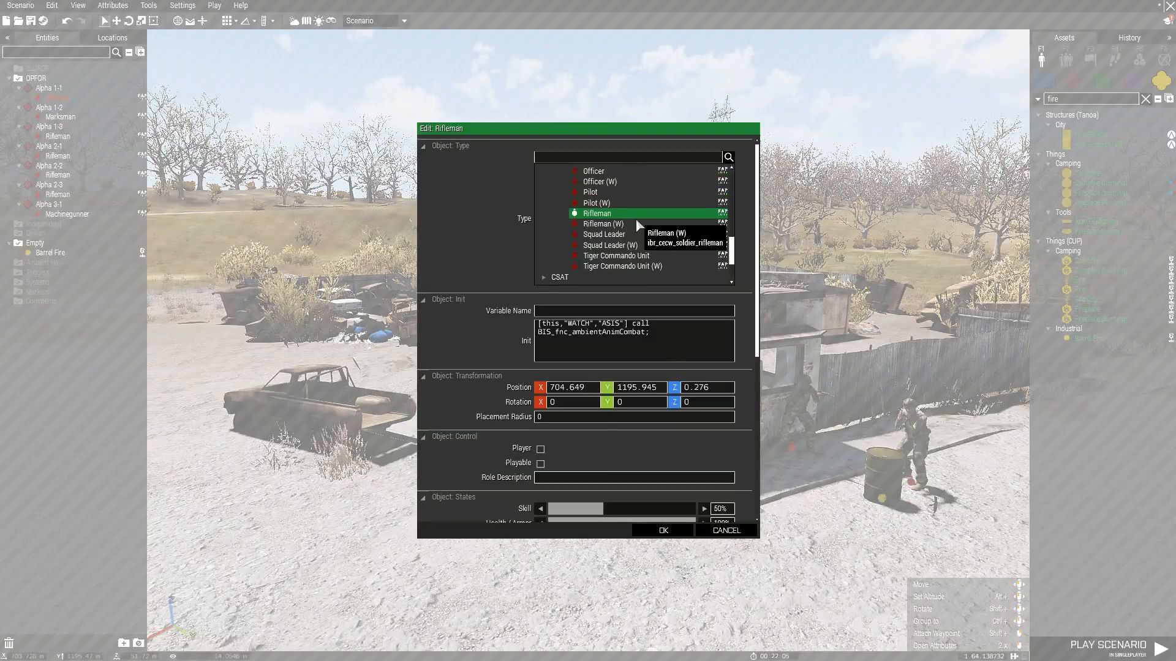
left_click(631, 235)
left_click(685, 530)
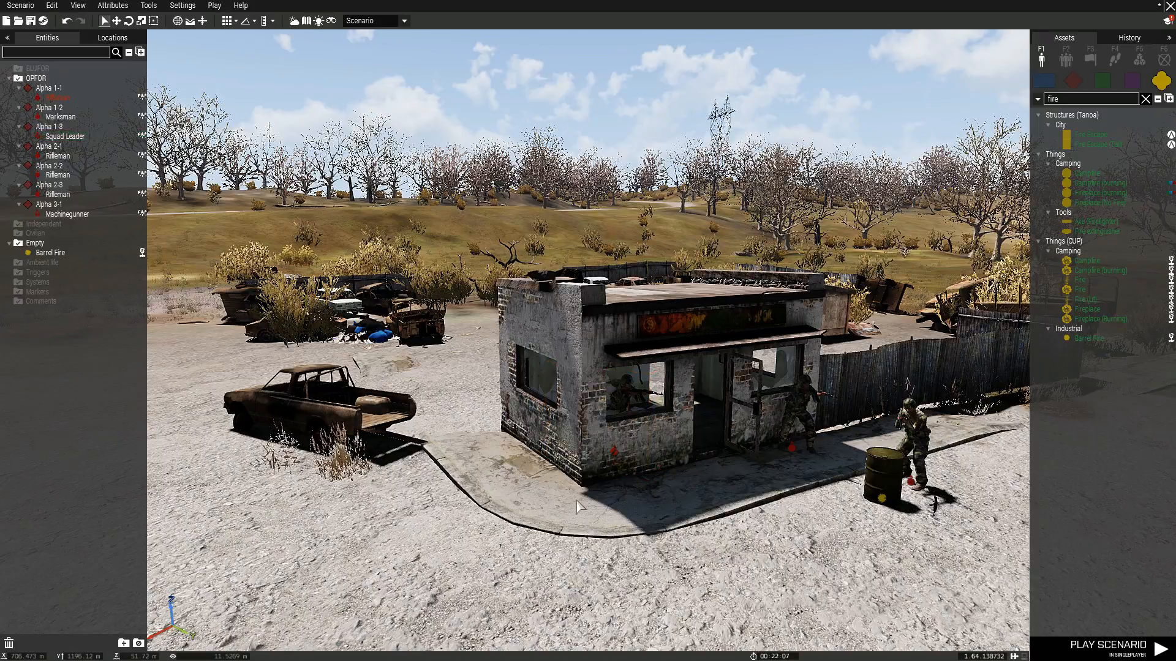
Clear the "fire" asset filter and list the BLUFOR group compositions, with the open field facing the buildings in view.
right_click_drag(578, 507, 490, 429)
key("w")
key("s")
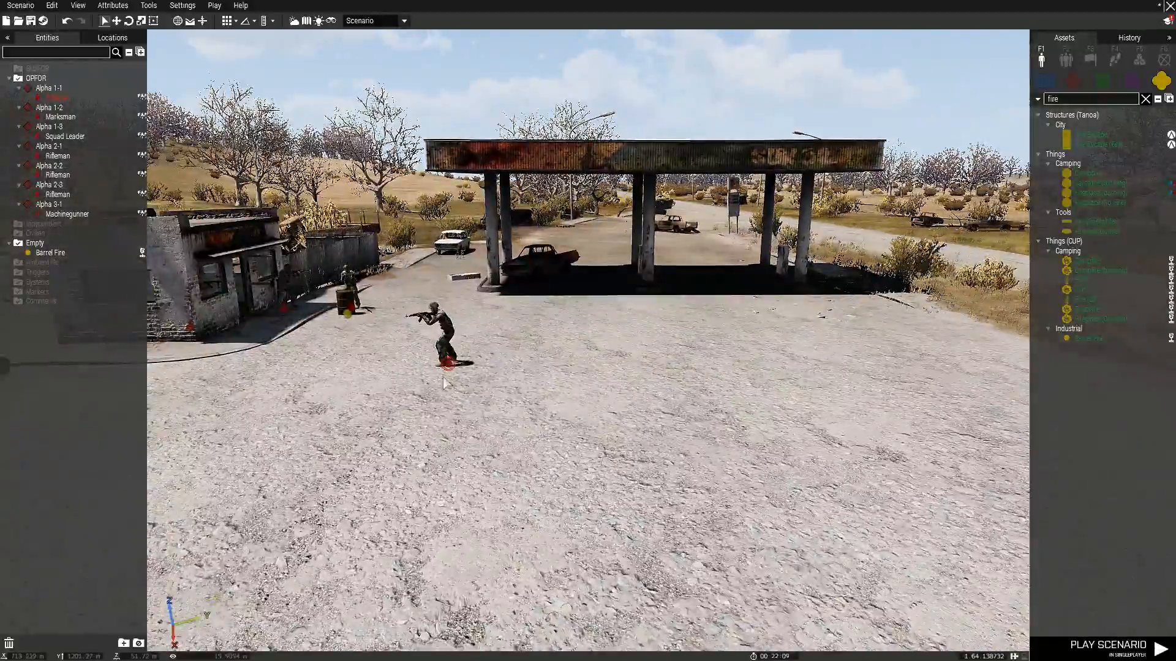
scroll(444, 383, "down", 5)
right_click_drag(443, 383, 627, 410)
key("shift+w")
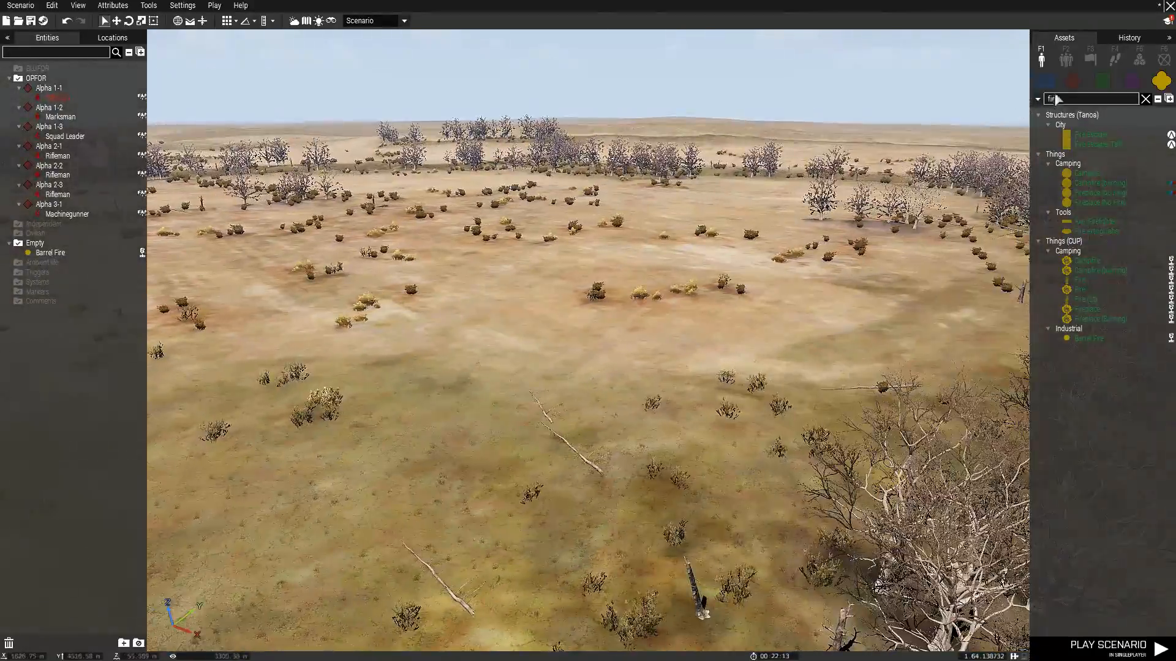
left_click(1044, 80)
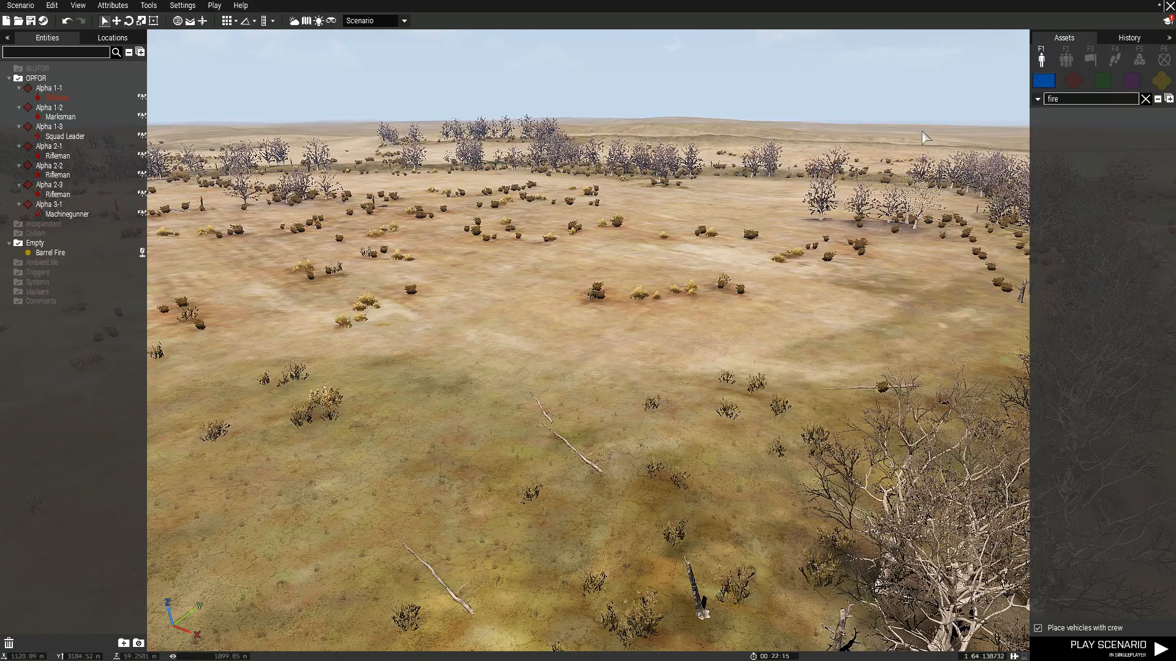
left_click(1145, 99)
key("w")
key("F2")
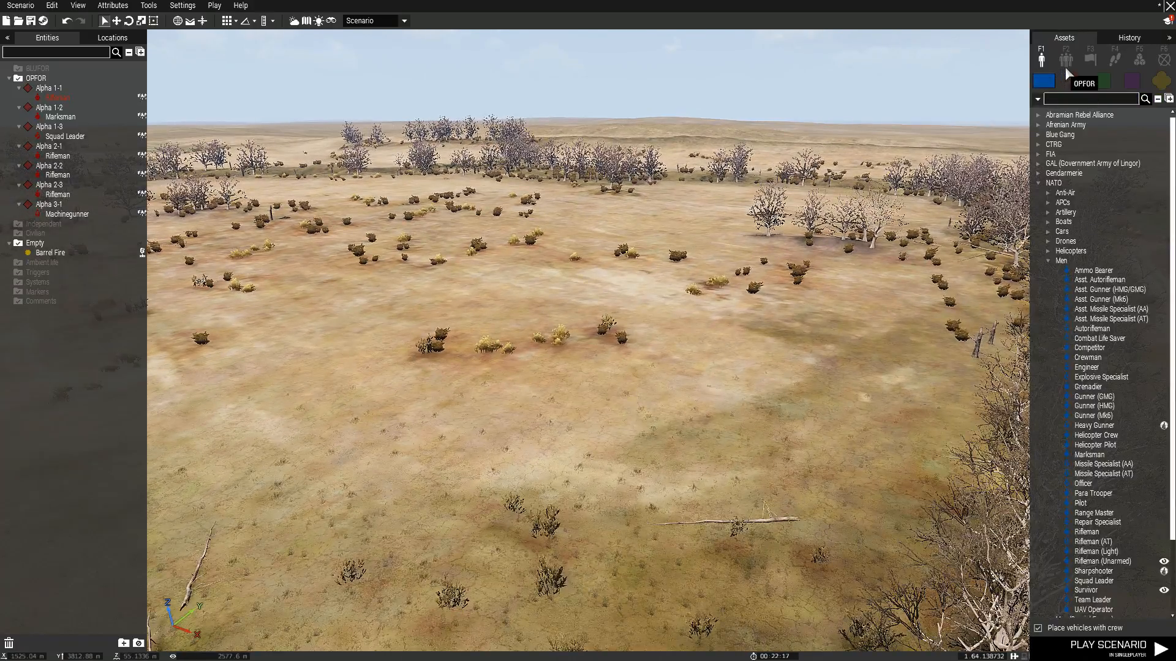
key("shift+w")
right_click_drag(843, 182, 887, 194)
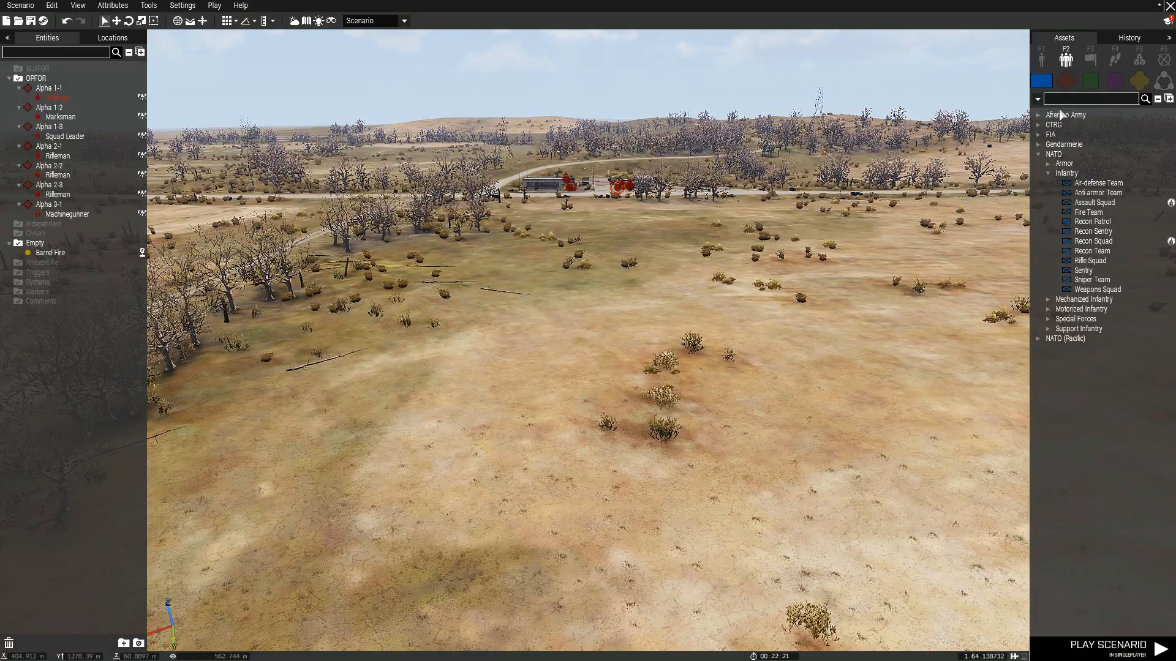
Place a NATO infantry Rifle Squad among the trees in the distant field and rotate its formation toward the two buildings.
left_click(1037, 154)
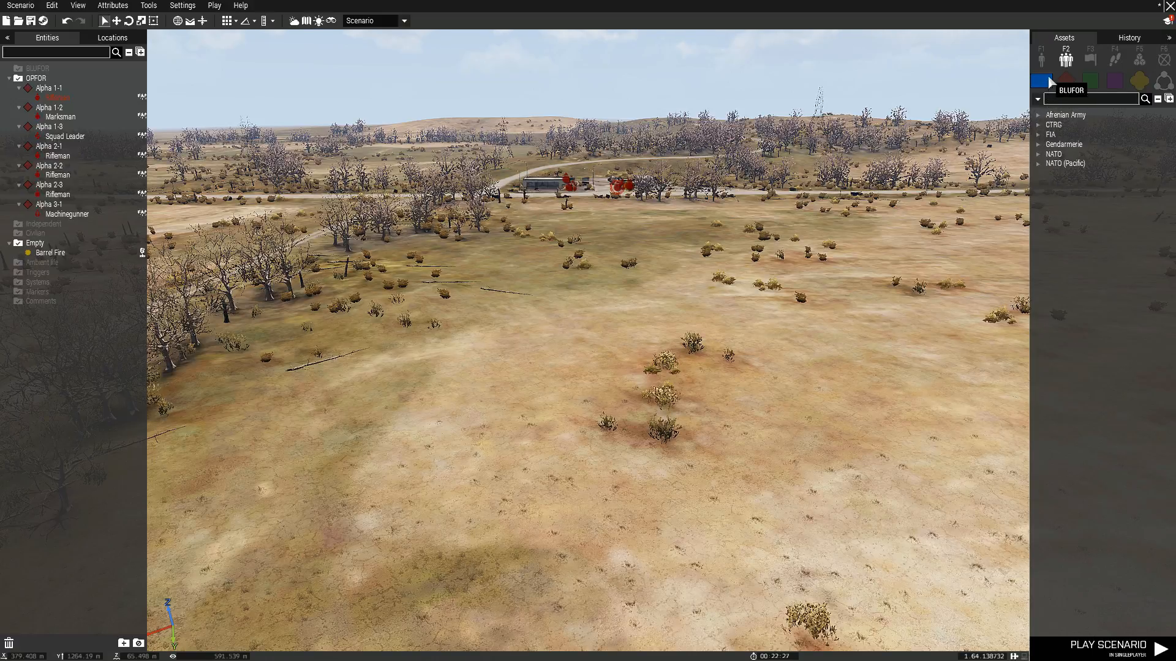
left_click(1038, 125)
left_click(1038, 125)
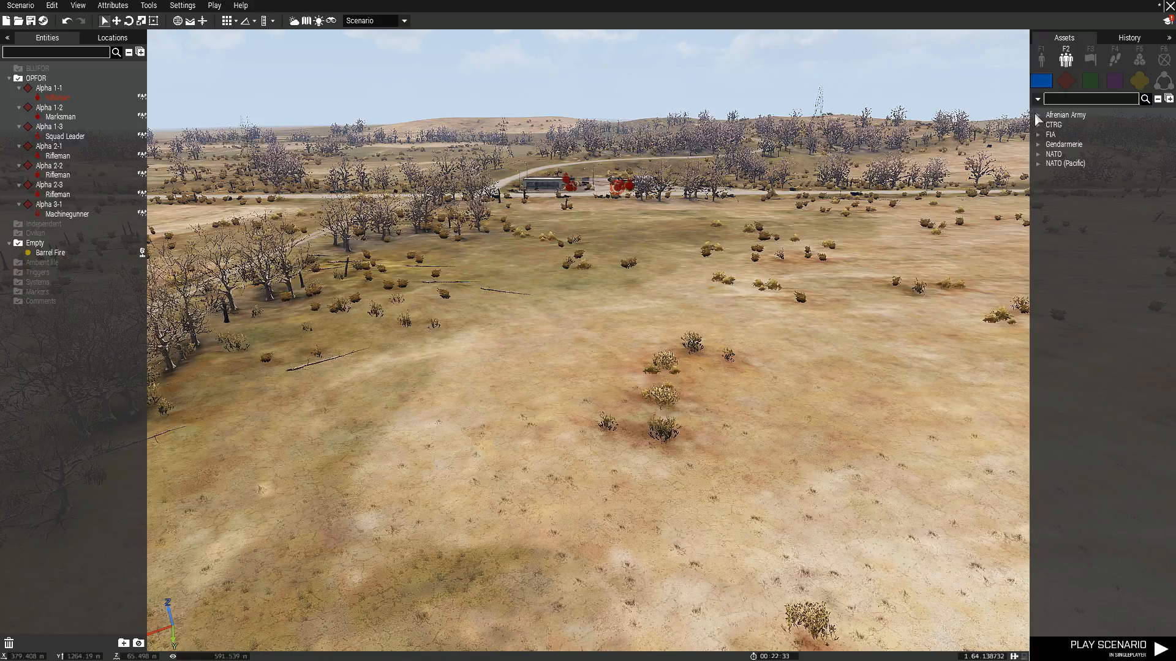
left_click(1038, 153)
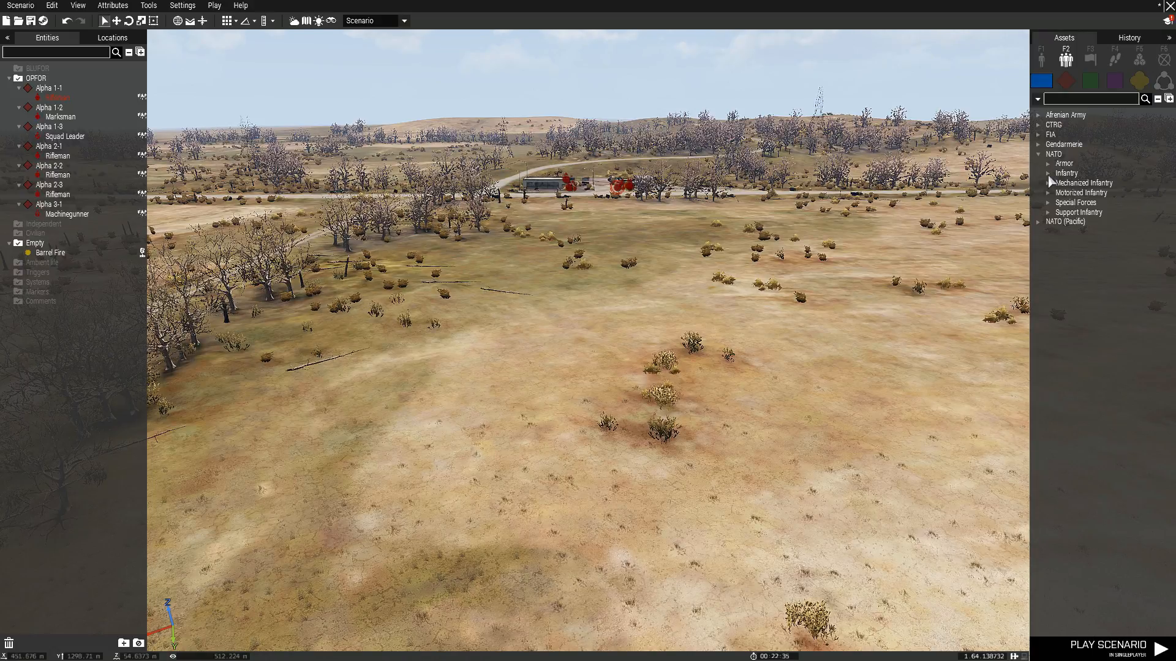
left_click(1048, 173)
left_click(1090, 260)
key("w")
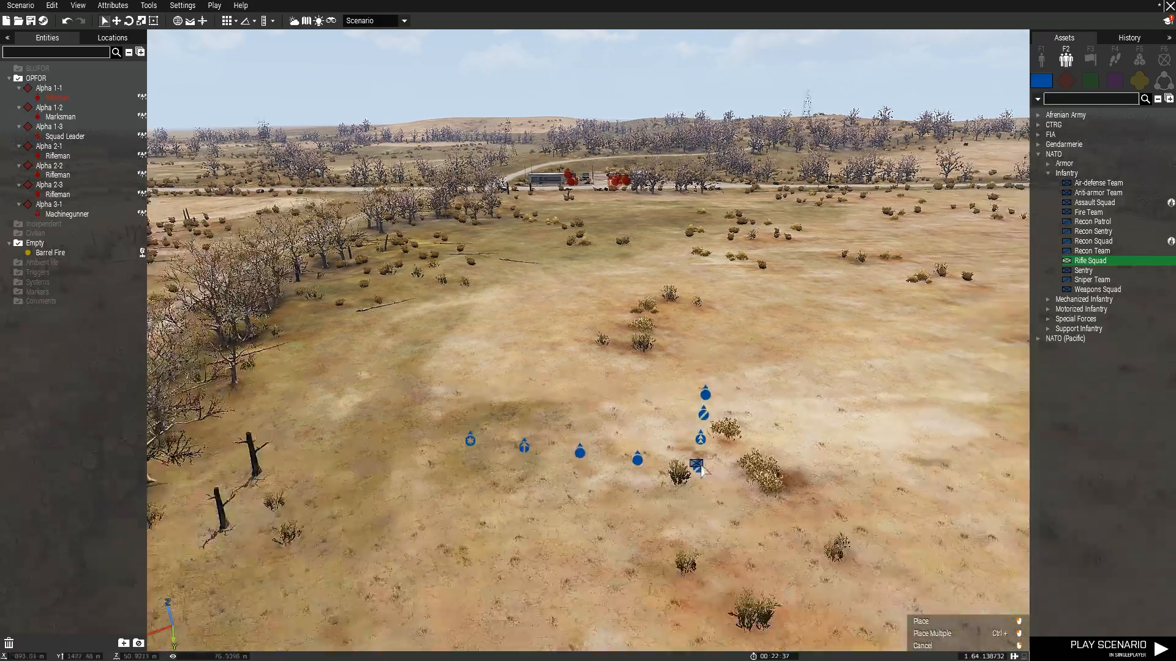
key("w")
key("d")
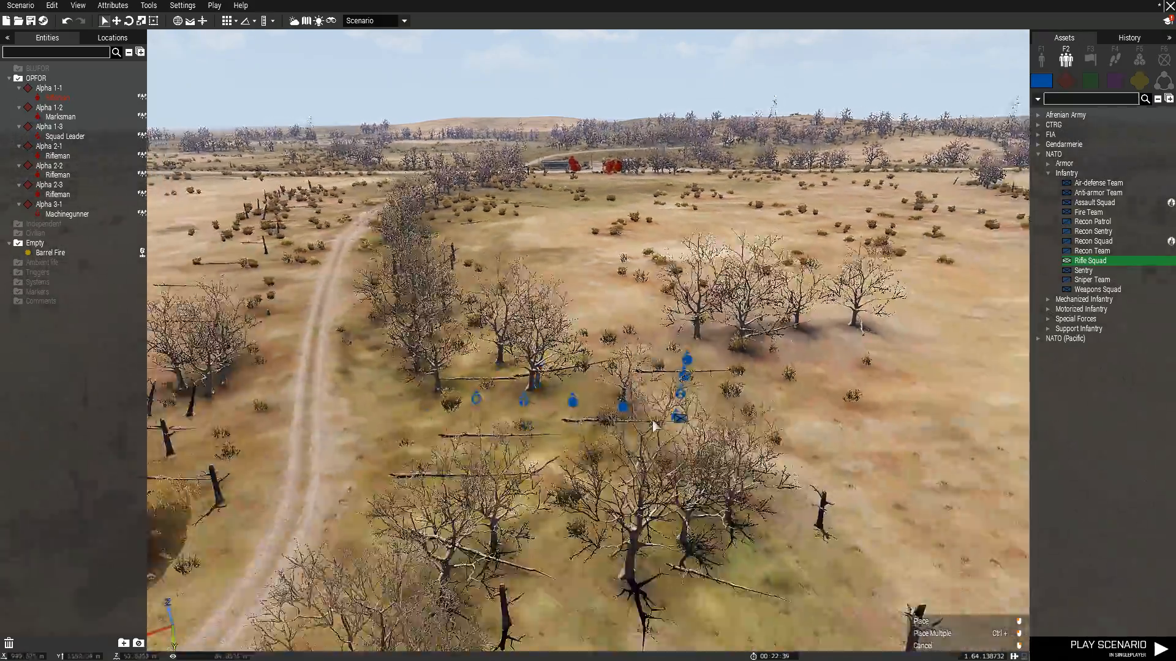
left_click(685, 412)
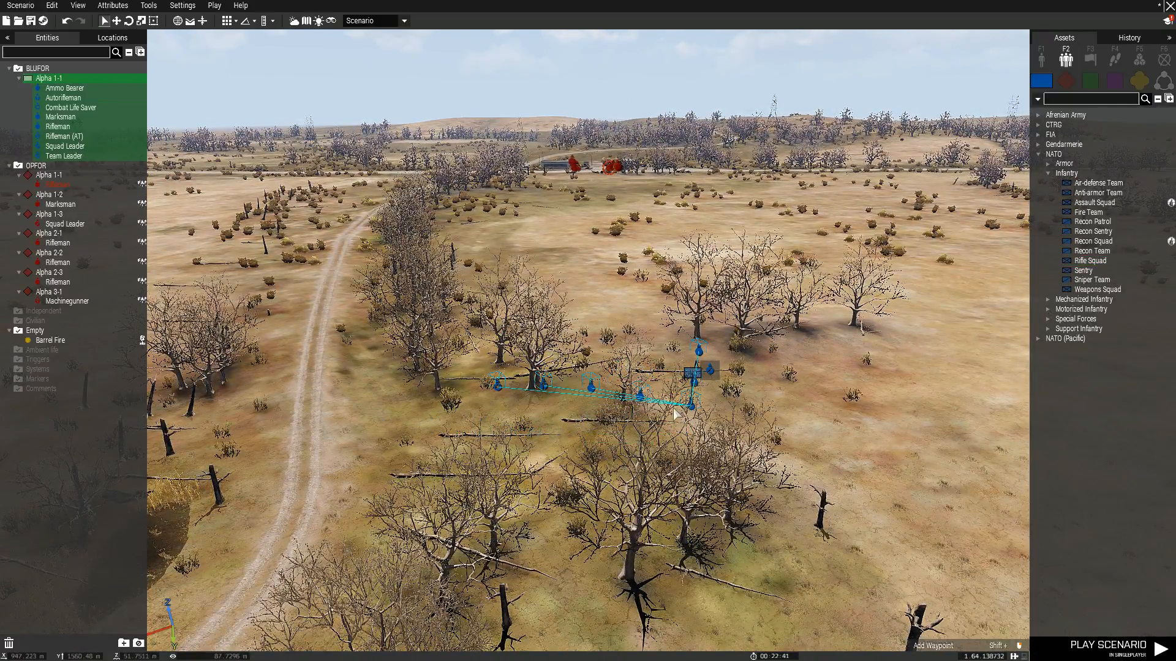
left_click_drag(692, 411, 739, 329, "shift")
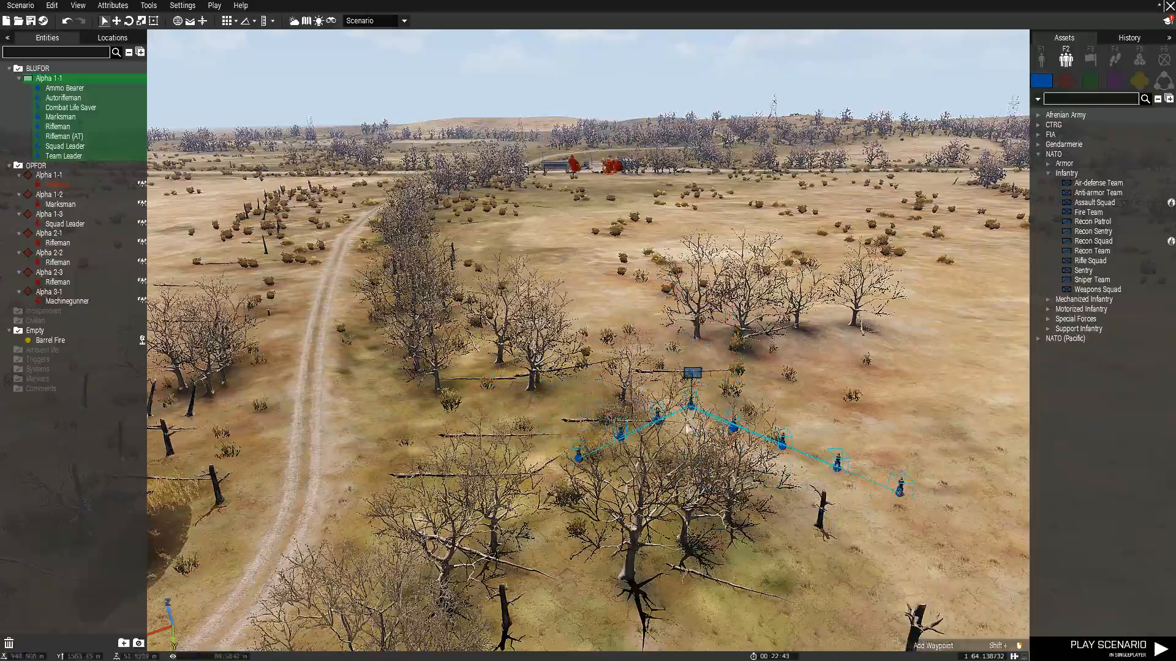
Give the Rifle Squad's Squad Leader a MOVE waypoint in the yard between the concrete building and the small brick building.
right_click_drag(688, 428, 623, 234)
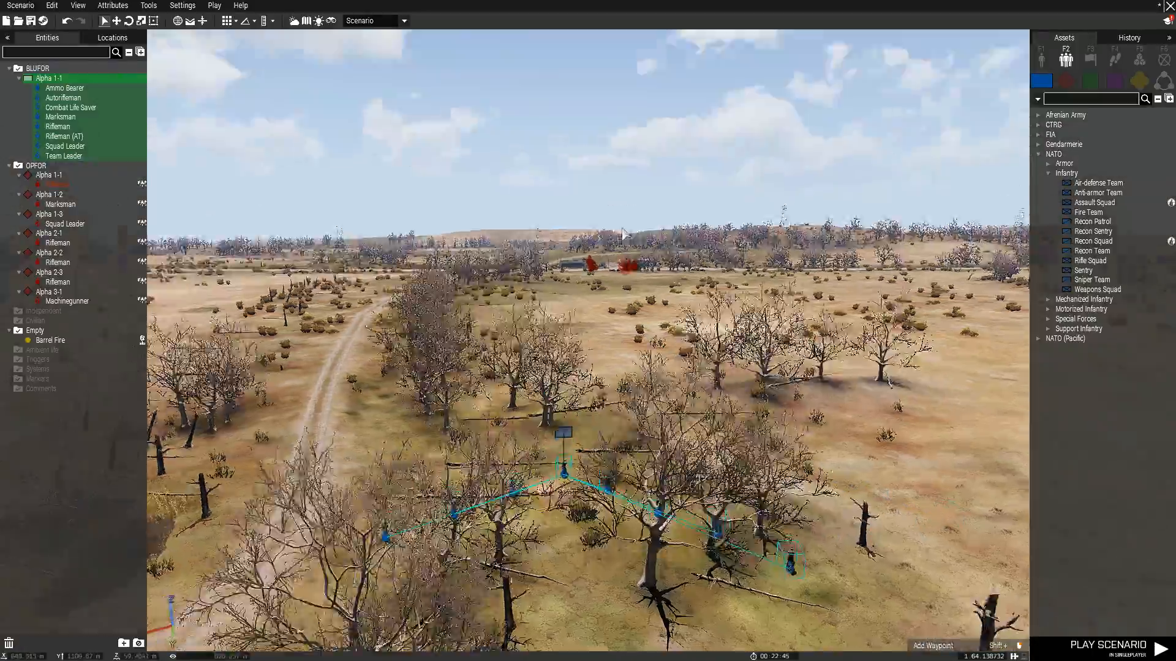
scroll(591, 433, "up", 10)
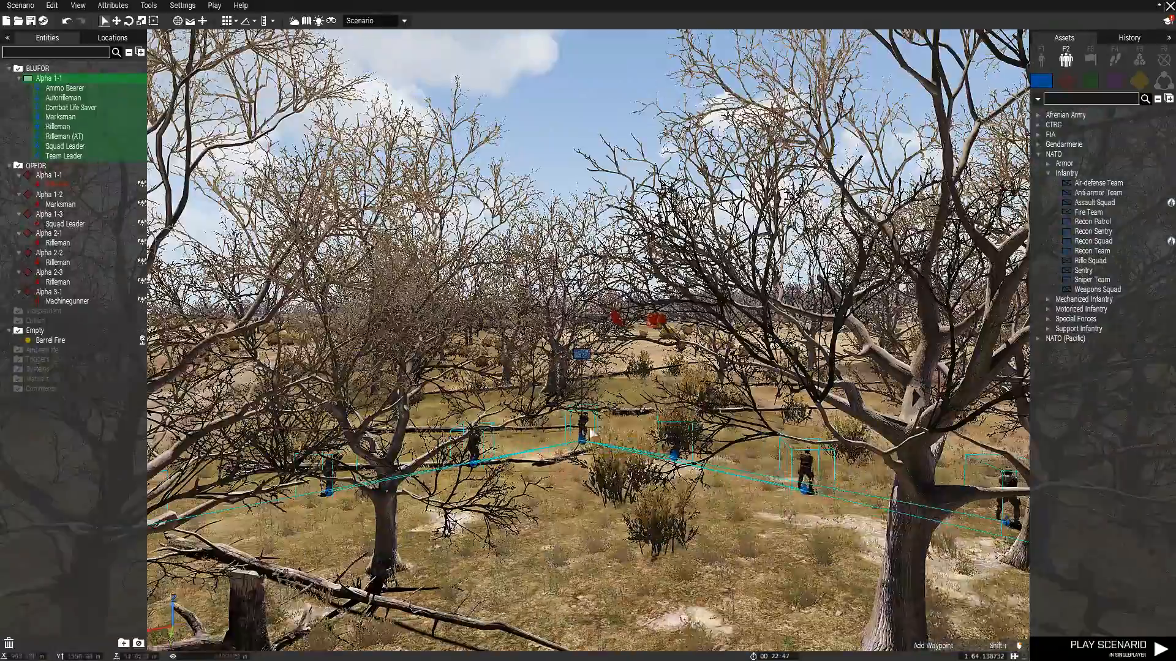
left_click(585, 427)
left_click(1115, 60)
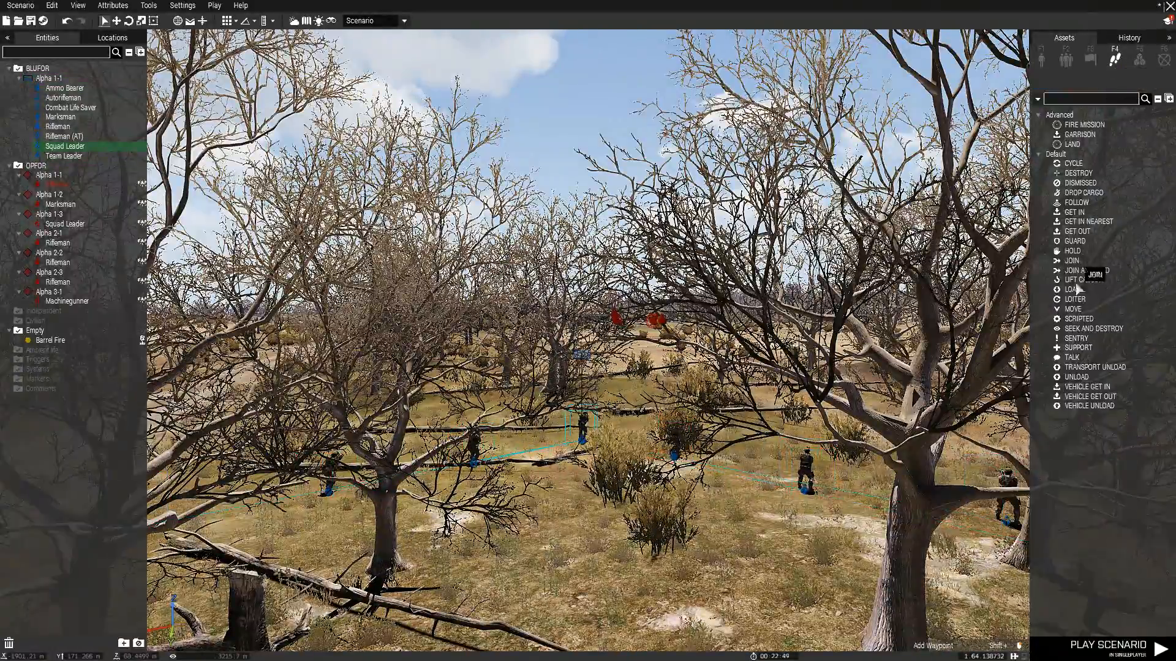
left_click(1072, 309)
scroll(639, 353, "down", 10)
key("w")
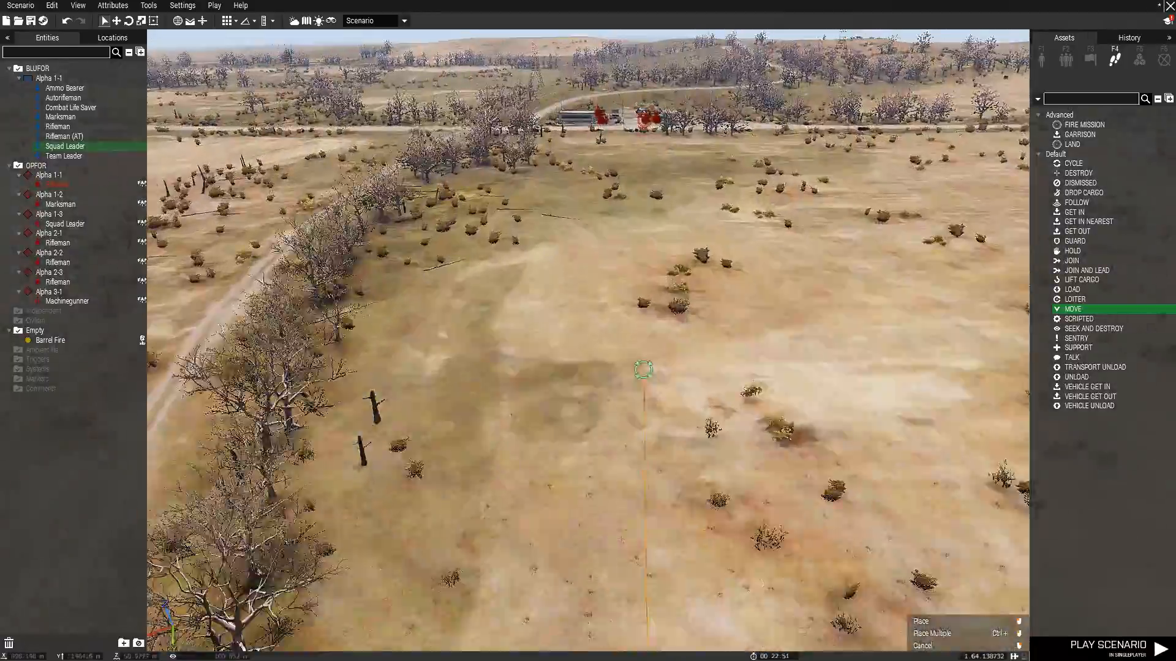
key("w")
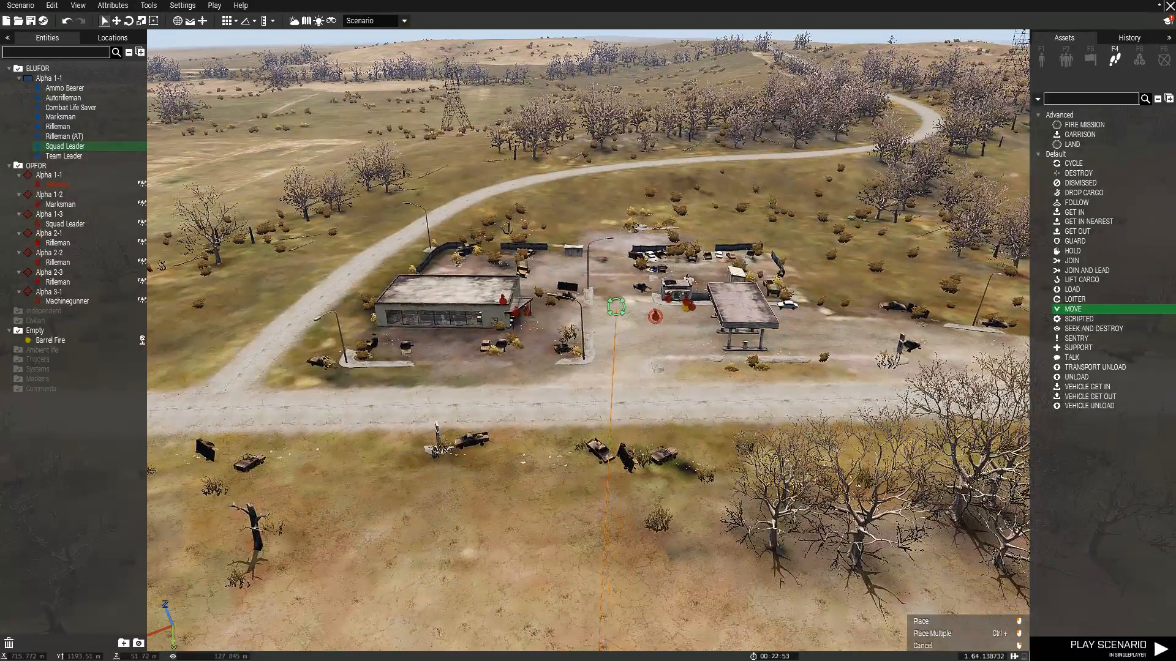
left_click(615, 307)
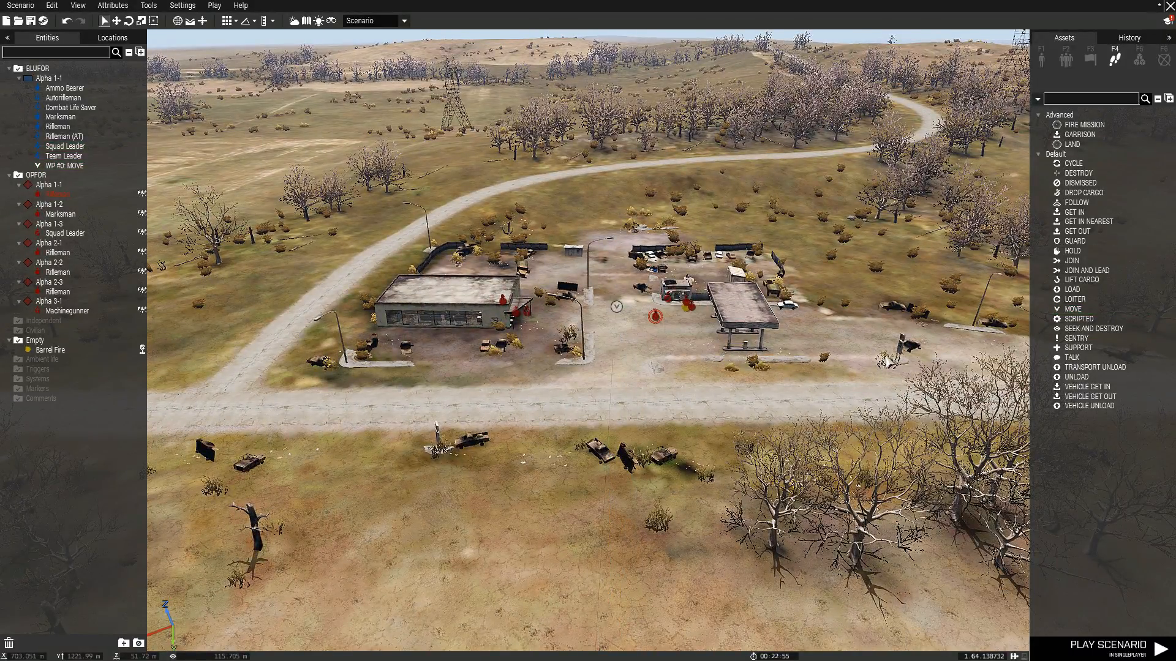
Move the player's Rifleman from the open yard to between the two wrecked vehicles beside the concrete building.
key("F1")
key("w")
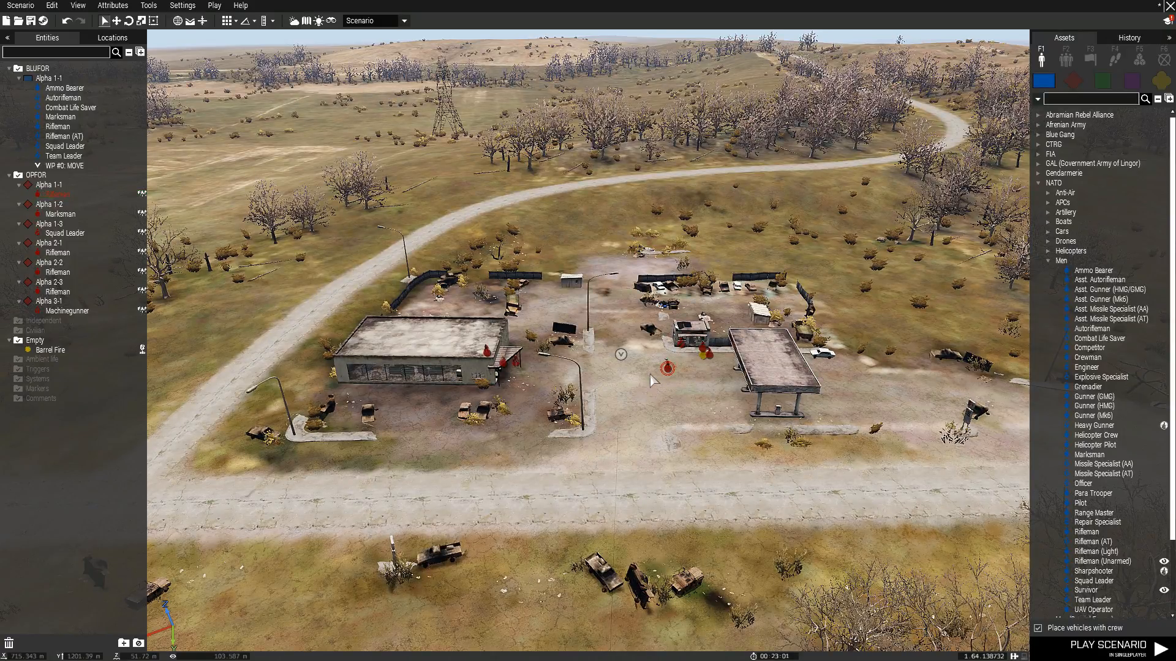
key("w")
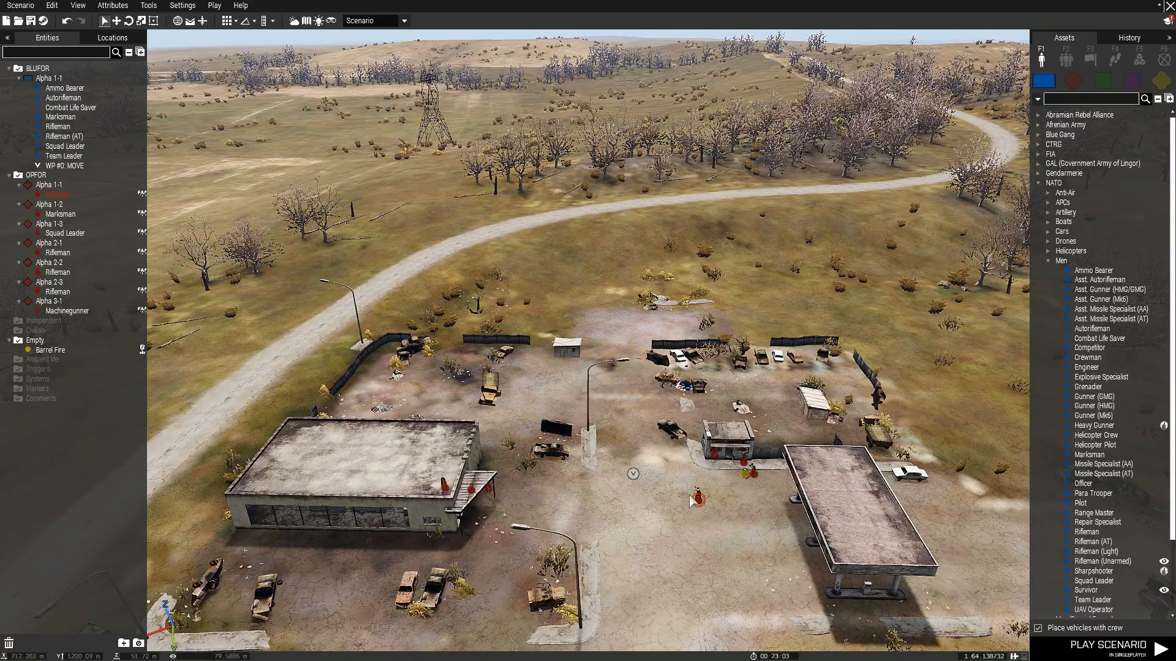
left_click_drag(683, 503, 597, 469)
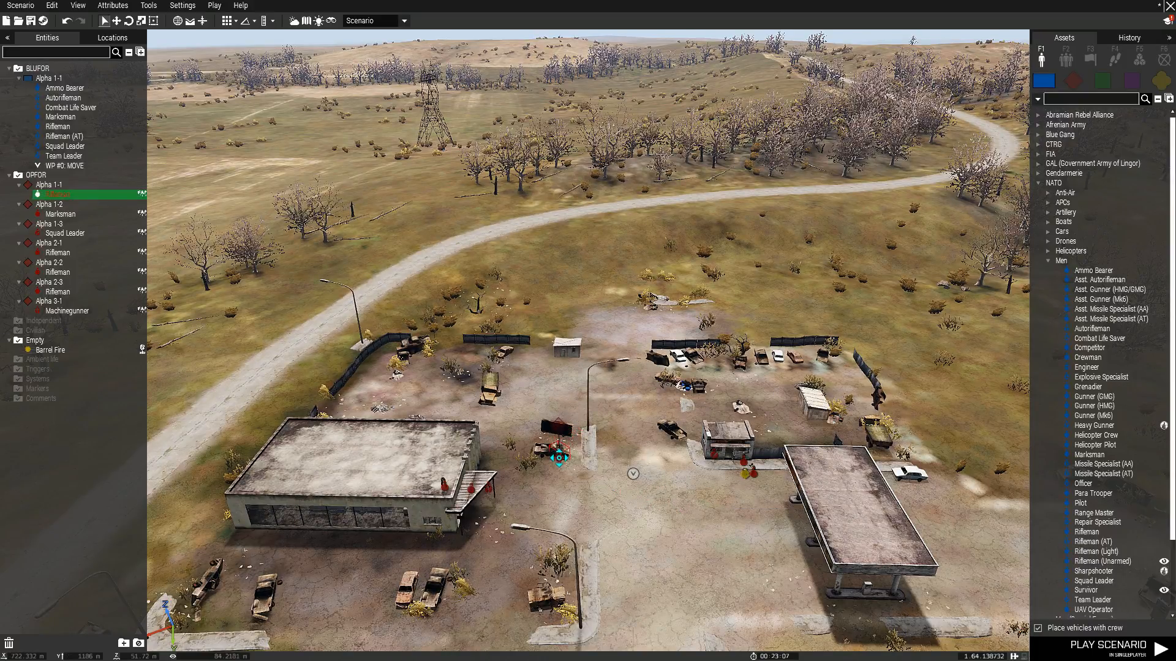
left_click(611, 455)
key("w")
scroll(611, 454, "up", 5)
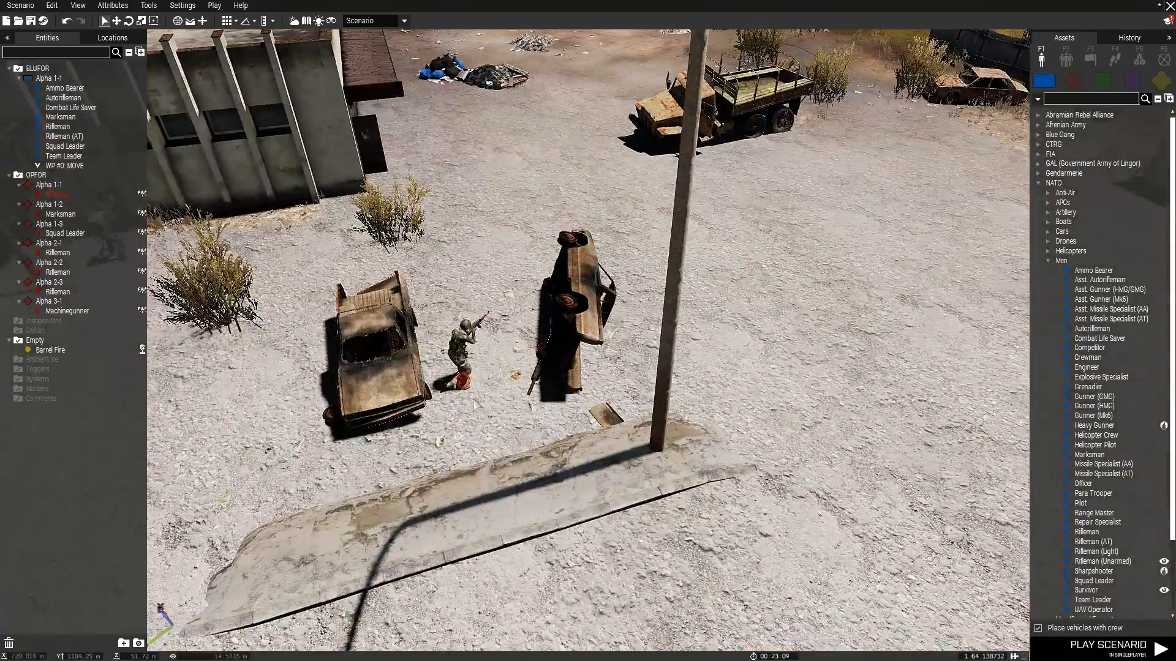
scroll(834, 475, "up", 3)
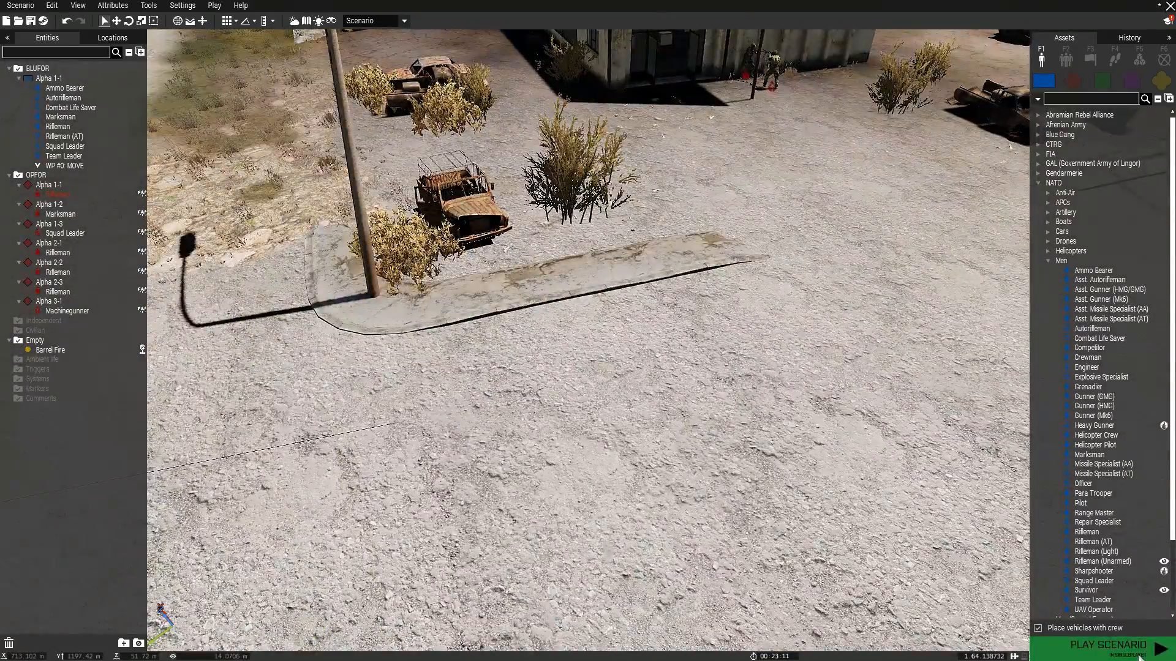
Play the scenario, open the debug console's Splendid Camera above the yard and hide its overlay.
left_click(1108, 648)
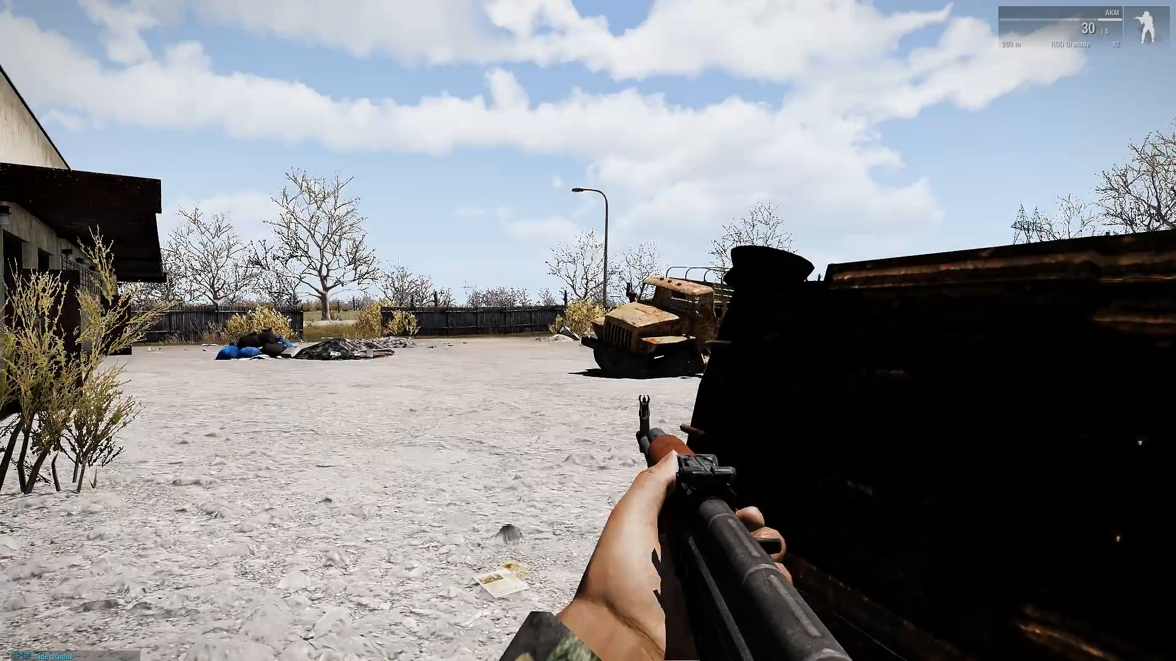
key("Escape")
left_click(257, 611)
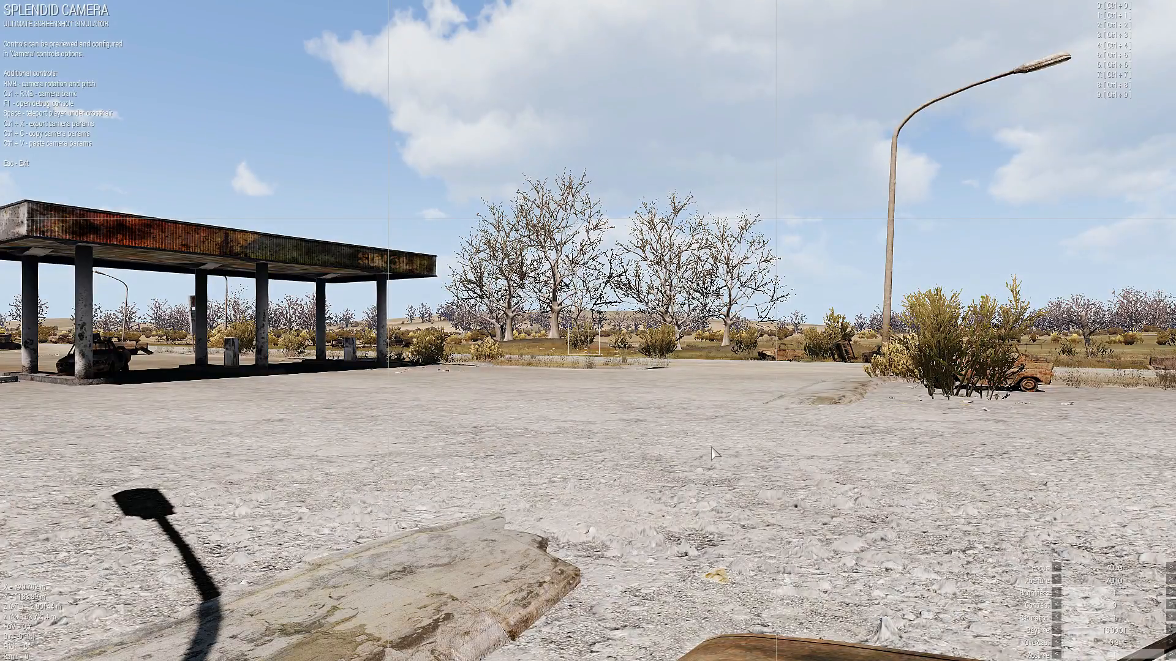
right_click_drag(712, 453, 433, 401)
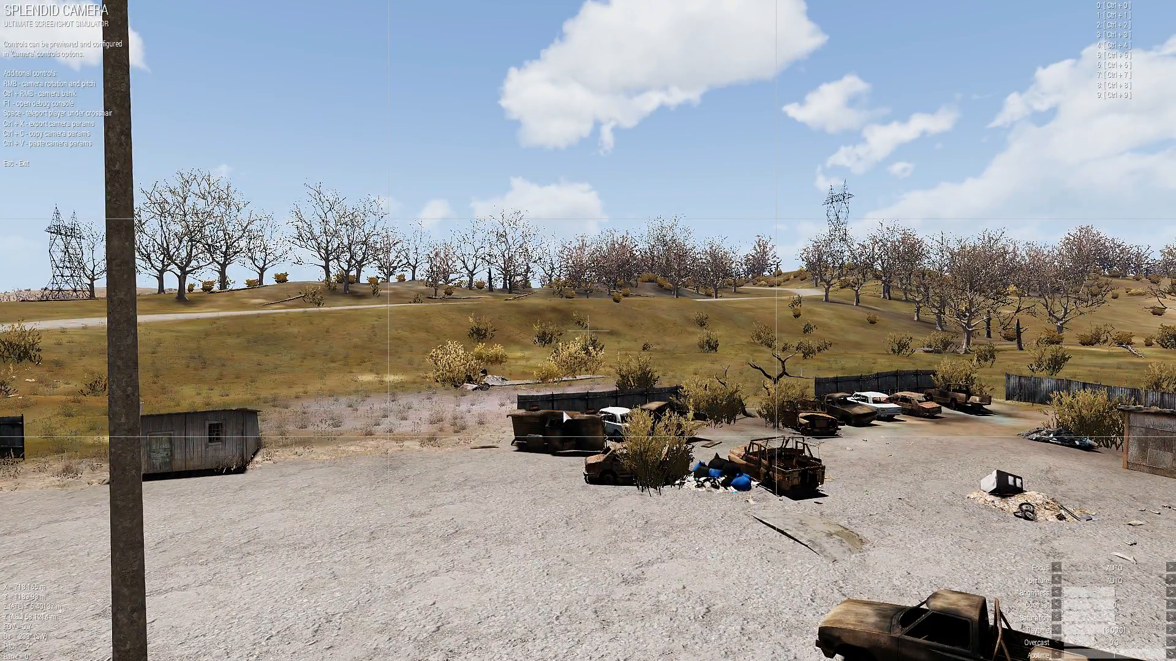
right_click_drag(563, 416, 567, 356)
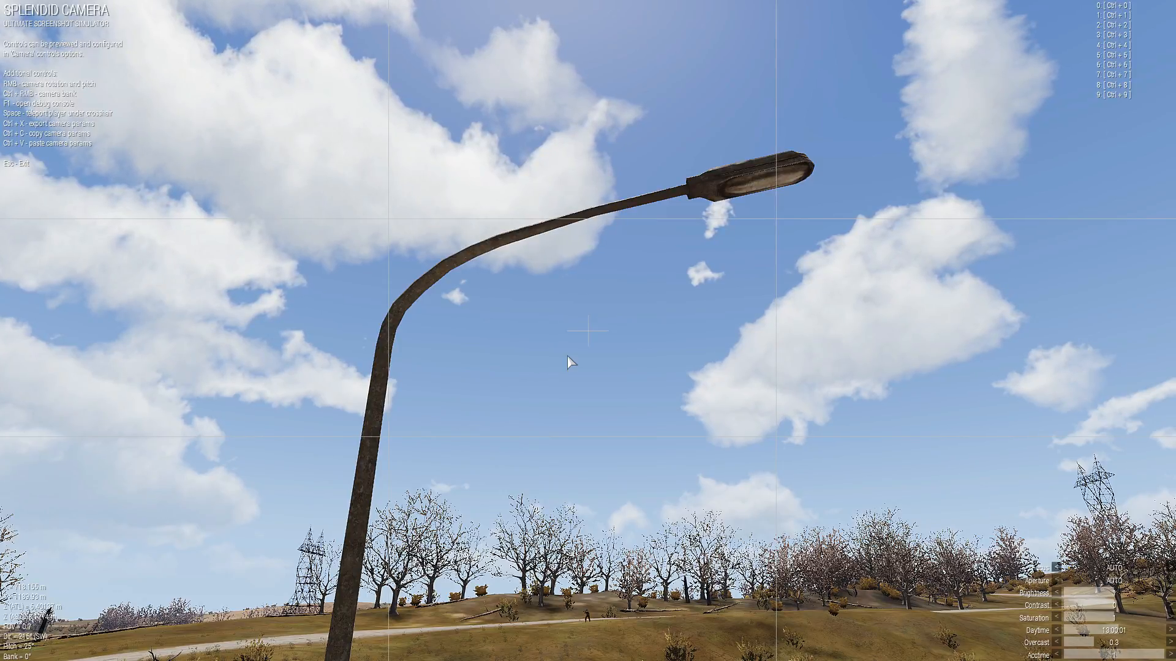
key("BackSpace")
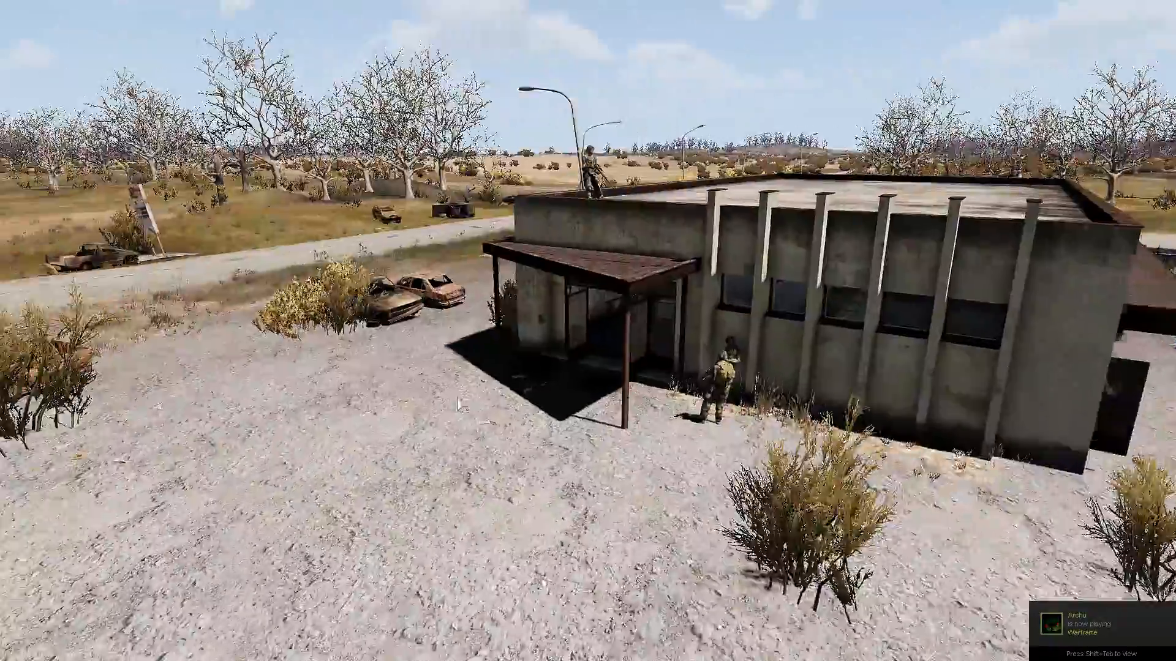
Fly the camera past the concrete building, out over the field to look for the BLUFOR squad, and back to the yard.
key("w")
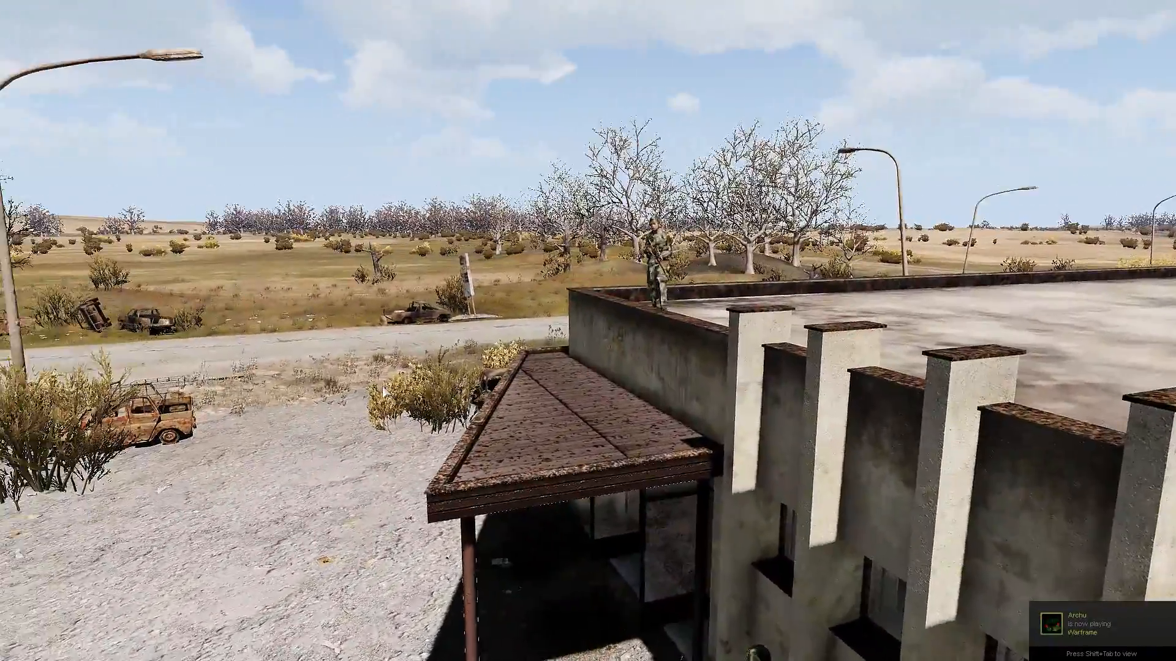
key("w")
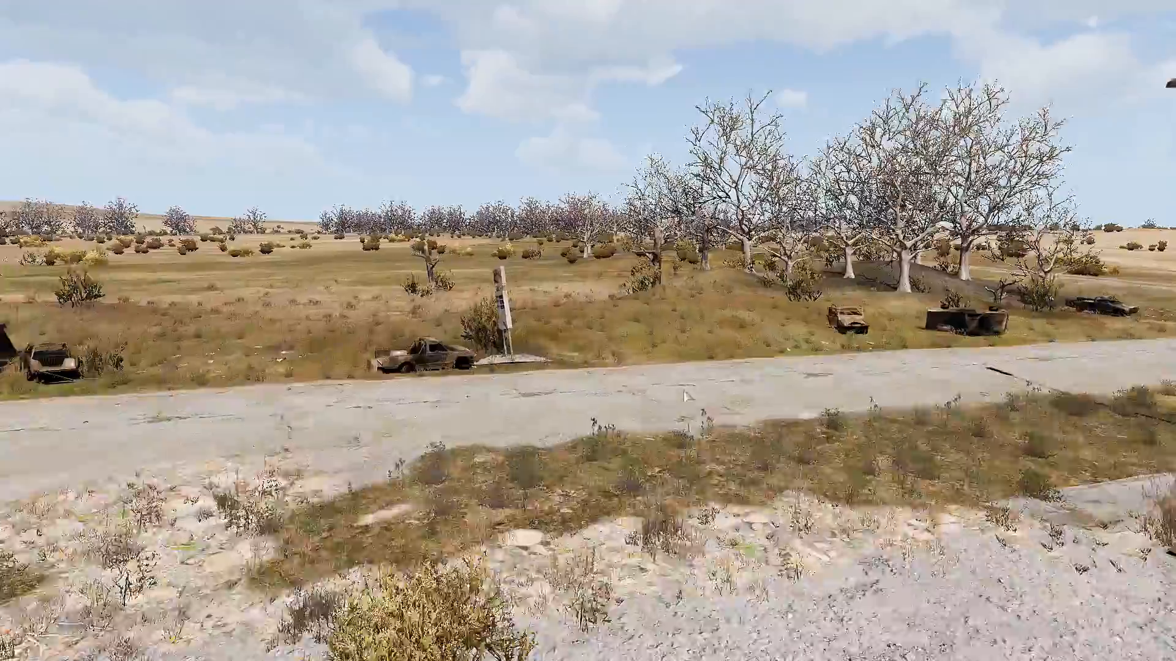
key("w")
key("q")
right_click_drag(684, 390, 651, 421)
key("w")
key("q")
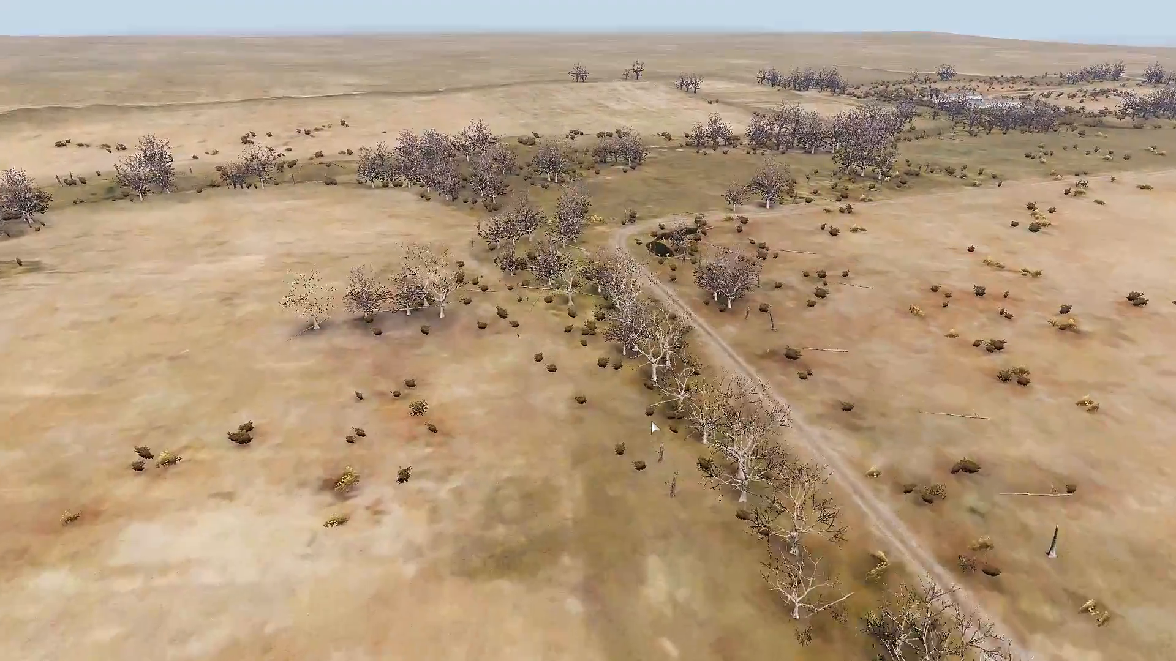
key("w")
key("w")
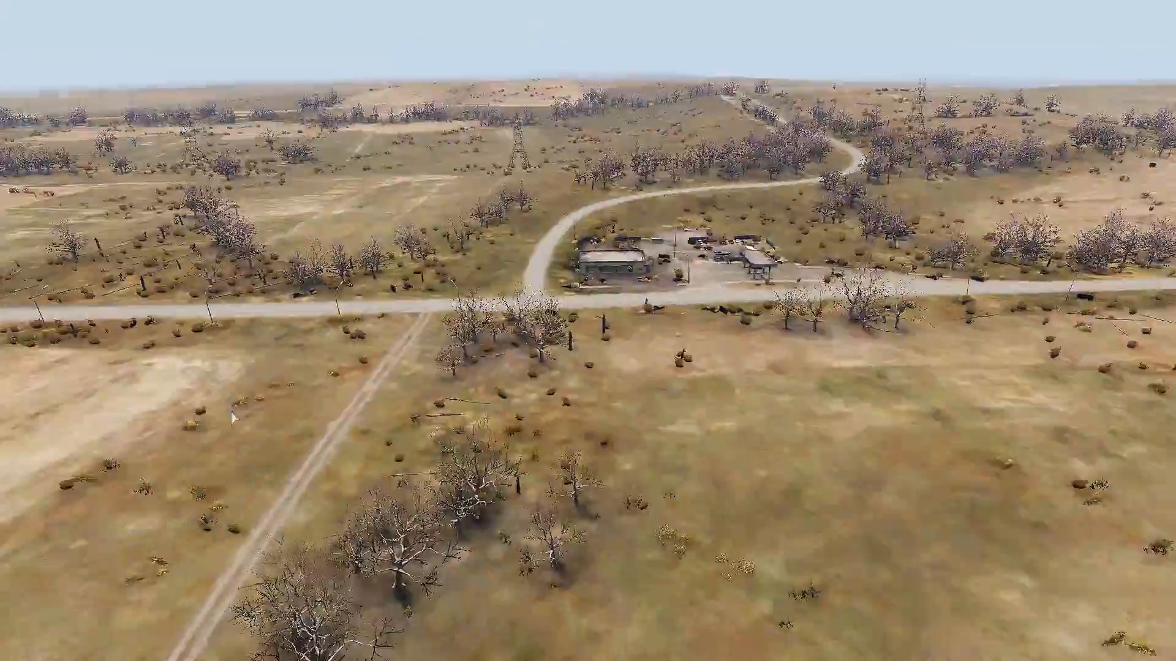
key("w")
key("w")
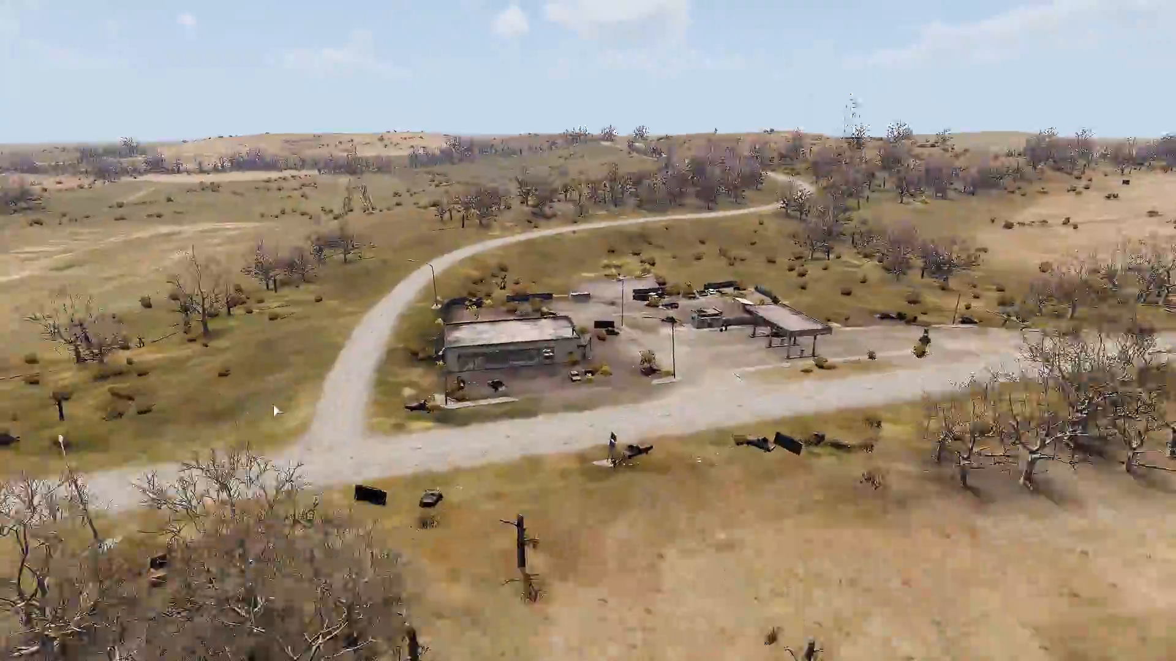
key("w")
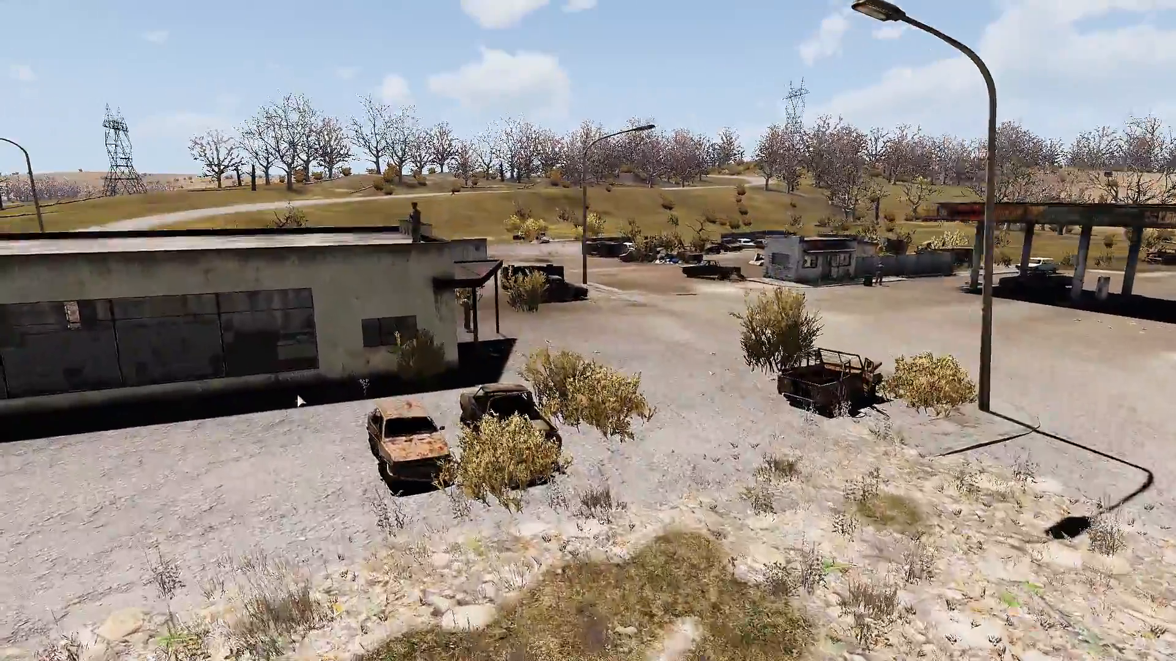
Observe the rooftop Marksman from close behind, with the road and the squad's approach field in view.
key("w")
key("a")
right_click_drag(299, 401, 397, 406)
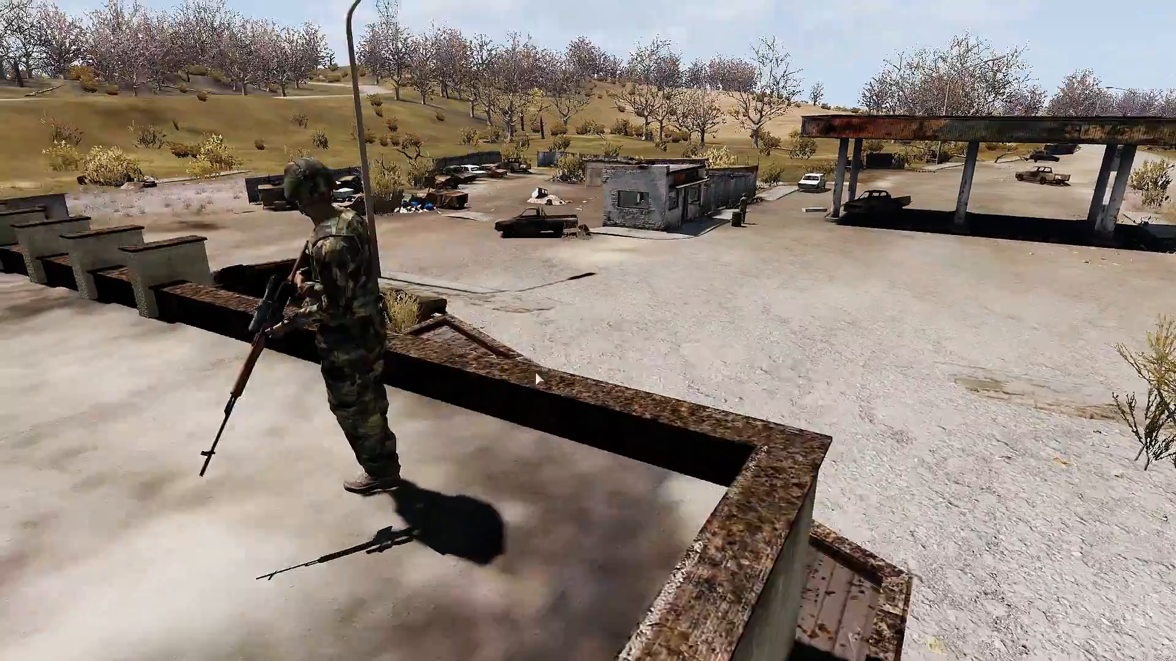
key("a")
right_click_drag(535, 370, 781, 361)
key("s")
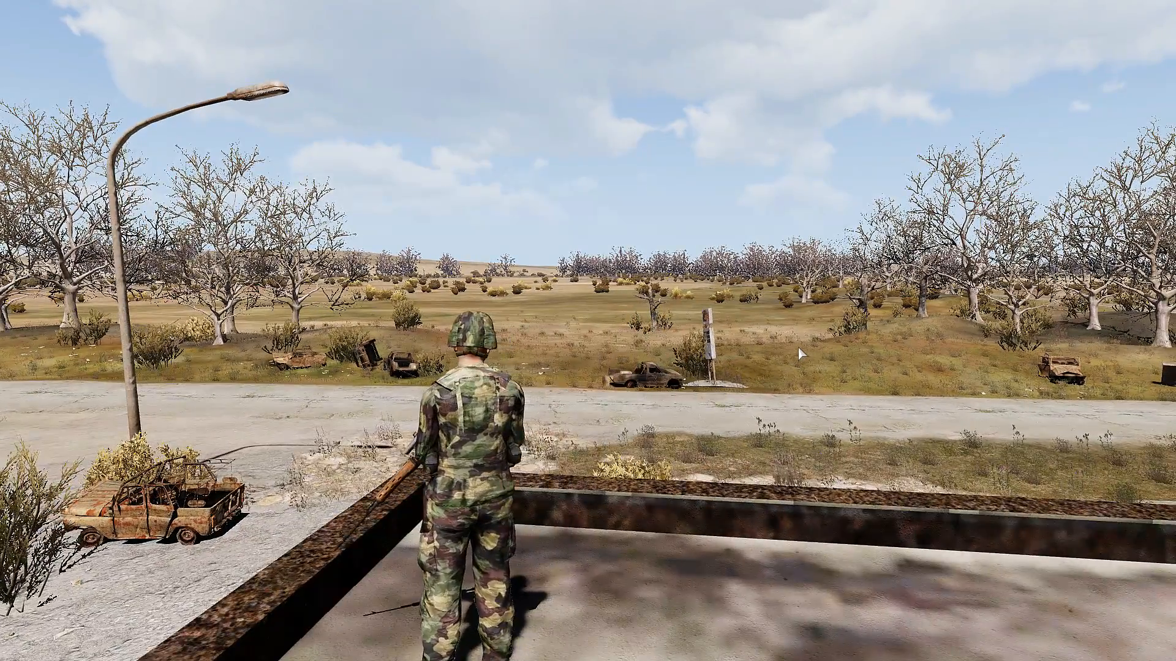
right_click_drag(799, 347, 755, 348)
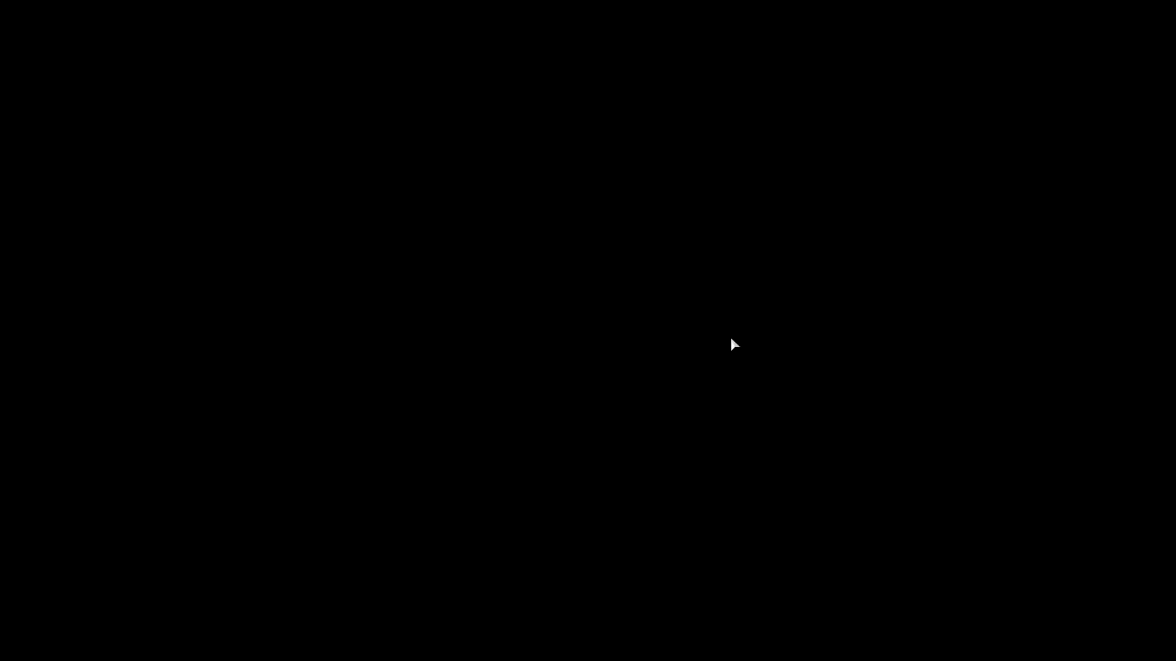
Close the Splendid Camera and end the mission to return to the scenario editor.
key("Escape")
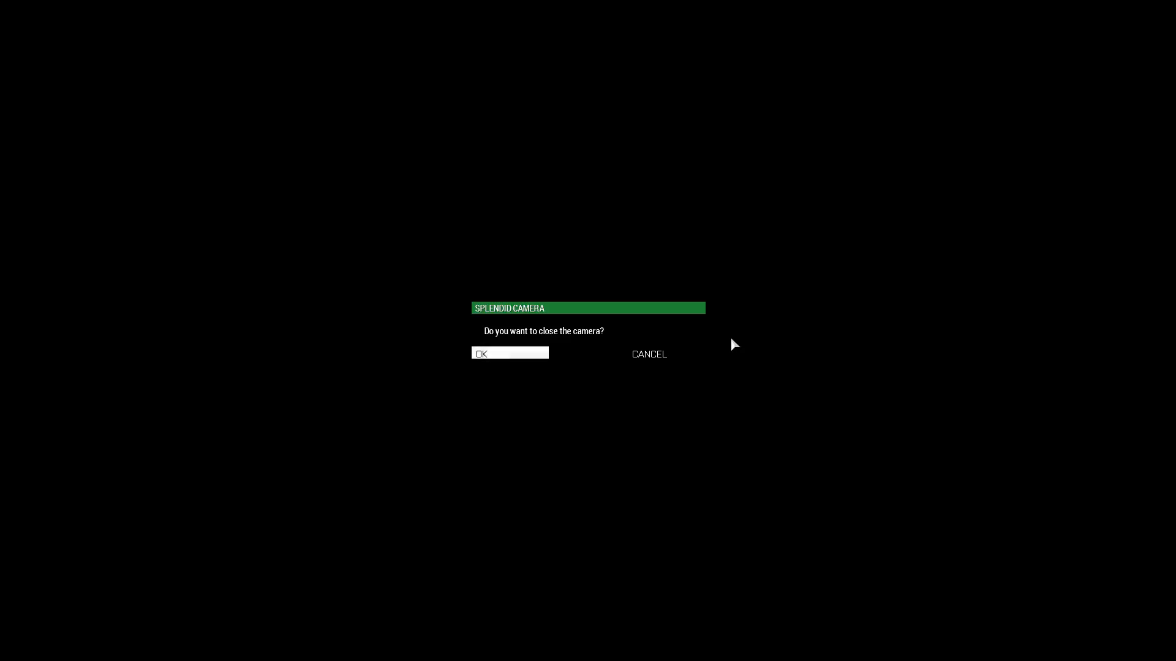
left_click(535, 354)
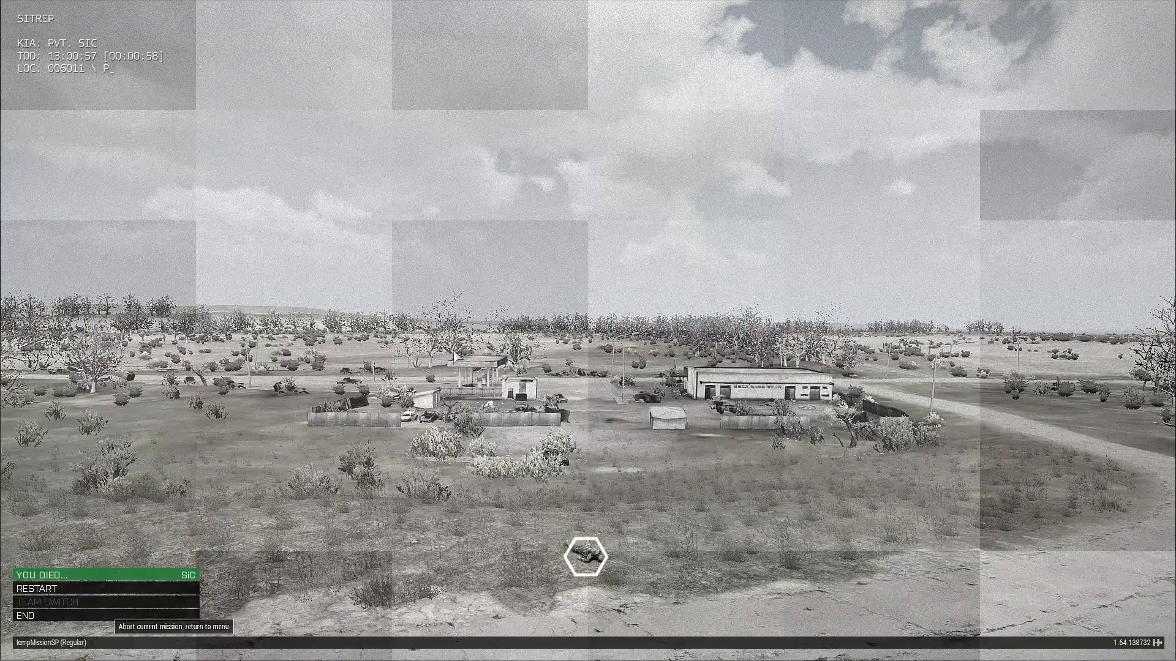
left_click(107, 615)
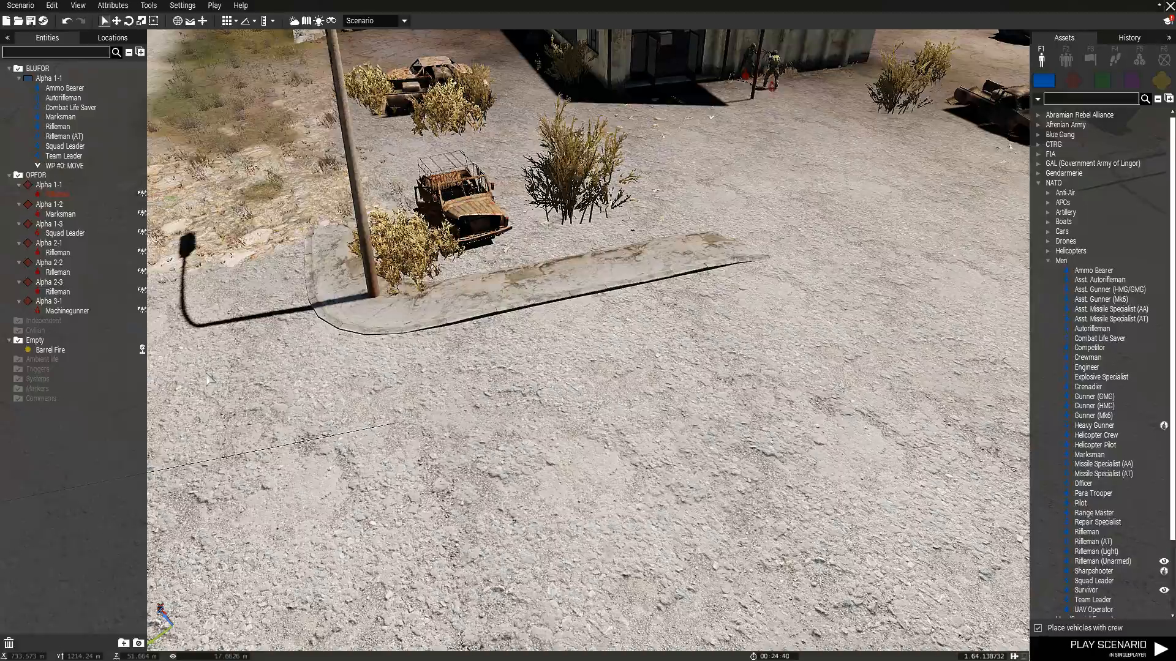
Move the player's Rifleman out of the yard to the distant bushes beside the power pylon.
scroll(551, 318, "down", 5)
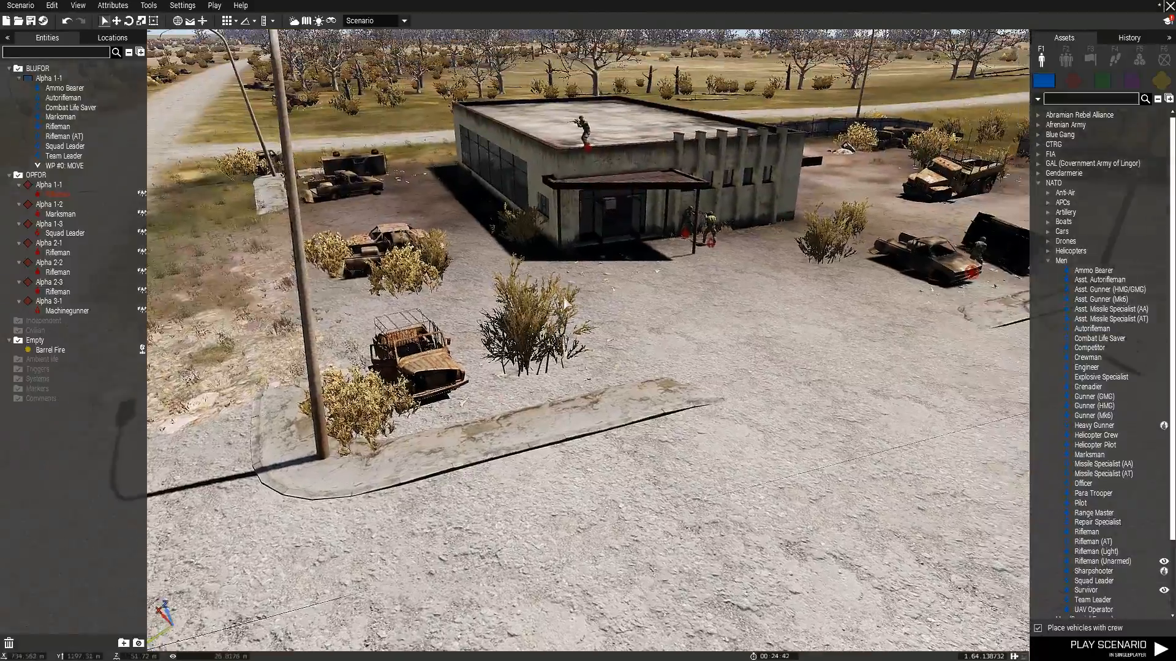
right_click_drag(588, 331, 538, 439)
left_click_drag(465, 459, 406, 248)
key("w")
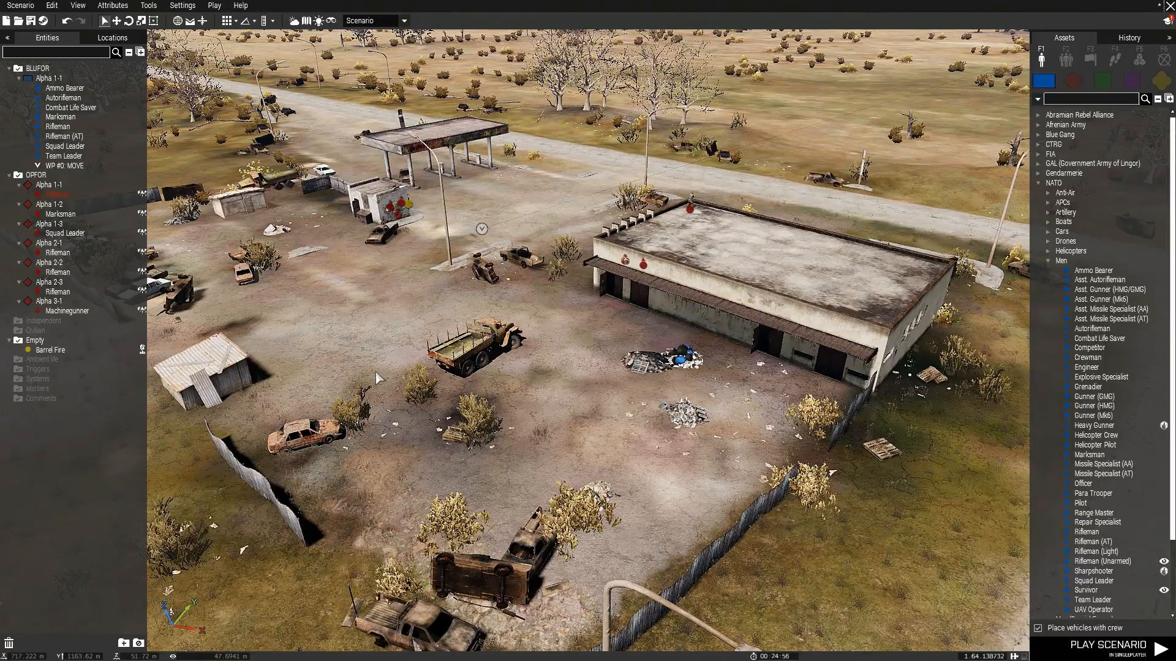
key("w")
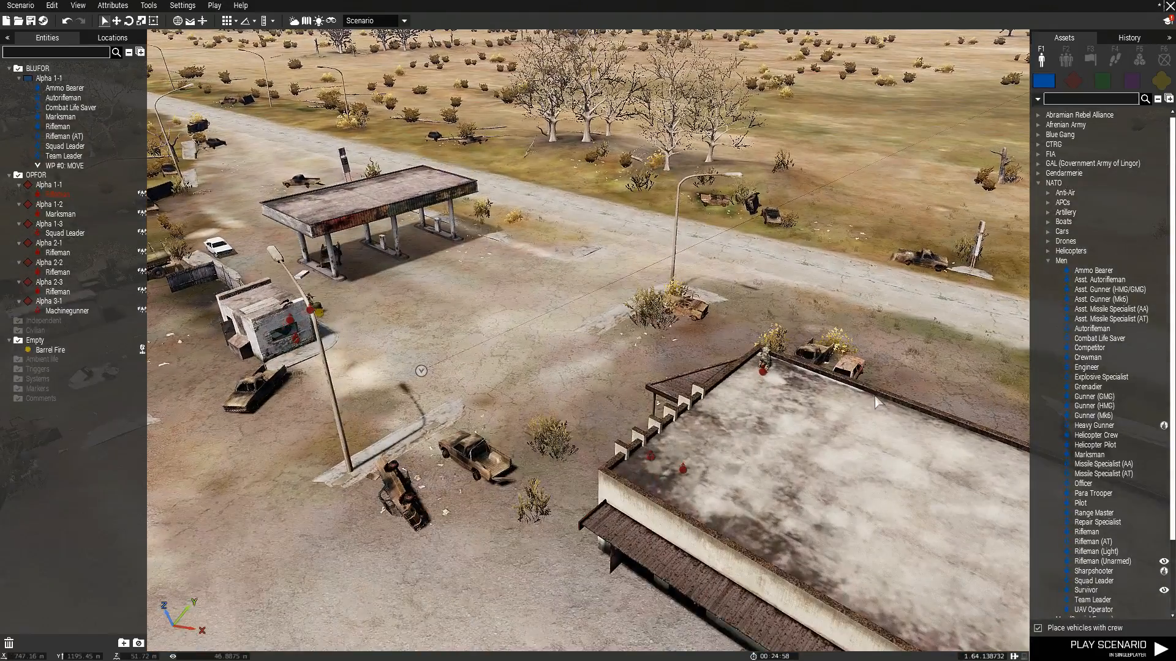
left_click(1149, 653)
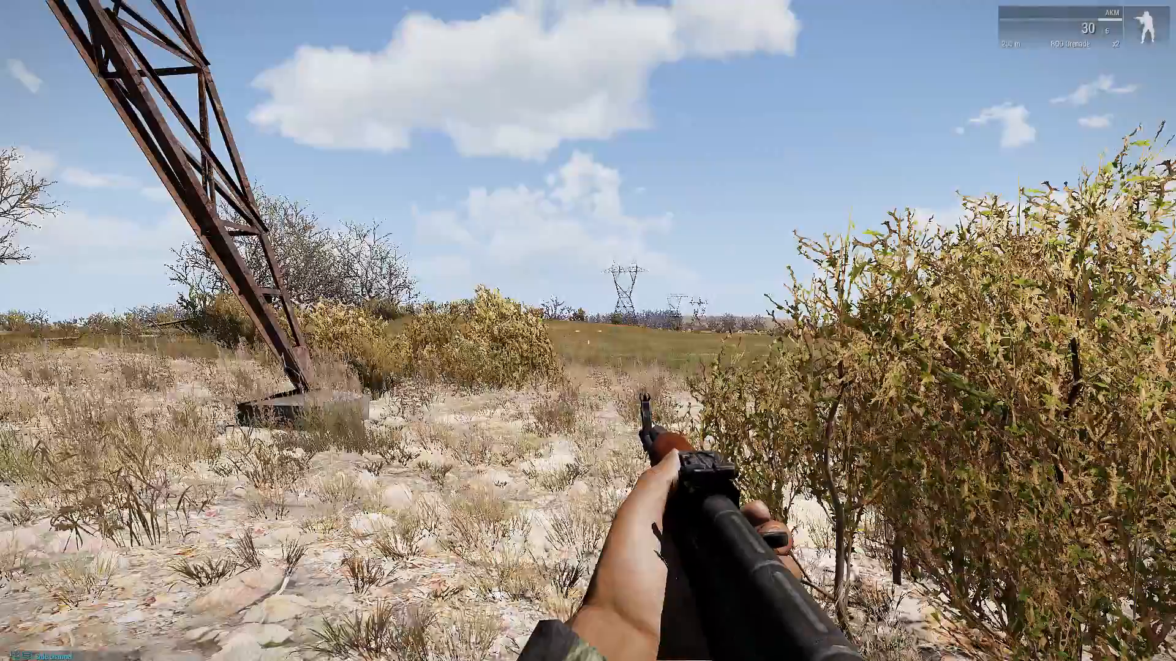
key("Escape")
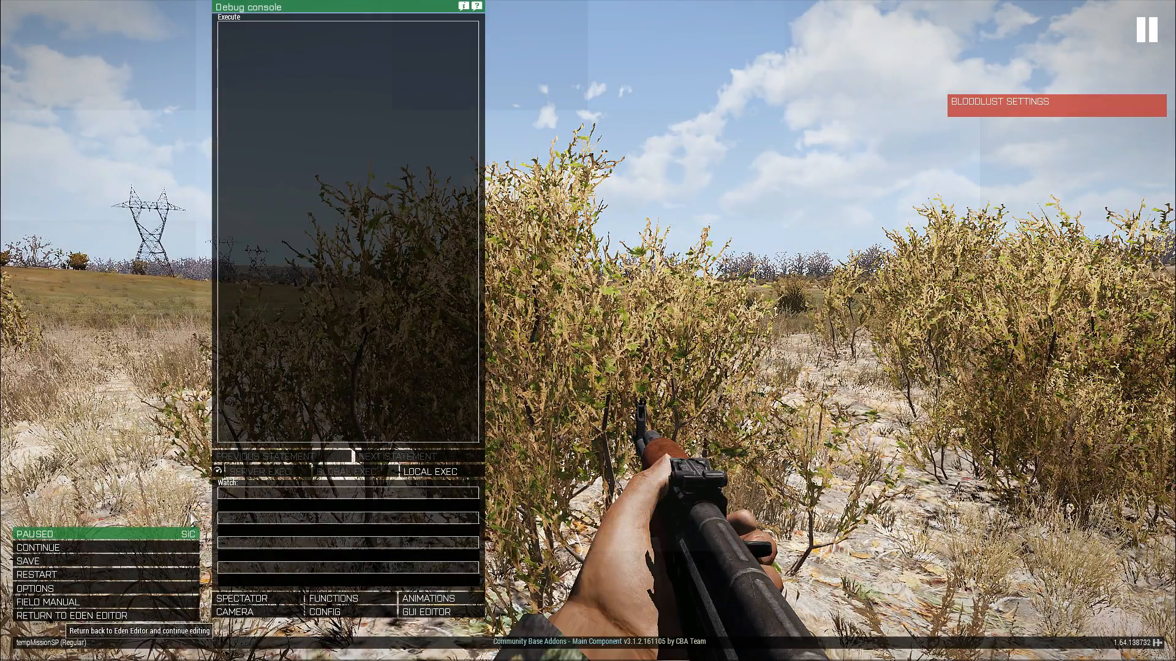
left_click(68, 615)
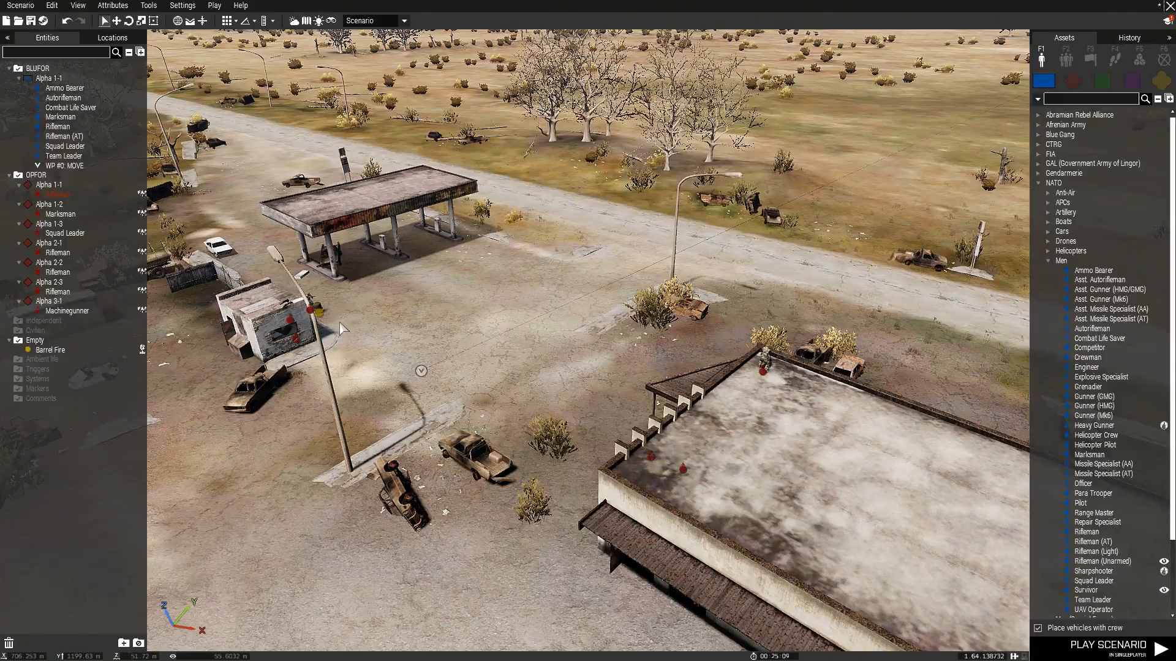
Append this setUnitPos "MIDDLE"; to the rooftop Marksman's init code, after the WATCH2 ambient animation call.
double_click(764, 373)
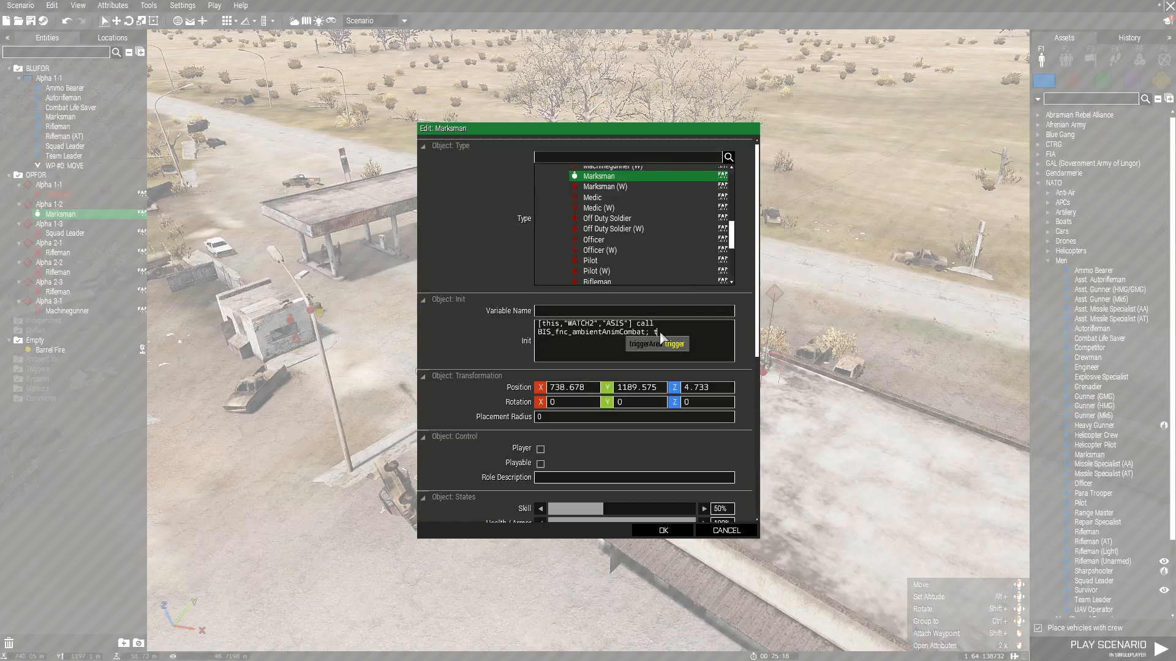
type("this setUnitPos \"MIDDLE\";")
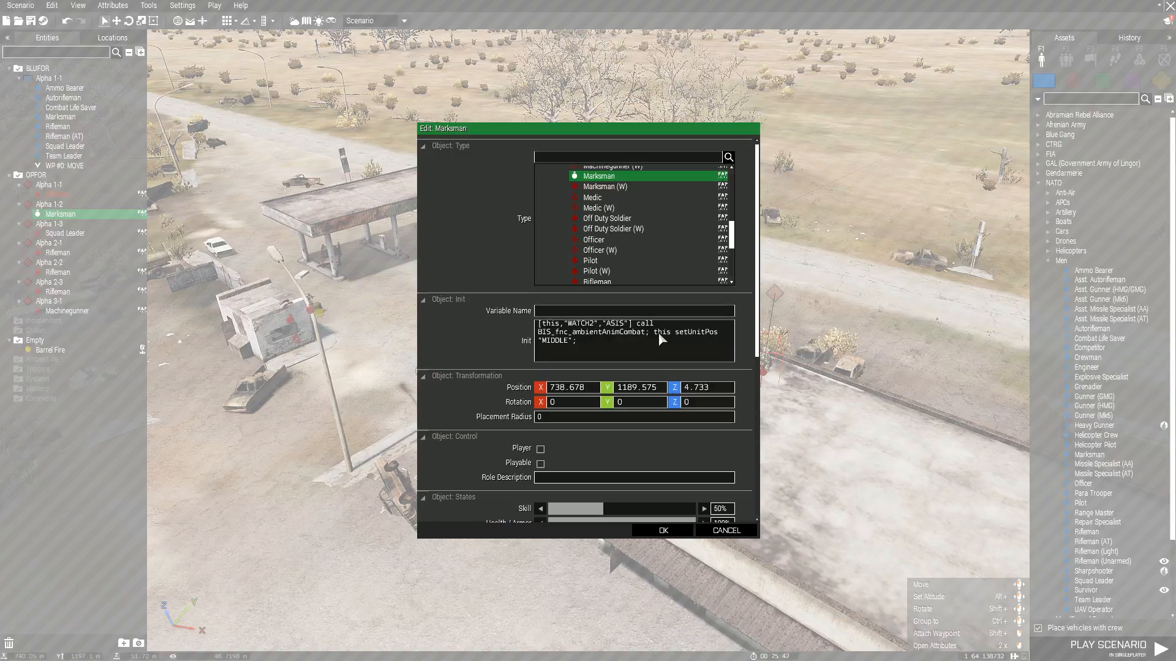
left_click(696, 343)
left_click(664, 530)
Play the scenario and open the Splendid Camera from the paused mission.
left_click(1108, 647)
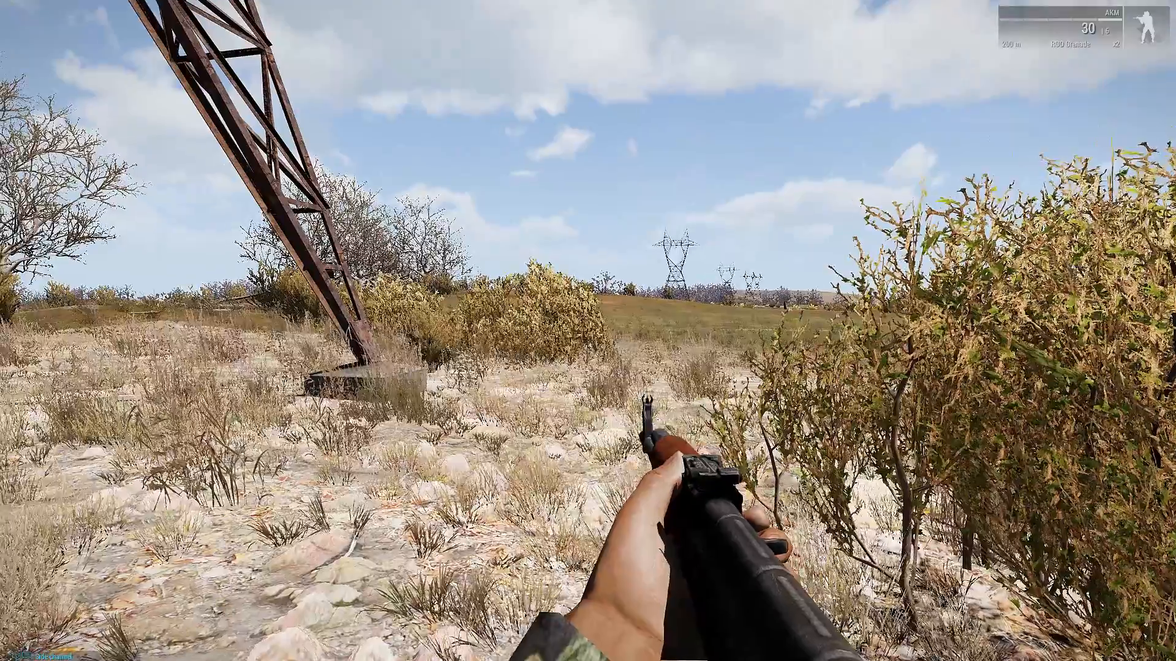
key("Escape")
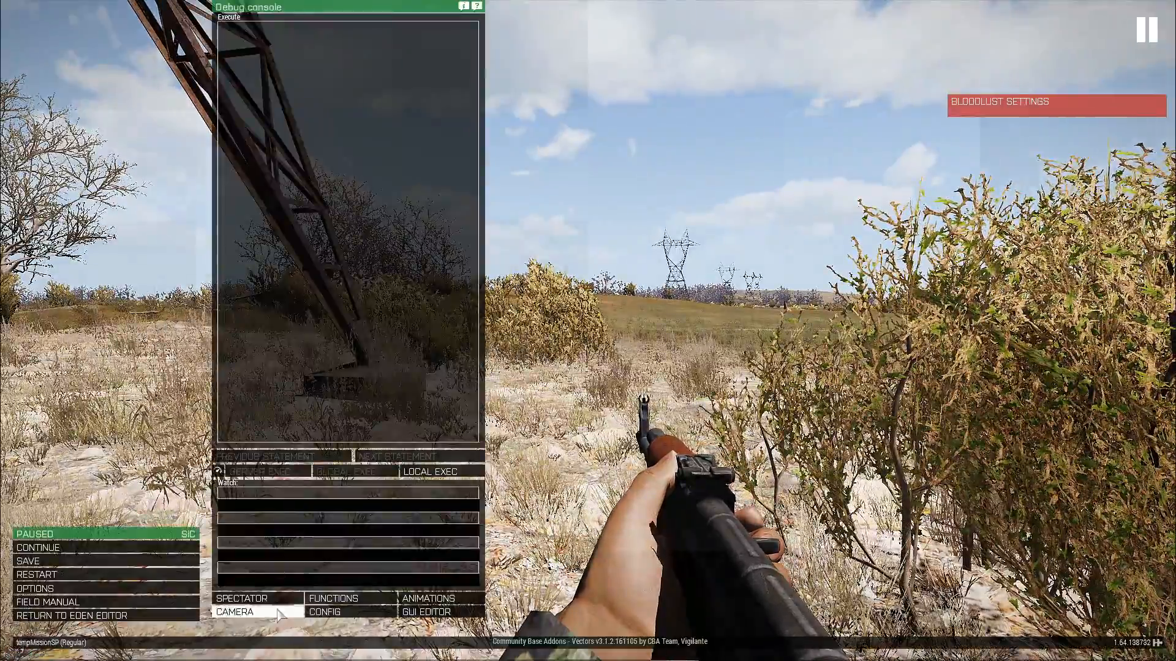
left_click(242, 611)
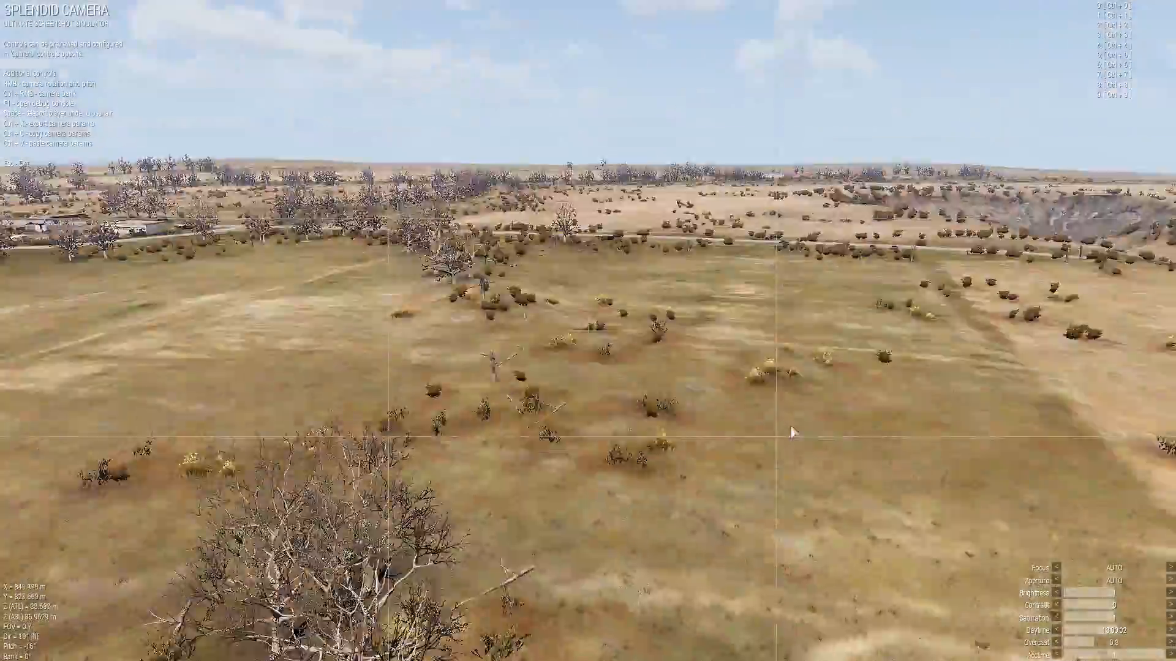
Fly the camera over the fields to the gas station and bring the rooftop Marksman into close view.
right_click_drag(791, 427, 611, 416)
key("w")
key("BackSpace")
key("w")
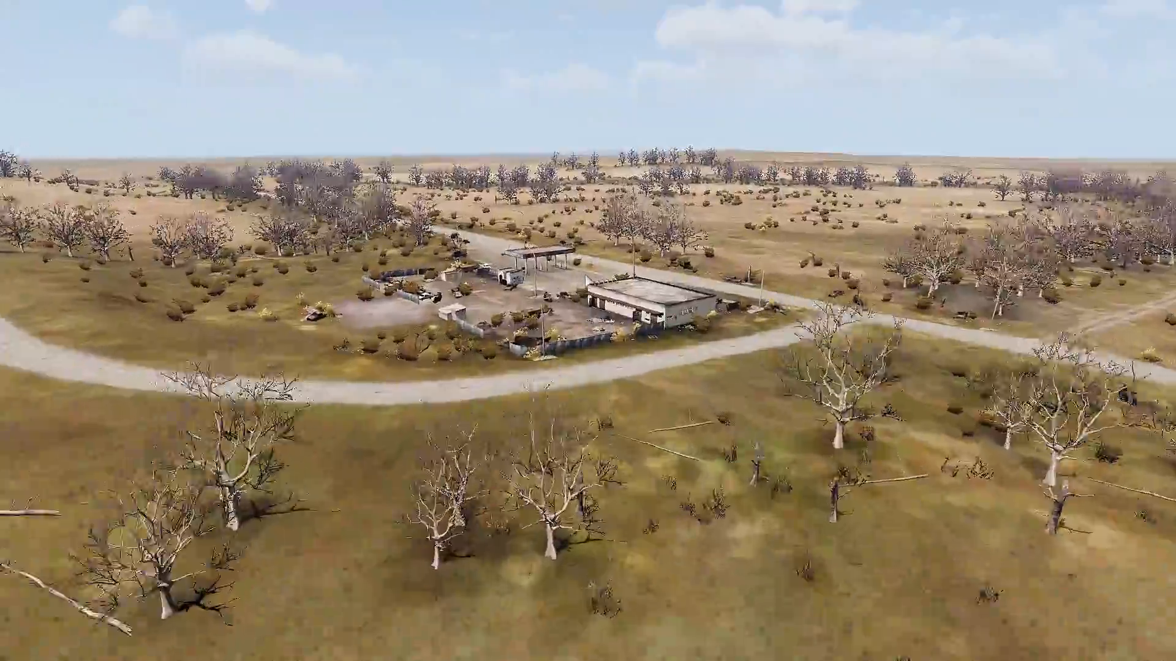
key("w")
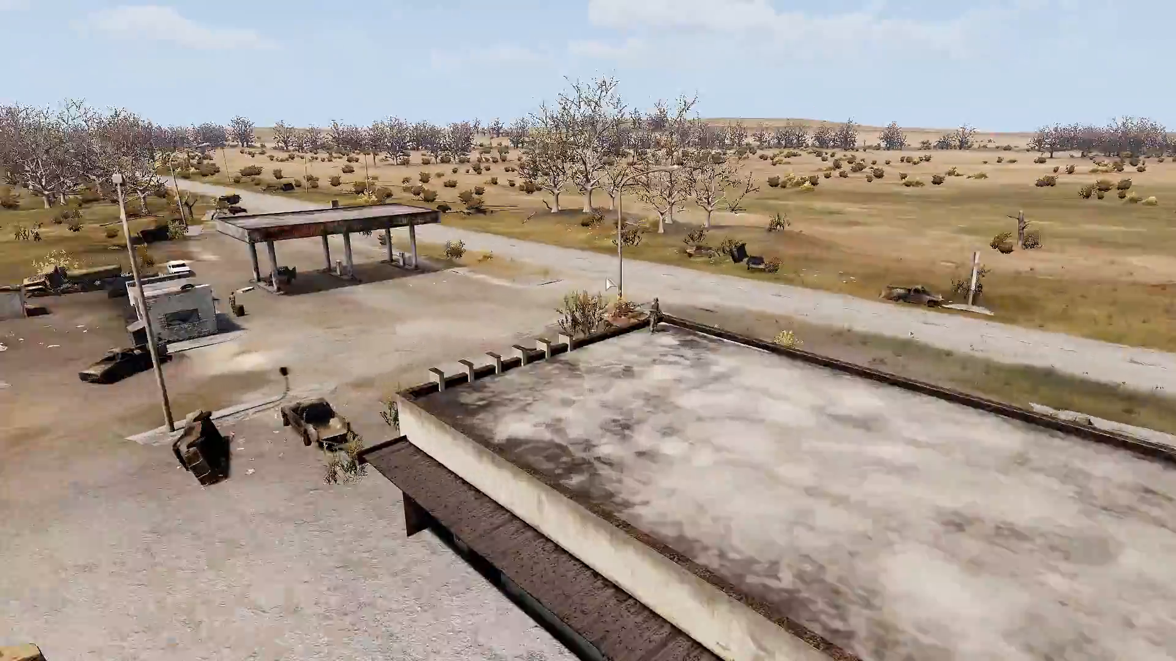
key("w")
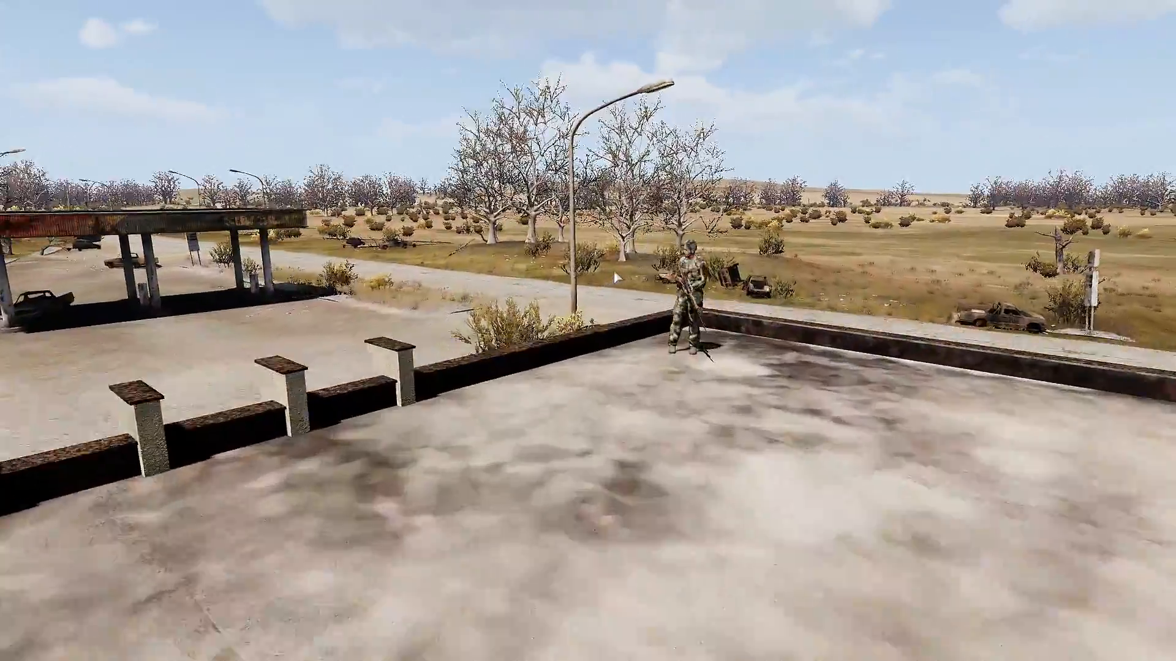
key("w")
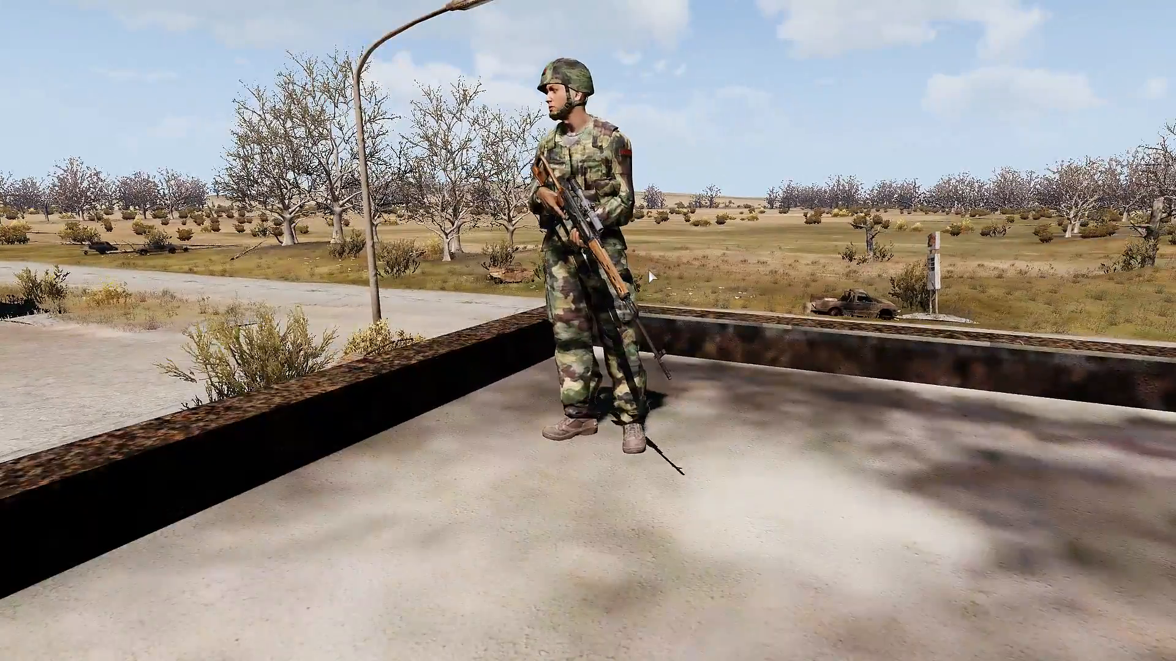
Examine the Marksman's stance at the roof corner, including a wide view with the two soldiers by the building's front wall.
right_click_drag(652, 277, 643, 277)
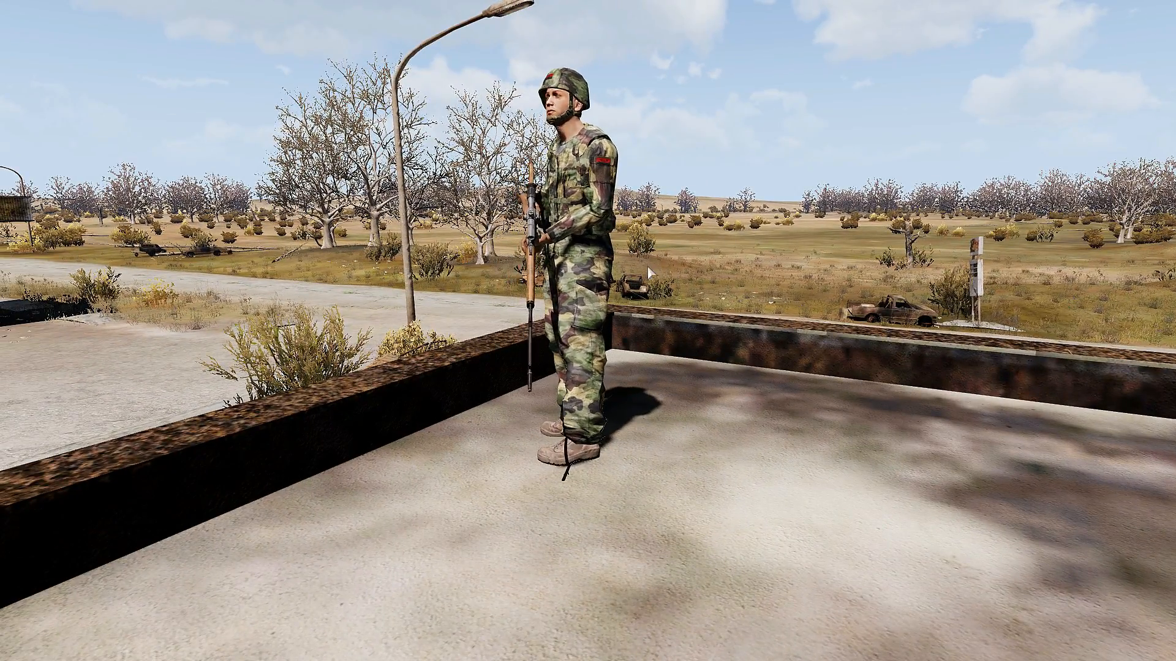
key("s")
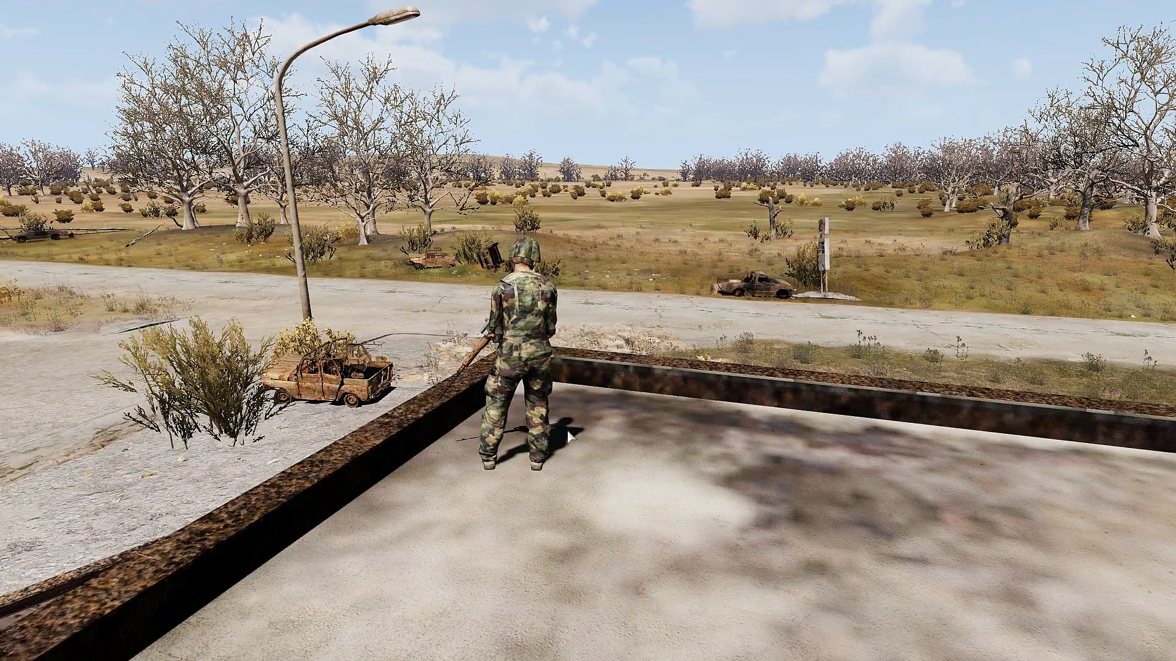
right_click_drag(568, 436, 638, 307)
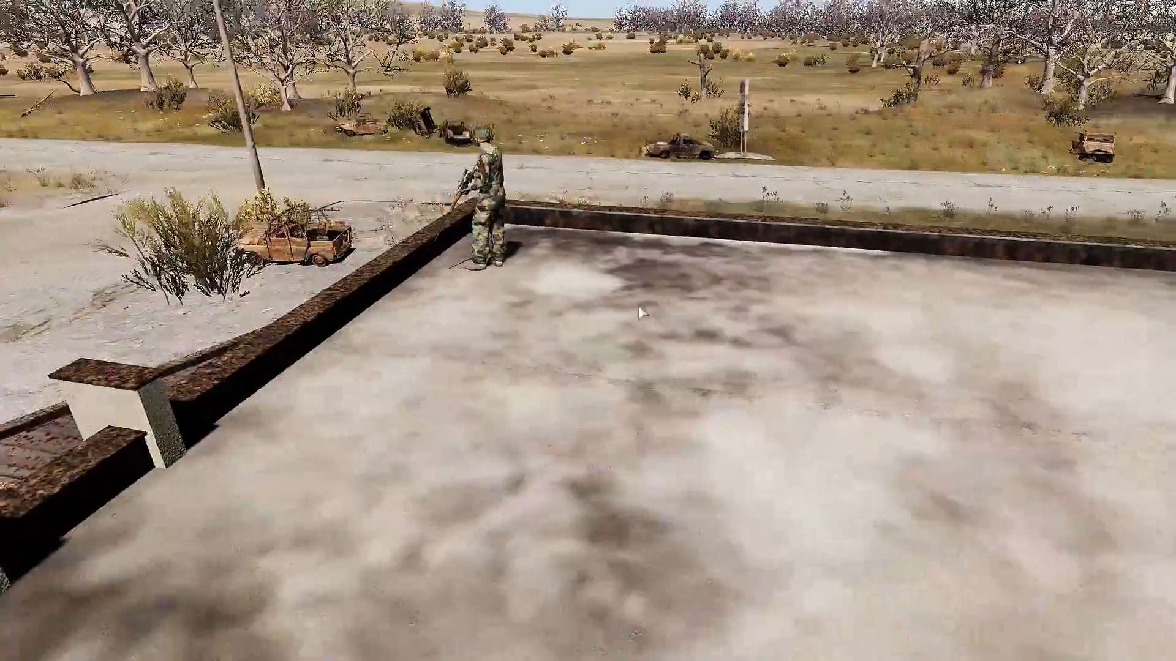
key("s")
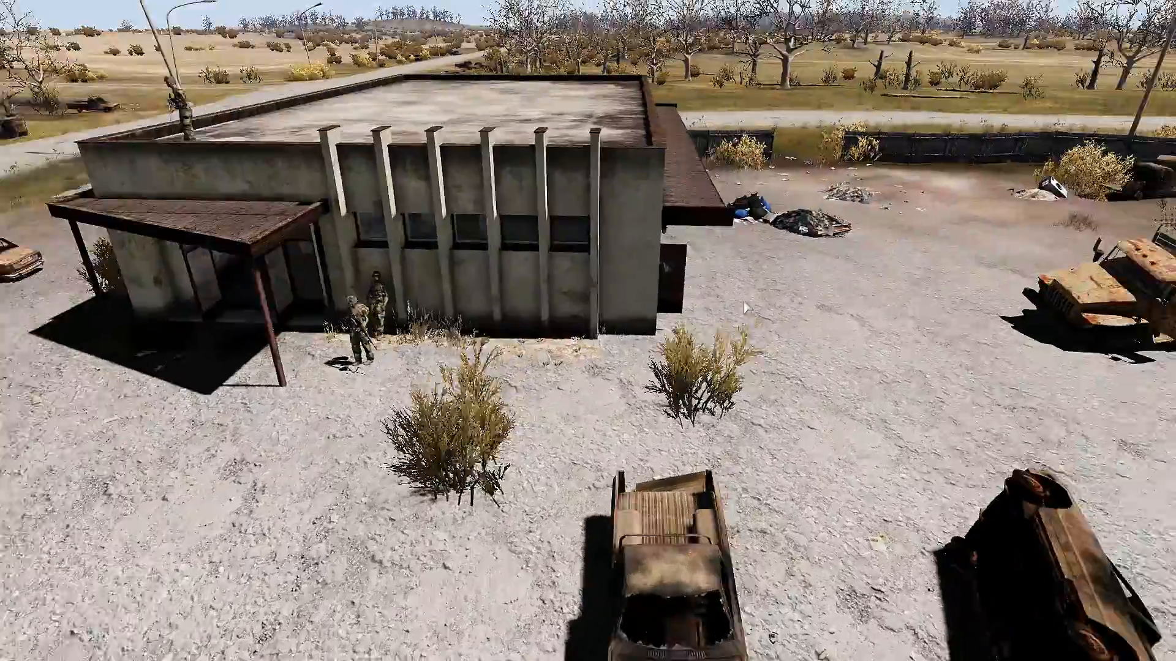
key("d")
right_click_drag(745, 308, 527, 343)
key("w")
key("w")
key("d")
key("s")
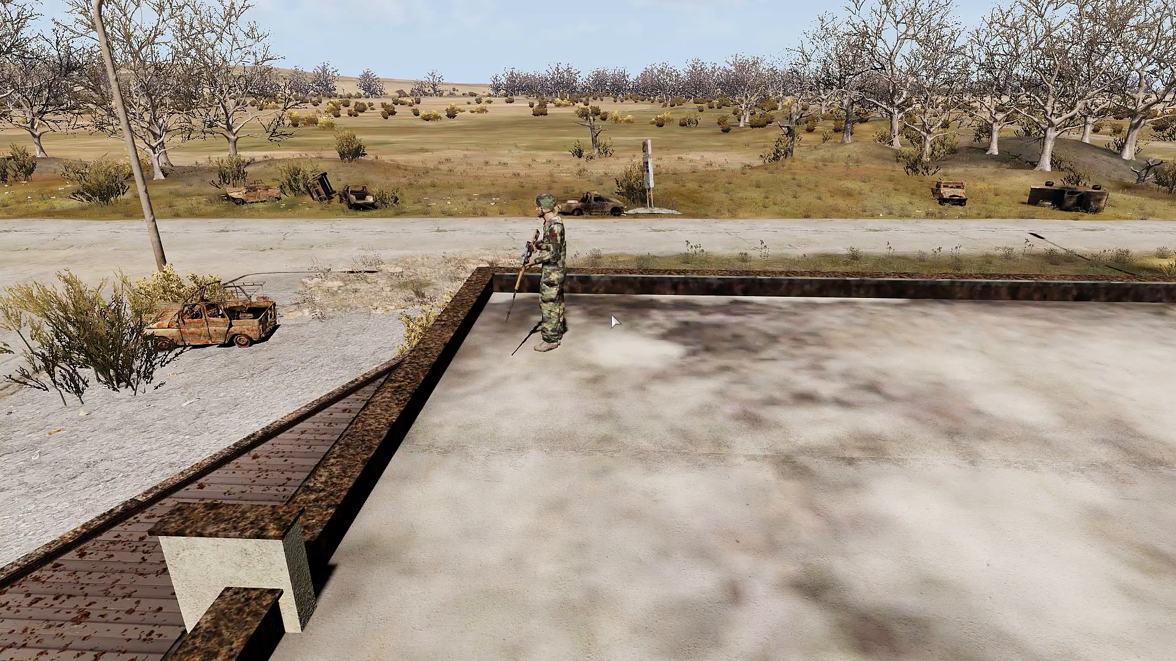
key("w")
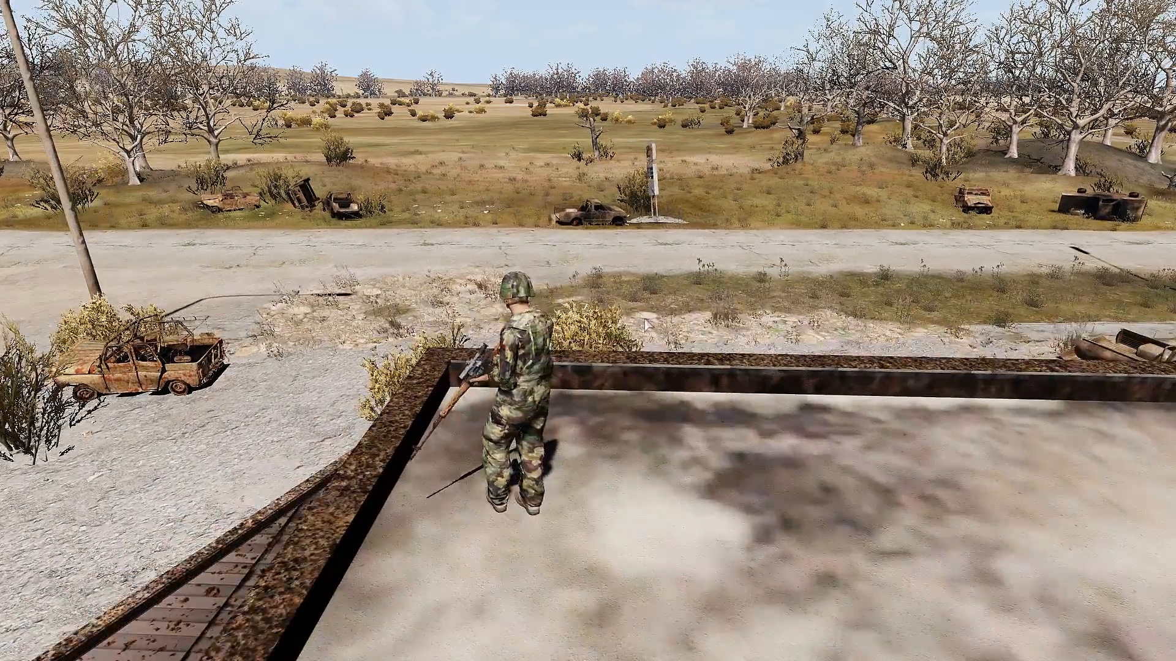
Observe the Marksman's ambient animation from behind, with the fuel station yard and the squad's approach field in view.
right_click_drag(644, 322, 433, 325)
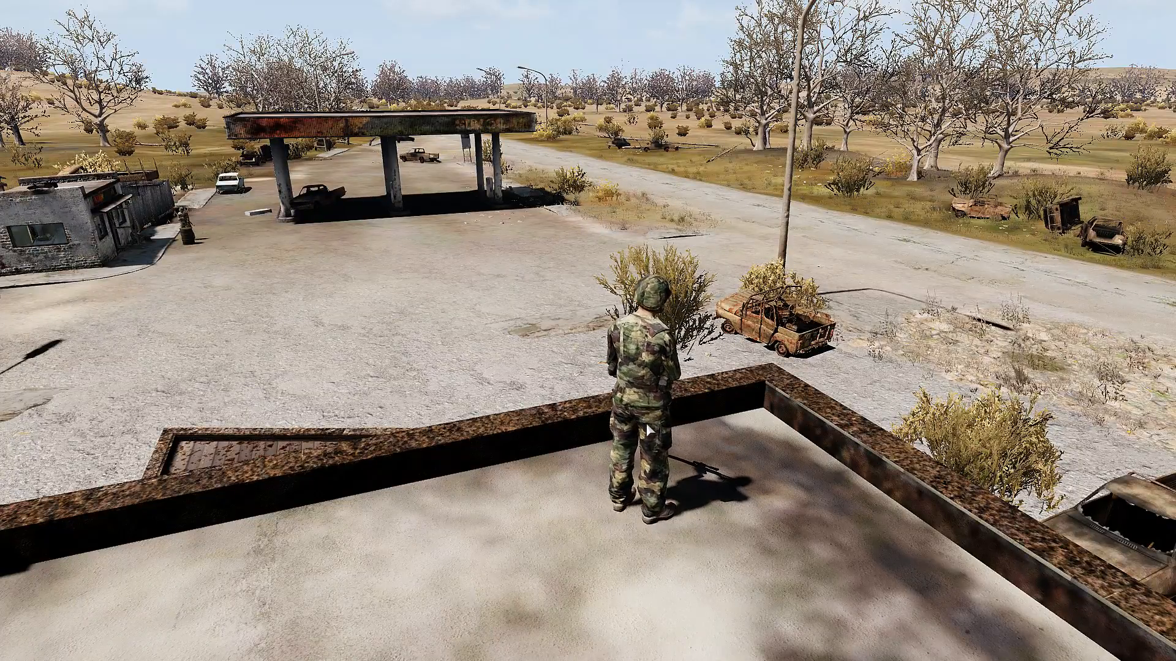
key("d")
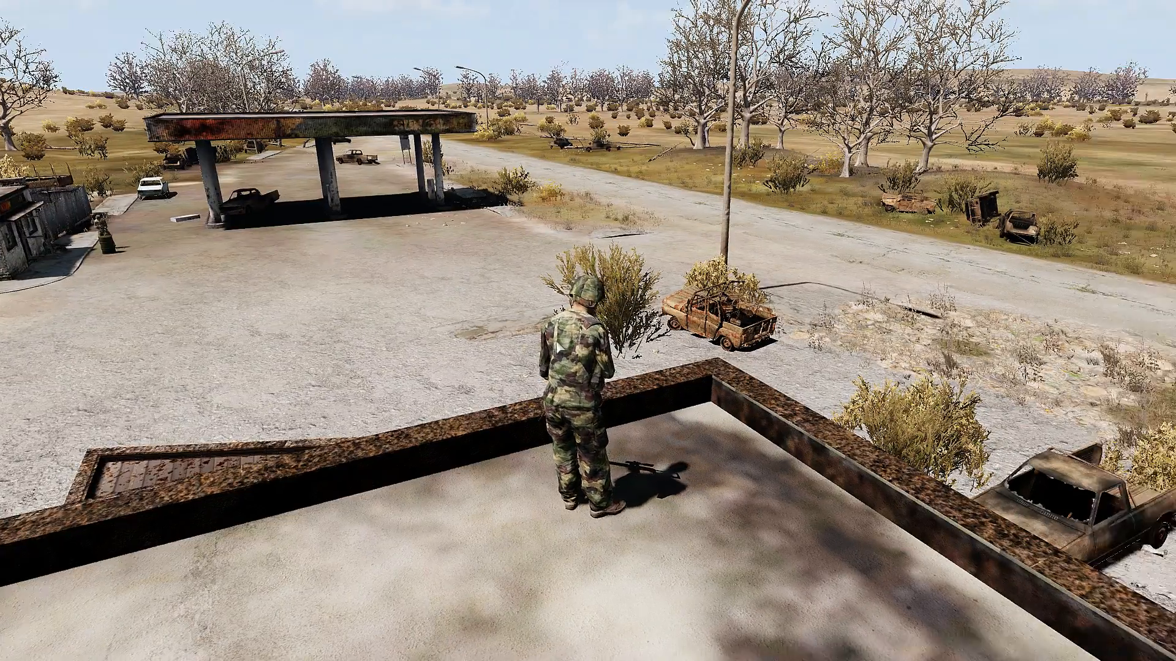
right_click_drag(559, 348, 705, 328)
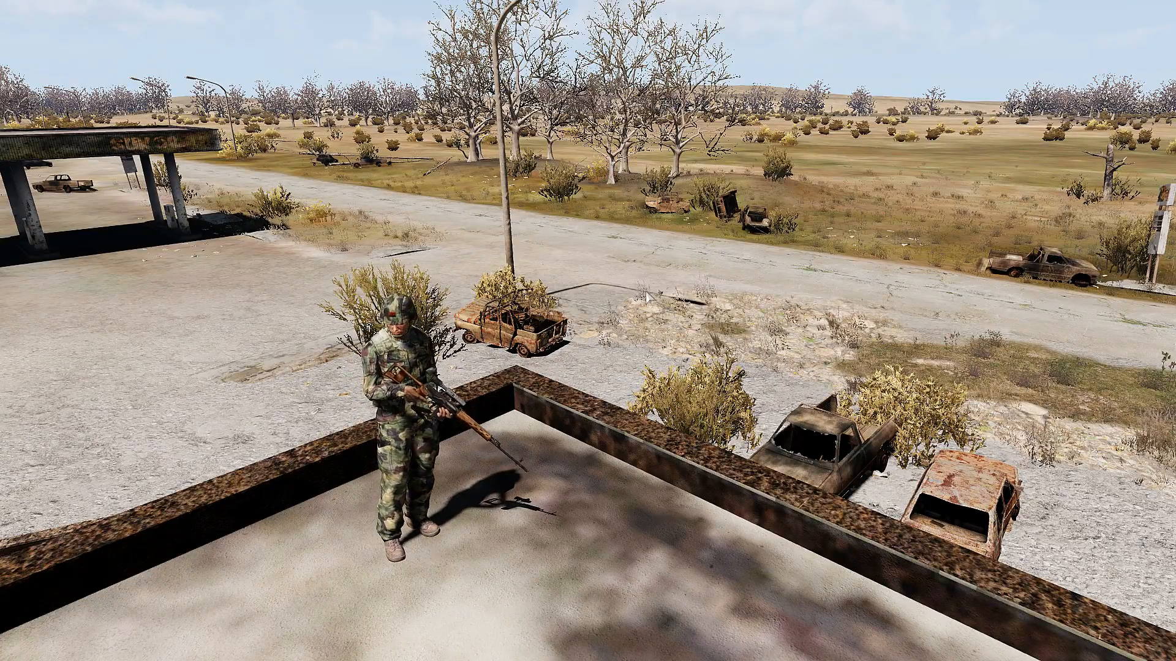
right_click_drag(647, 297, 658, 296)
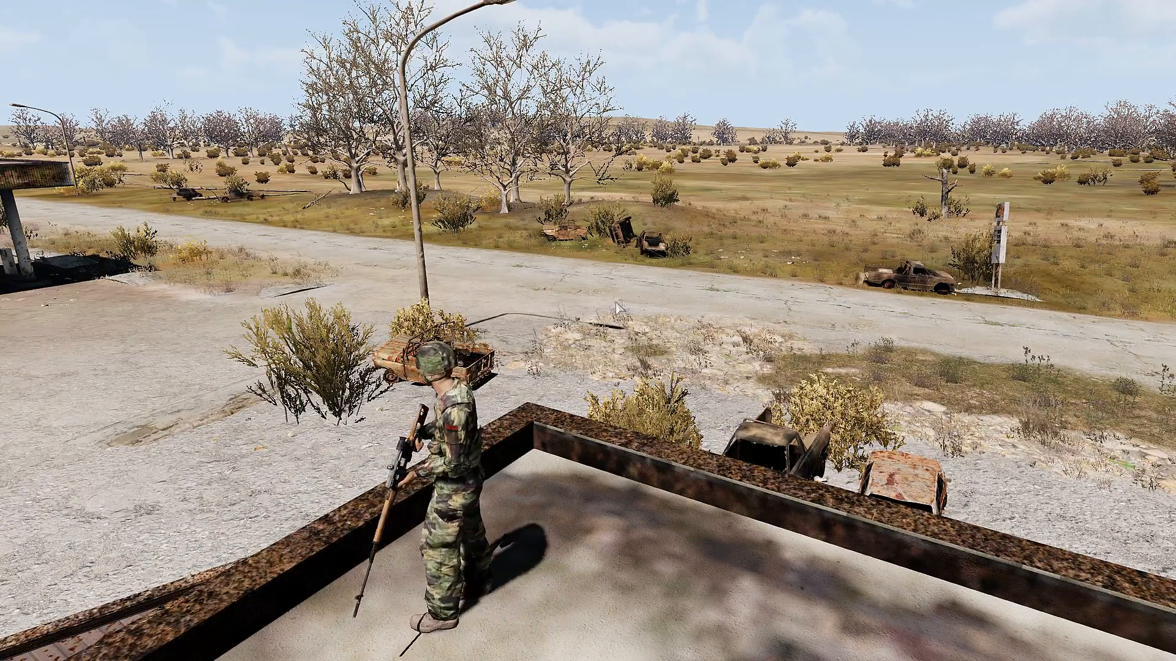
right_click_drag(617, 308, 527, 291)
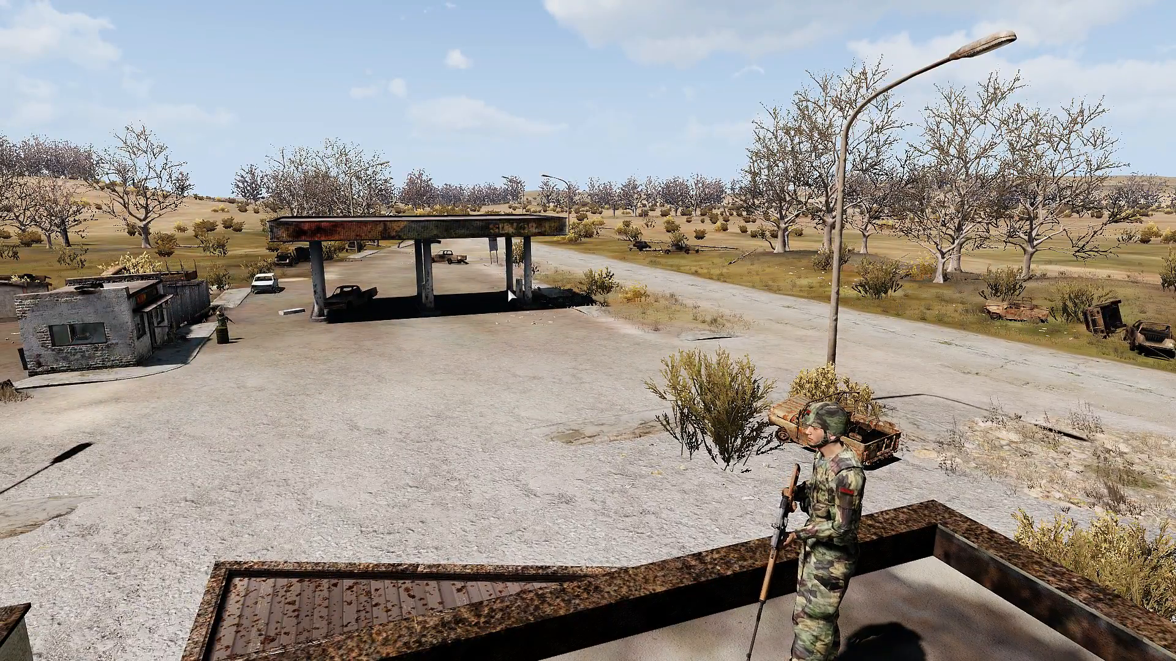
right_click_drag(472, 267, 554, 265)
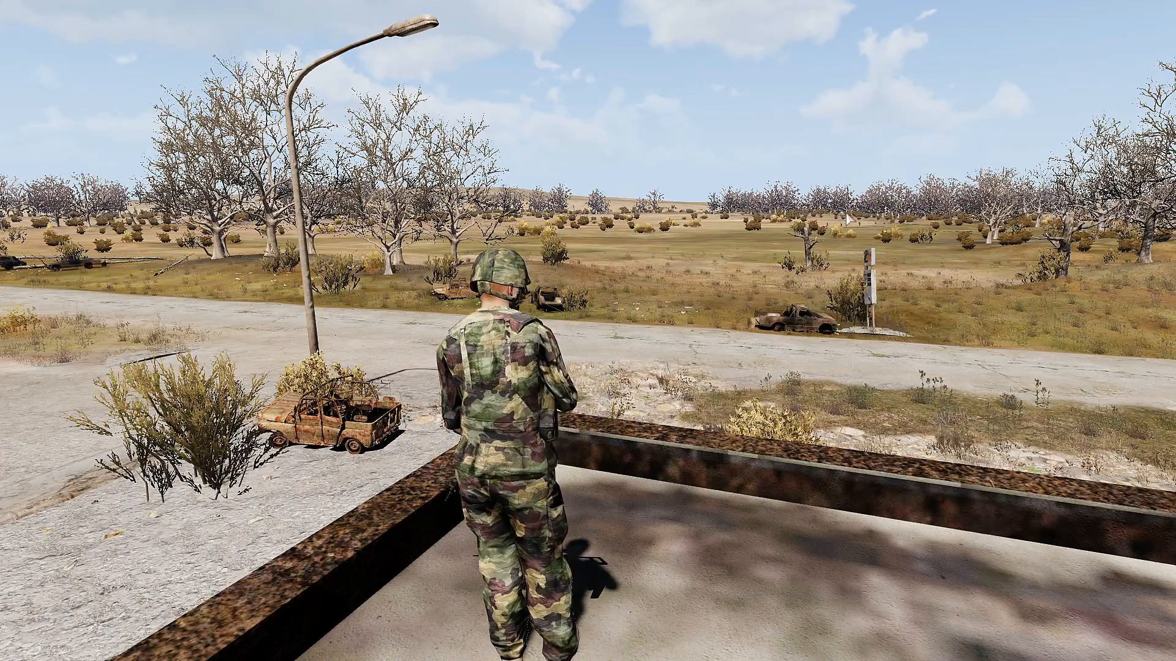
scroll(678, 373, "down", 2)
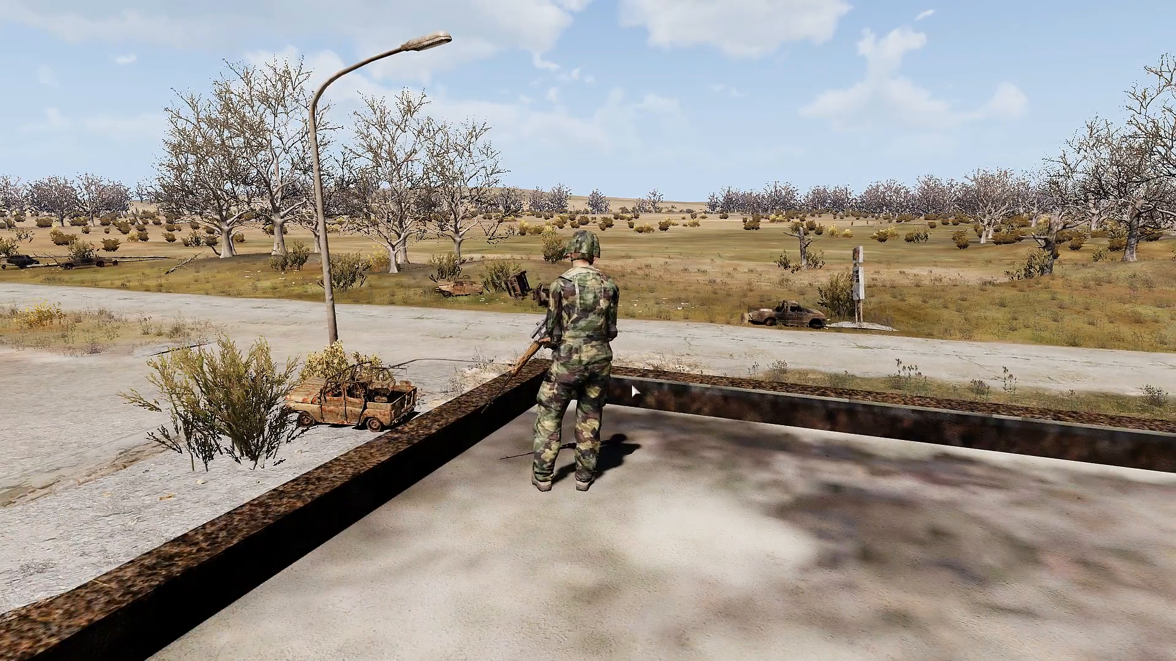
scroll(821, 350, "up", 2)
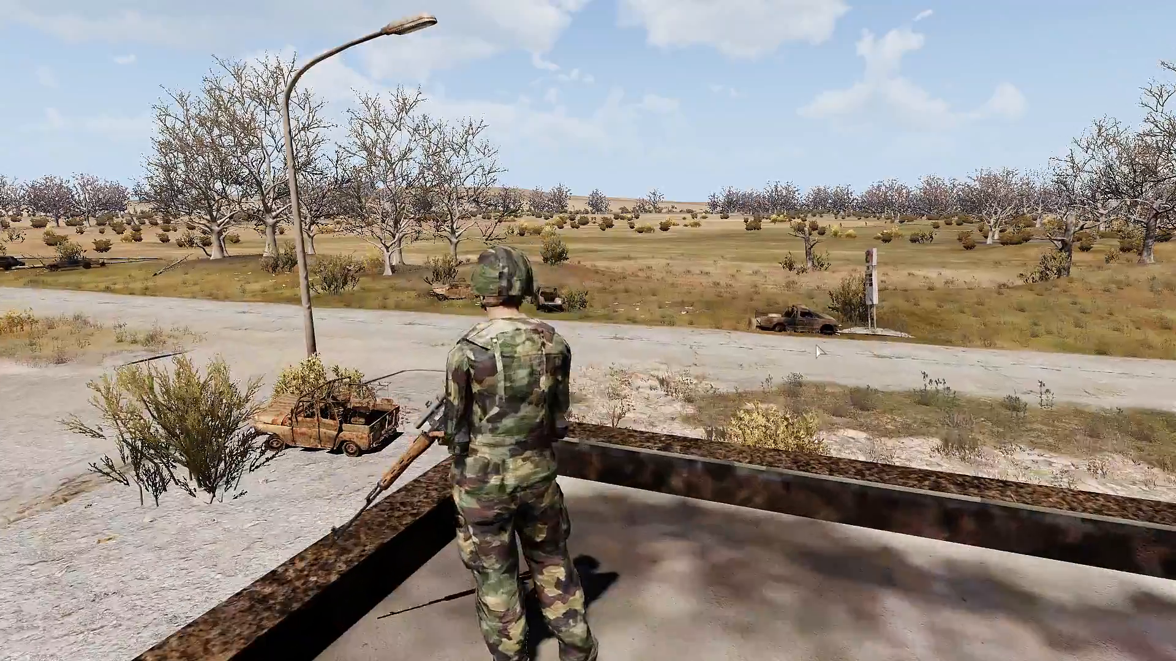
Watch how the rooftop Marksman's stance and aim react to the approaching squad during the firefight.
right_click_drag(829, 347, 763, 344)
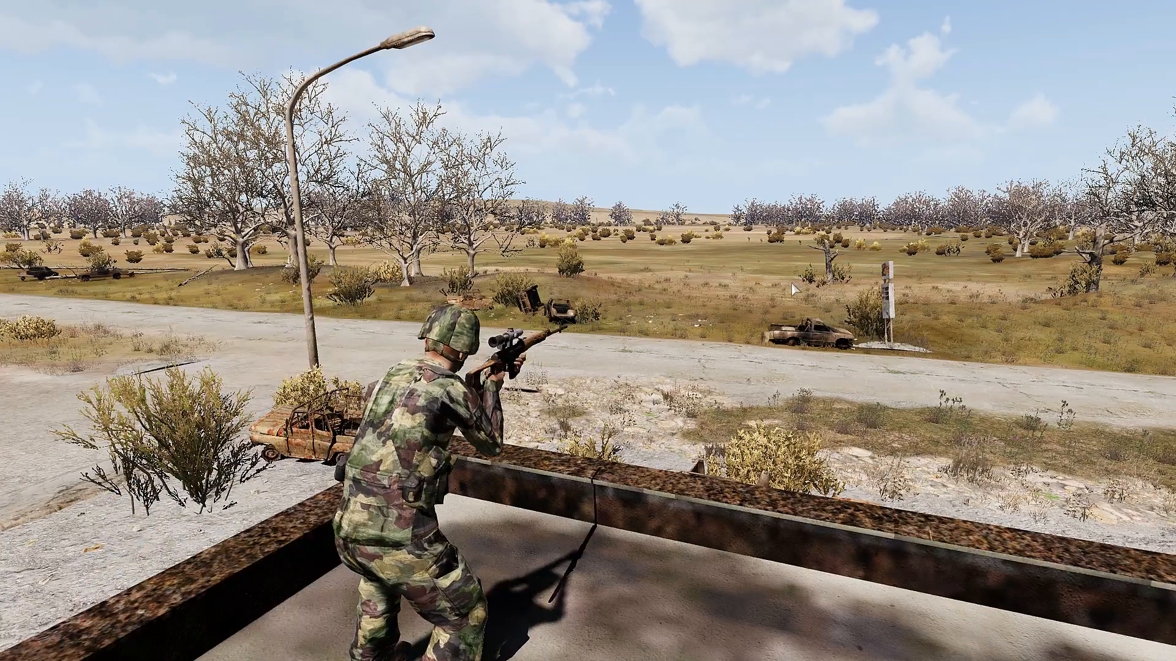
scroll(789, 292, "down", 3)
right_click_drag(790, 293, 740, 299)
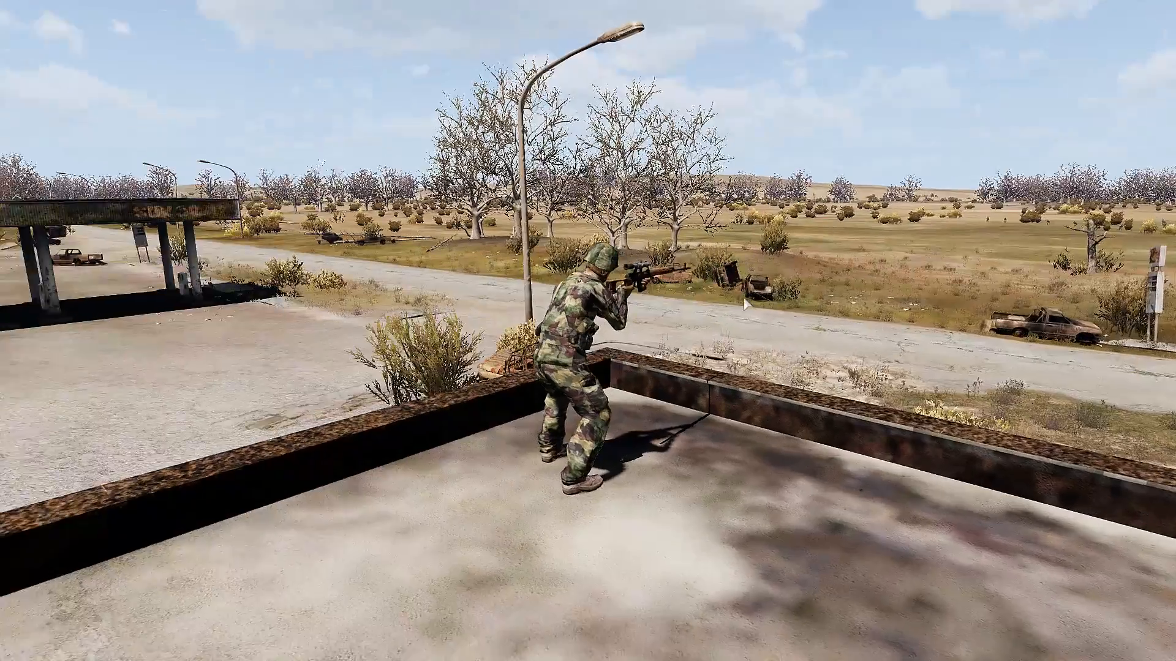
scroll(739, 300, "up", 2)
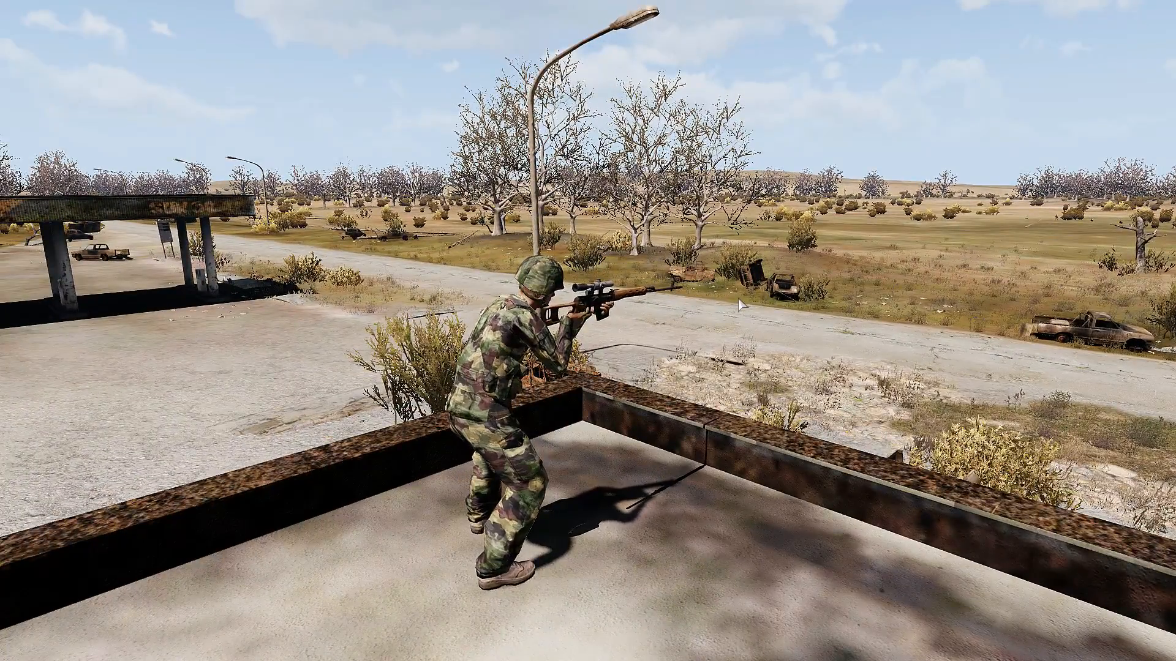
key("d")
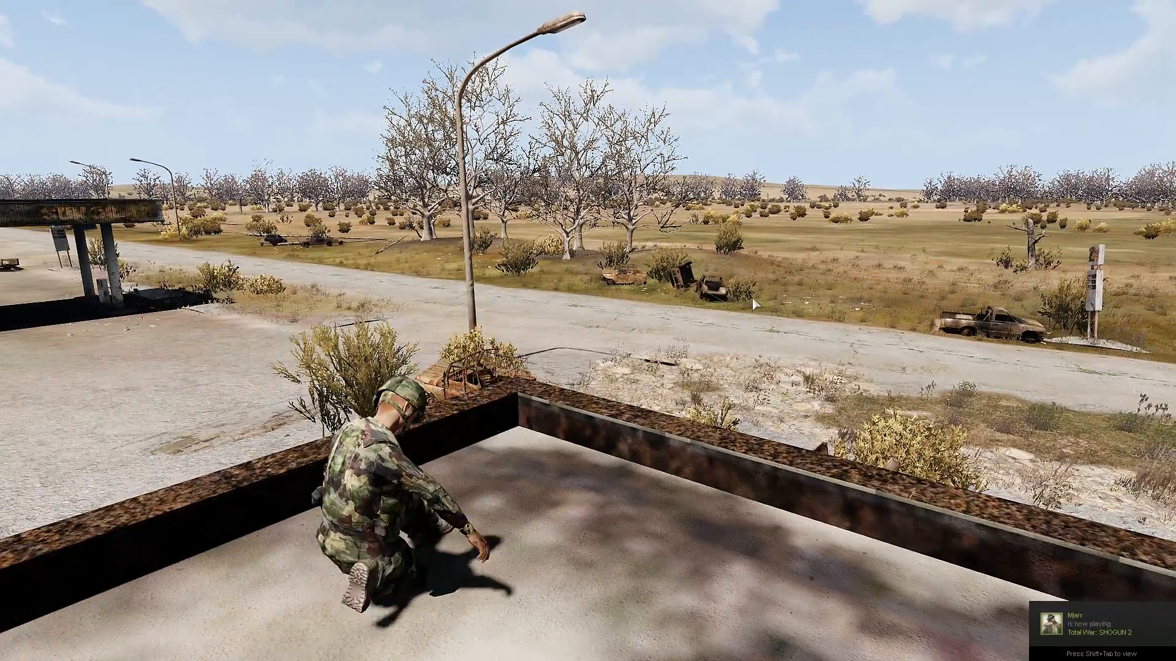
right_click_drag(753, 304, 677, 322)
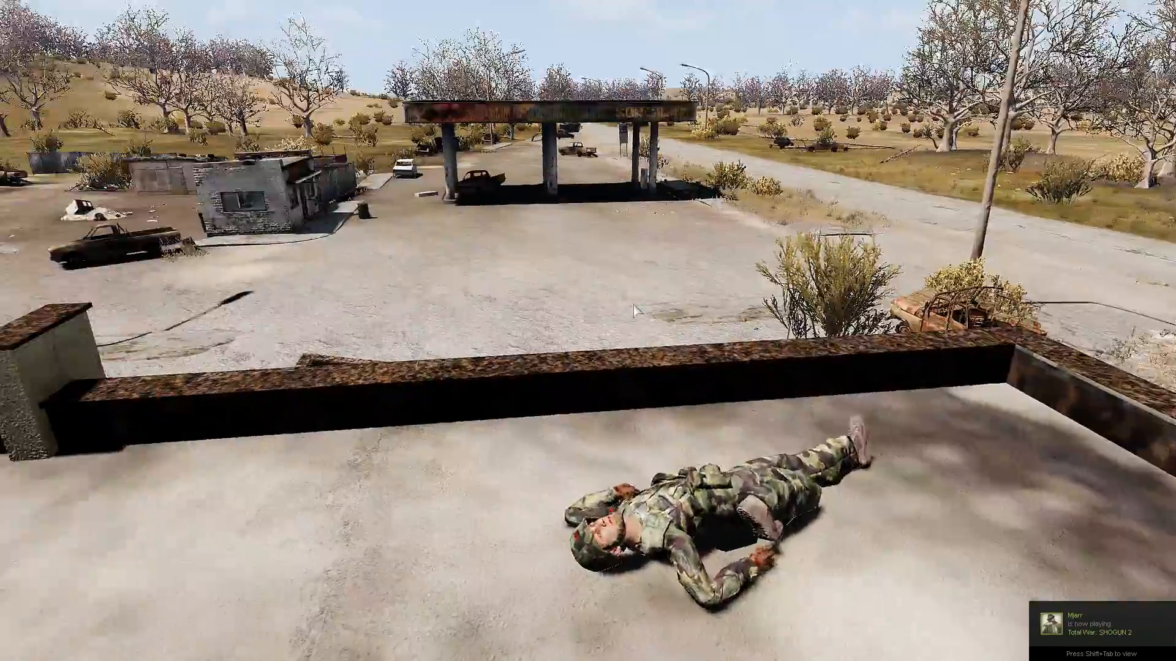
Inspect the small brick building and the road side of the yard, ending with an elevated view of both buildings.
key("w")
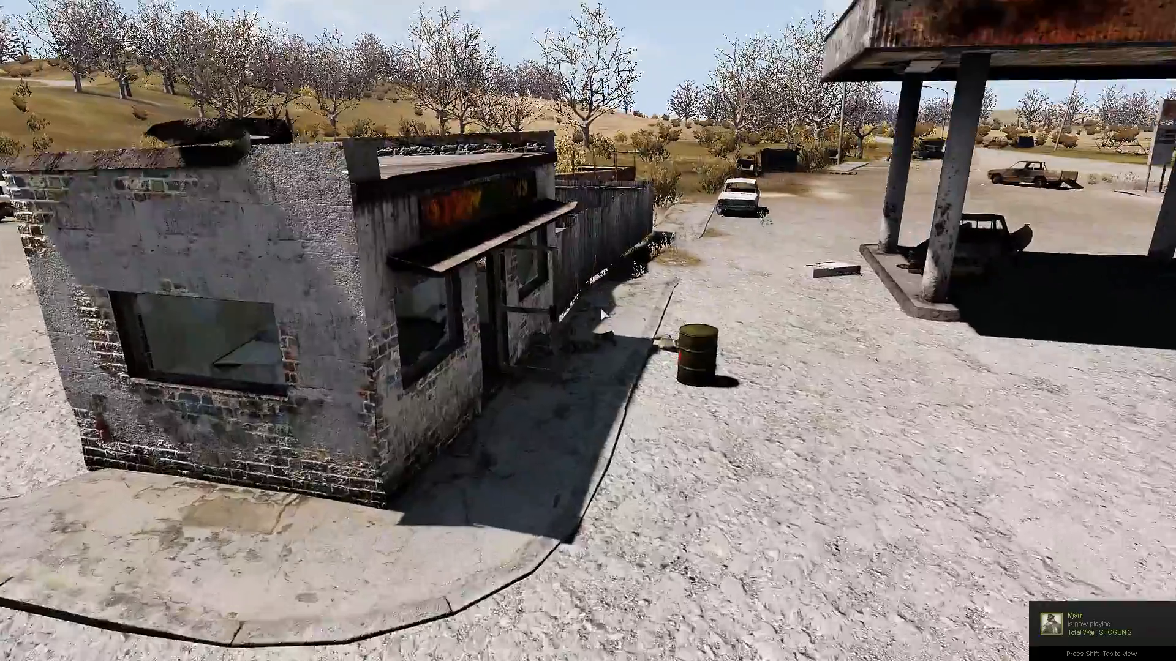
key("w")
right_click_drag(603, 314, 355, 283)
key("w")
key("s")
key("w")
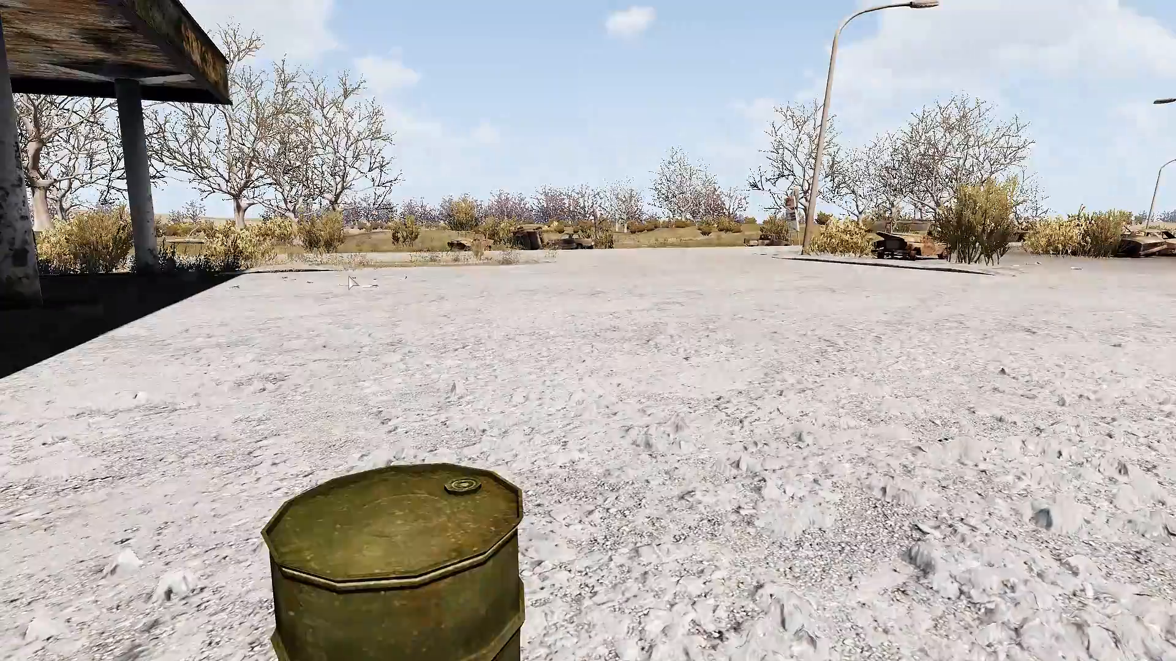
key("a")
key("q")
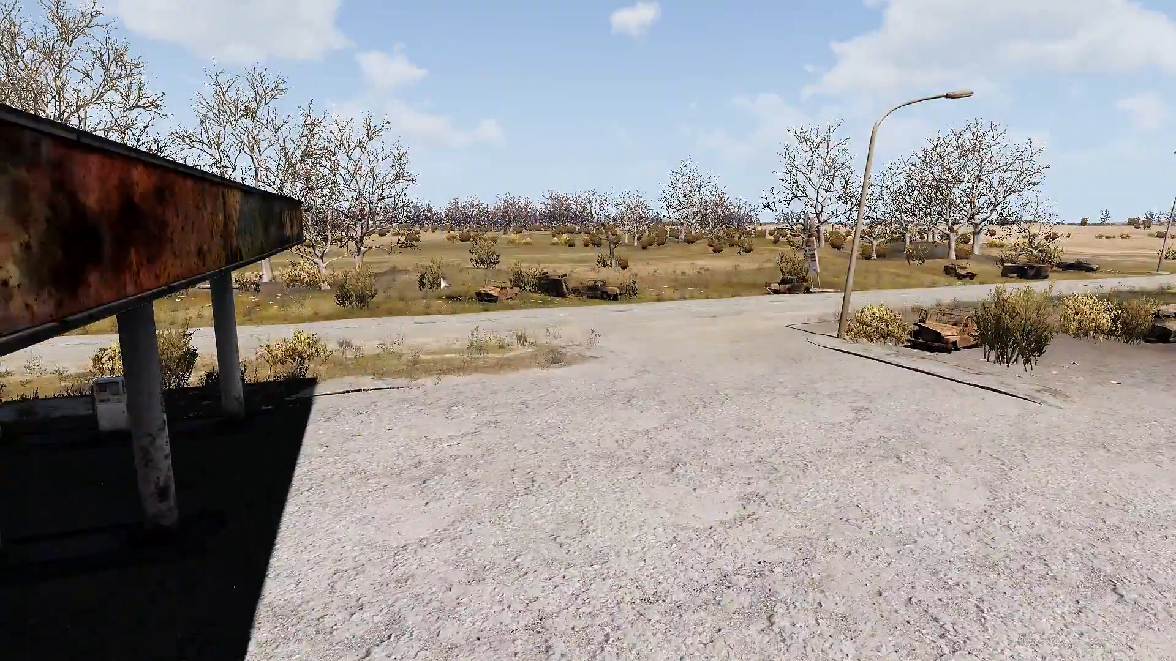
key("q")
right_click_drag(350, 284, 442, 297)
key("w")
key("z")
key("z")
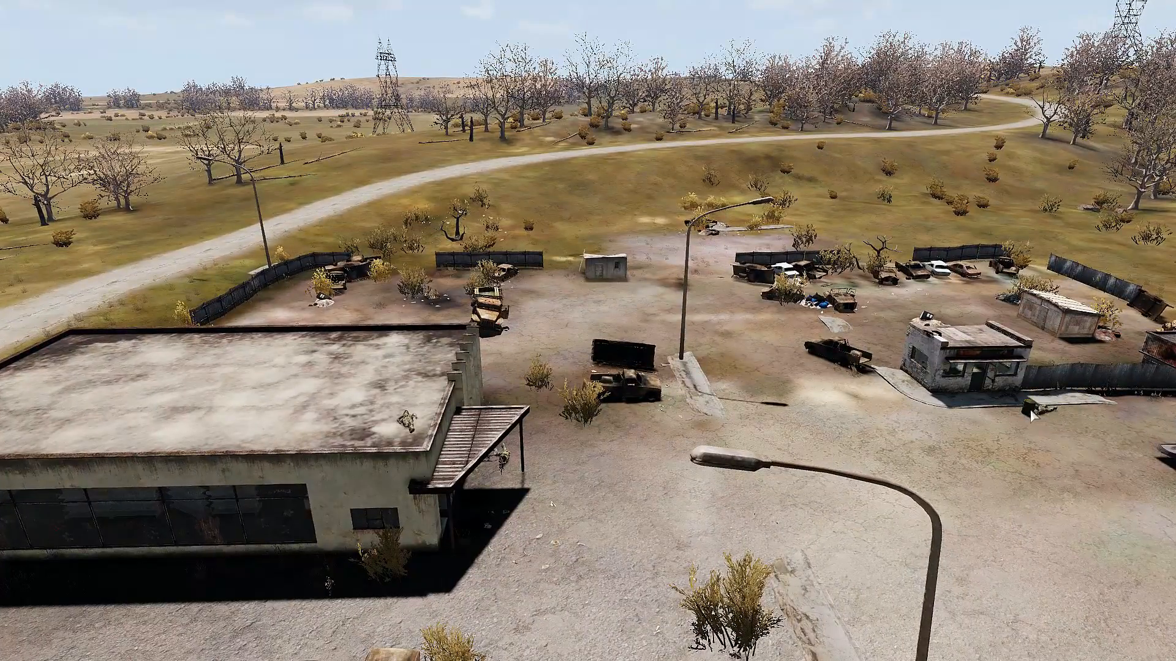
Close the Splendid Camera and leave the mission for the scenario editor.
key("Escape")
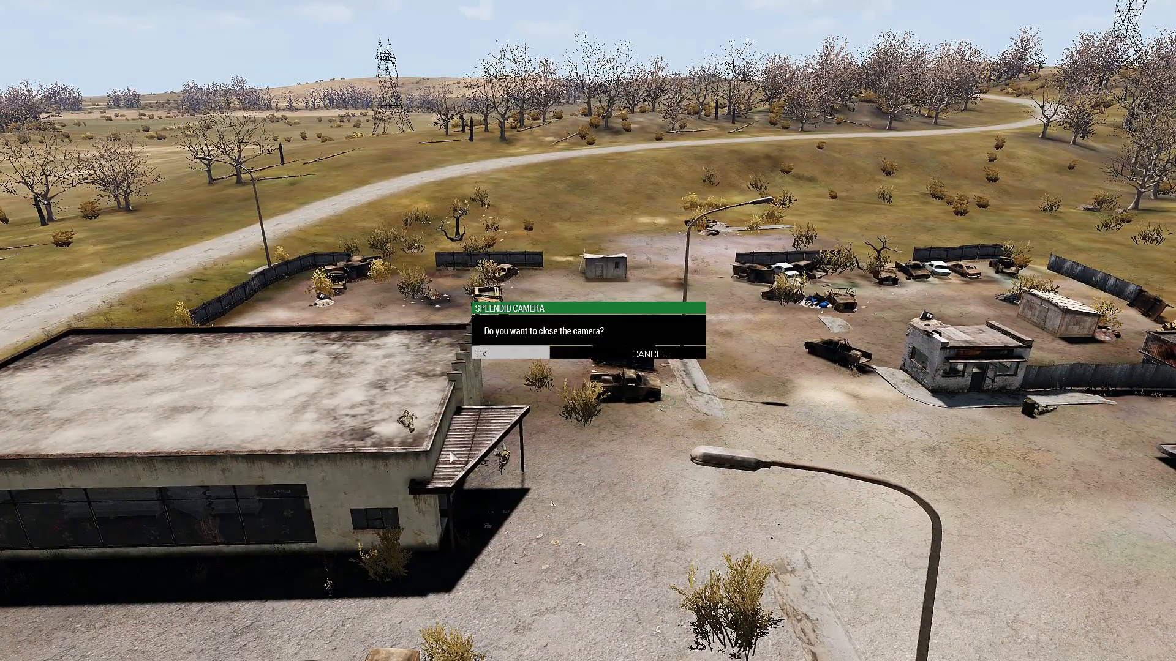
left_click(515, 357)
key("Escape")
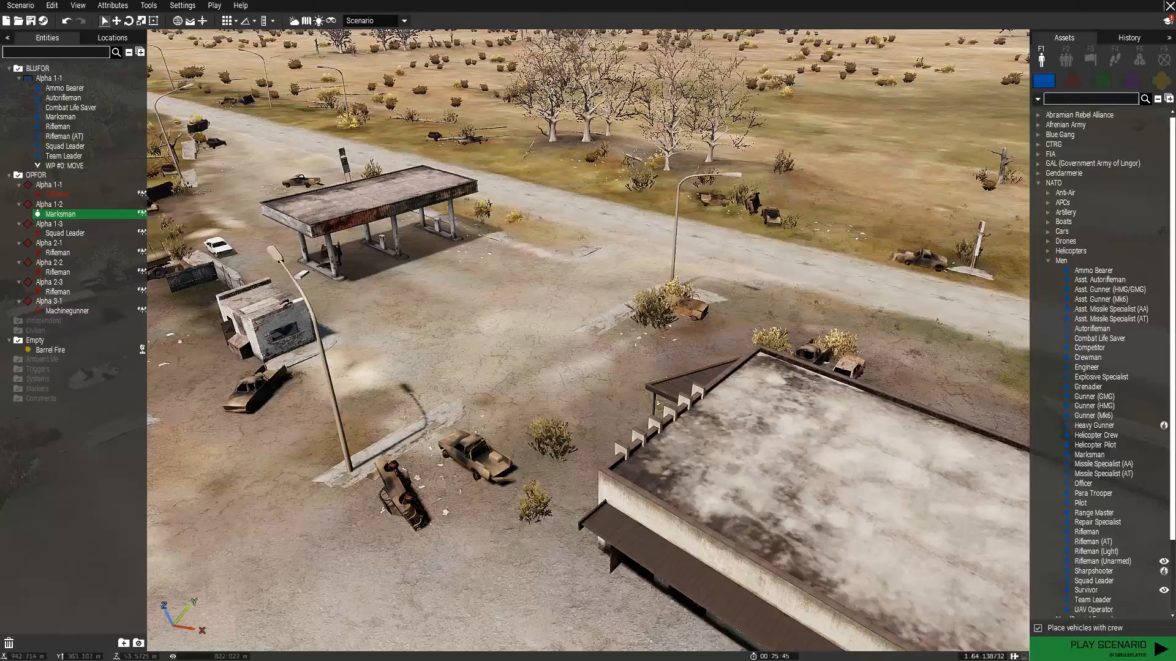
Set the variable name of the OPFOR Machinegunner beside the large building to a1.
mouse_move(430, 349)
right_mouse_down()
mouse_move(559, 339)
mouse_move(445, 342)
right_mouse_up()
key("a")
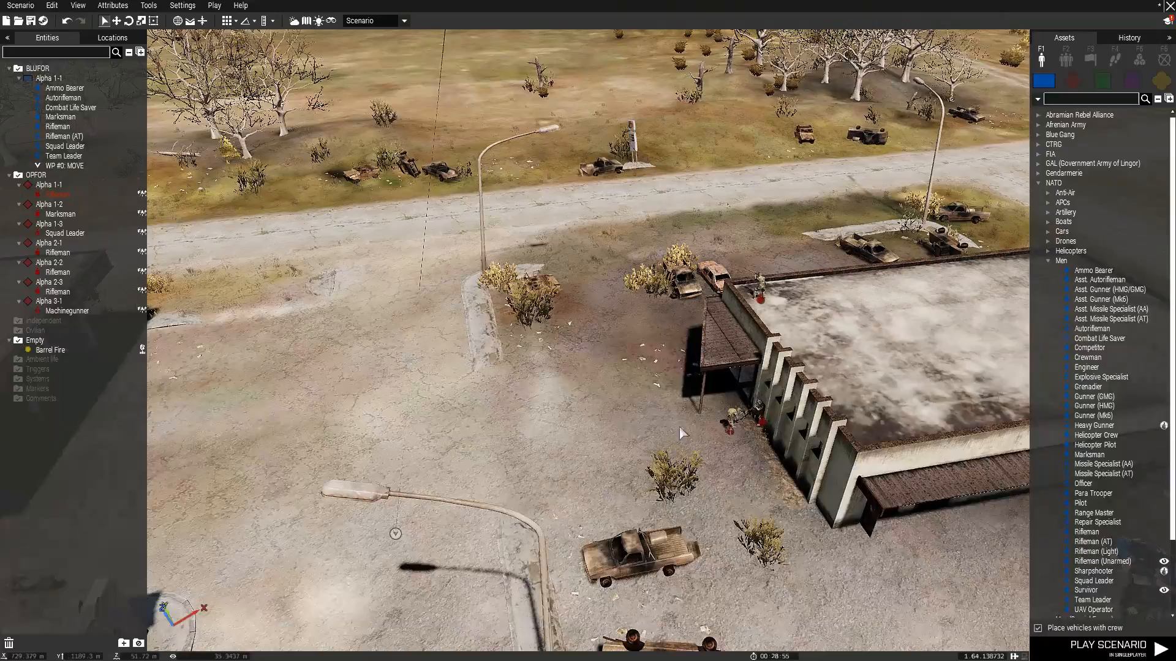
double_click(729, 434)
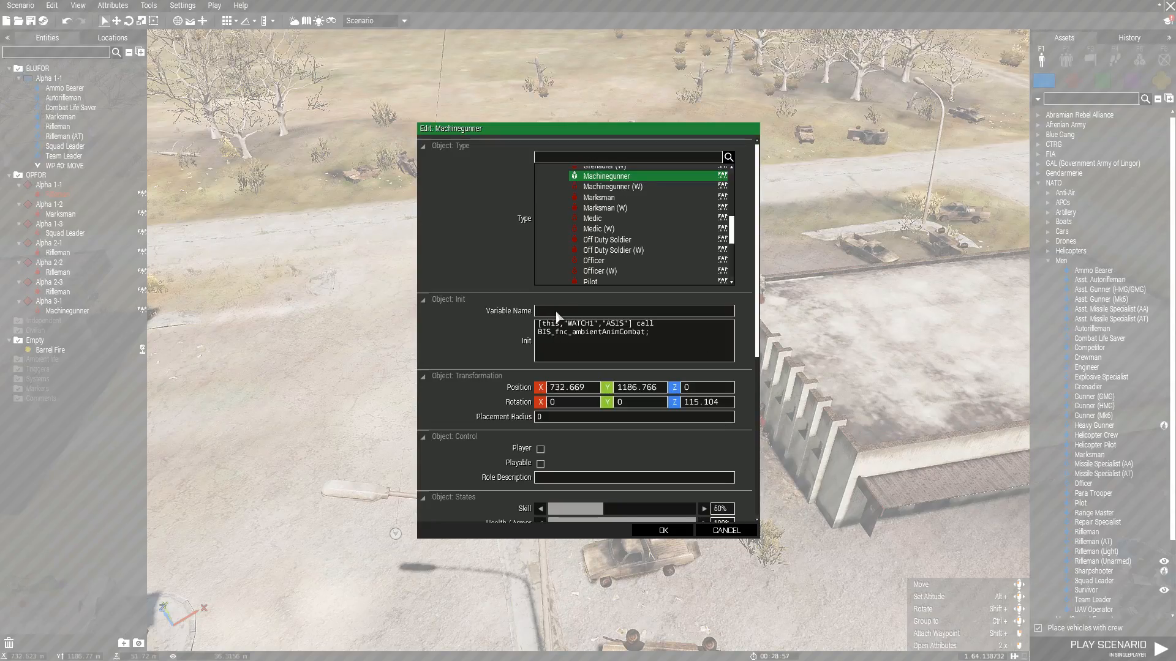
left_click(683, 533)
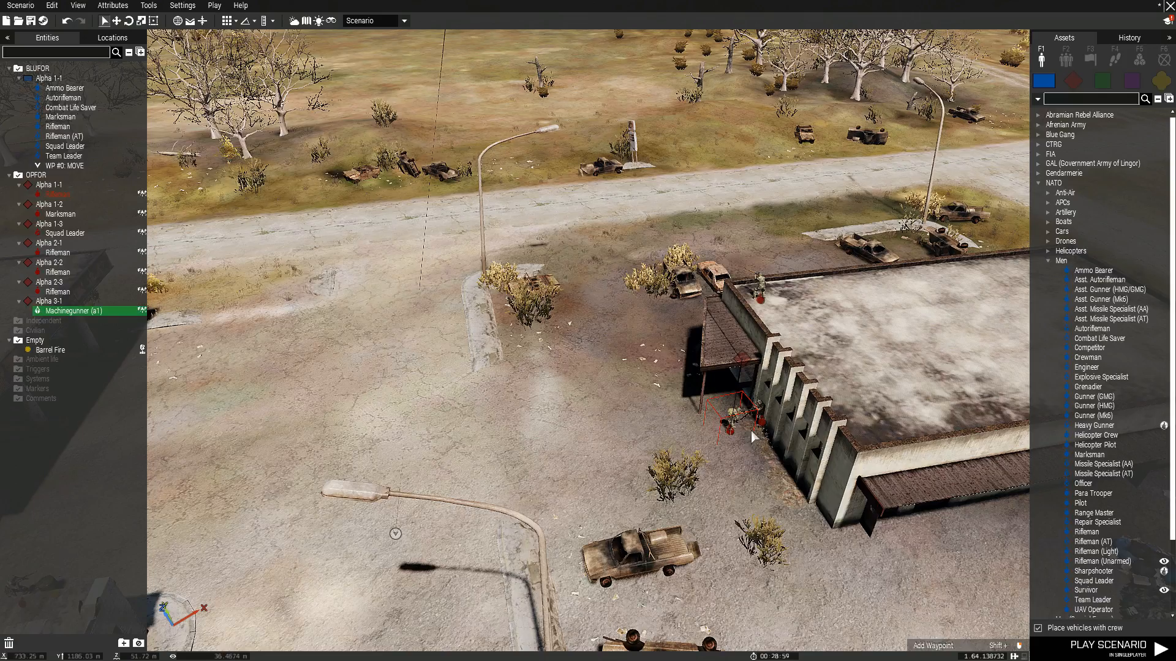
Set the variable names of the leaning Rifleman beside the large building to a2 and the WATCH1 Rifleman at the small building to a3.
double_click(760, 426)
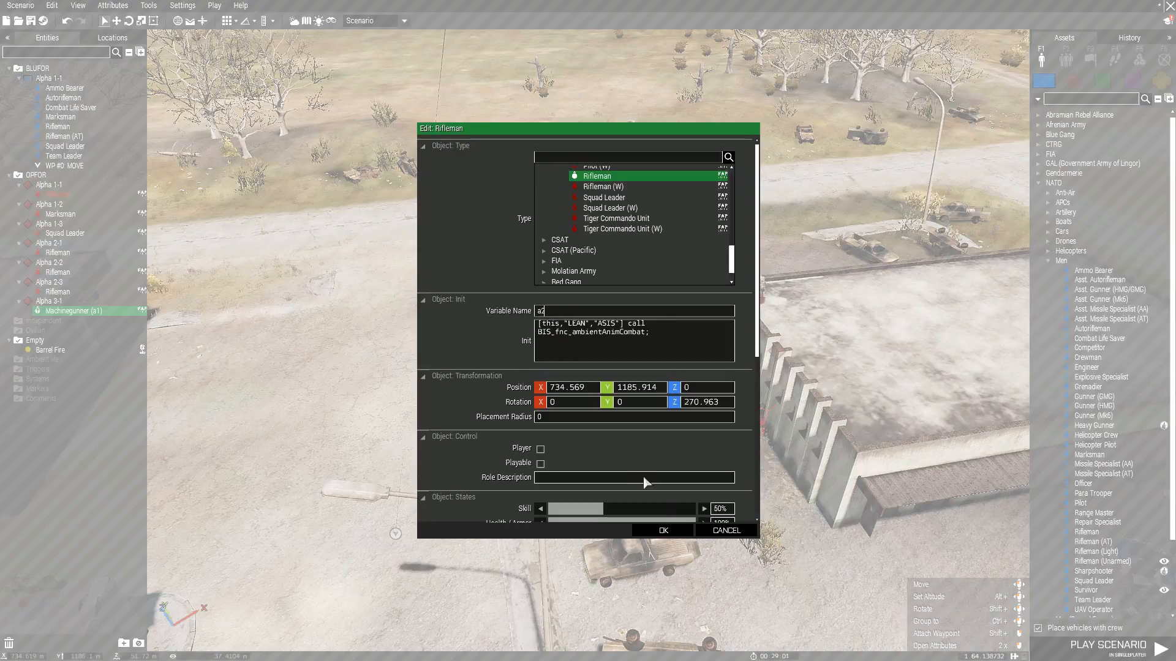
left_click(664, 531)
scroll(694, 471, "down", 3)
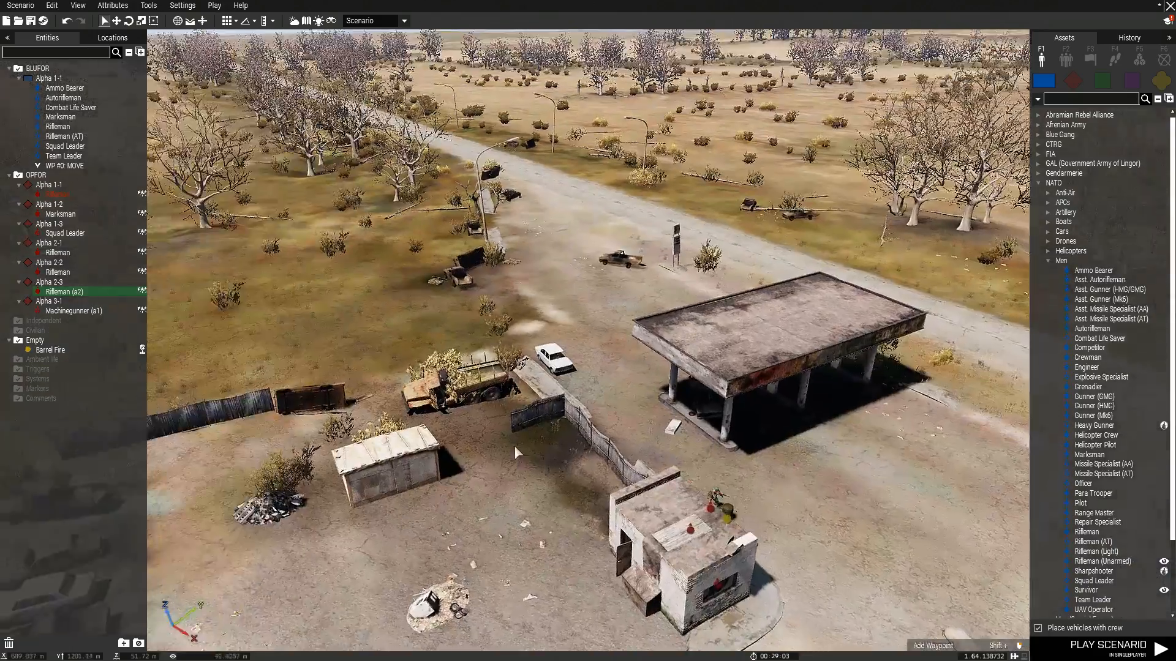
double_click(714, 507)
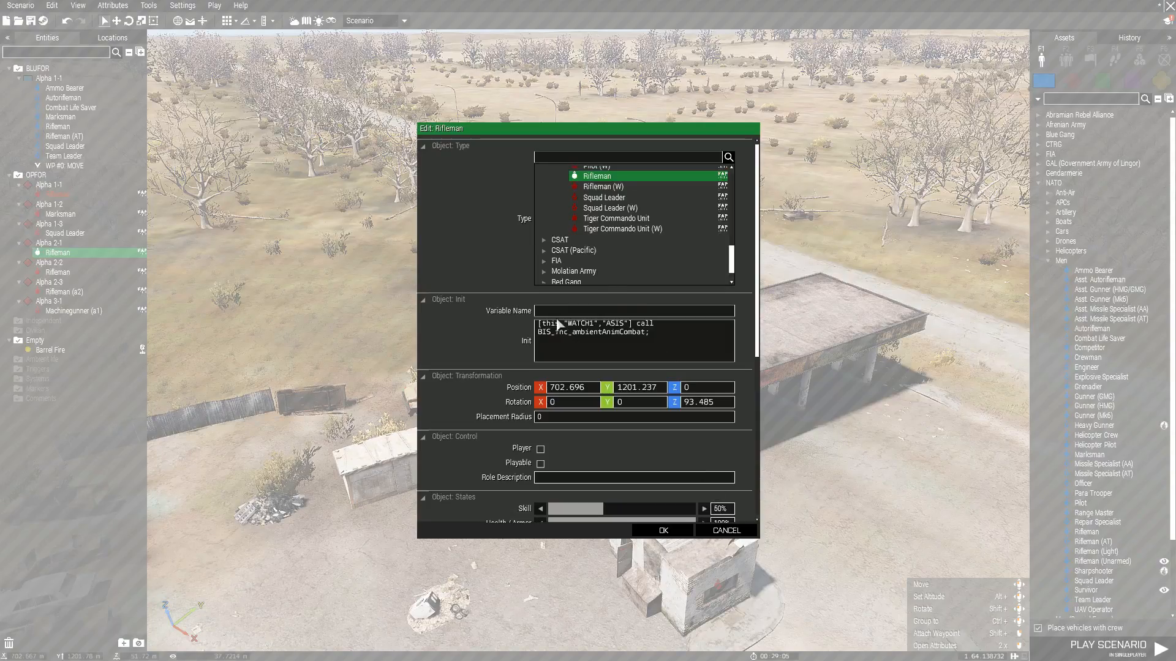
left_click(677, 533)
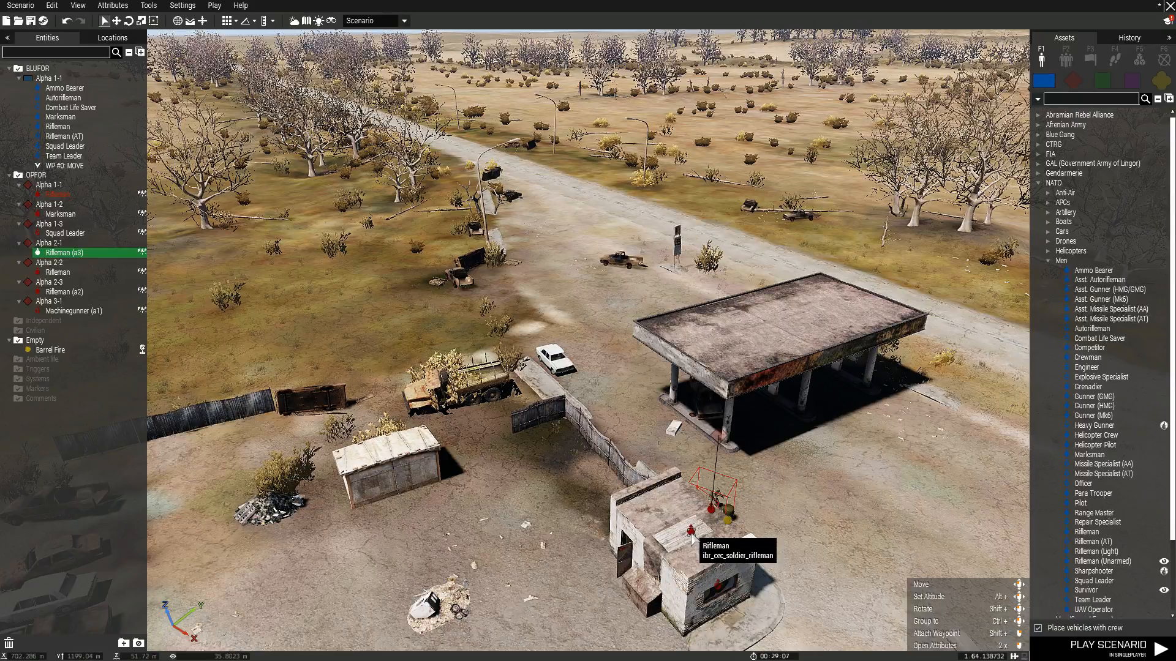
Name the small building's SIT_LOW Rifleman a4 and its Squad Leader a5.
double_click(692, 534)
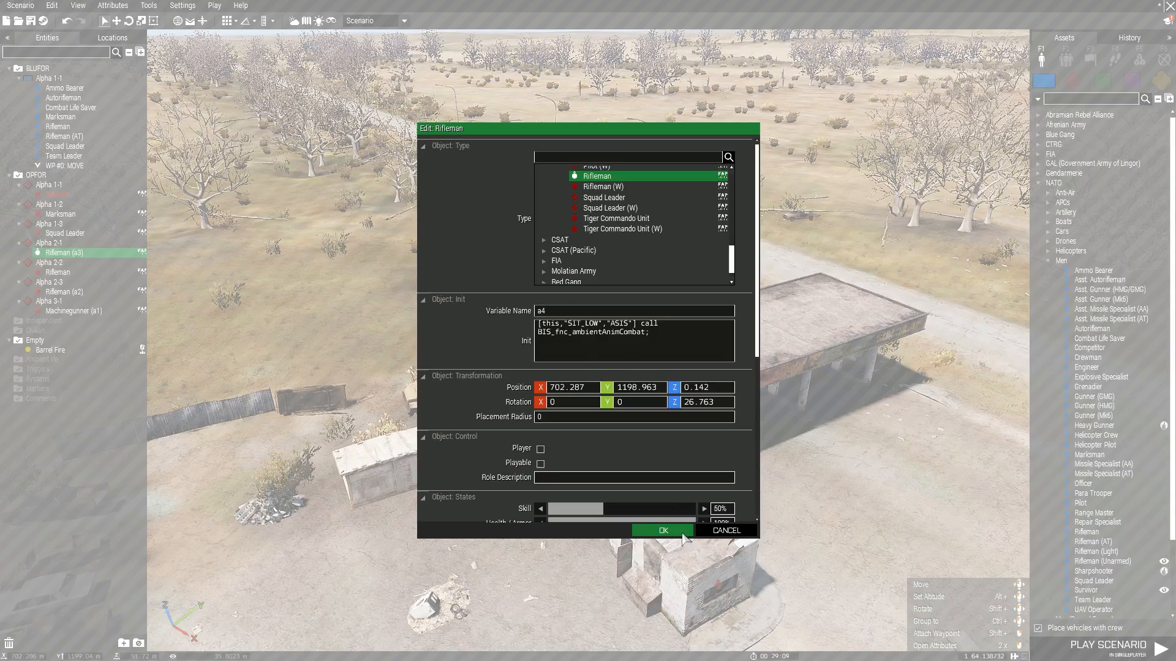
left_click(682, 532)
double_click(715, 584)
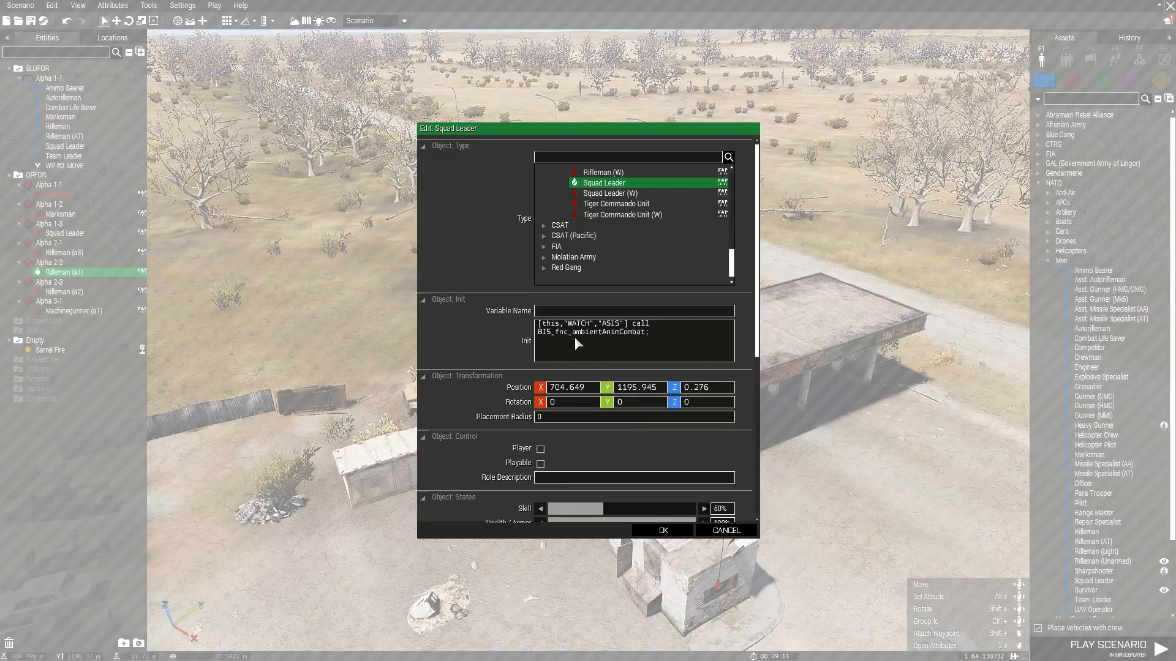
left_click(661, 530)
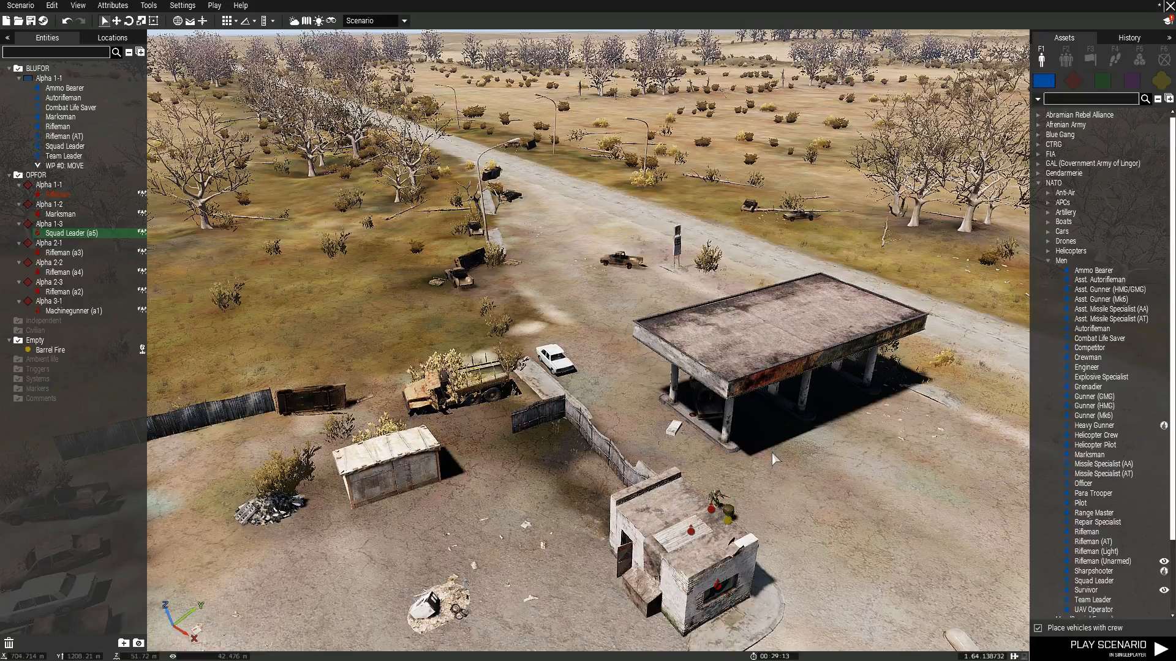
Place an OPFOR Cecanian Army Officer among the shelves inside the large building.
key("w")
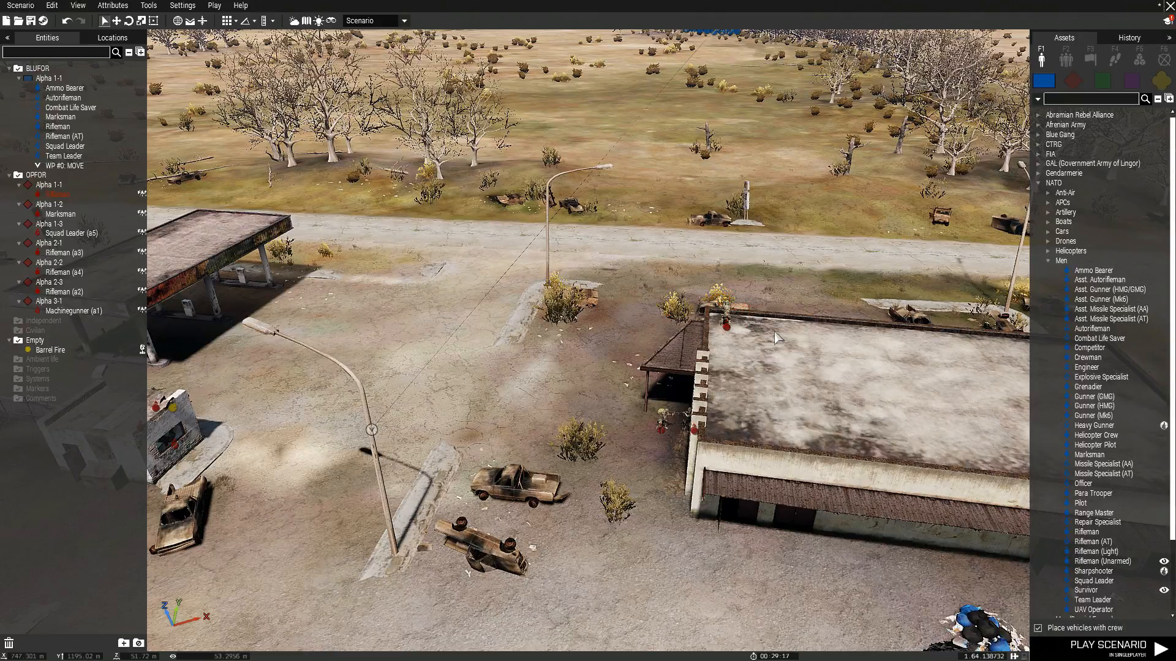
key("a")
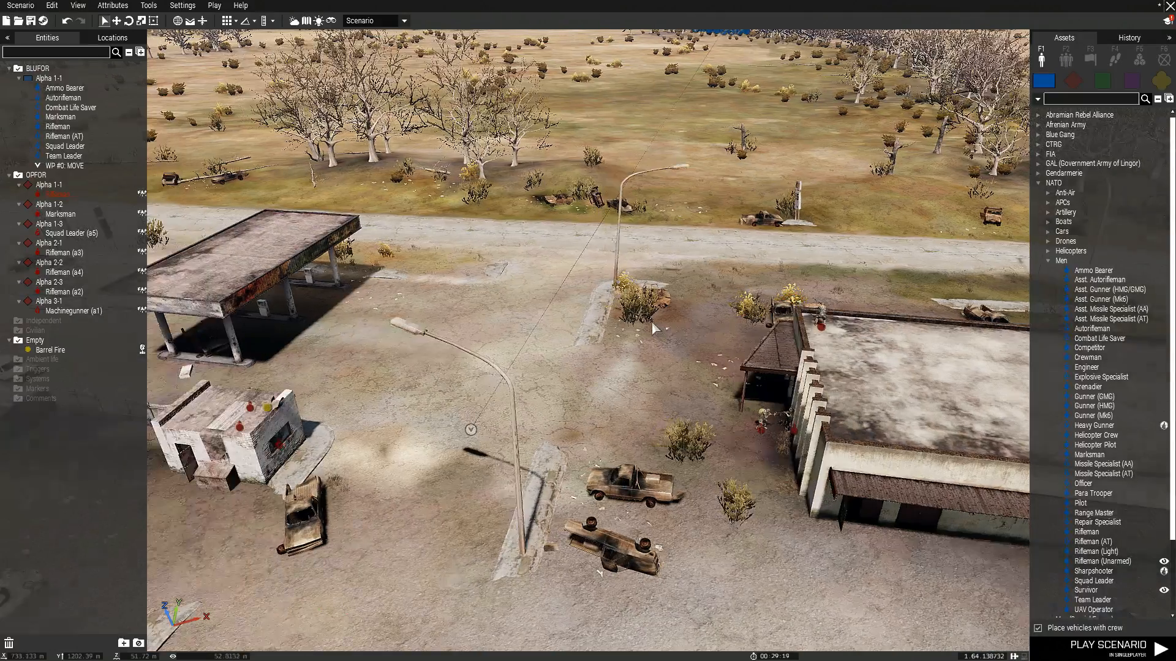
right_click_drag(607, 315, 810, 211)
scroll(712, 303, "up", 5)
left_click(1070, 81)
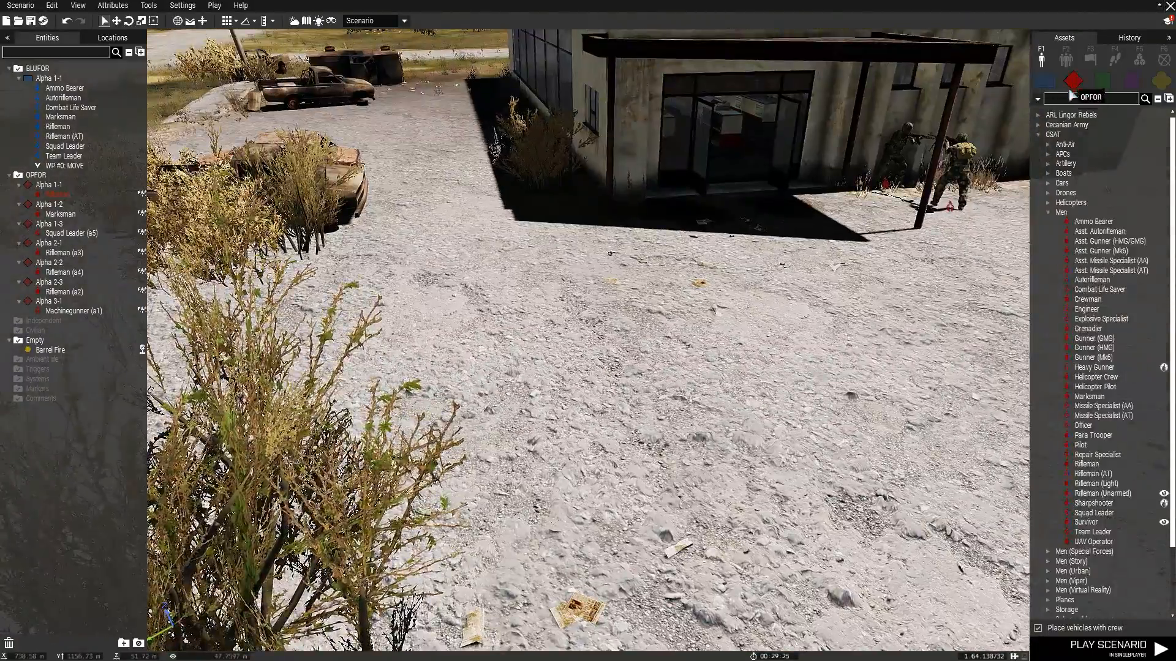
left_click(1039, 134)
left_click(1038, 125)
left_click(1048, 144)
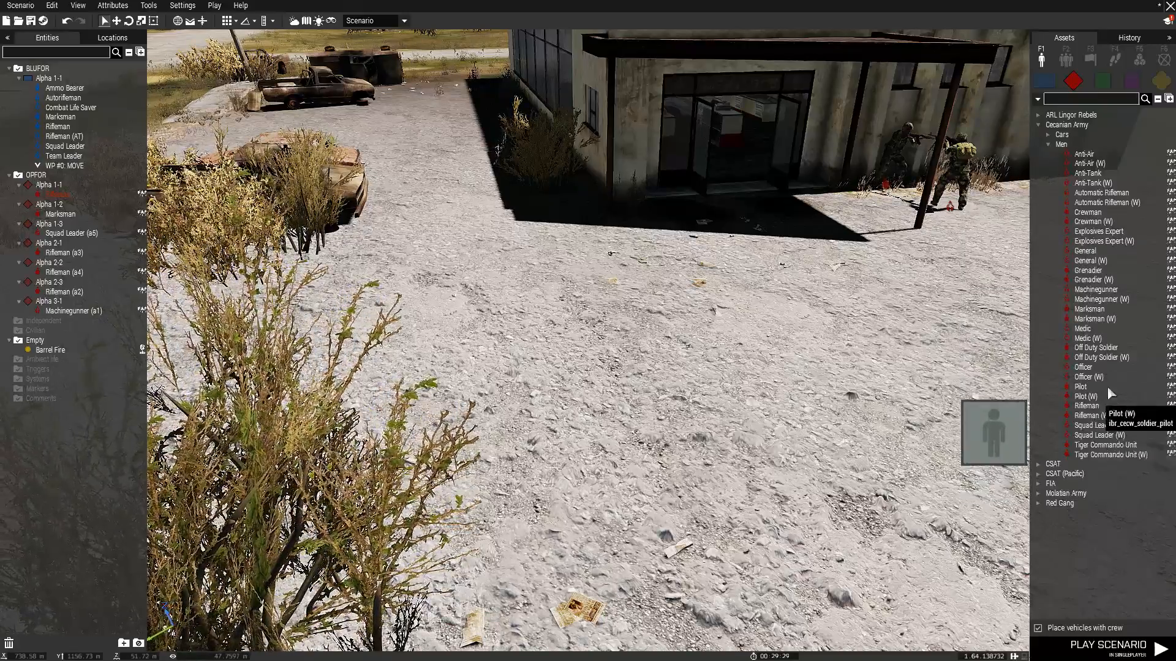
left_click(1093, 369)
key("w")
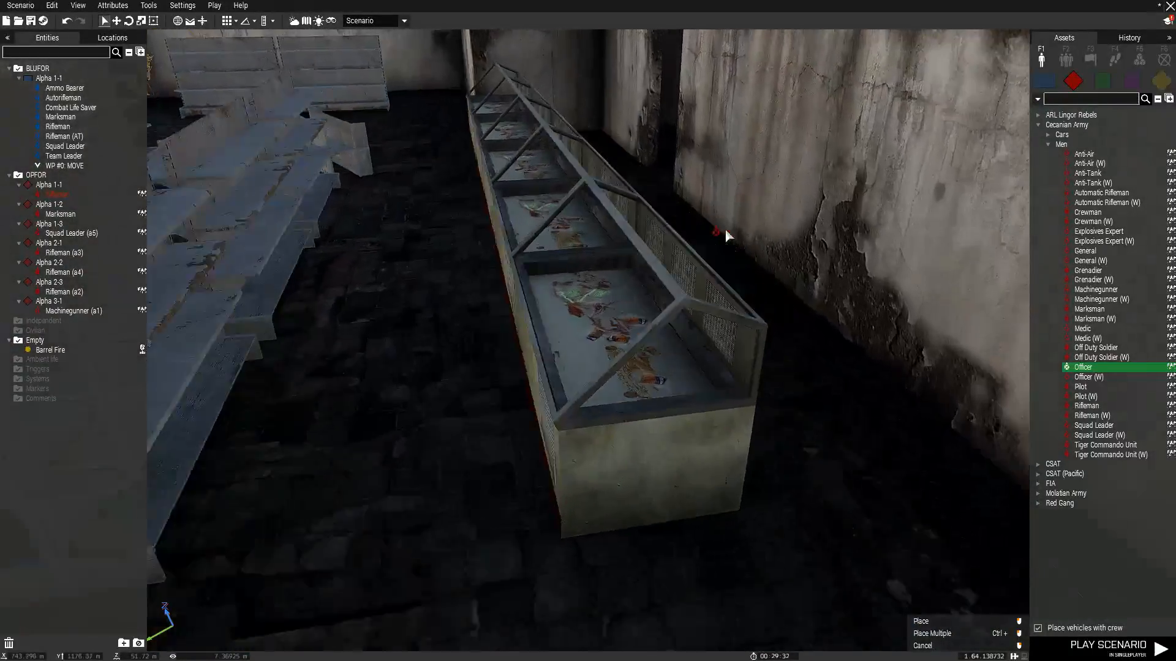
right_click_drag(725, 229, 667, 322)
left_click(667, 321)
Set the variable name of the Officer inside the large building to a6.
double_click(663, 319)
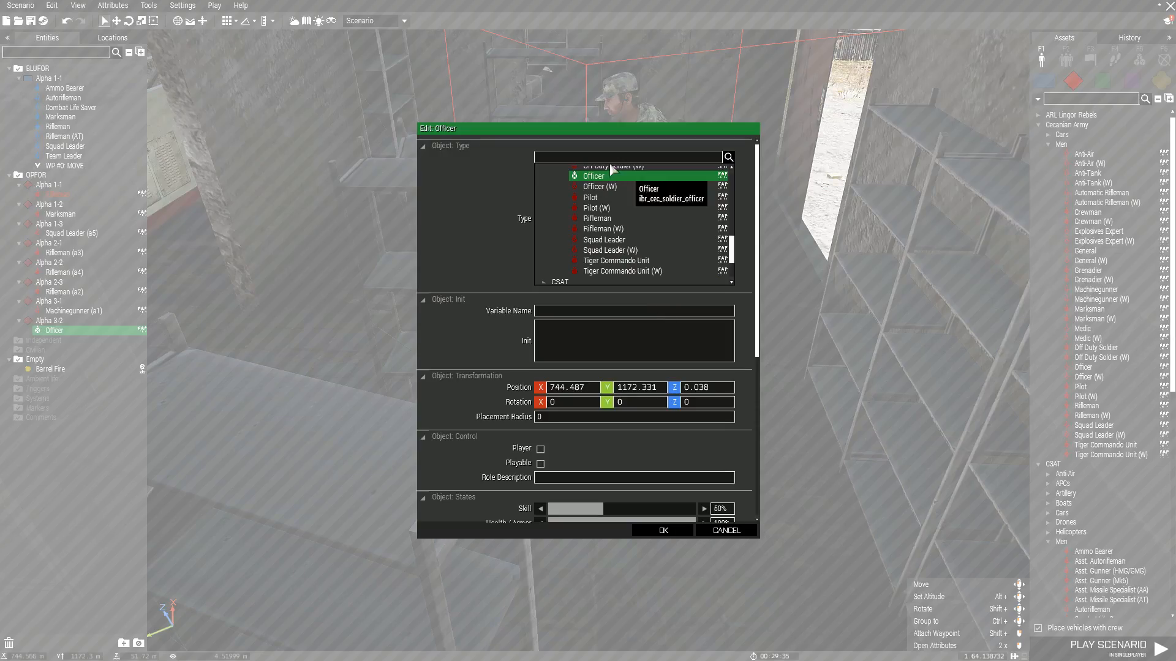
left_click(663, 532)
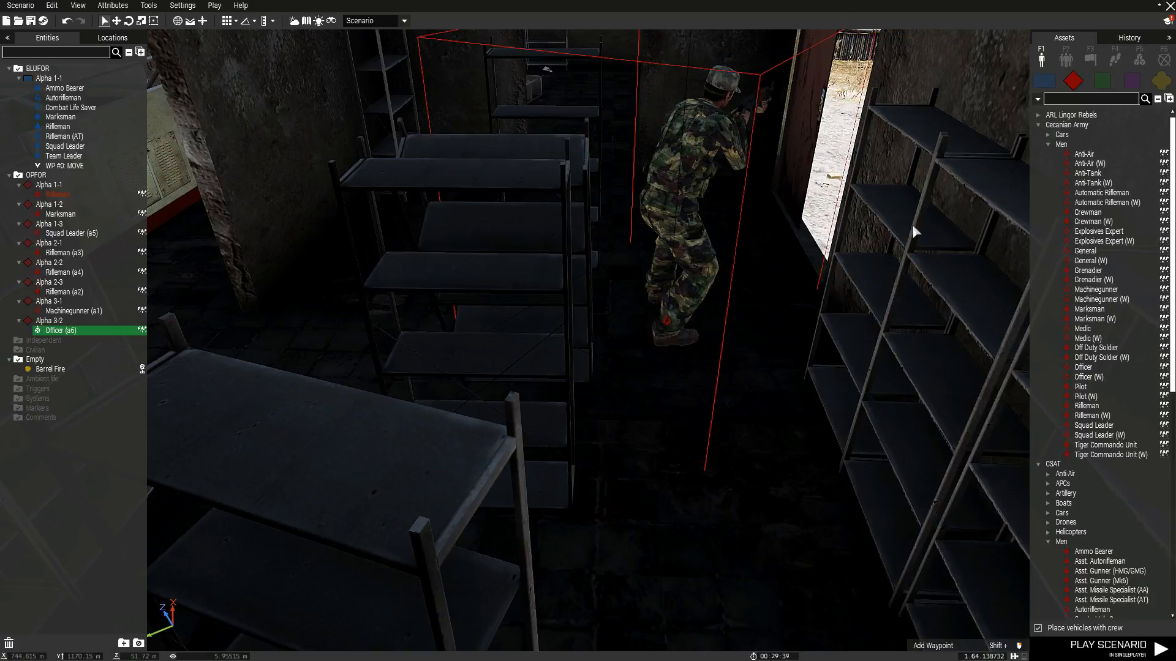
left_click(864, 215)
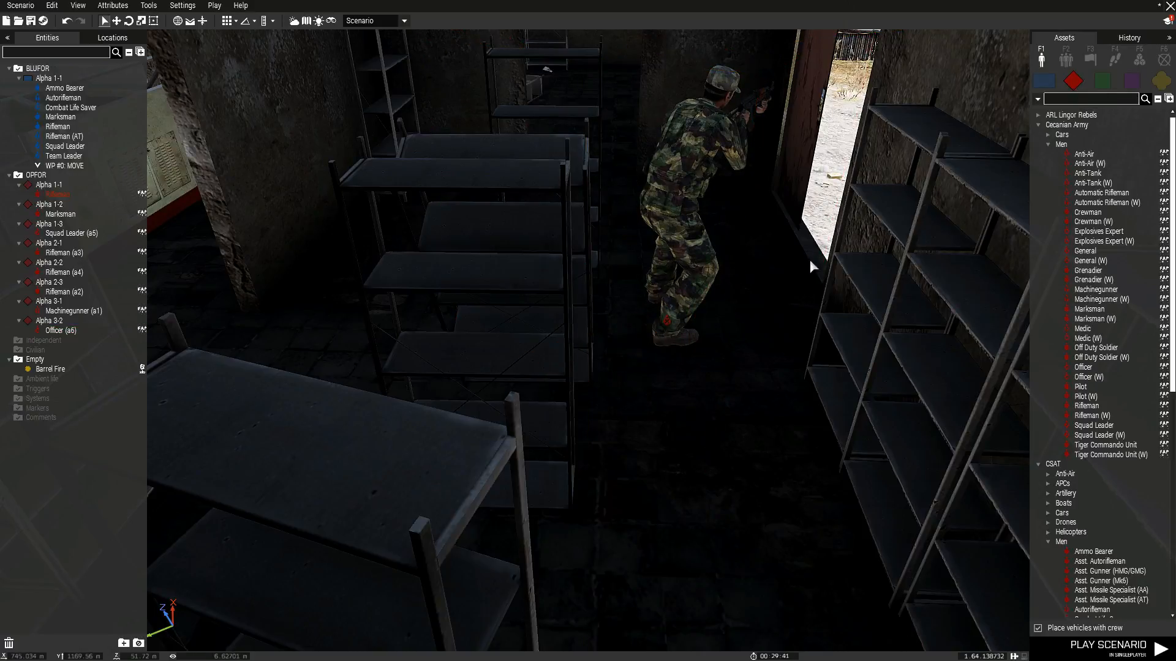
Give the Officer a MOVE waypoint right beside him inside the large building.
left_click(1113, 58)
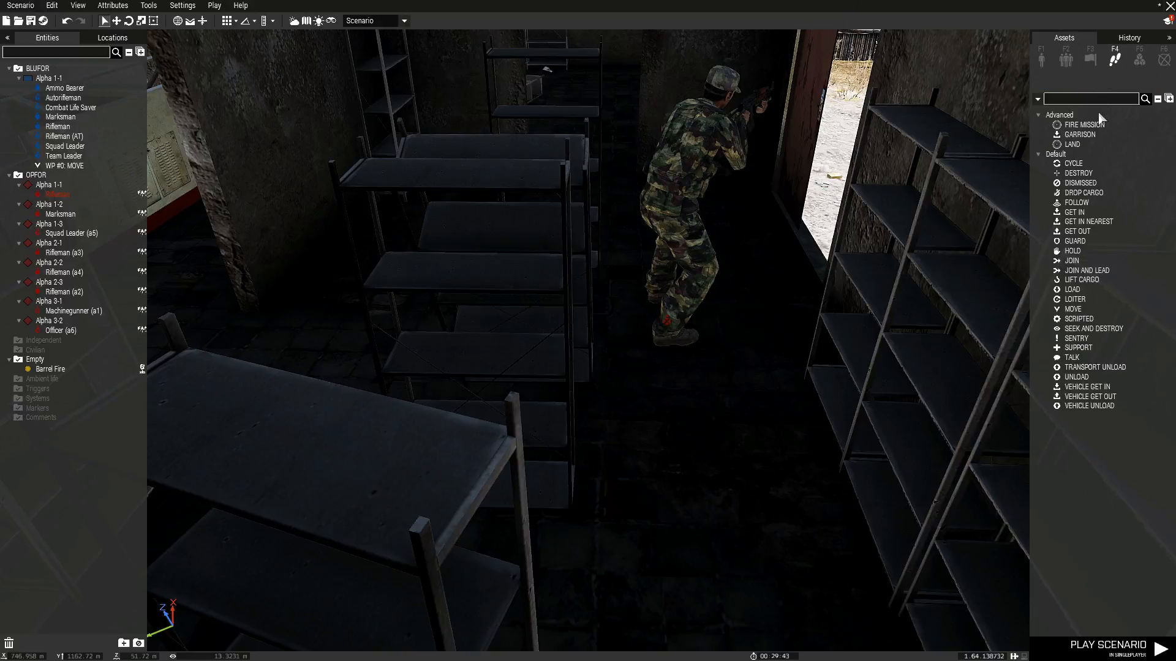
left_click(1076, 310)
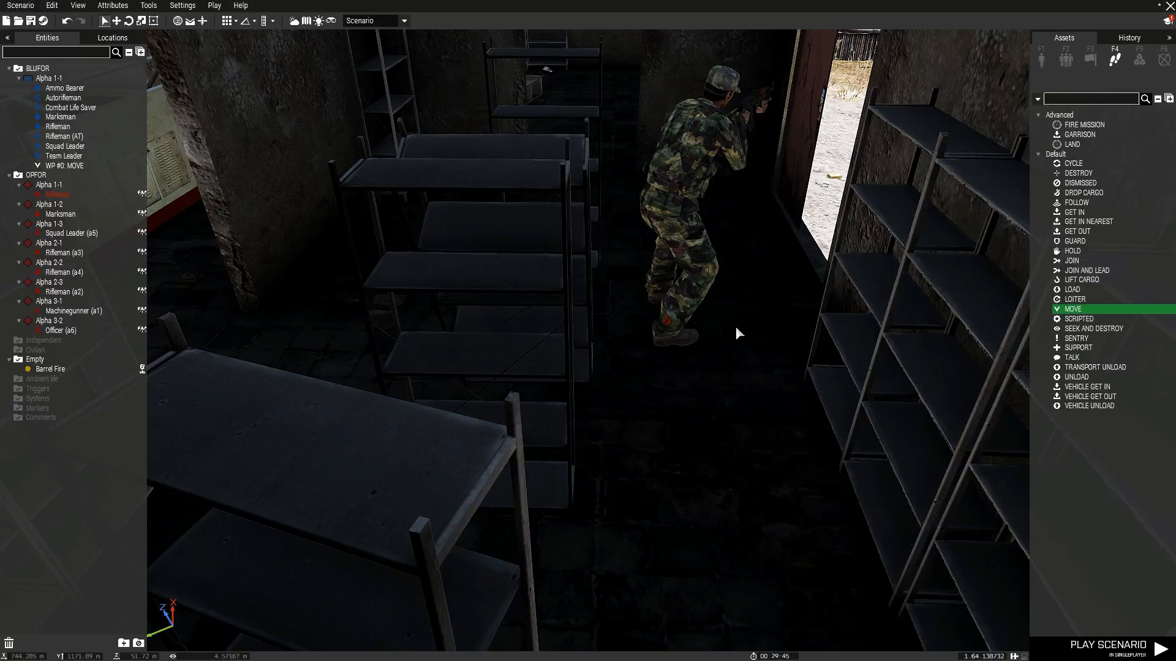
right_click(735, 331)
left_click(730, 325)
left_click(1072, 309)
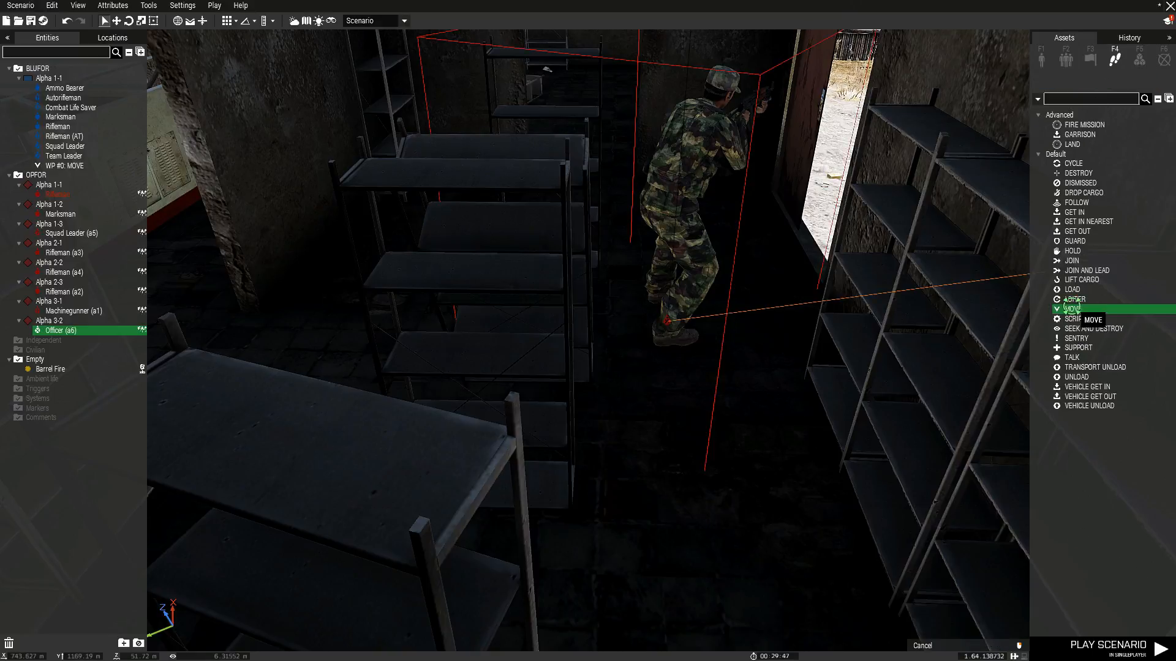
scroll(673, 365, "up", 3)
left_click(633, 431)
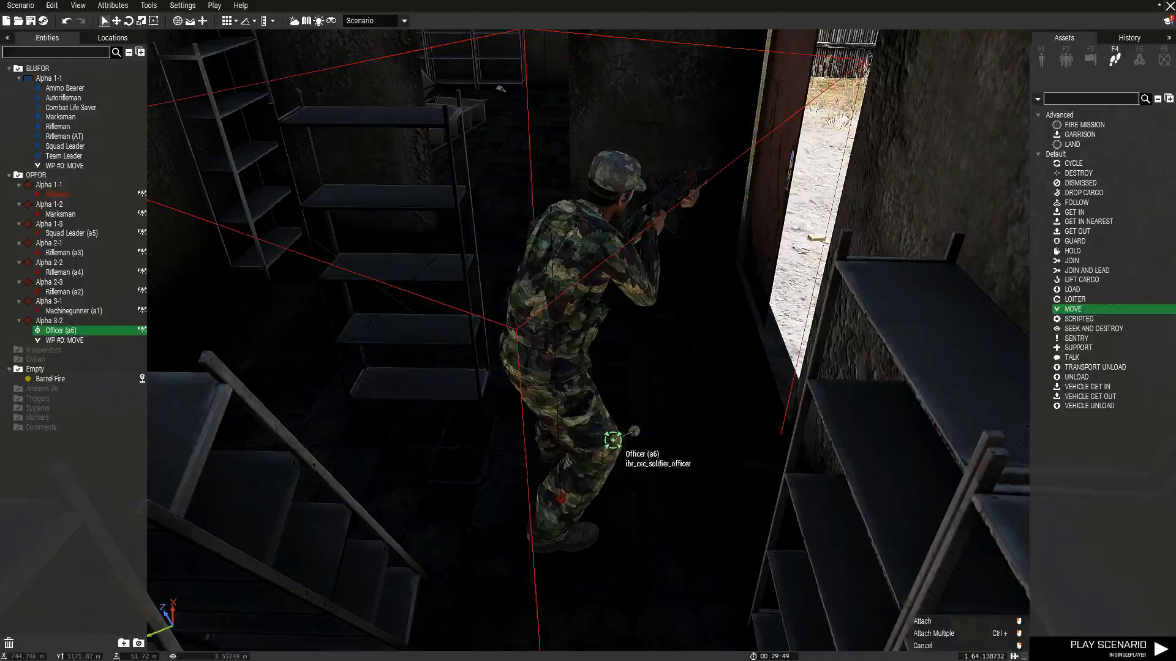
Add a second MOVE waypoint for the Officer outside, between the two wrecked cars in the yard.
scroll(631, 432, "down", 5)
key("s")
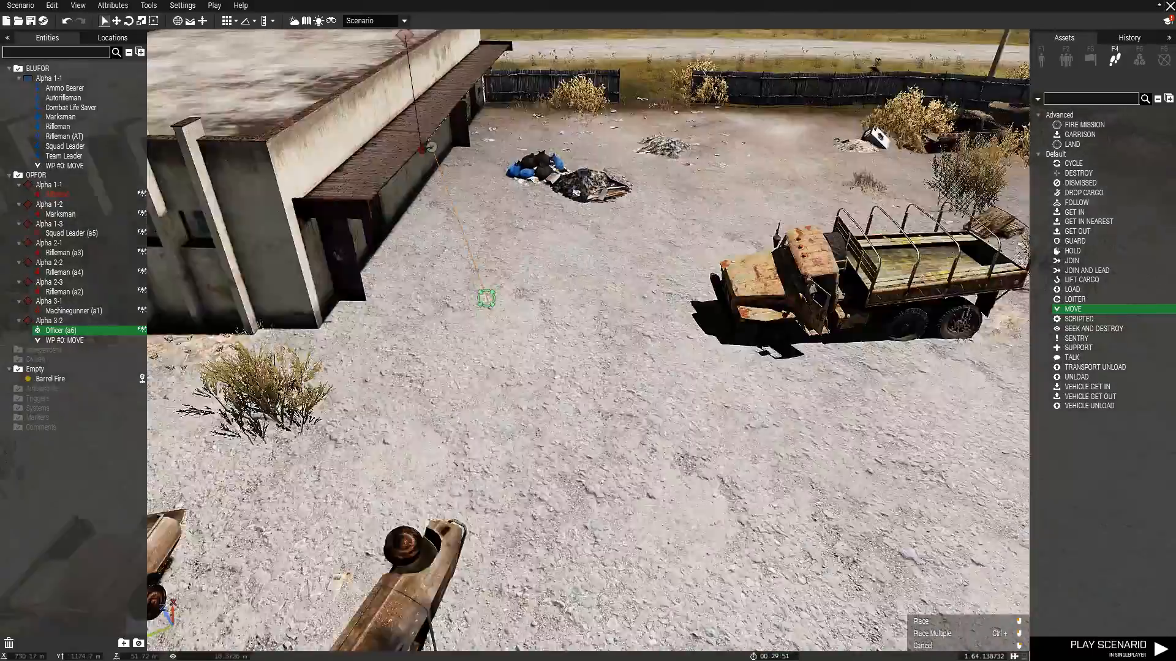
key("a")
key("s")
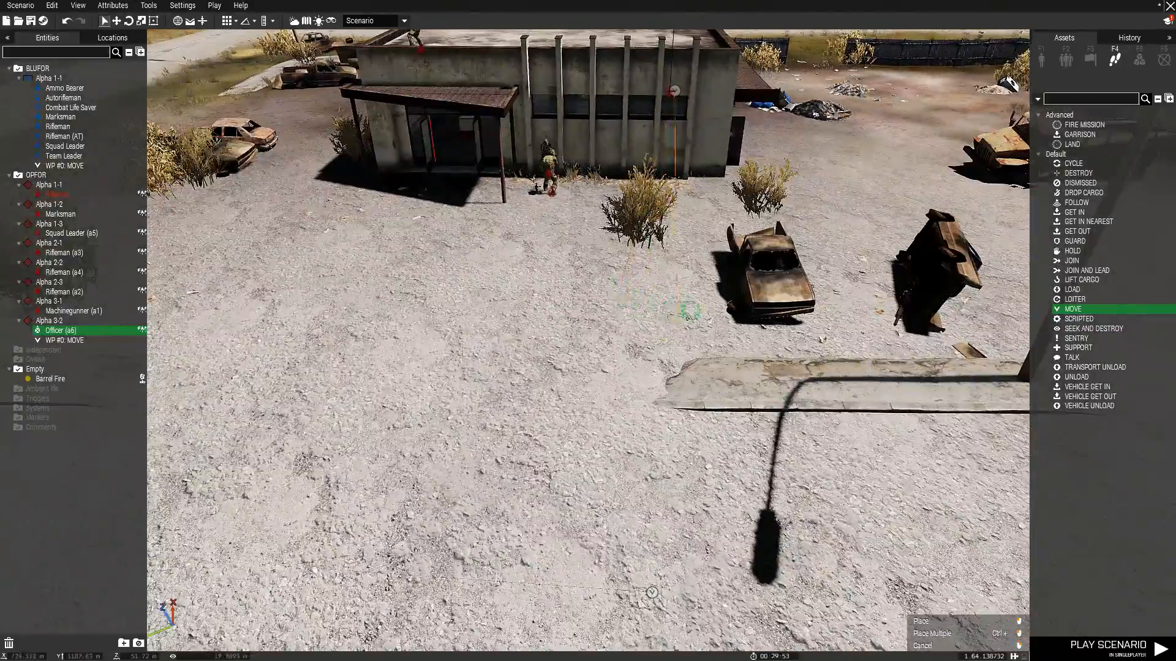
left_click(836, 296)
scroll(837, 296, "up", 3)
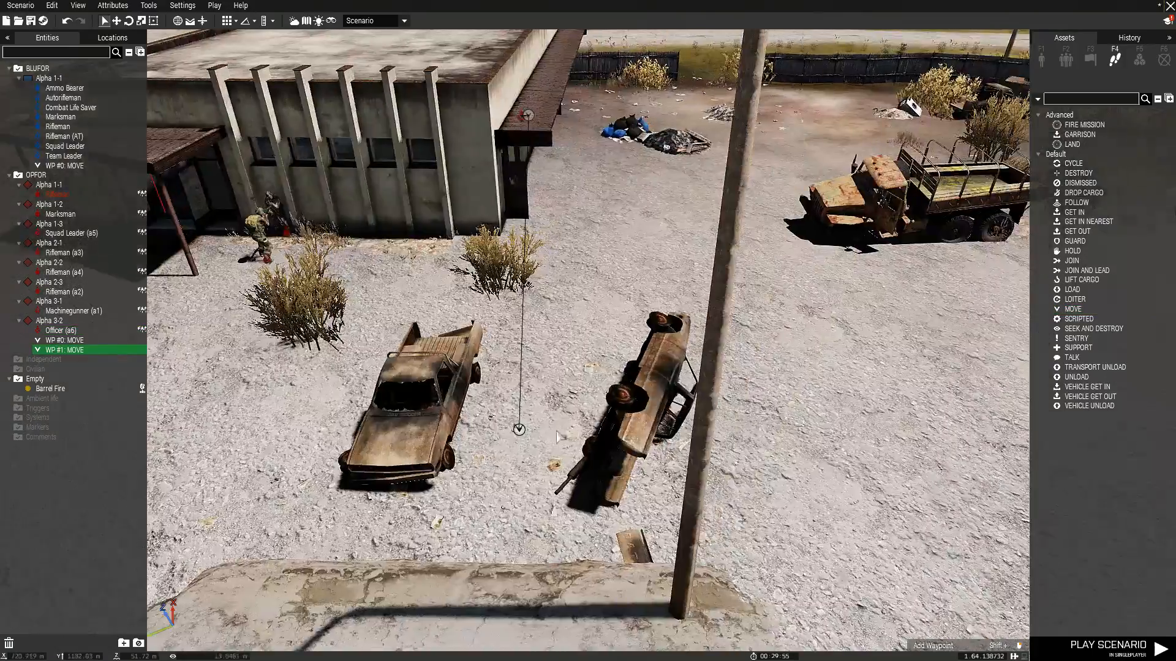
Change the type of the Officer's second waypoint to SEEK AND DESTROY.
double_click(524, 432)
left_click(625, 486)
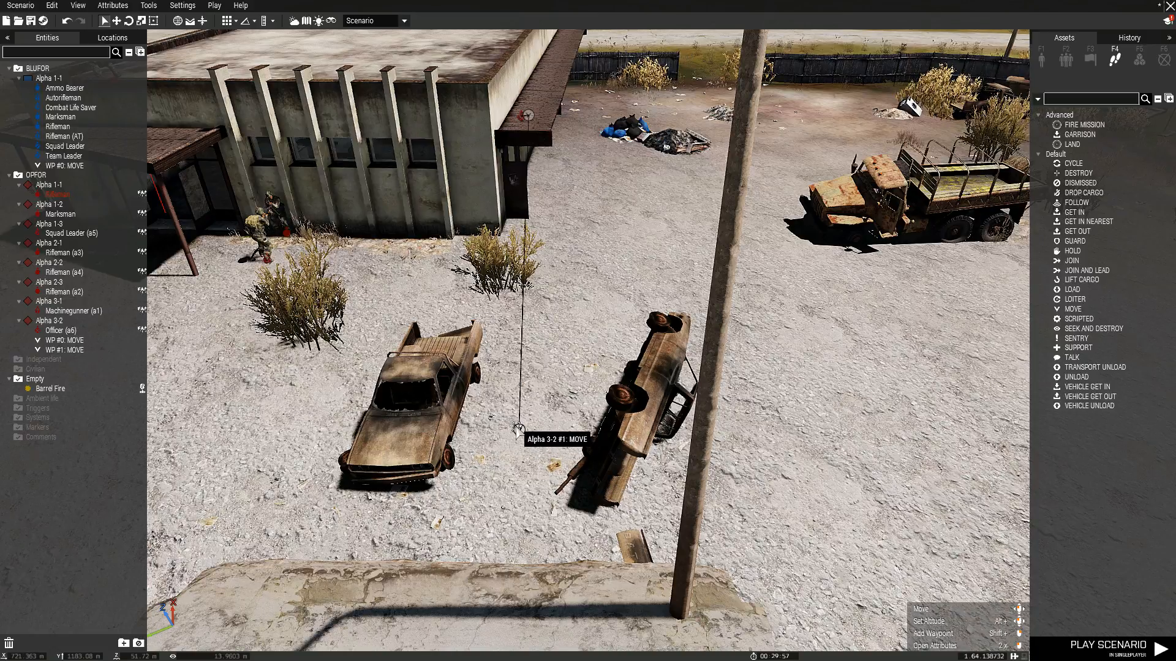
double_click(520, 432)
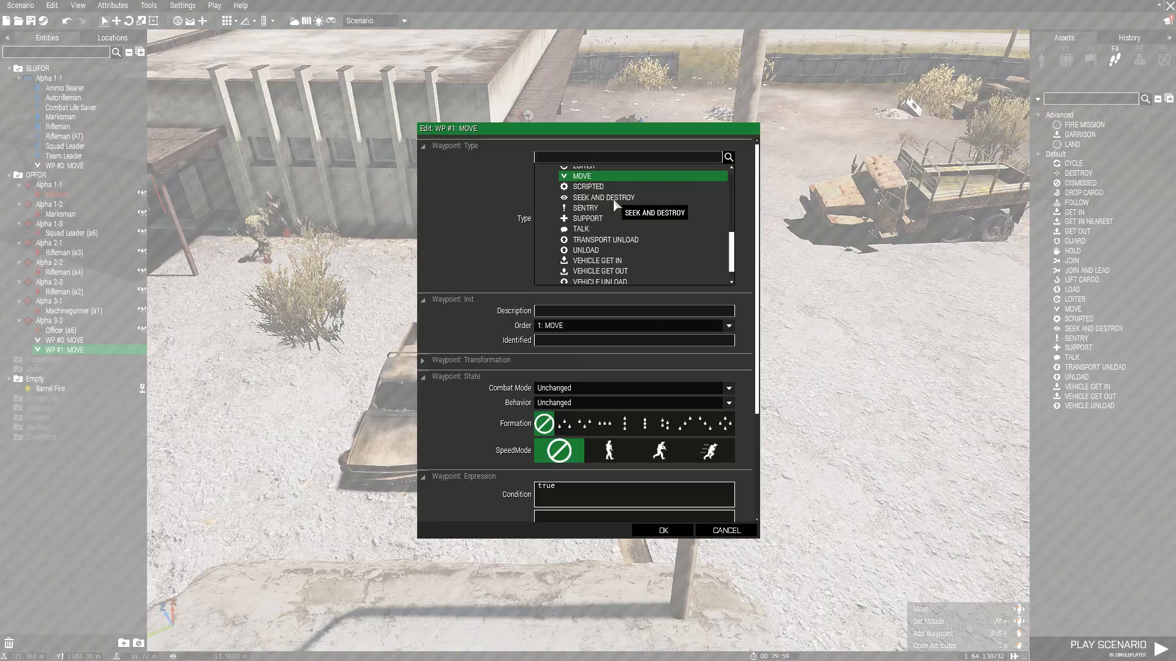
scroll(613, 198, "up", 5)
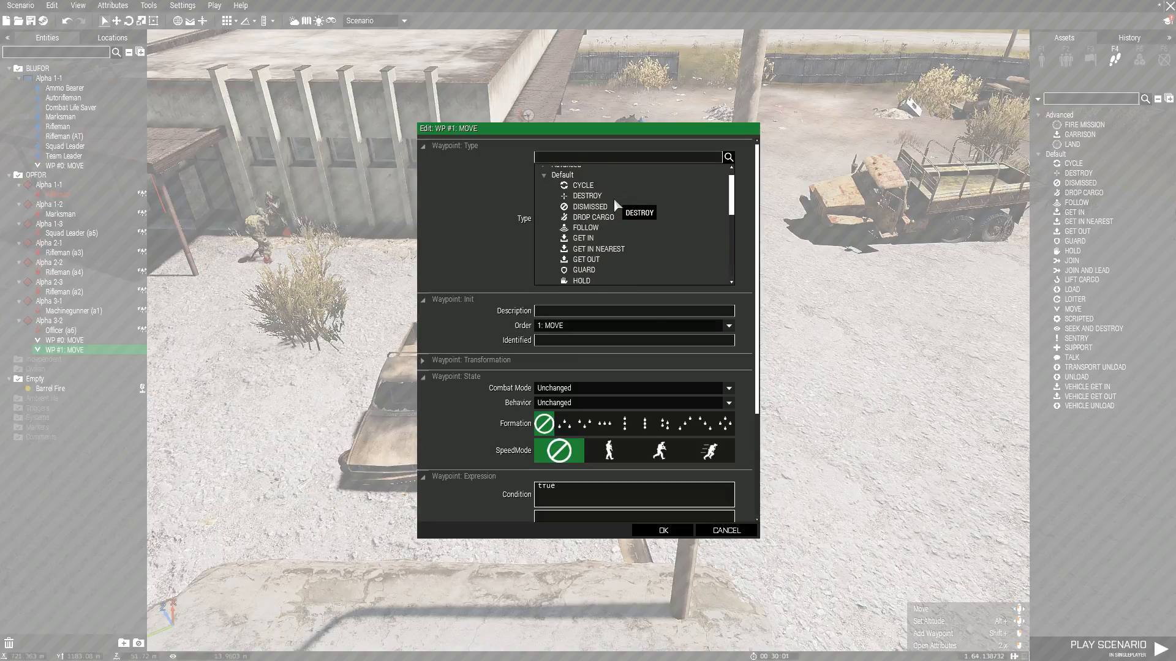
scroll(614, 200, "down", 5)
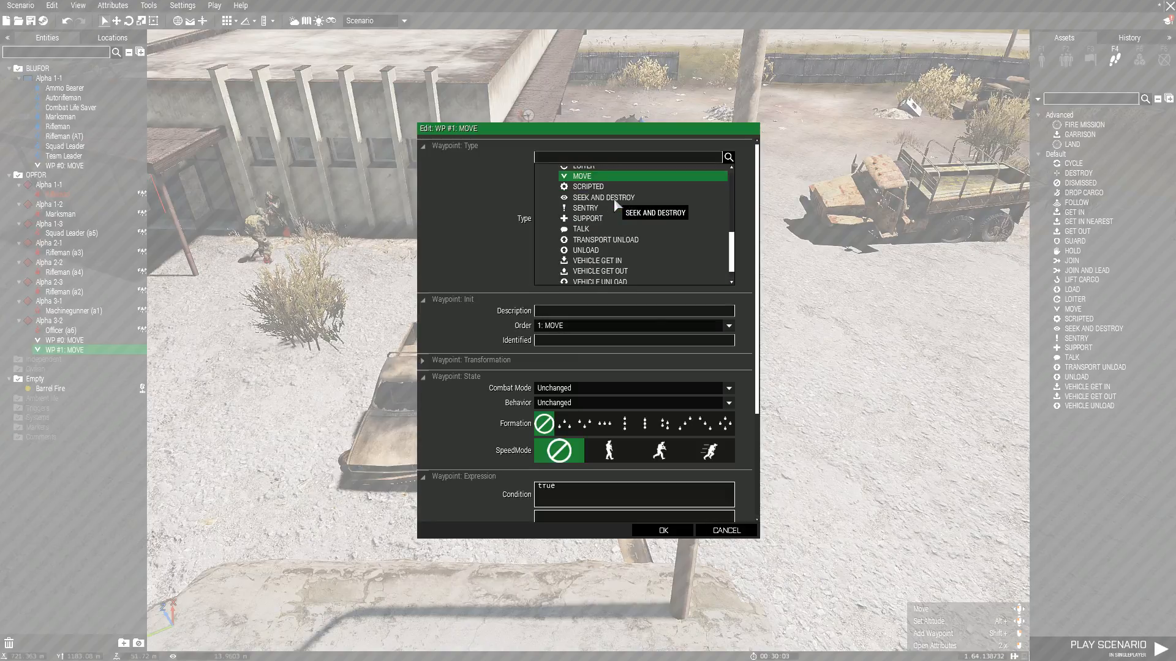
scroll(603, 224, "down", 1)
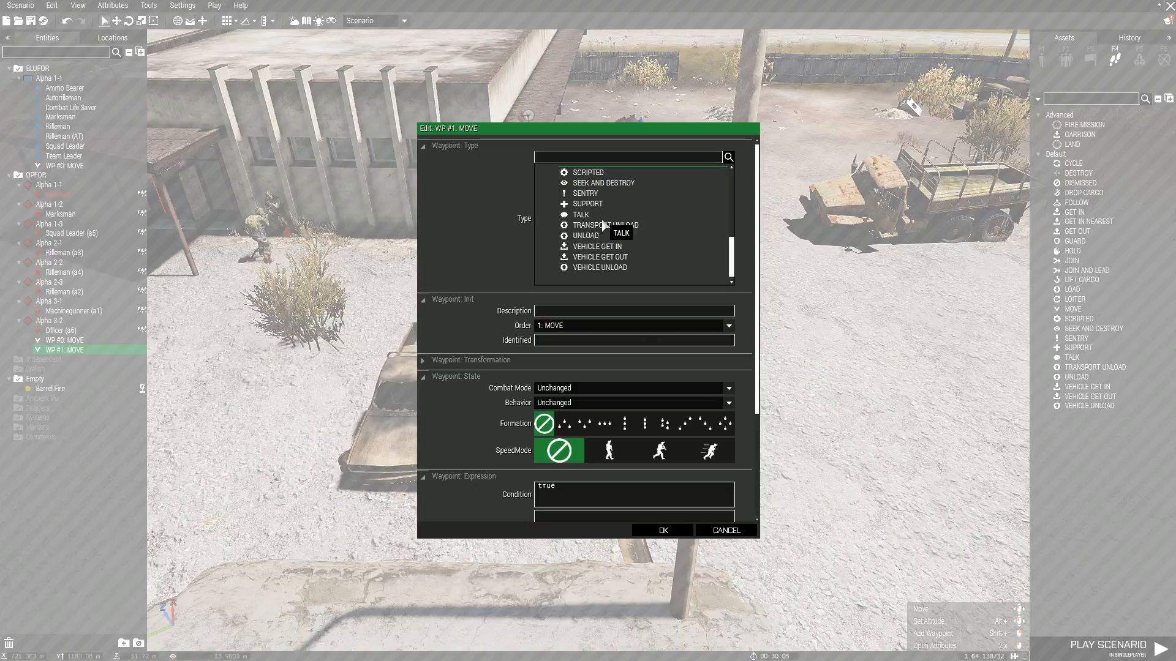
scroll(616, 208, "up", 2)
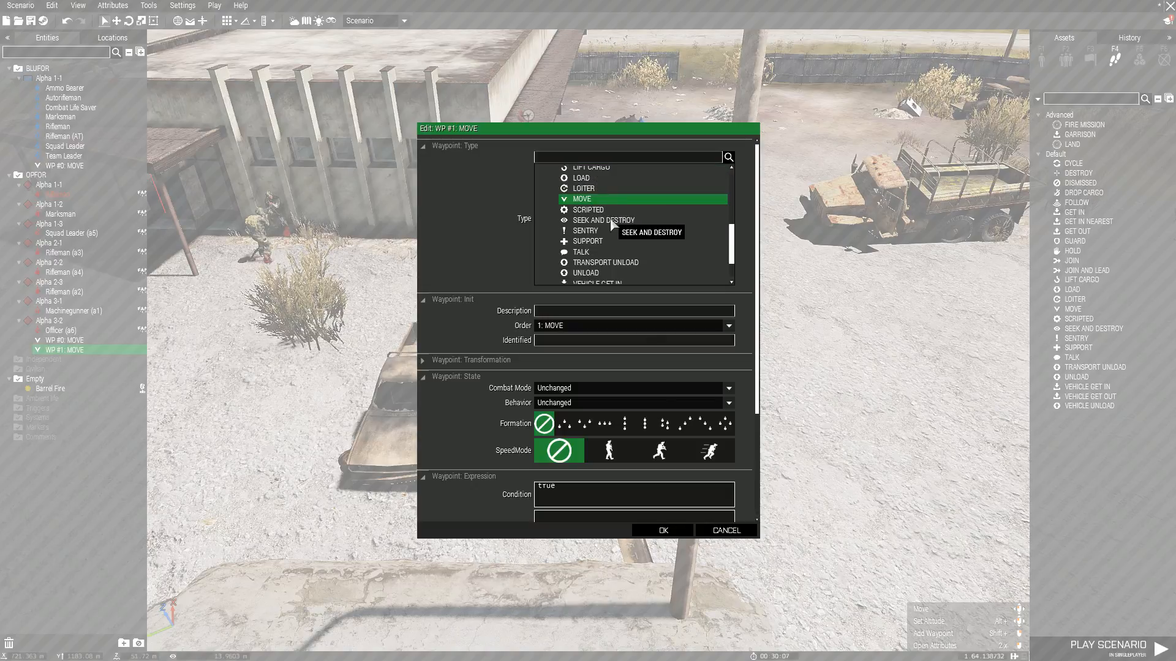
left_click(616, 220)
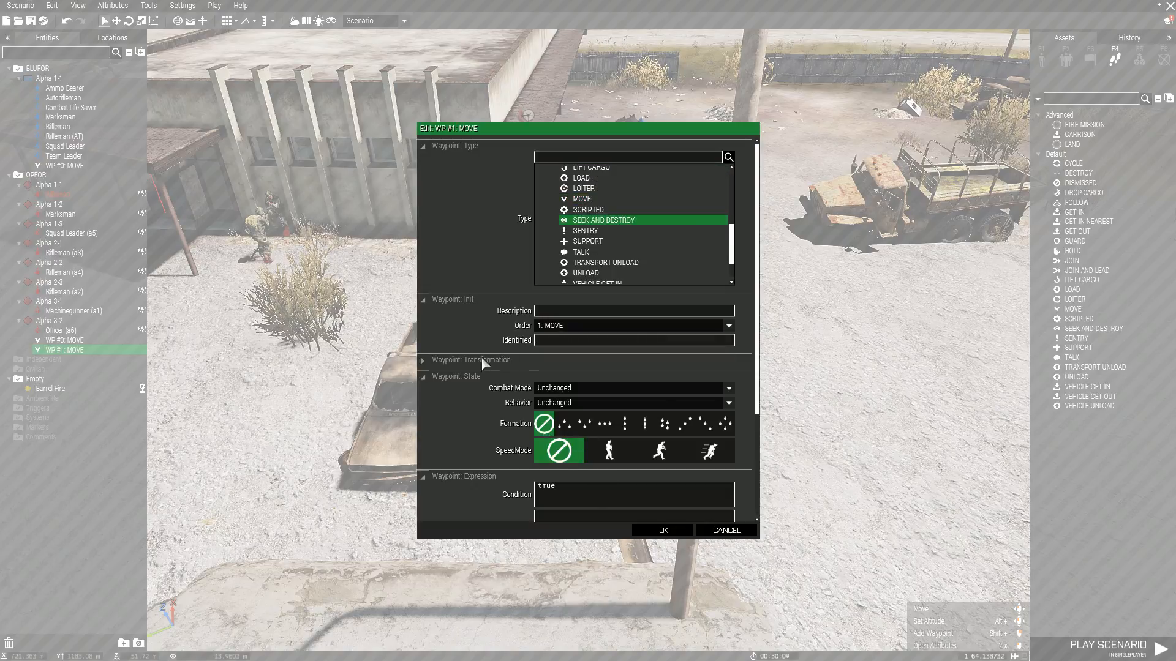
left_click(421, 361)
scroll(541, 386, "down", 1)
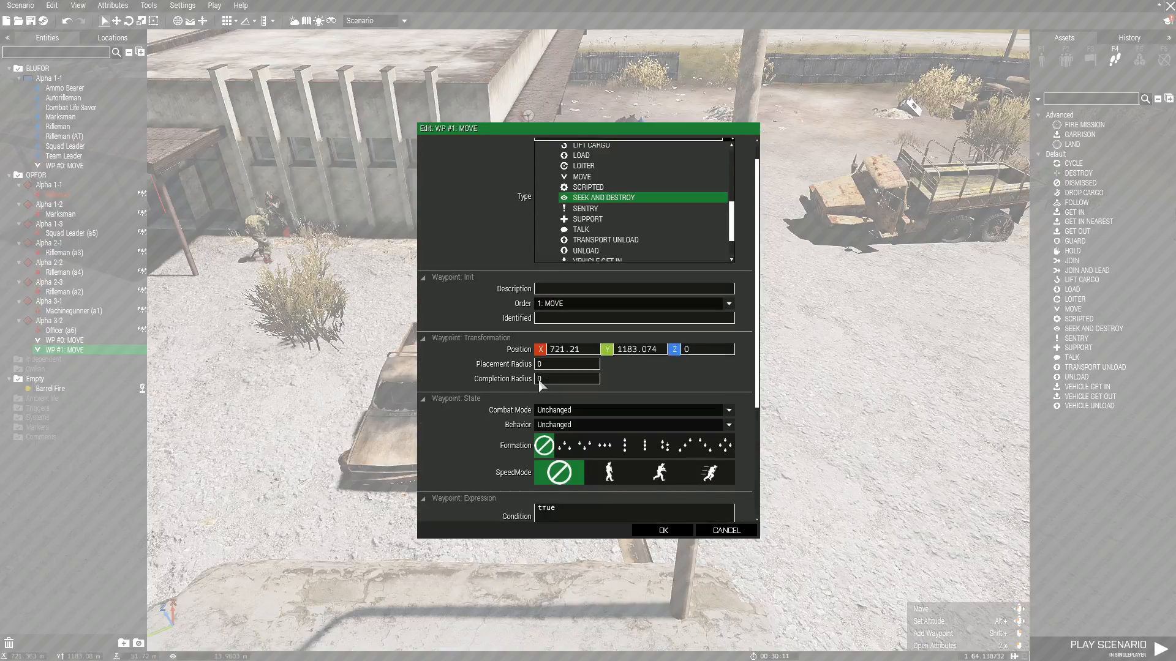
left_click(664, 531)
Place a 500 m diameter trigger in the field across the road from the buildings.
scroll(661, 533, "down", 10)
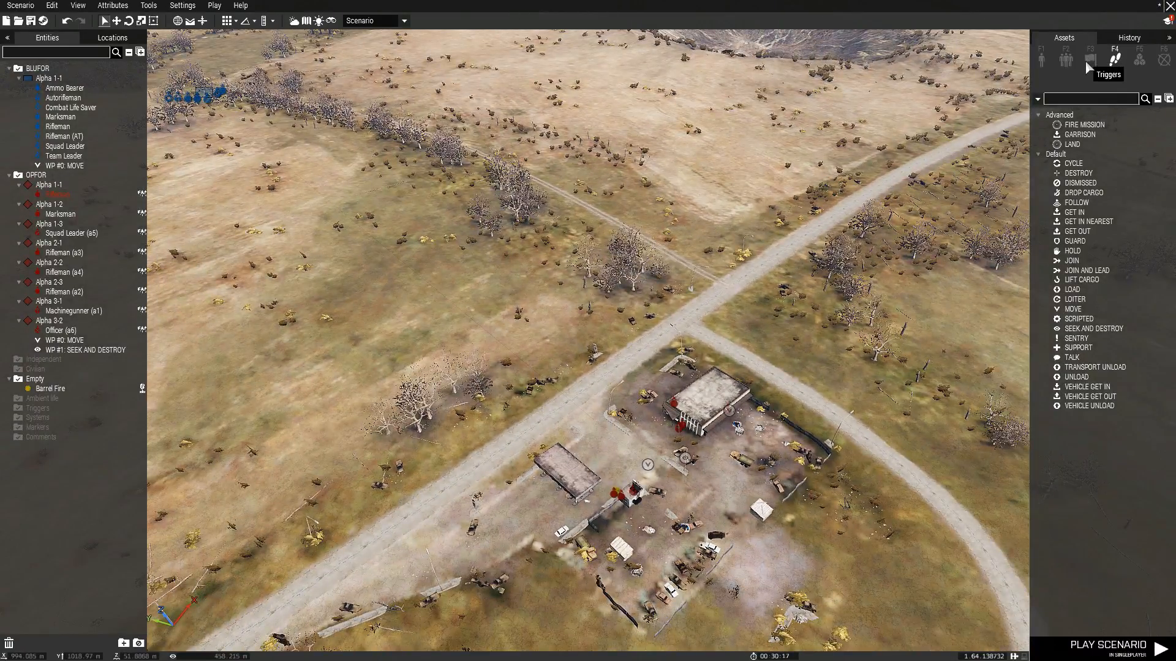
left_click(1088, 60)
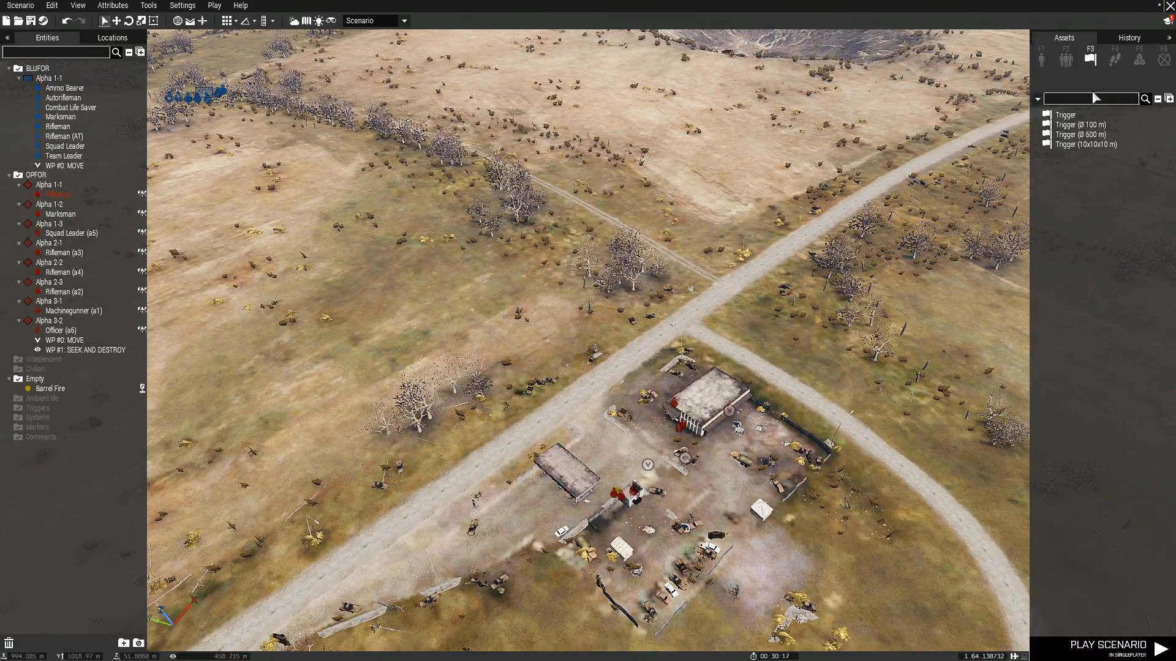
left_click(1079, 135)
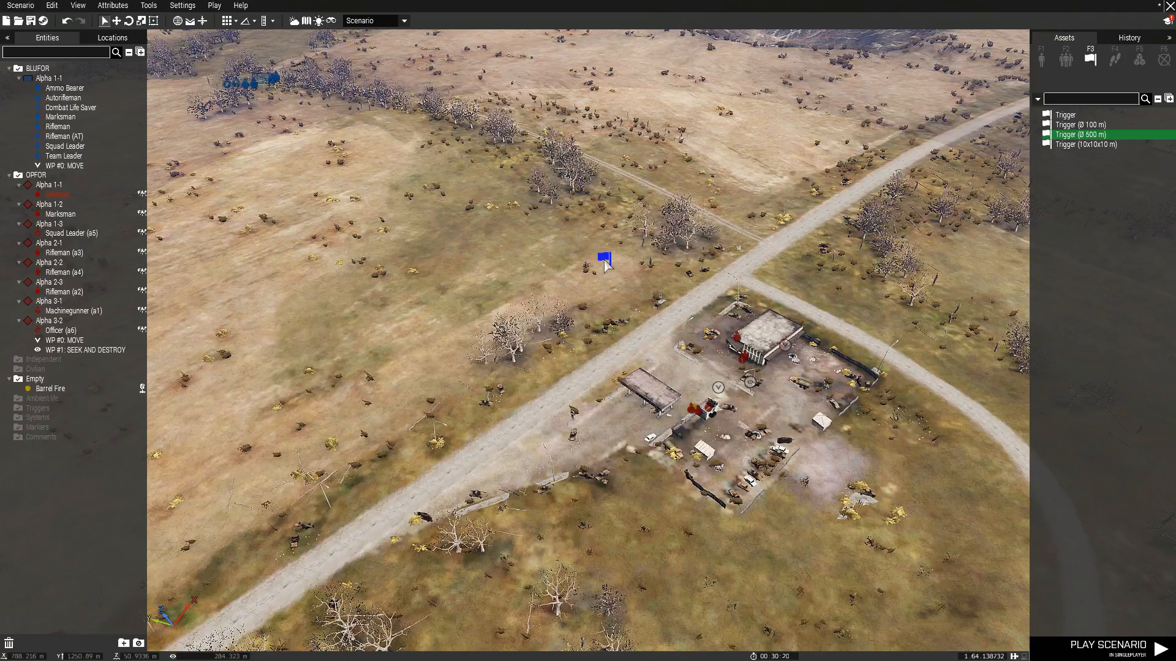
left_click(605, 260)
Name the new trigger enemyseen1 and make it activate when BLUFOR is detected by OPFOR.
double_click(605, 261)
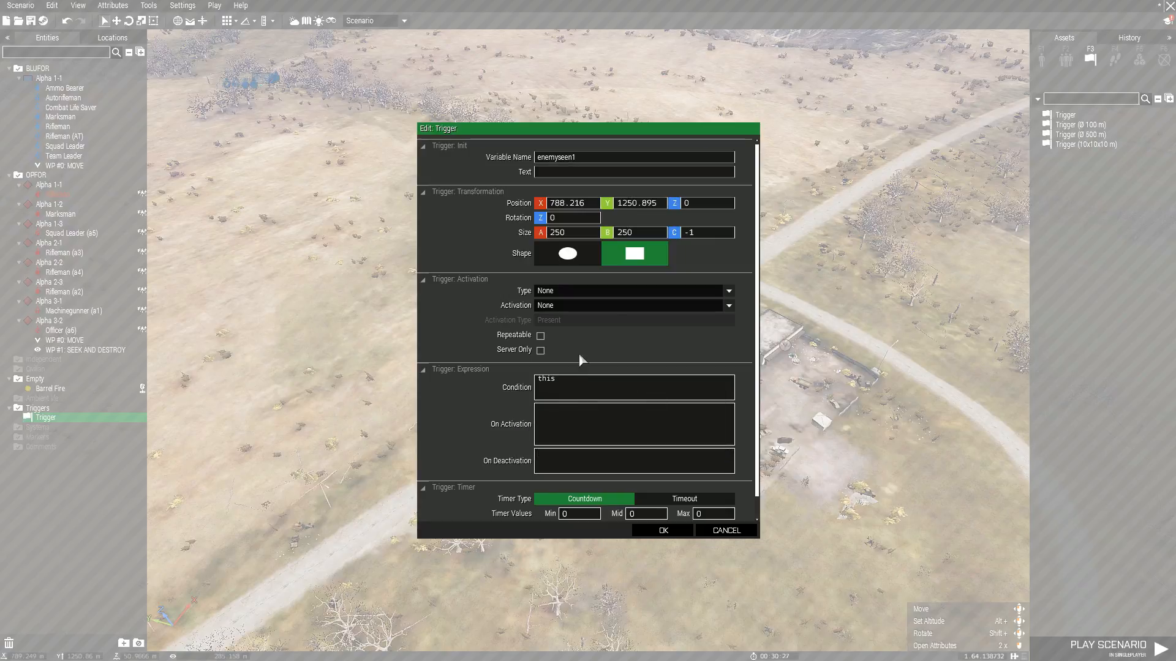
left_click(605, 306)
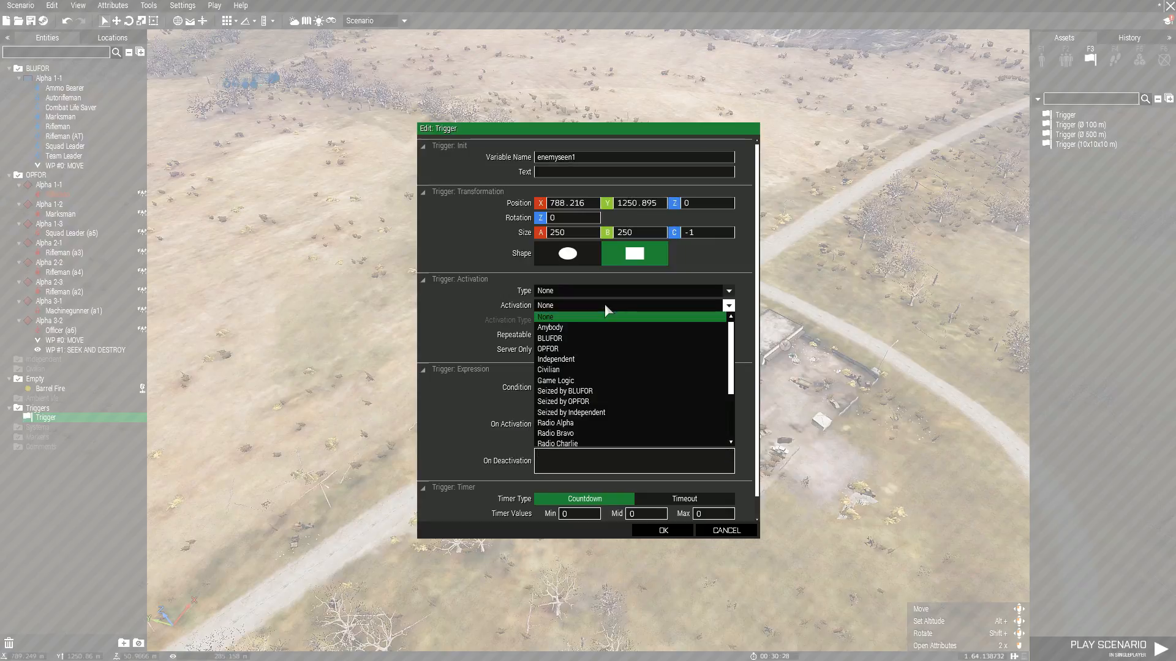
left_click(585, 338)
left_click(600, 321)
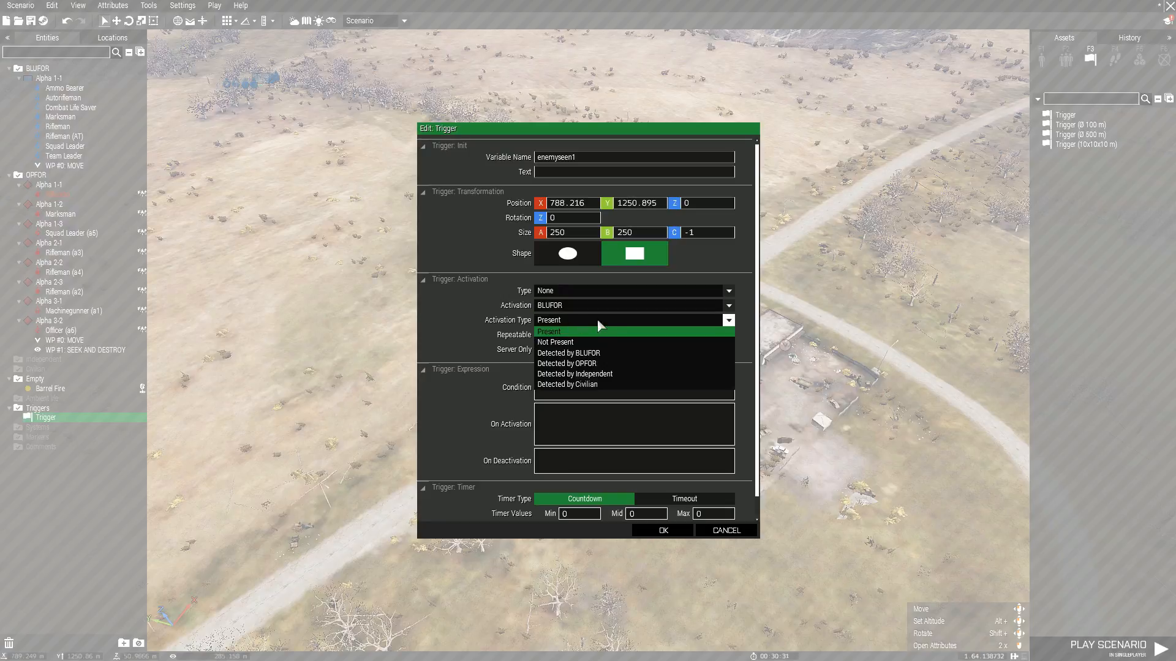
left_click(610, 364)
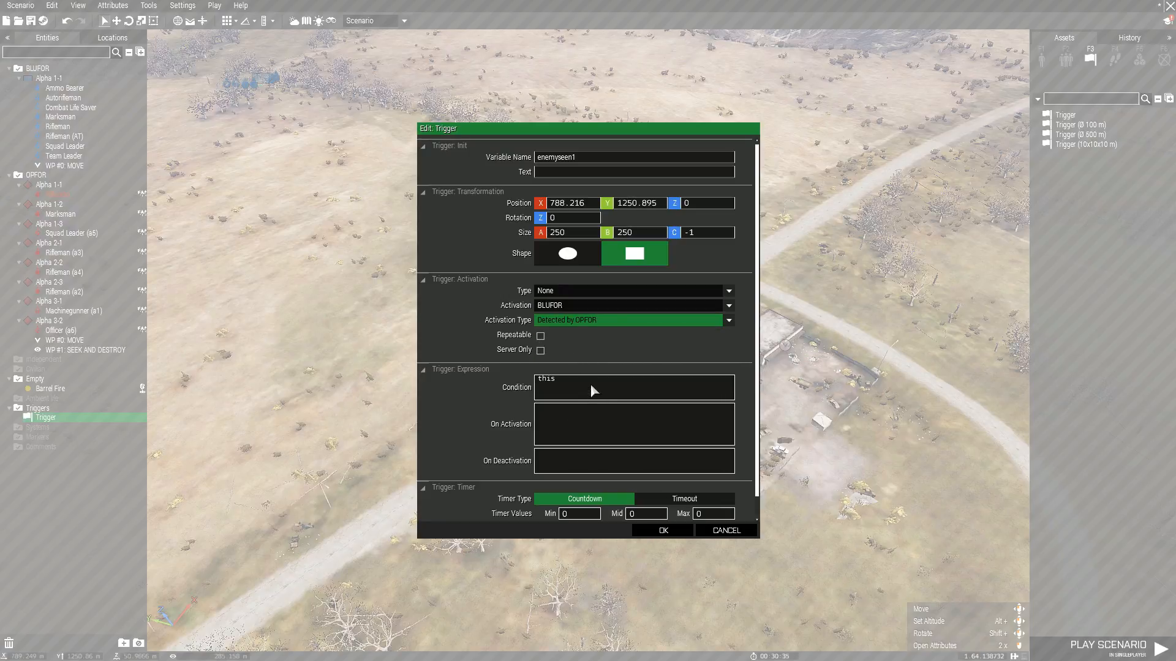
Set the trigger's On Activation code to [a1, a2, a3, a4, a5] join a6; and apply the trigger settings.
left_click(569, 409)
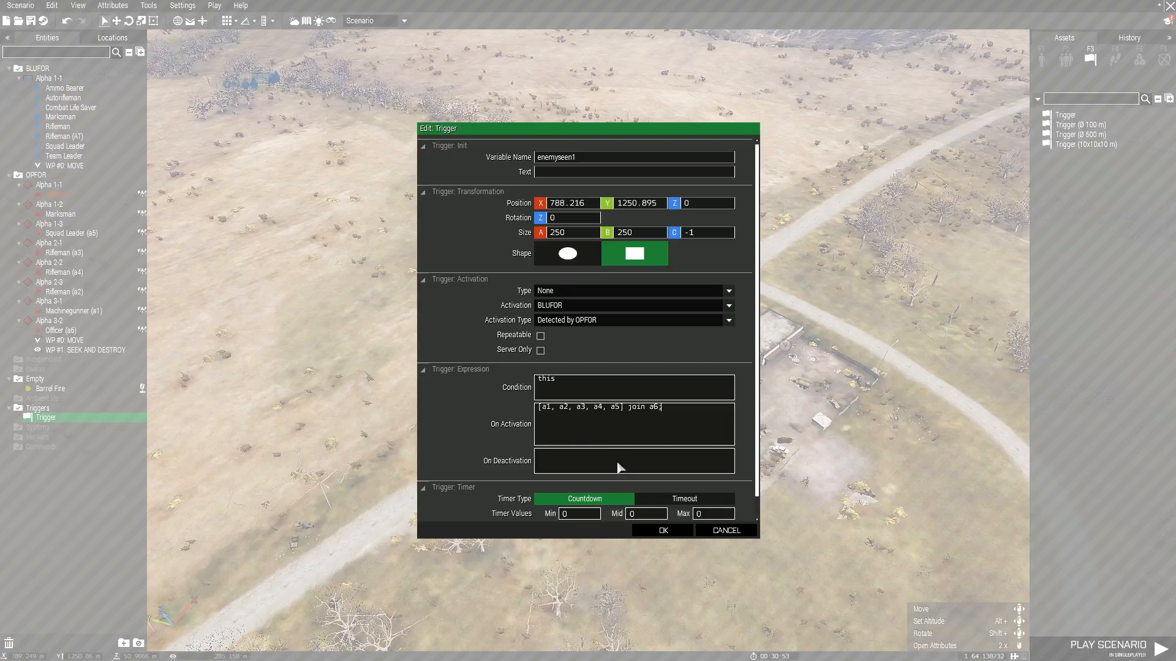
left_click(663, 529)
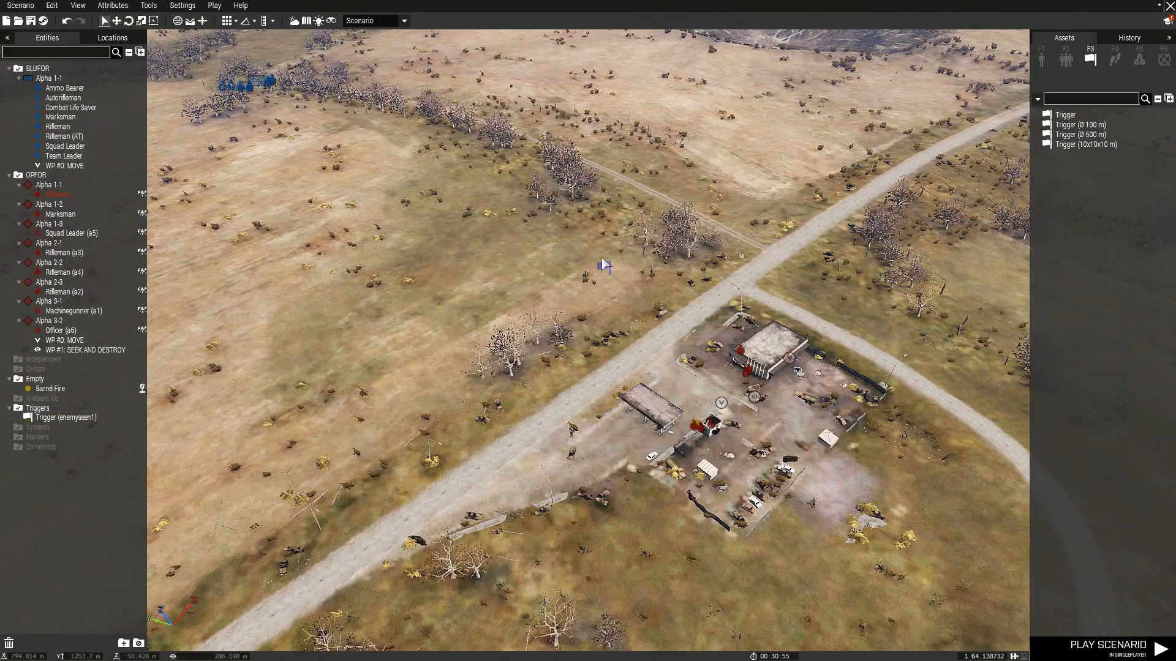
Set the condition of the Officer's first MOVE waypoint to triggerActivated enemyseen1.
scroll(603, 264, "up", 6)
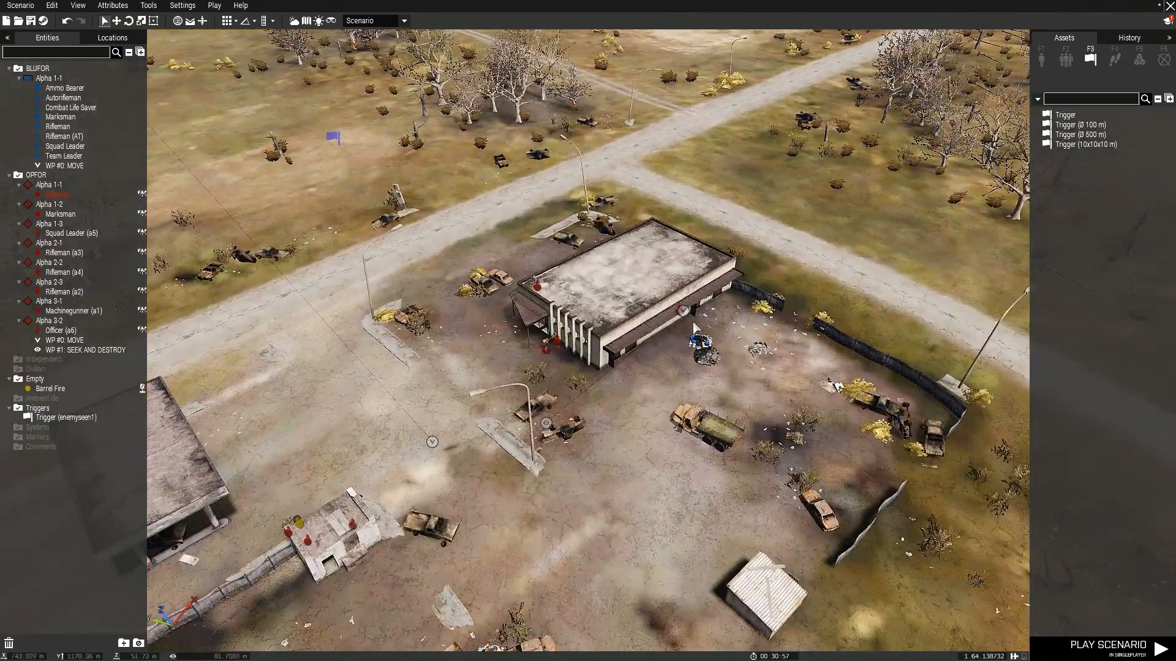
left_click(685, 312)
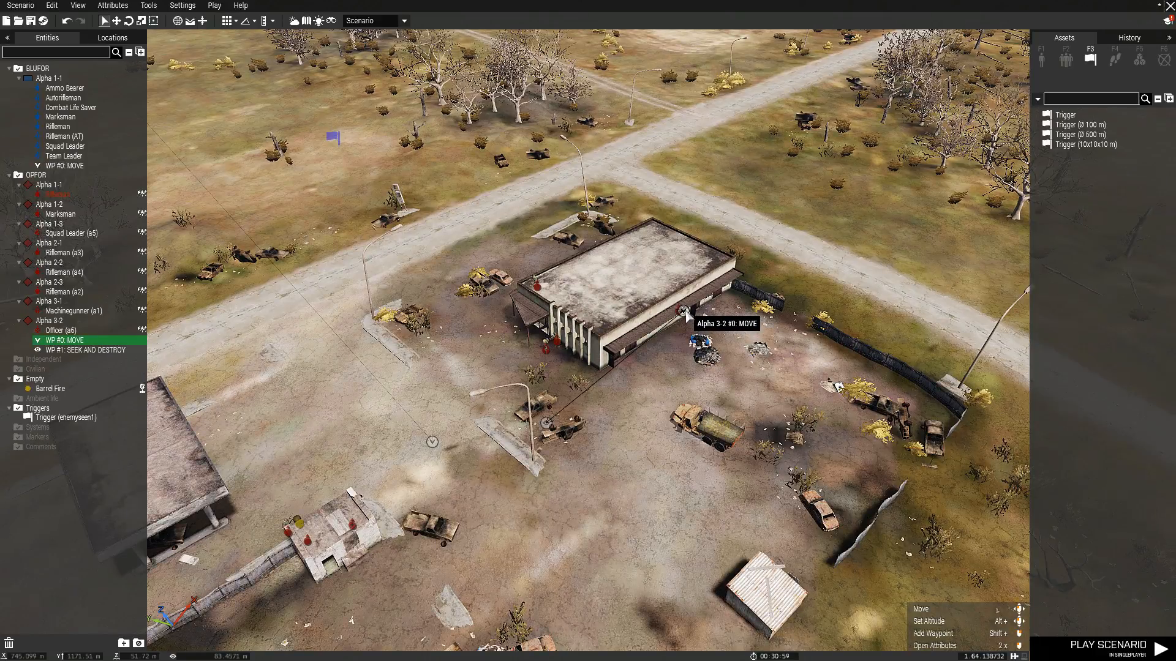
double_click(684, 313)
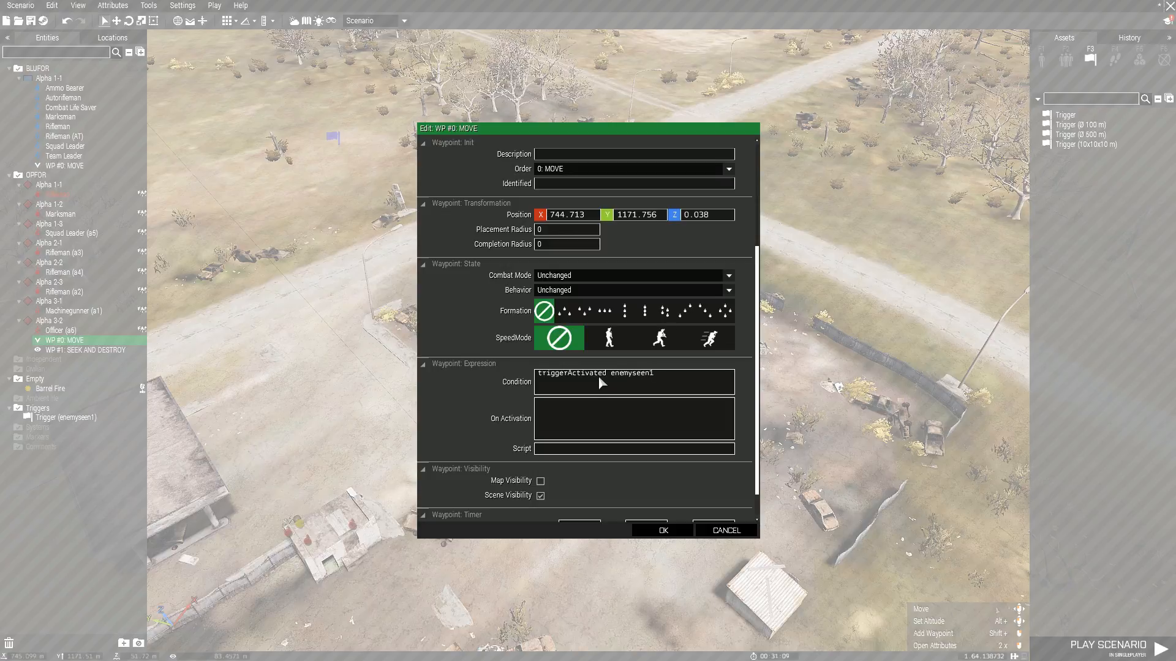
left_click(662, 530)
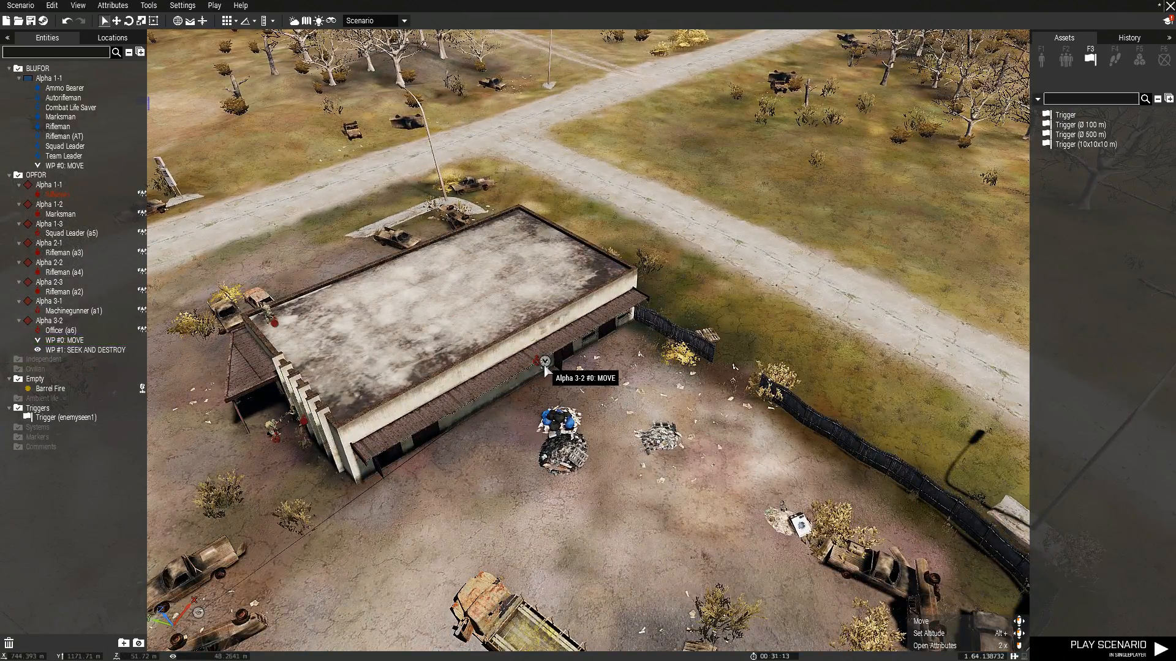
left_click(546, 360)
left_click(617, 404)
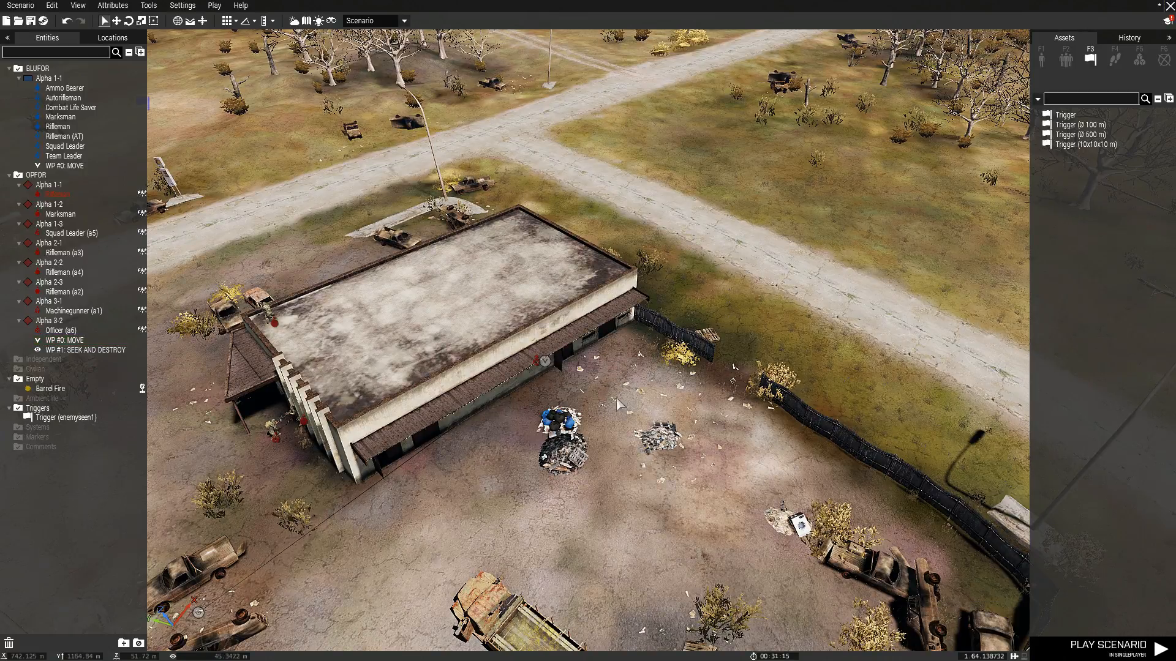
right_click_drag(617, 404, 541, 377)
left_click(653, 175)
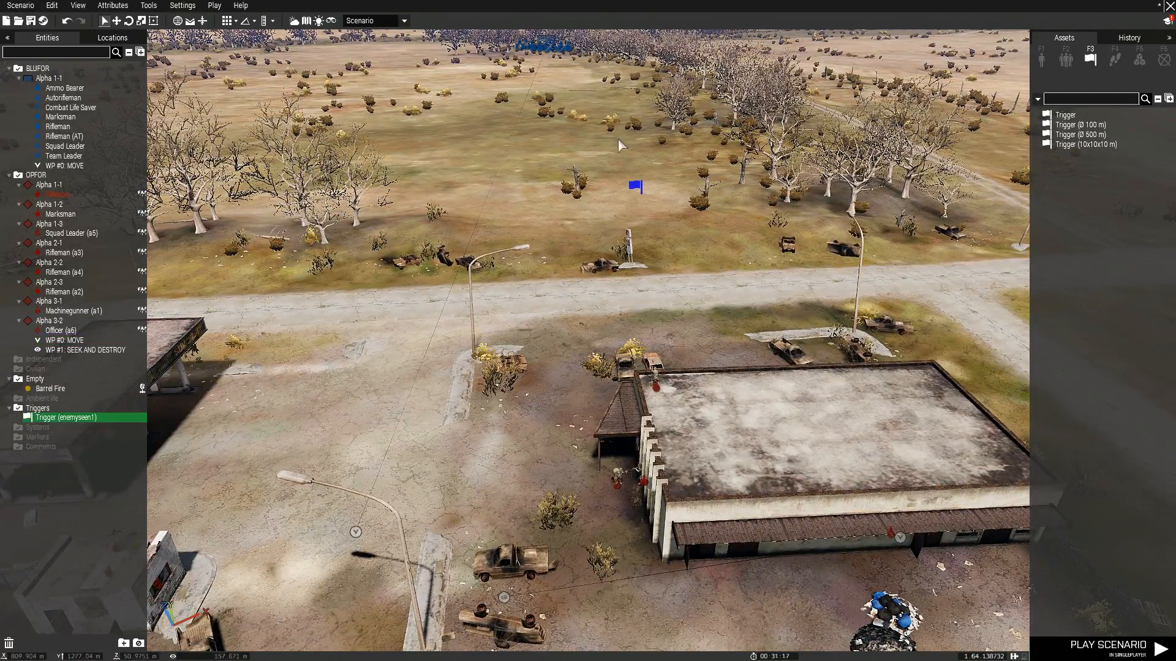
left_click(444, 194)
scroll(612, 130, "down", 5)
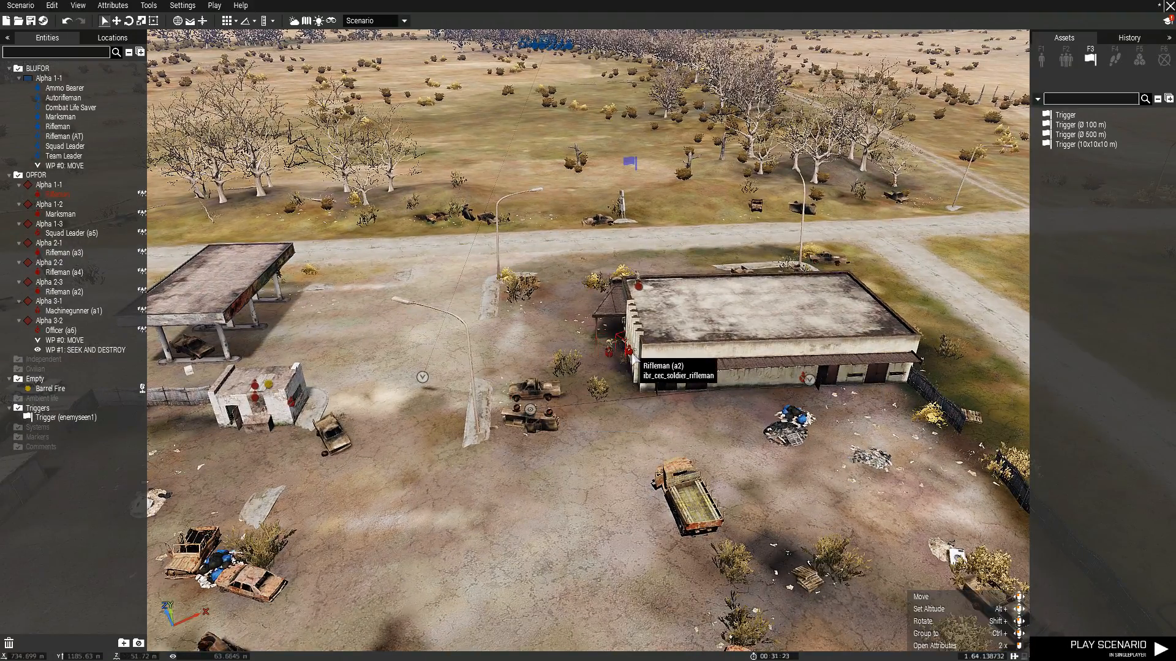
right_click_drag(530, 417, 414, 343)
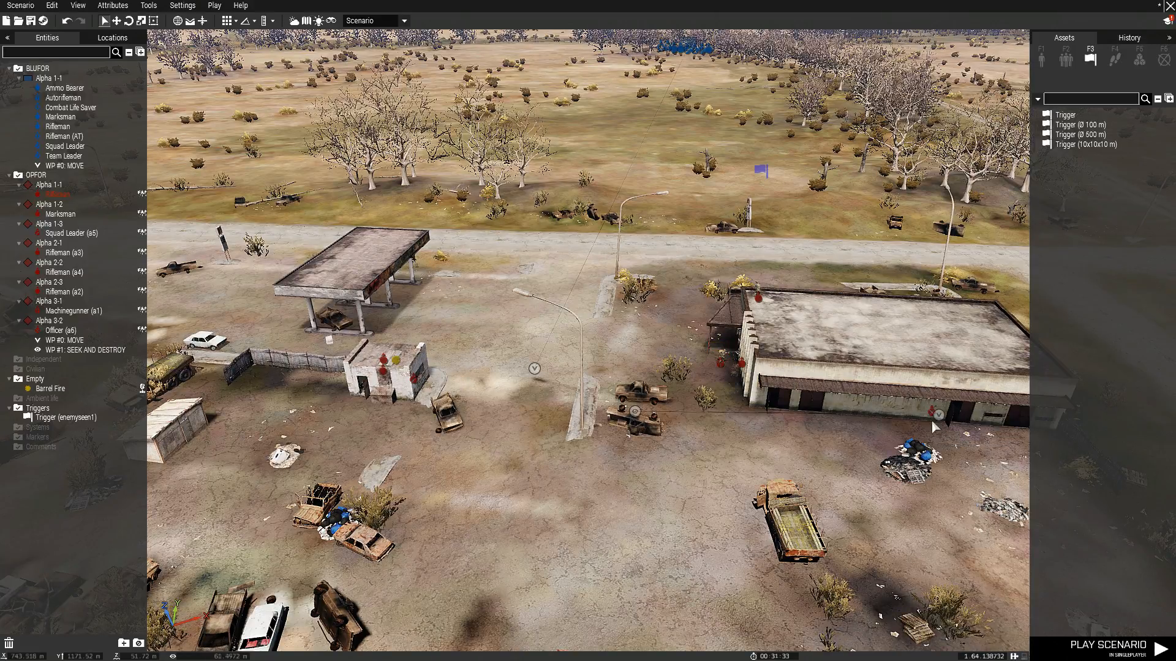
Play the scenario in singleplayer and open the free Splendid Camera while it runs.
left_click(1107, 648)
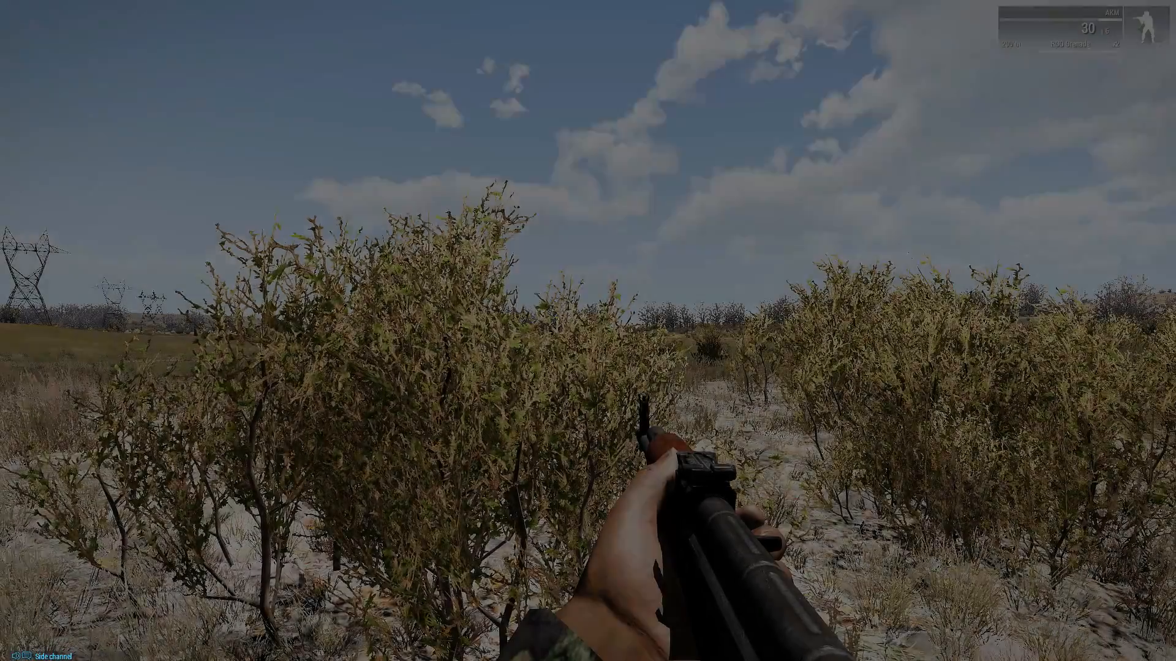
key("Escape")
key("Escape")
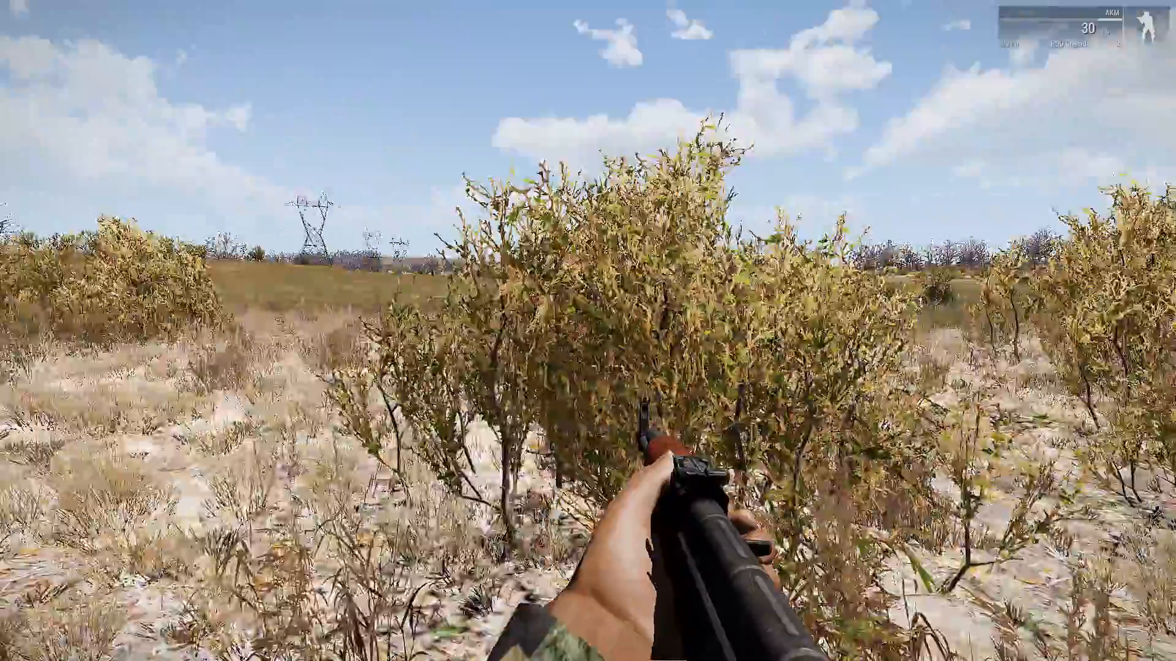
key("minus")
key("Escape")
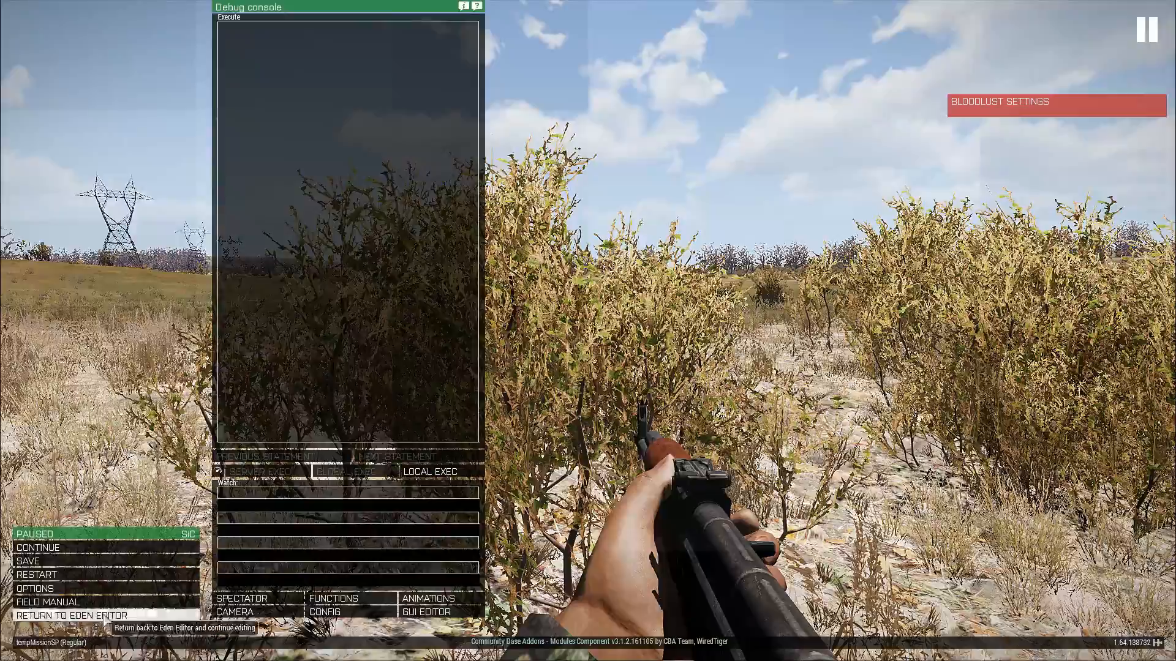
left_click(258, 612)
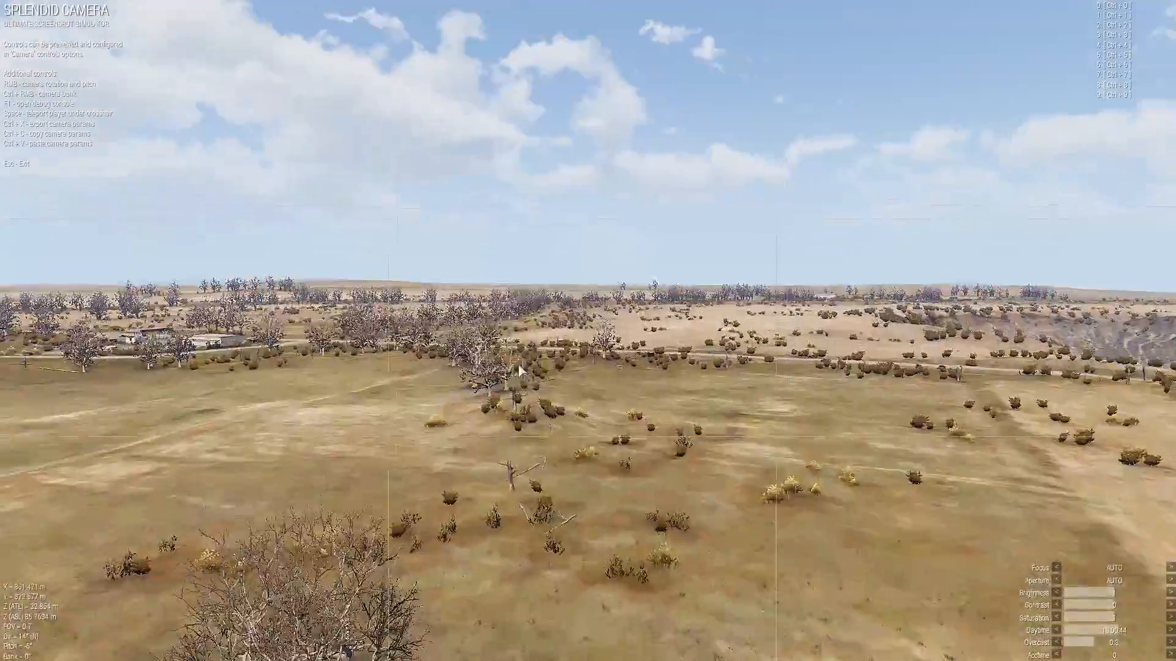
Fly the camera to the OPFOR compound and inspect the soldier on the large building's roof.
key("w")
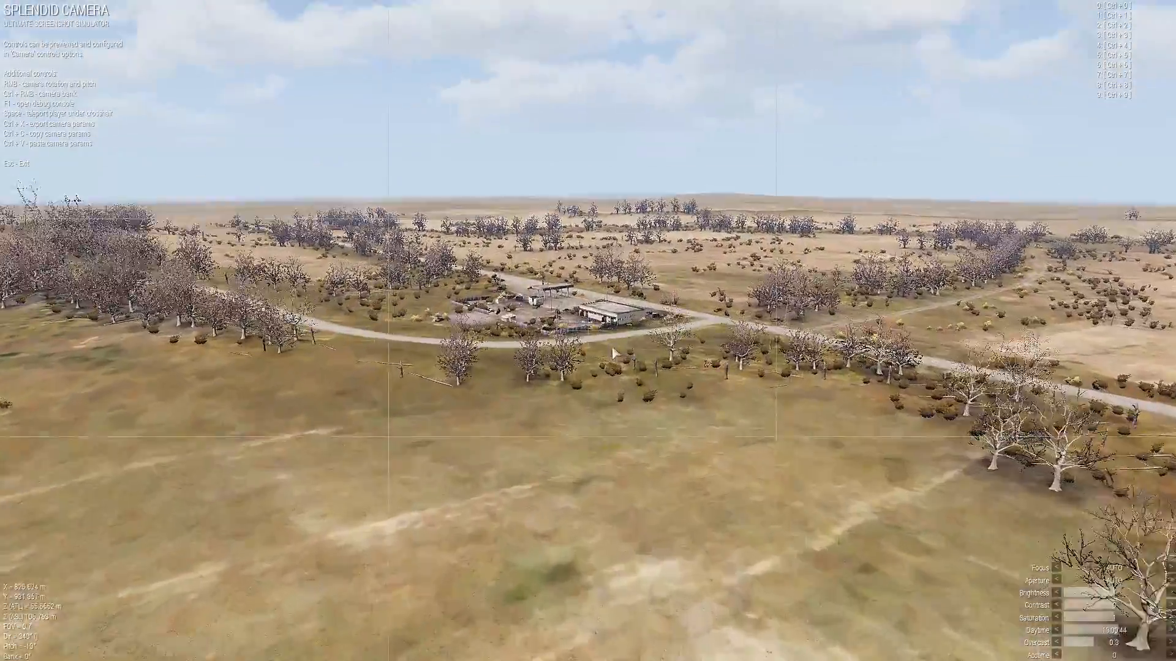
key("w")
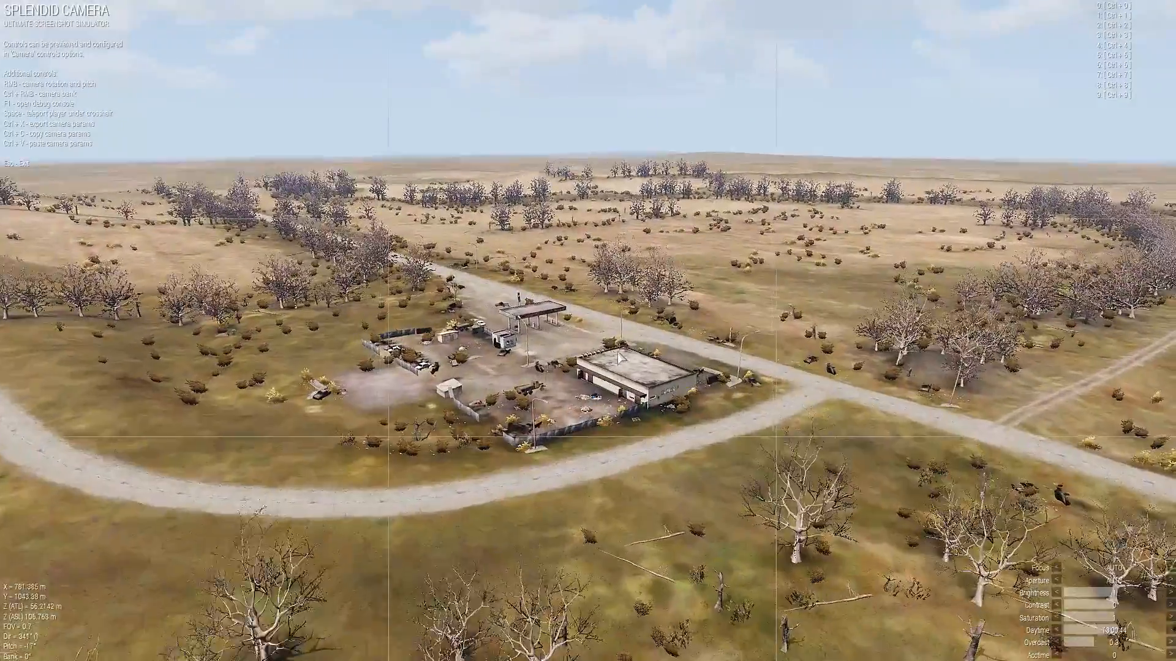
key("w")
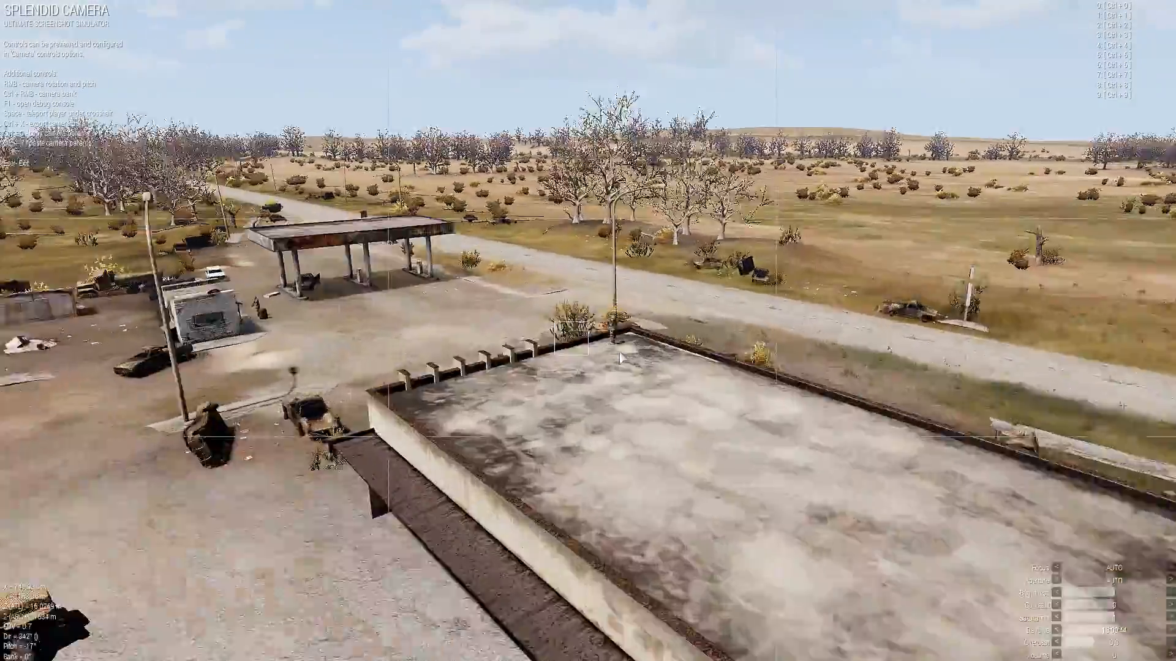
key("w")
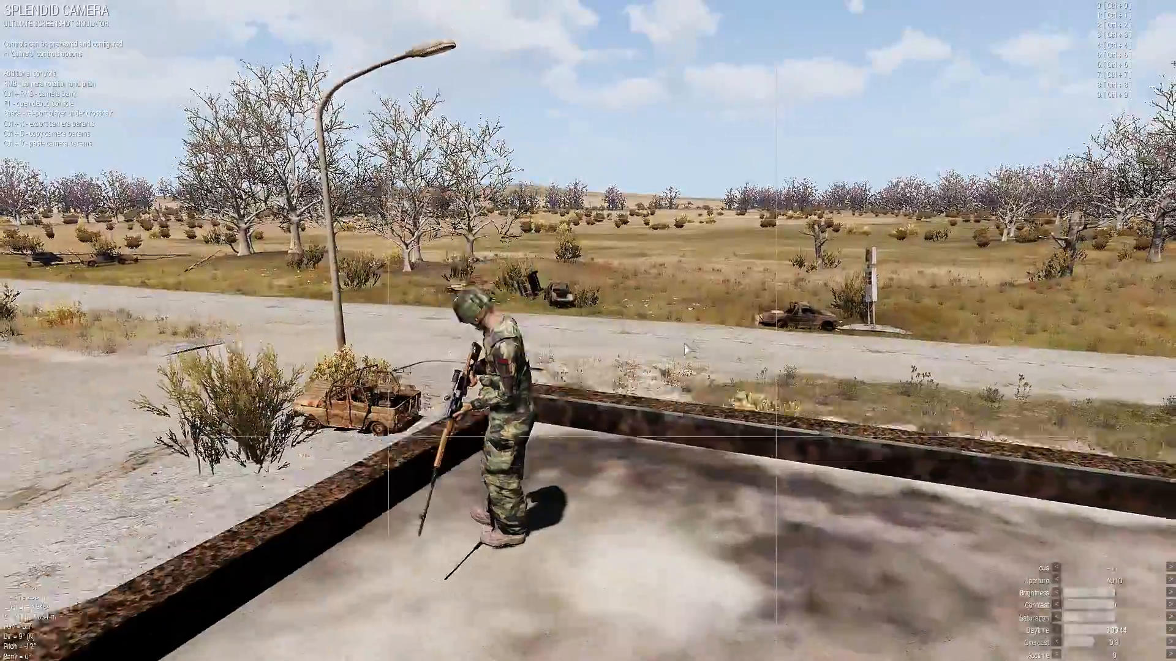
Fly the camera across the field to the BLUFOR squad and watch its advance up close.
key("w")
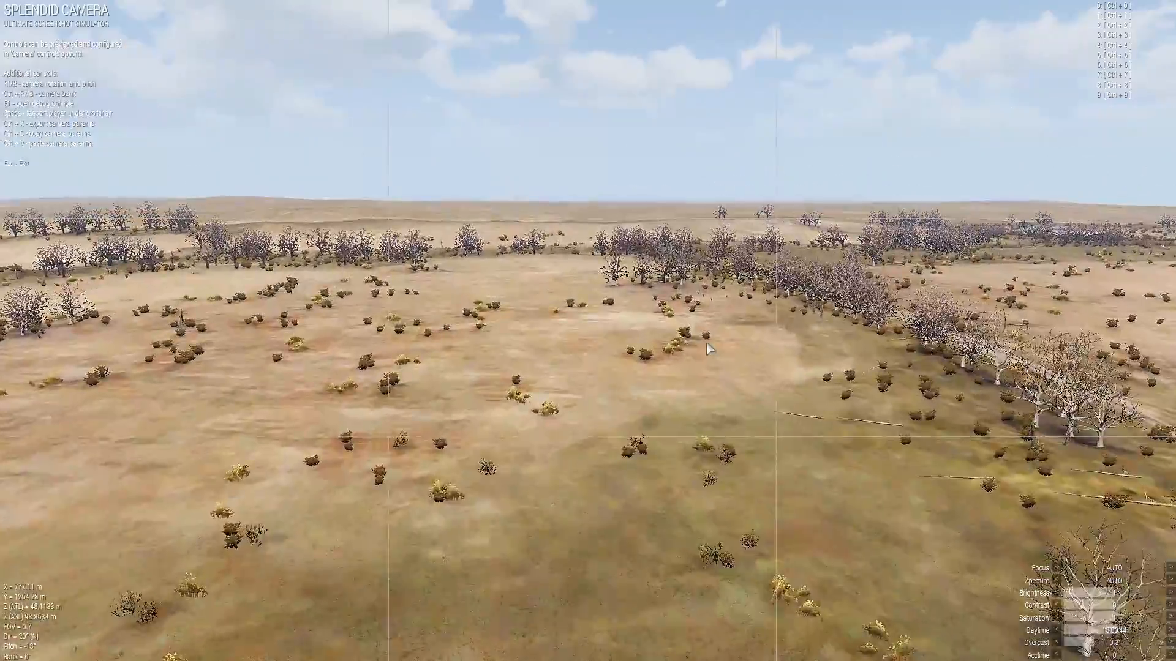
key("w")
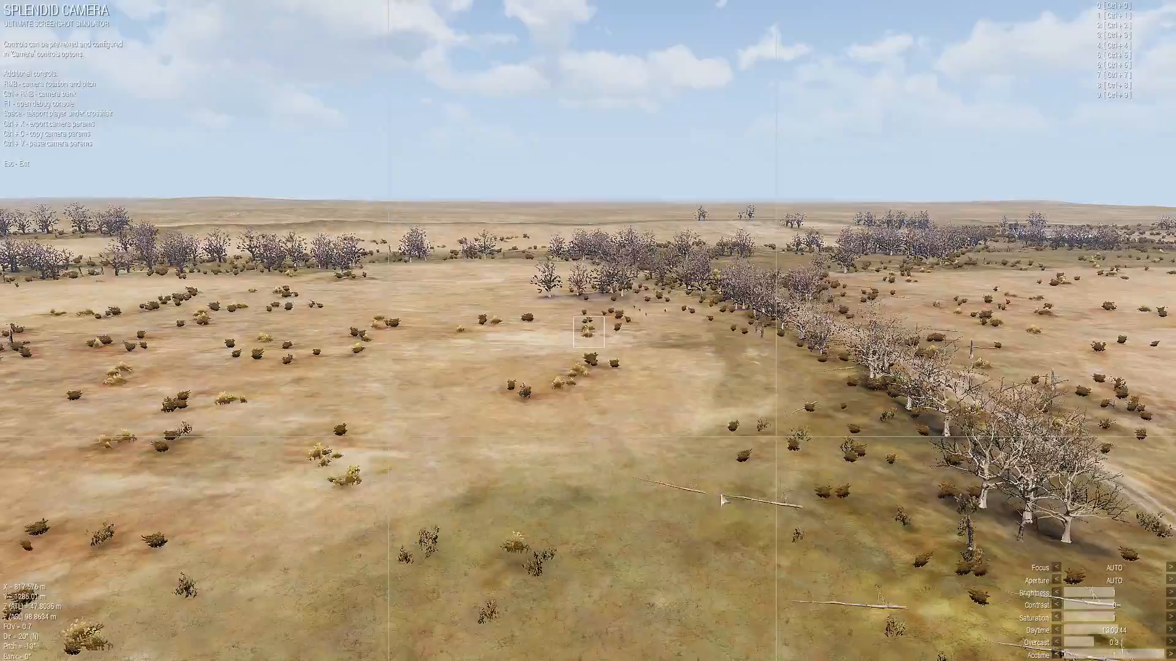
key("w")
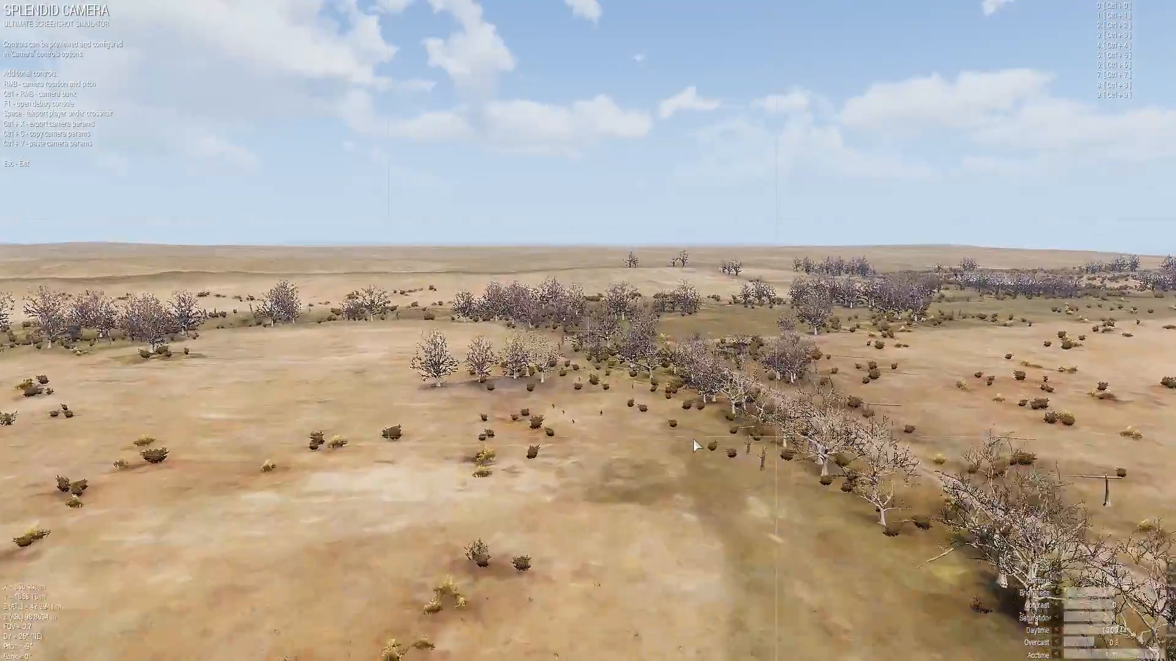
key("w")
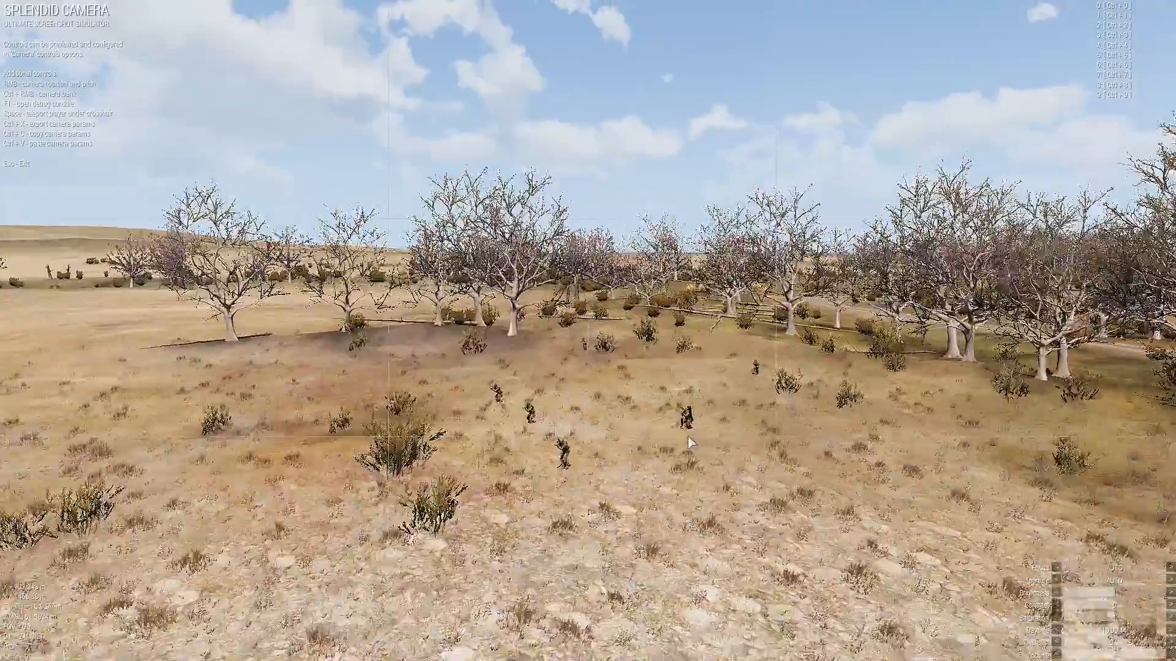
key("w")
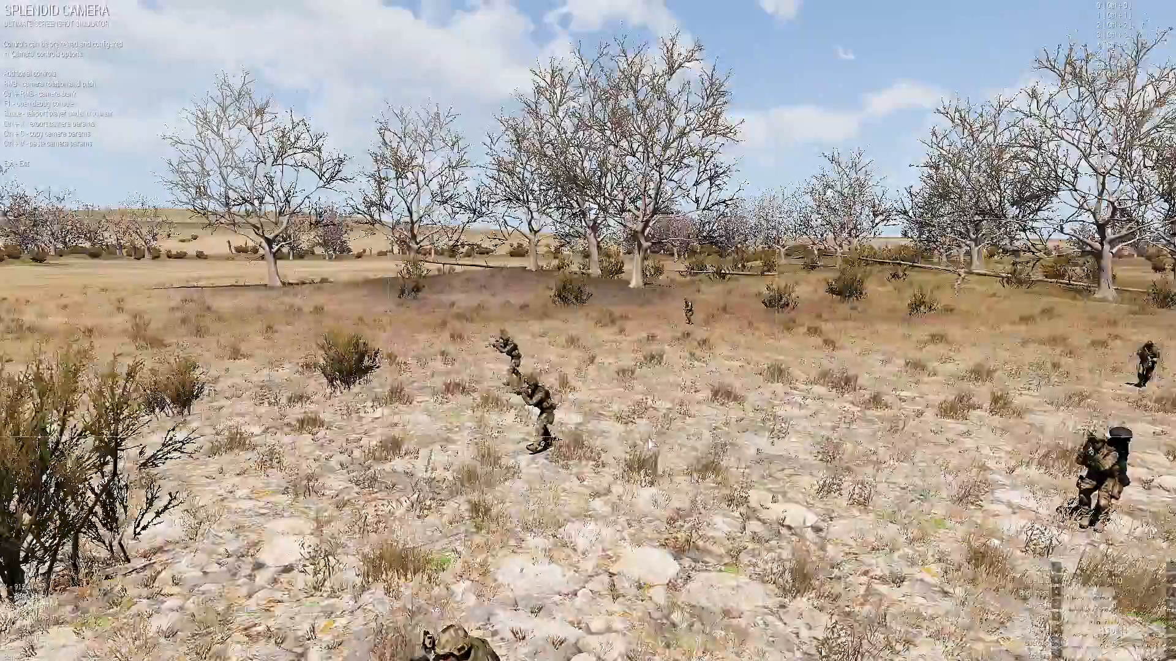
key("w")
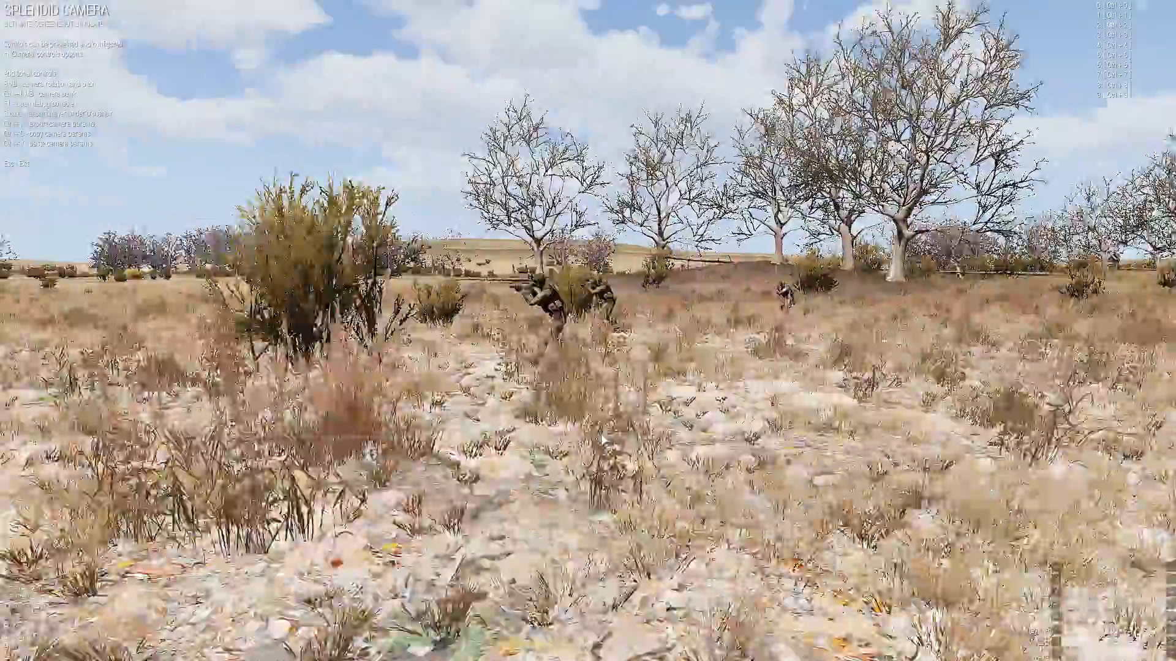
key("w")
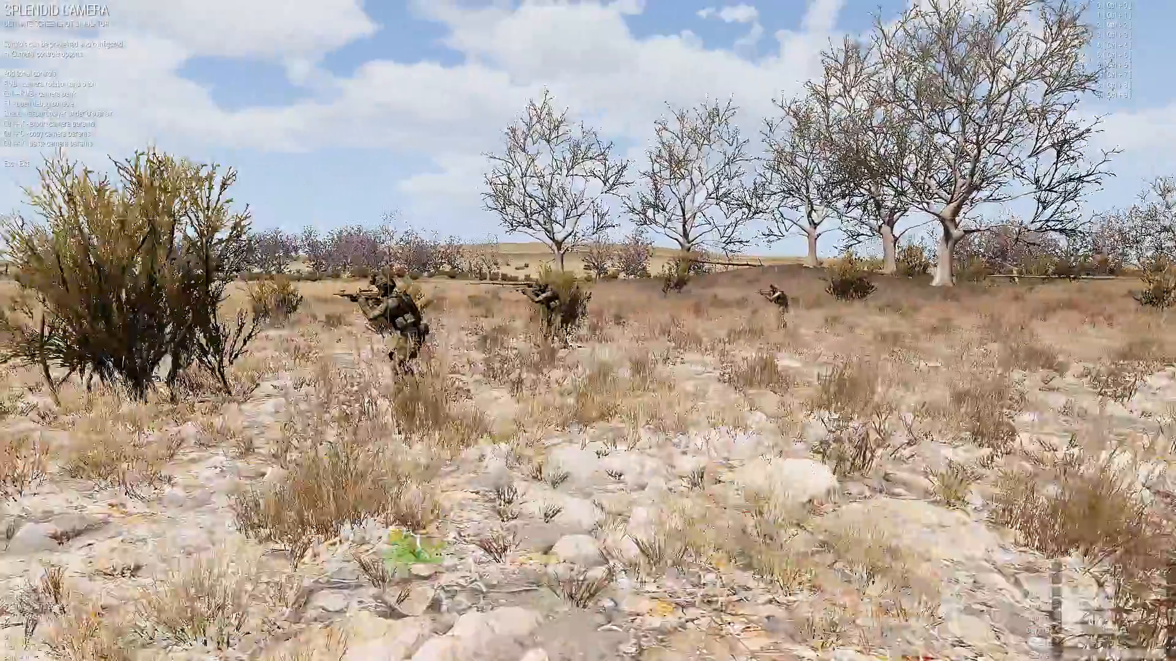
Return the camera to the compound and look out over the road toward the squad's approach.
key("w")
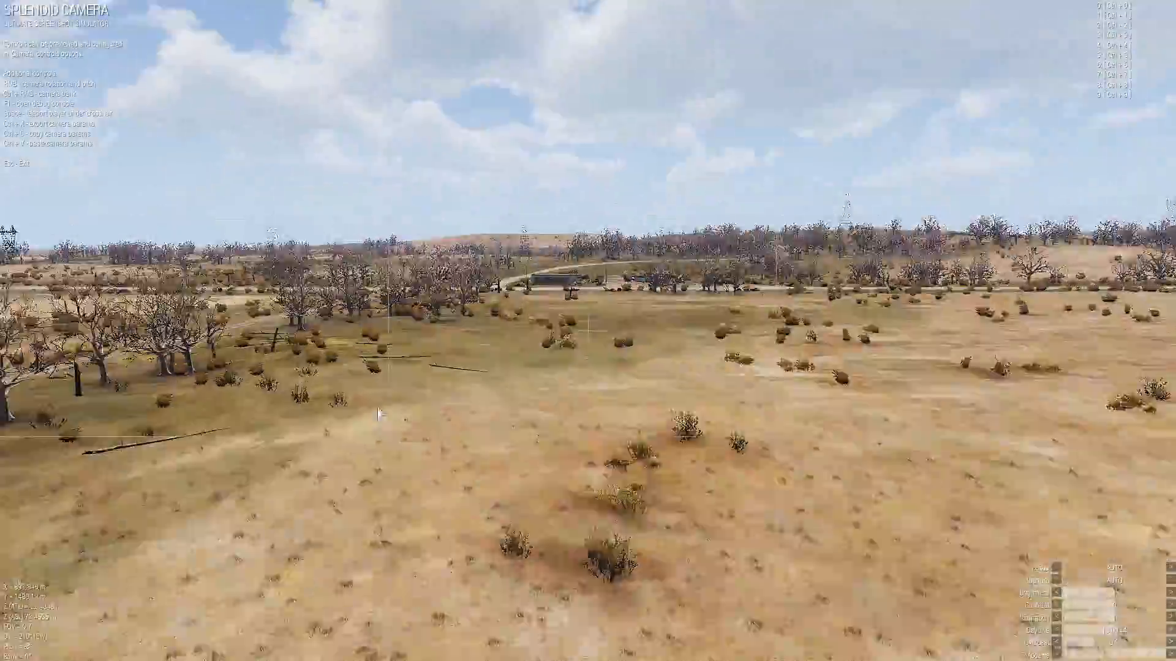
key("w")
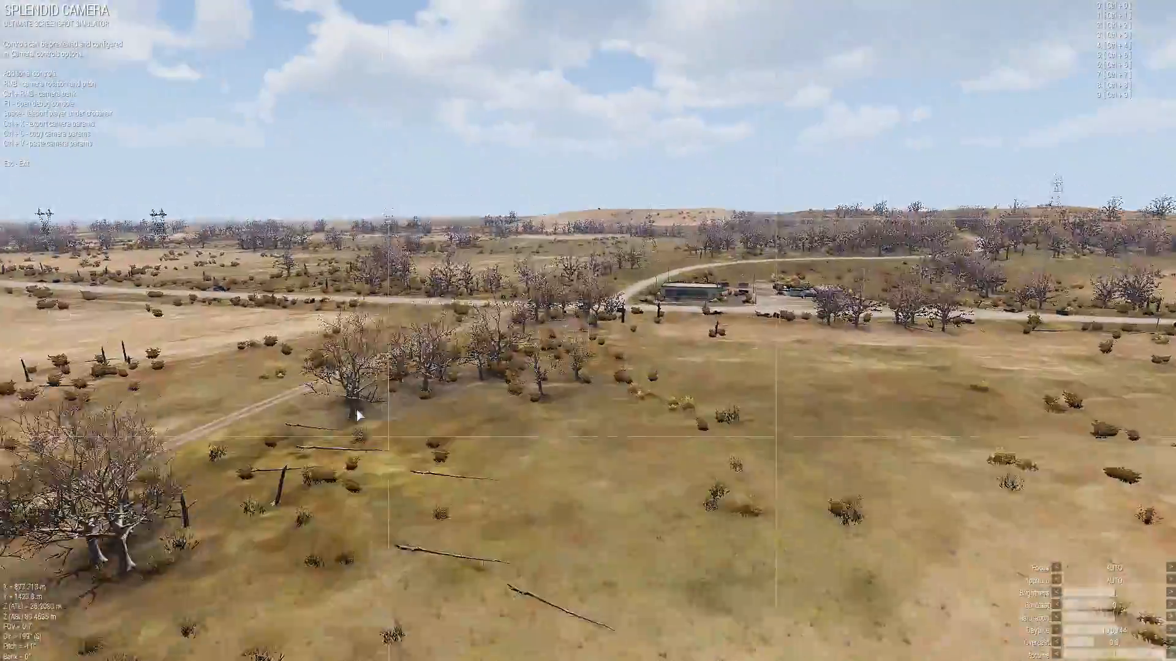
key("w")
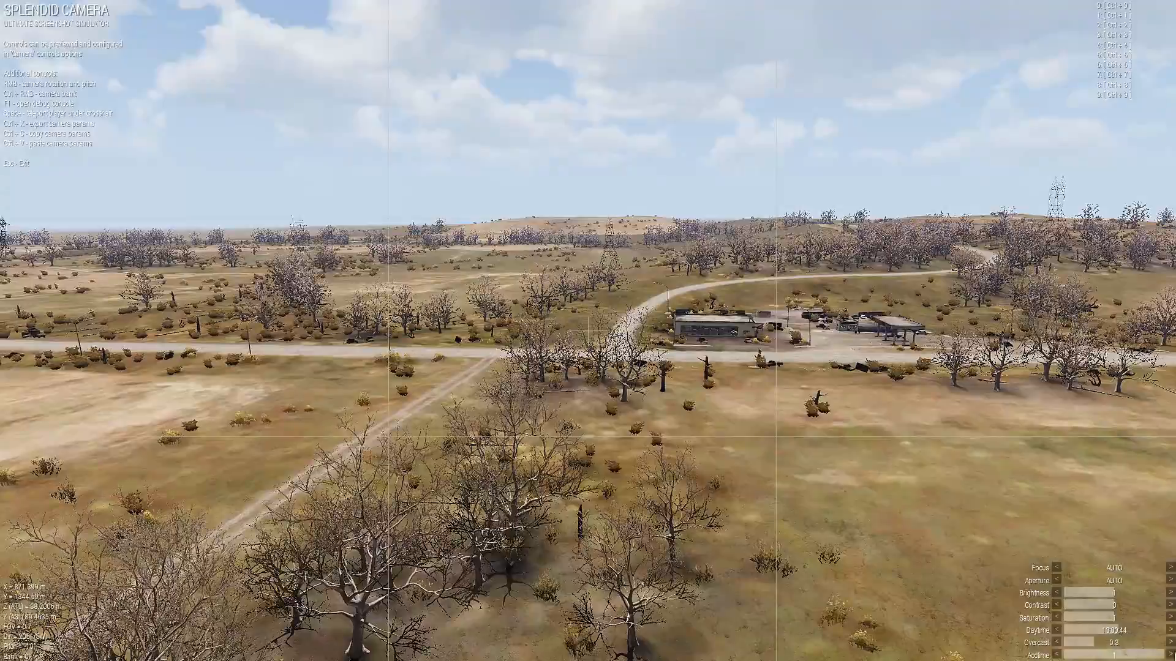
key("w")
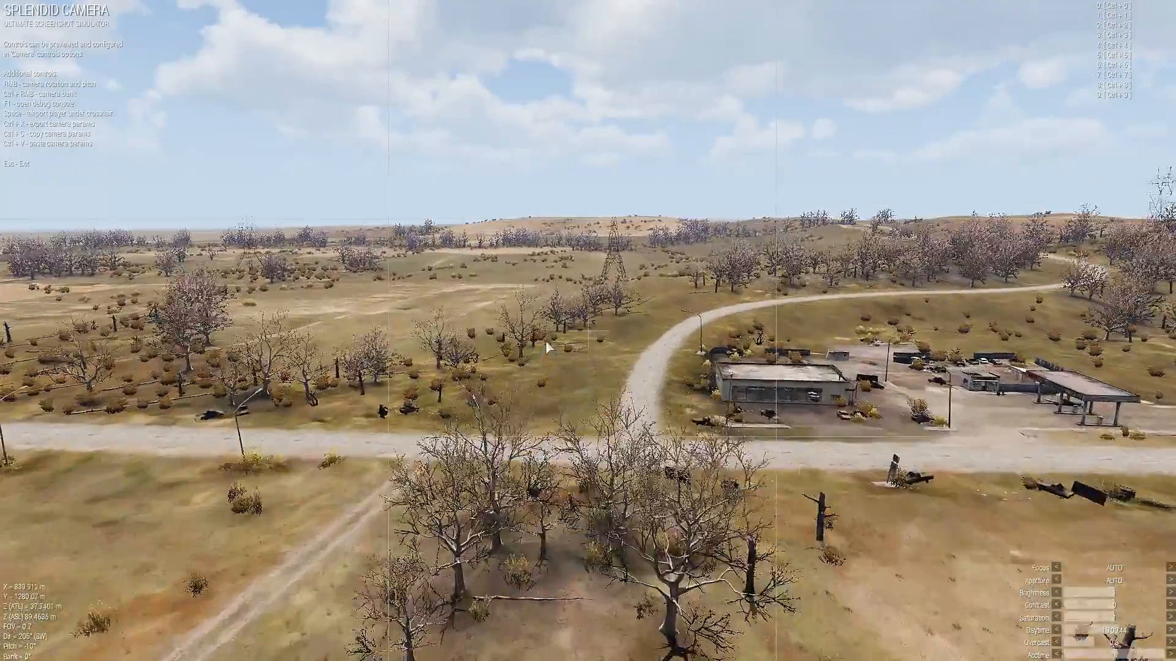
key("w")
right_click_drag(546, 341, 862, 348)
key("w")
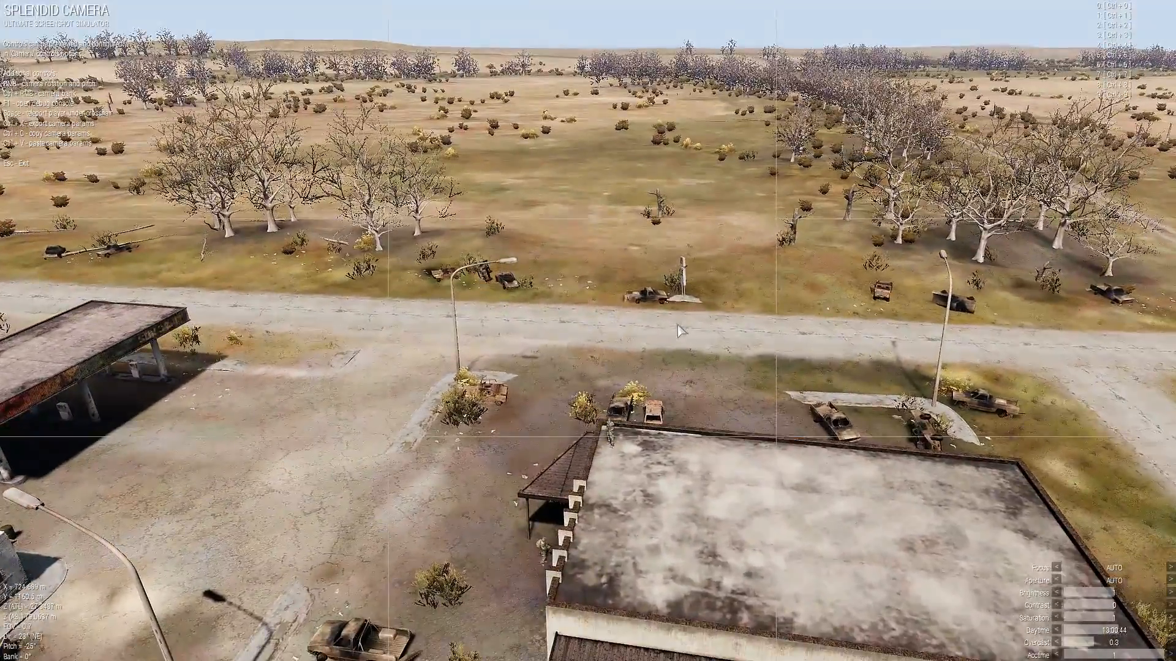
Exit the Splendid Camera and return to the player's view.
key("Escape")
left_click(538, 355)
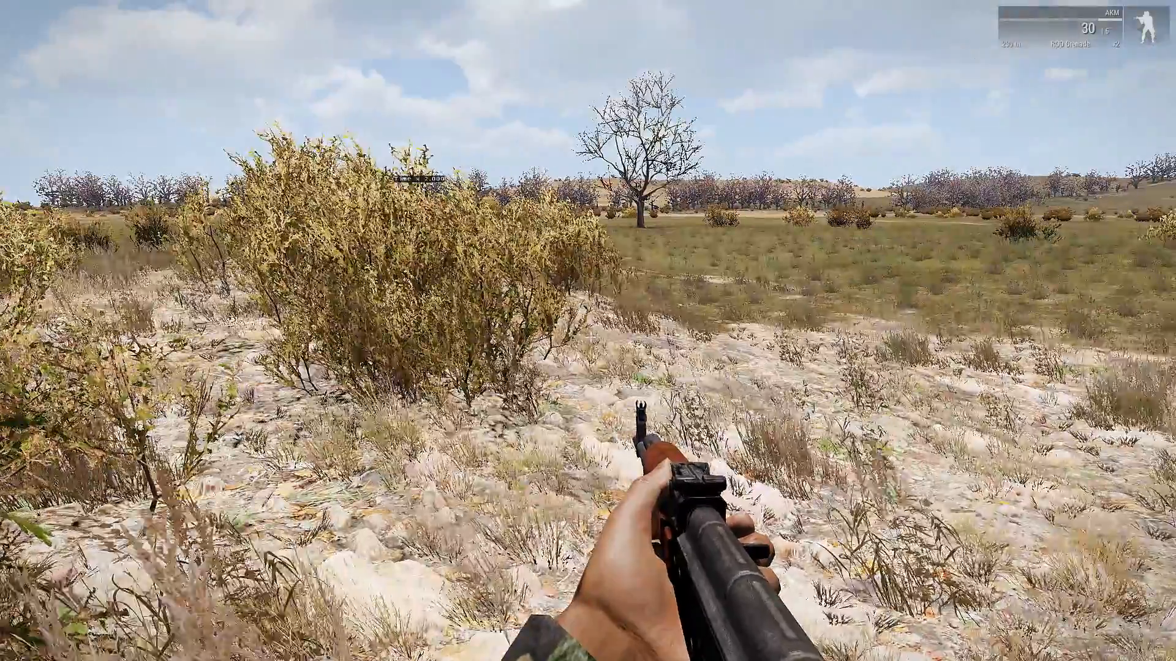
Pause the game, open the Splendid Camera and fly it across the field to the OPFOR compound.
key("Escape")
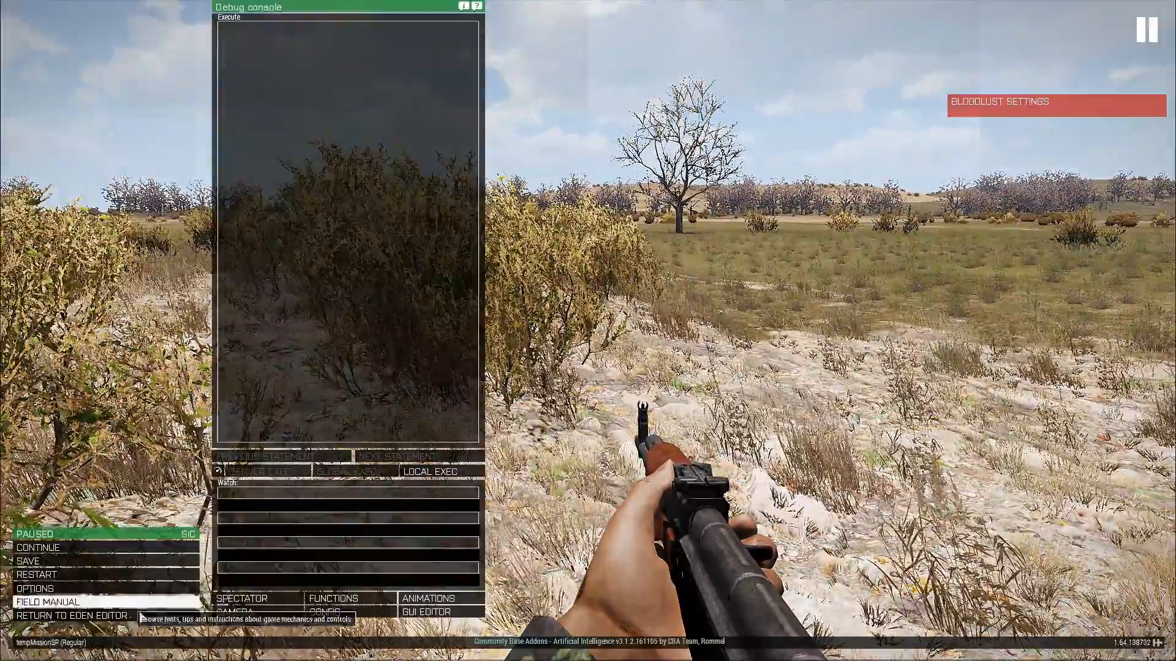
left_click(258, 612)
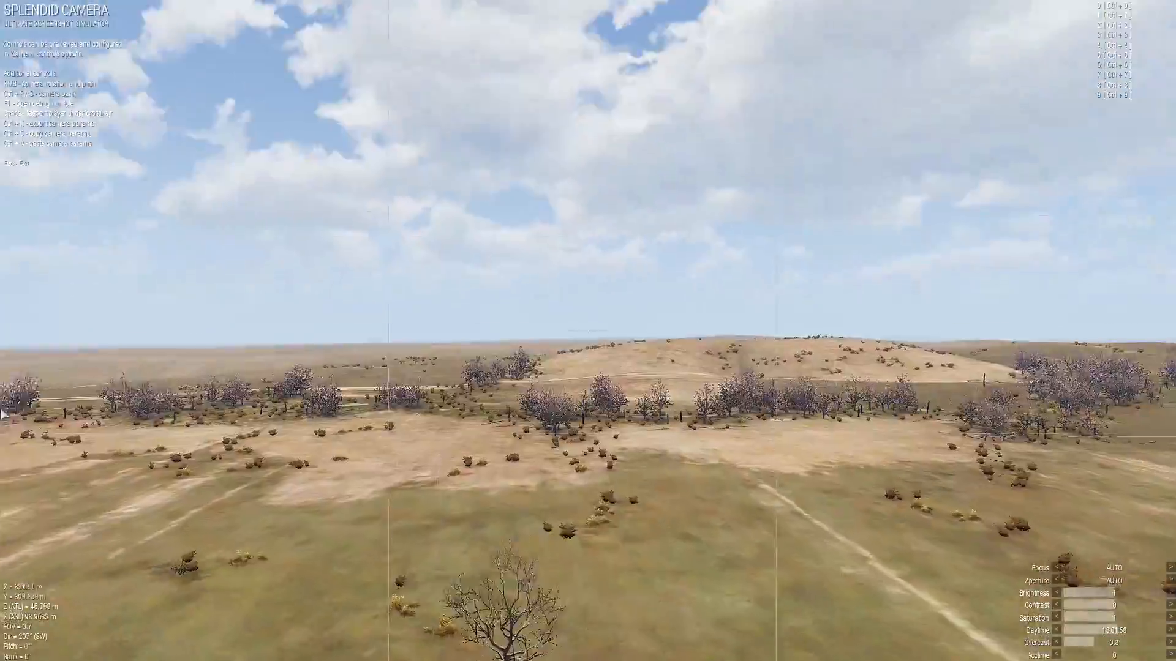
right_click_drag(3, 415, 412, 367)
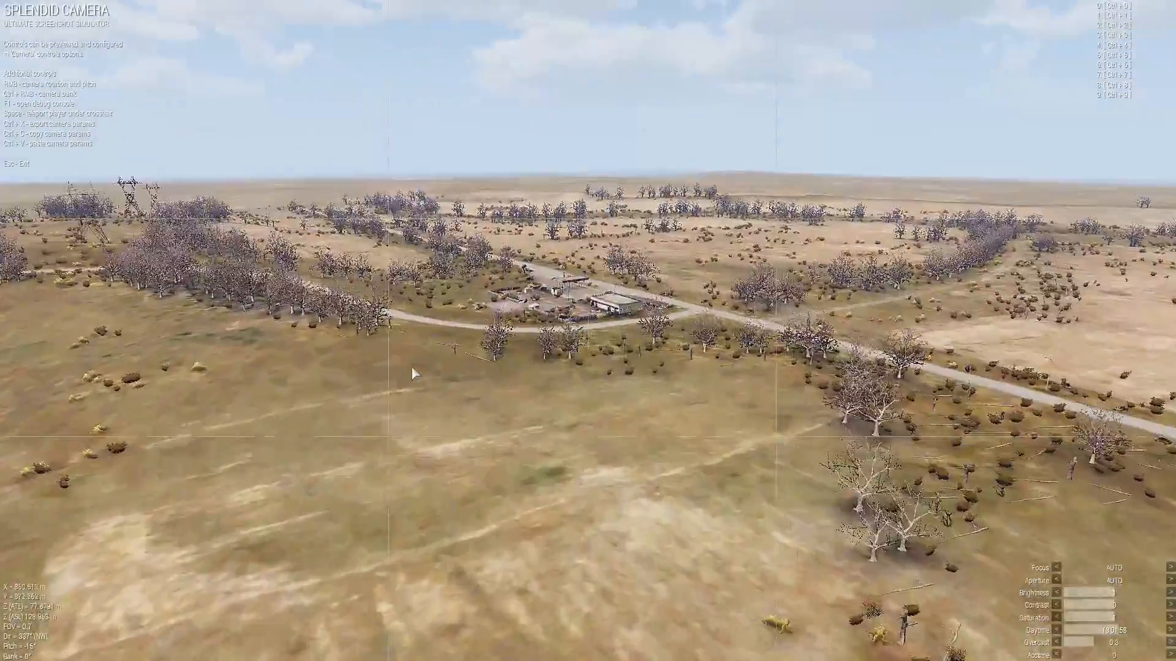
key("w")
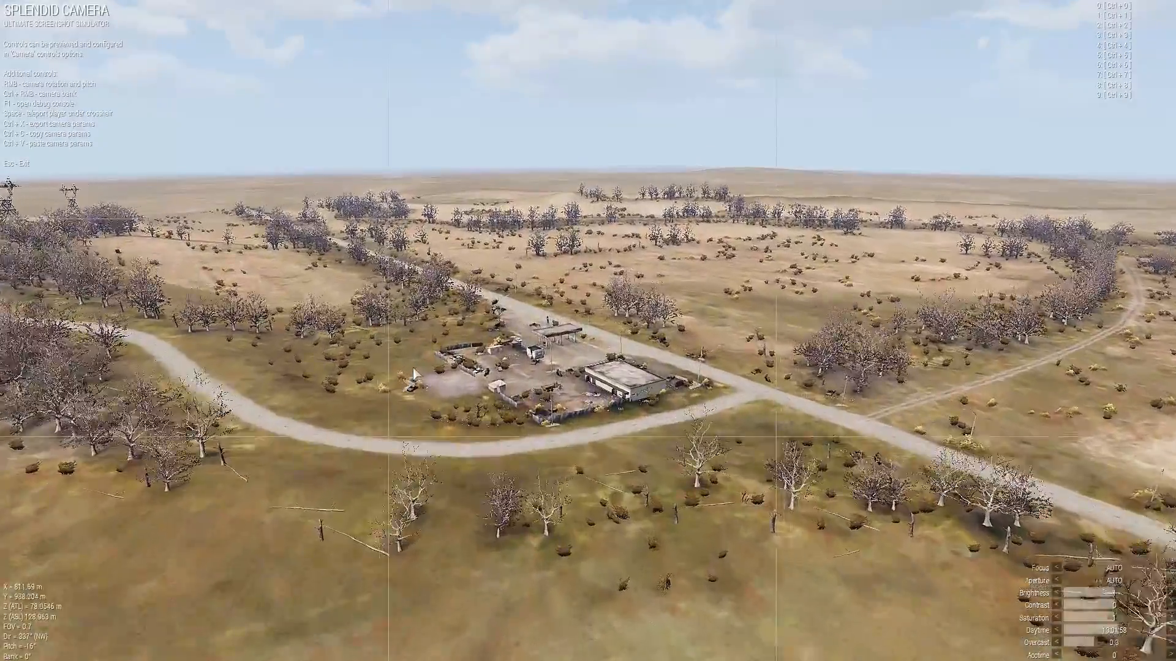
key("w")
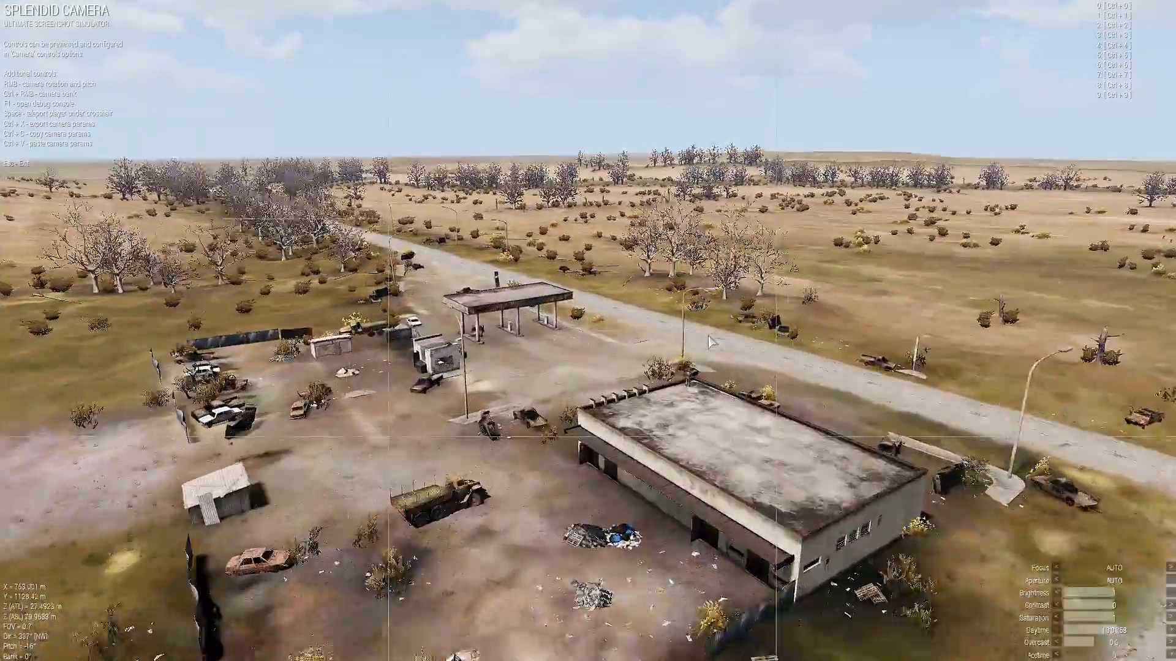
Fly the camera down to the large building, hide the camera overlay and inspect the soldier inside the doorway.
key("w")
right_click_drag(708, 341, 762, 329)
key("q")
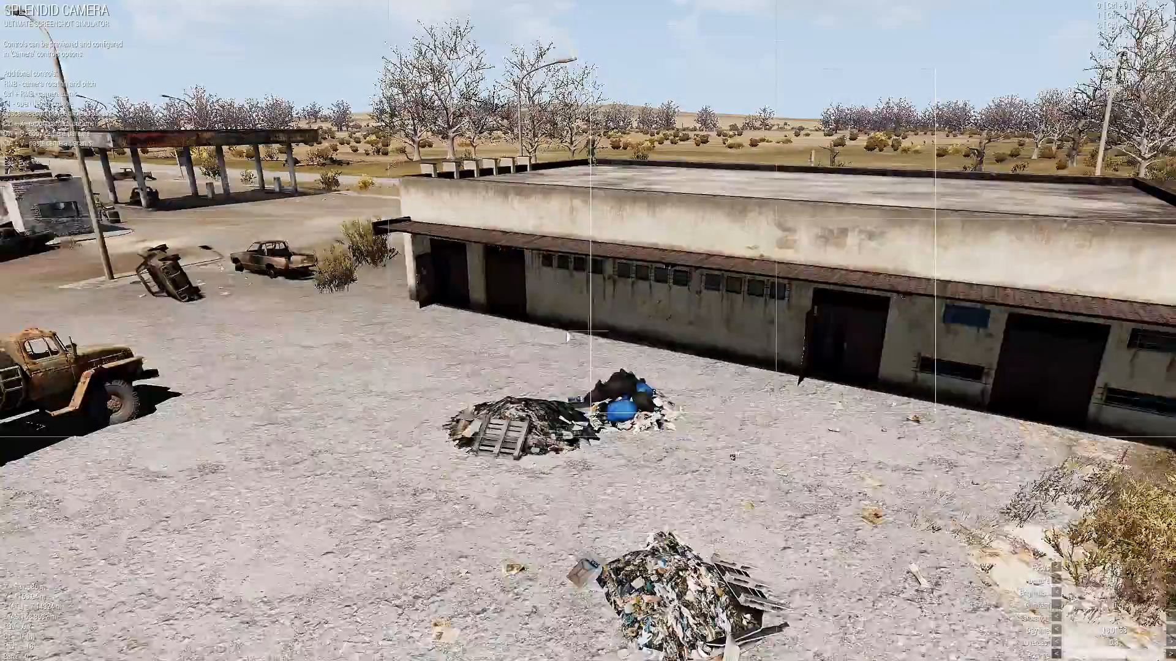
key("w")
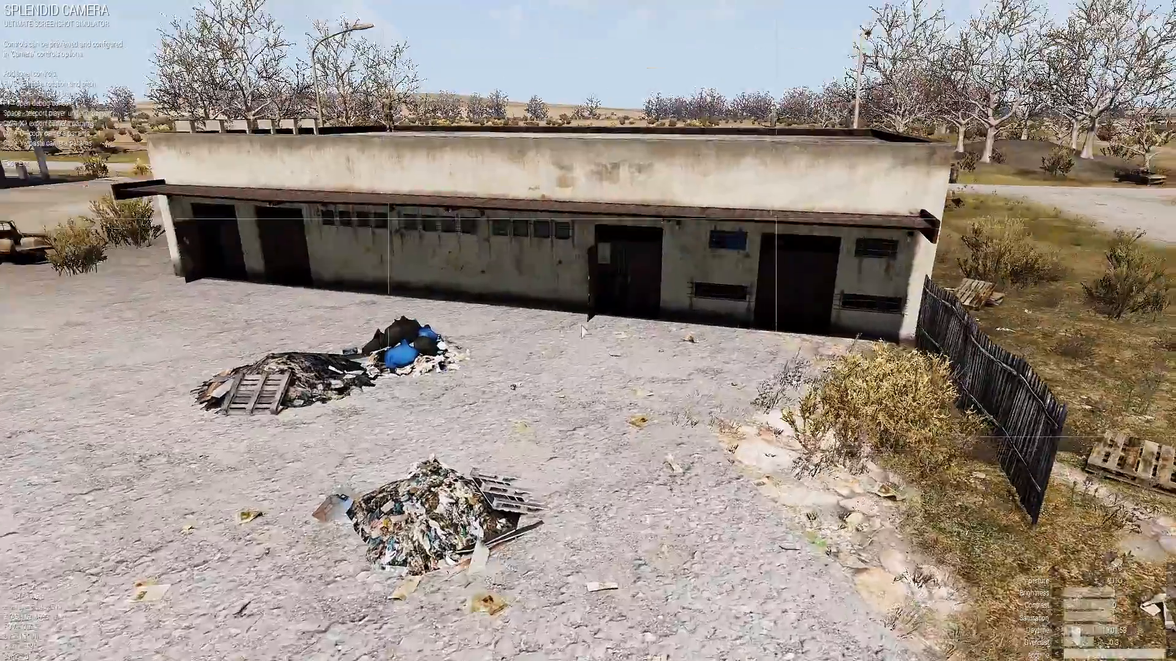
right_click_drag(590, 331, 583, 305)
key("w")
key("w")
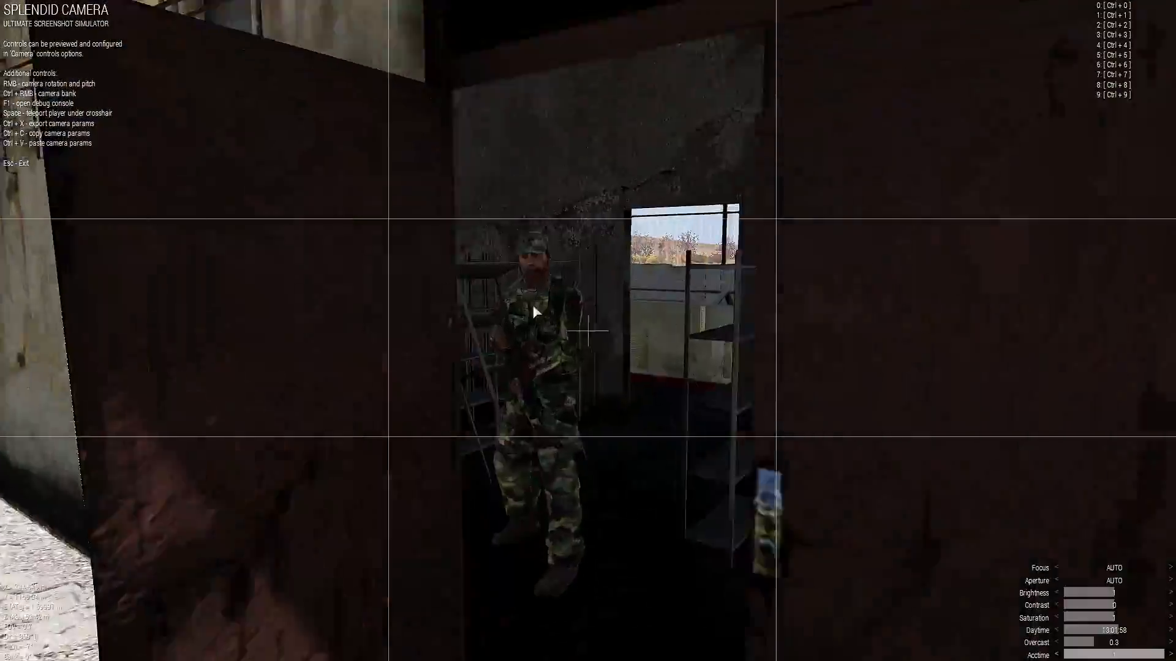
key("s")
key("BackSpace")
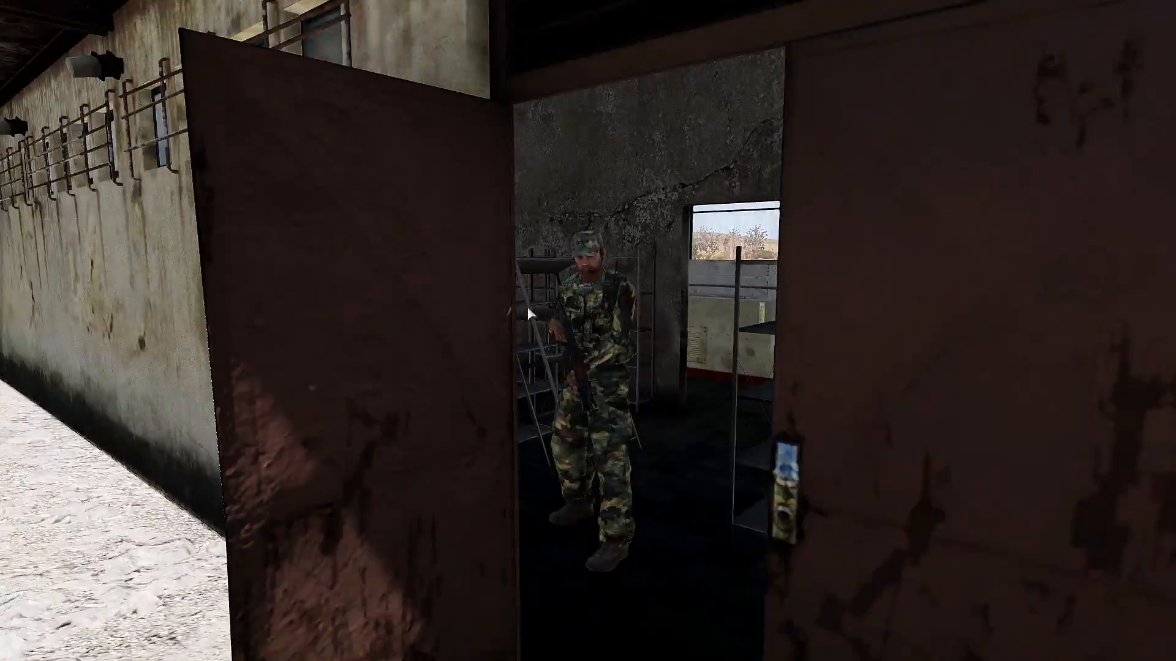
key("w")
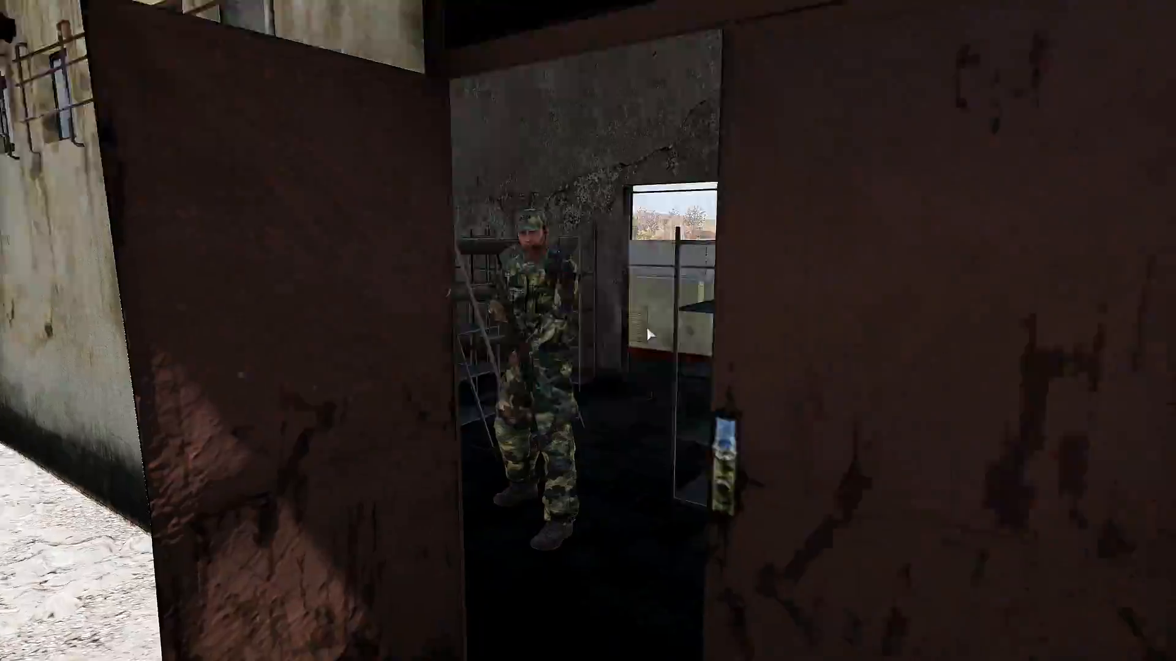
Fly the camera out over the road and field, then turn it back toward the compound.
key("w")
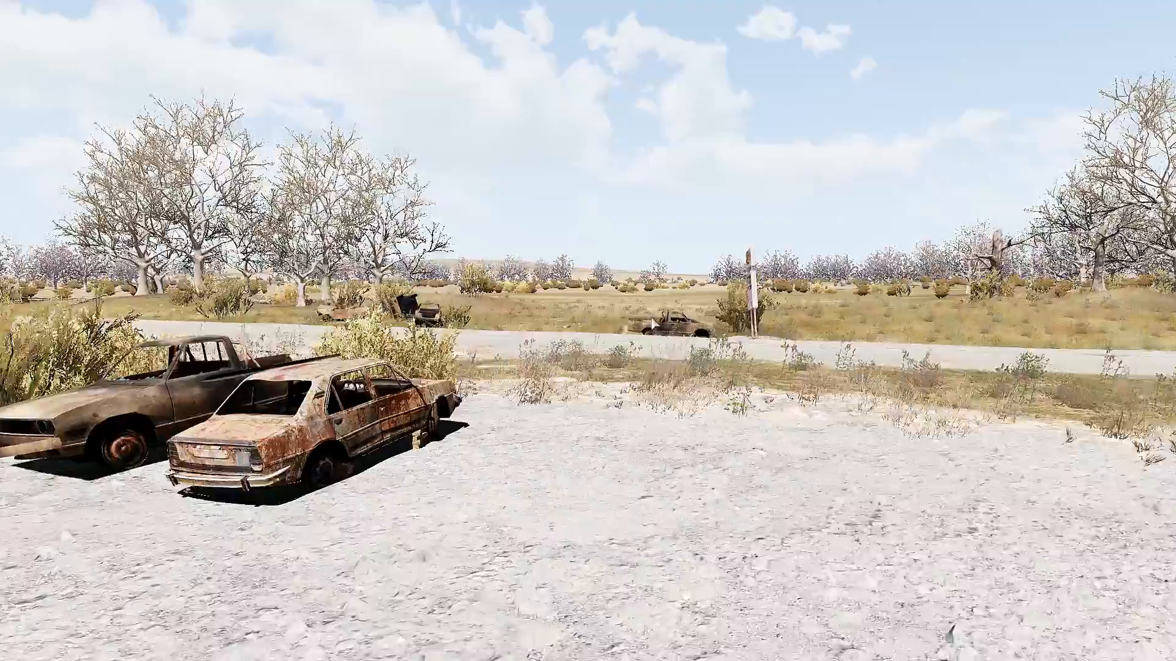
key("w")
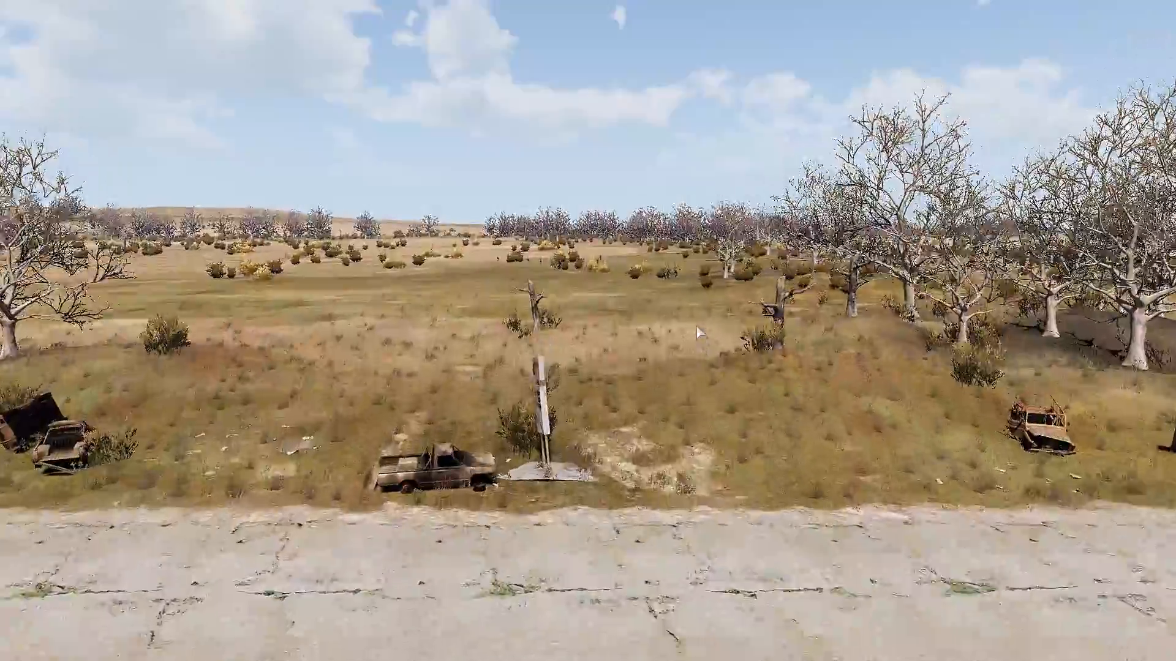
key("w")
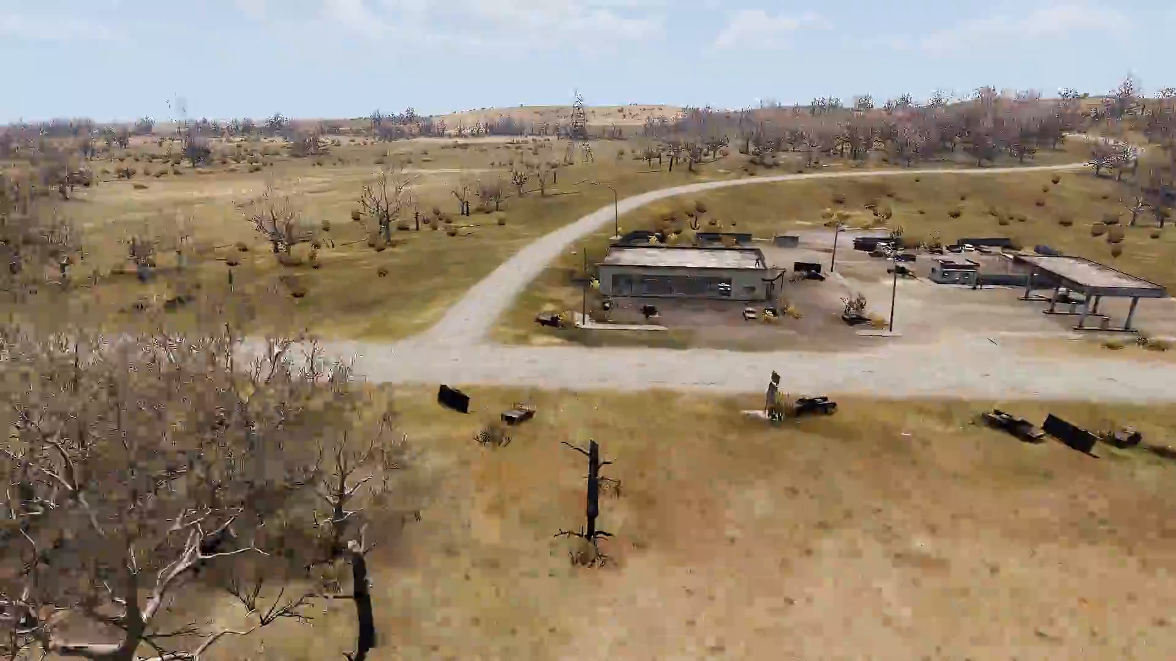
key("w")
Circle the compound to inspect the soldiers on the large building's roof and beside the wrecked vehicles.
key("w")
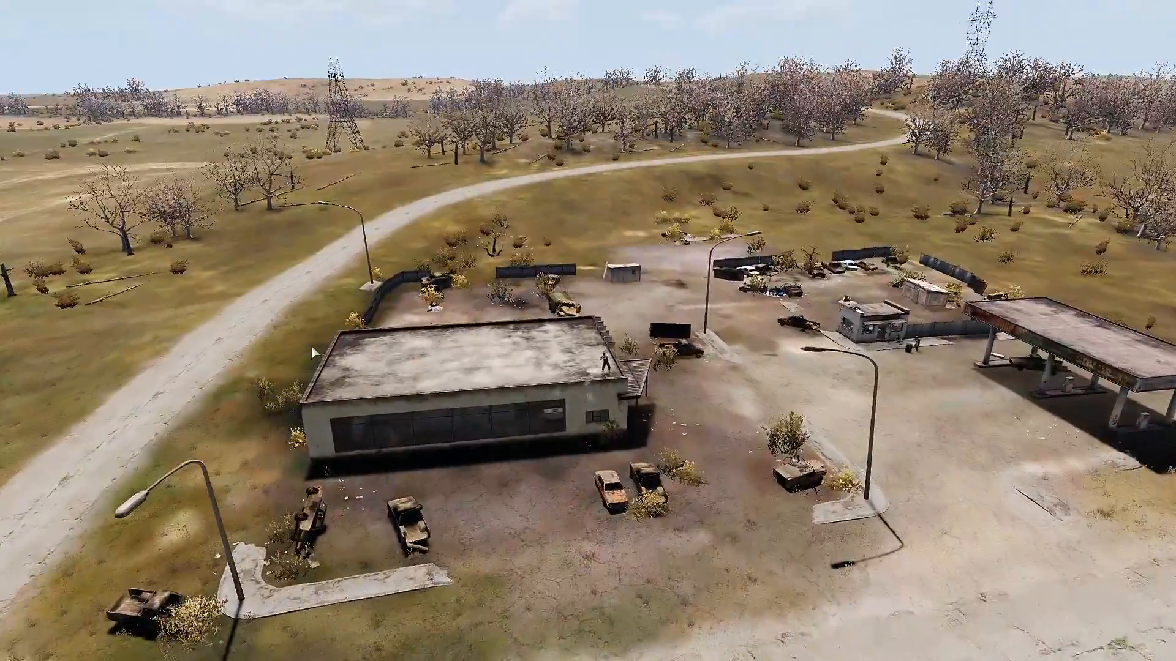
key("w")
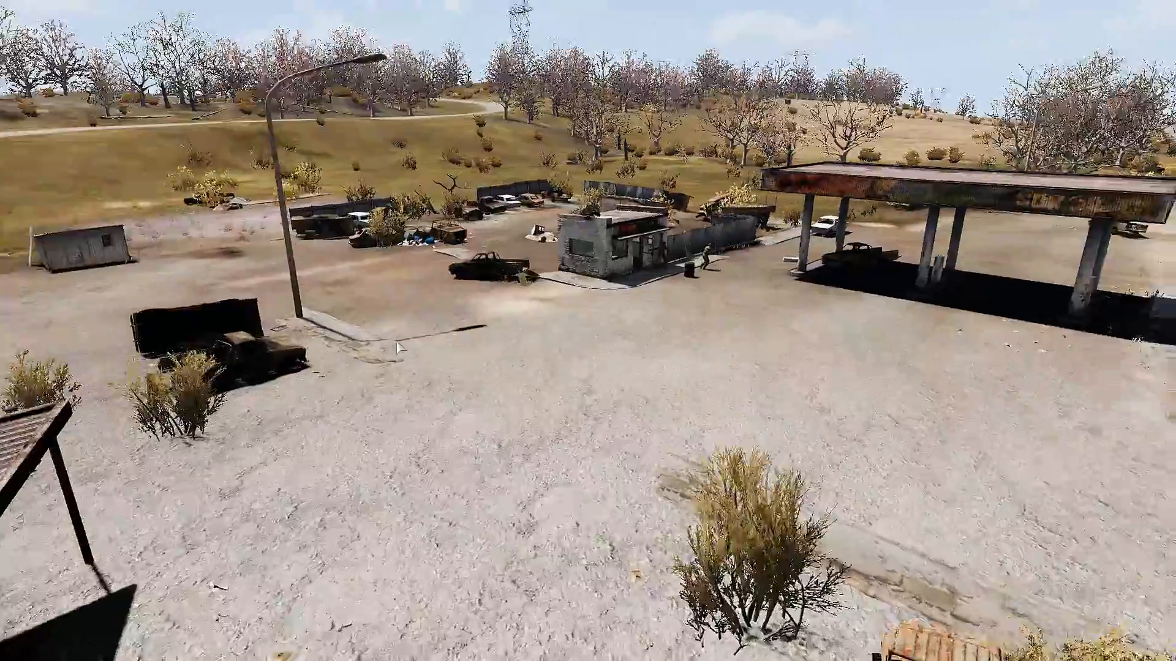
key("w")
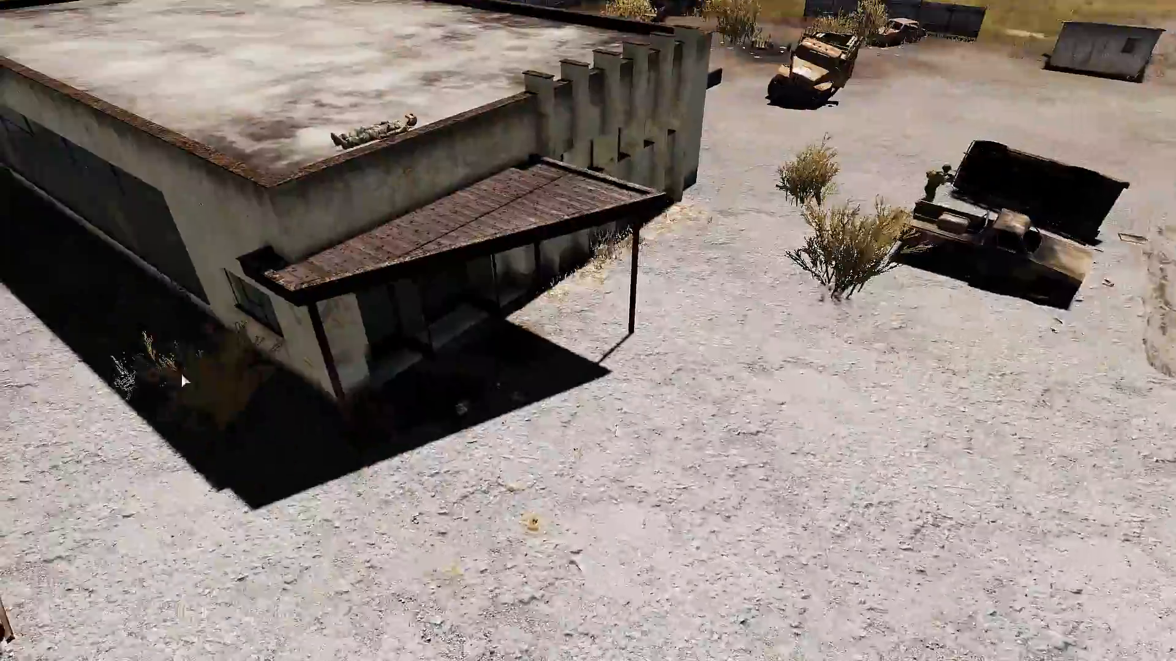
key("w")
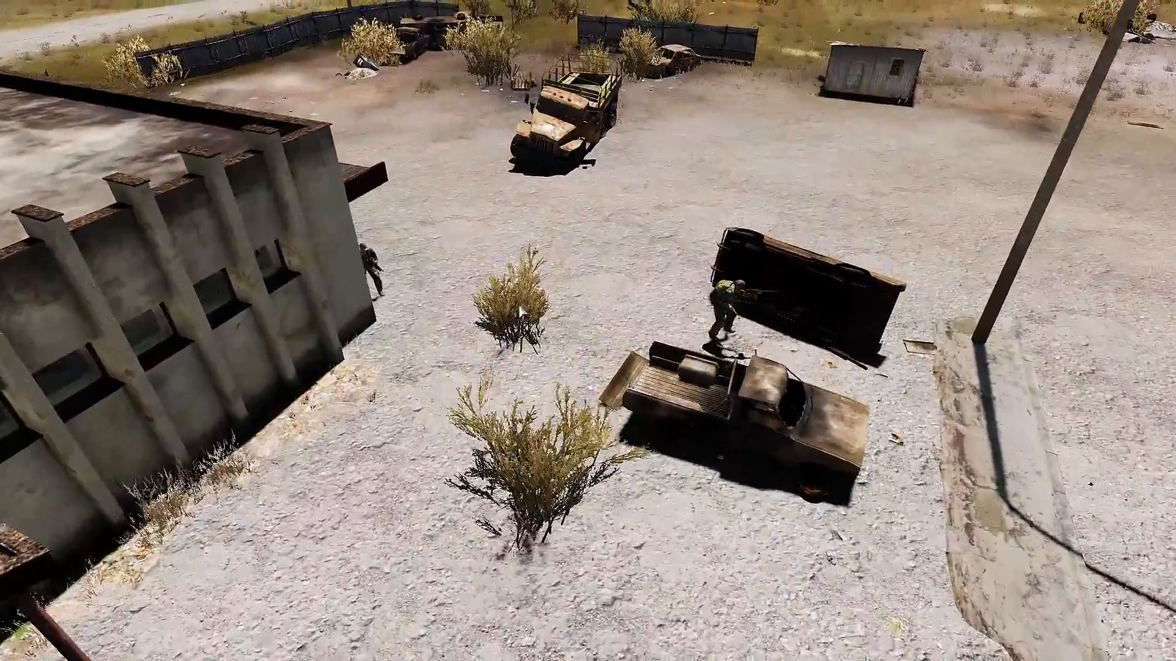
Fly the camera over the field to the BLUFOR squad and examine its soldiers near the bushes.
key("w")
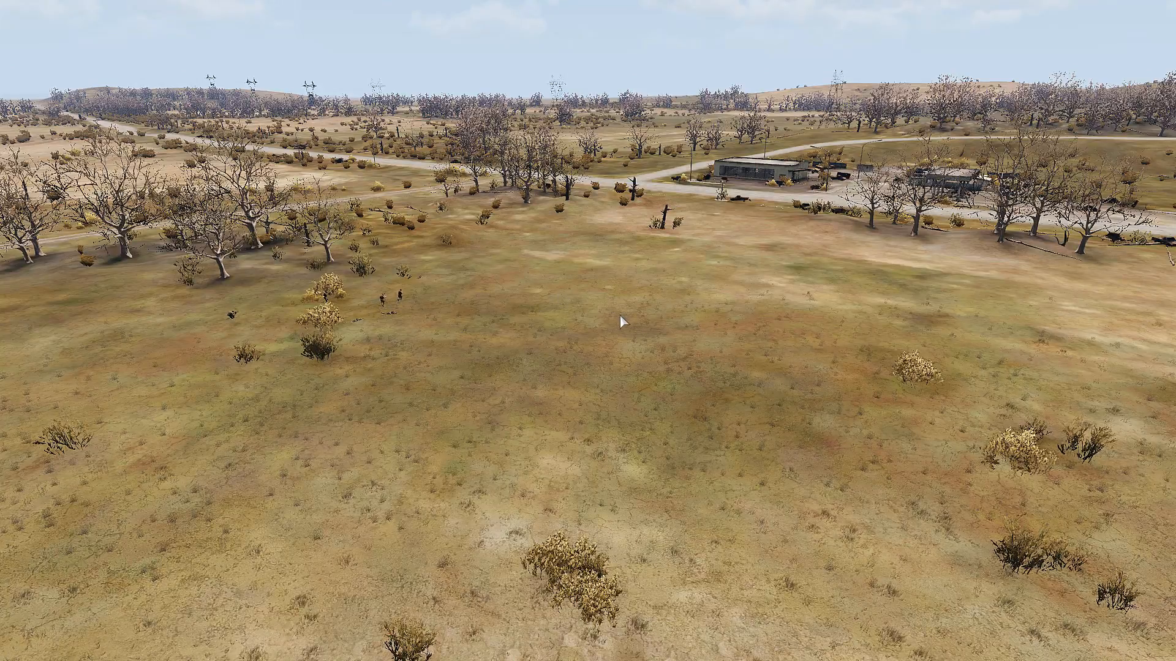
key("w")
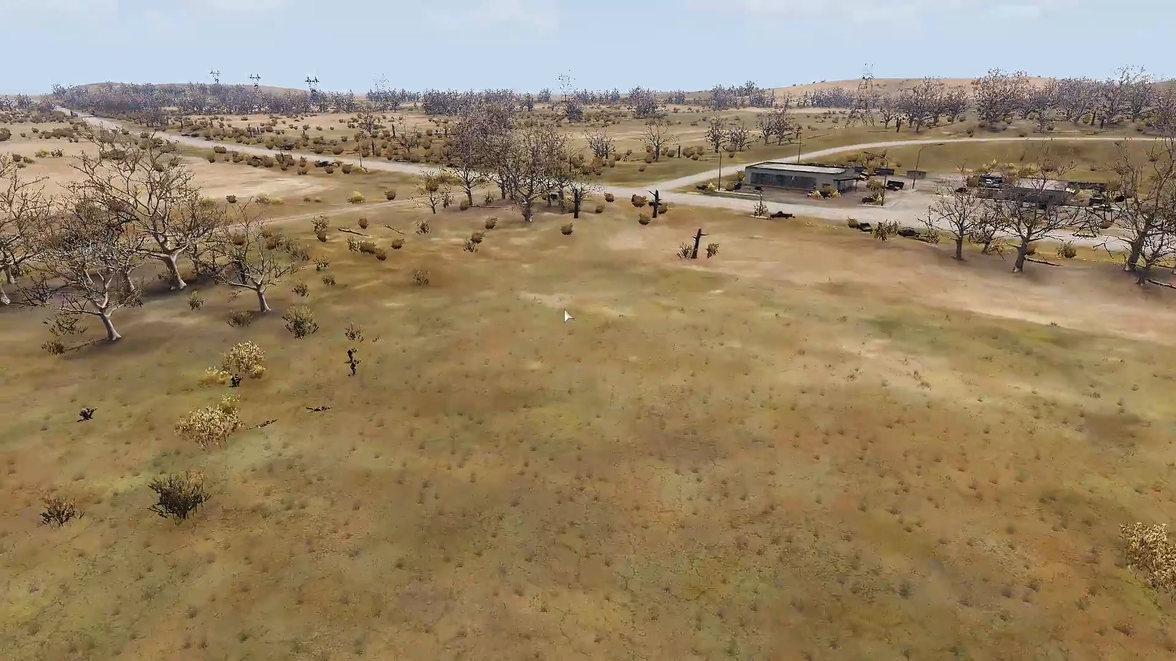
key("a")
key("w")
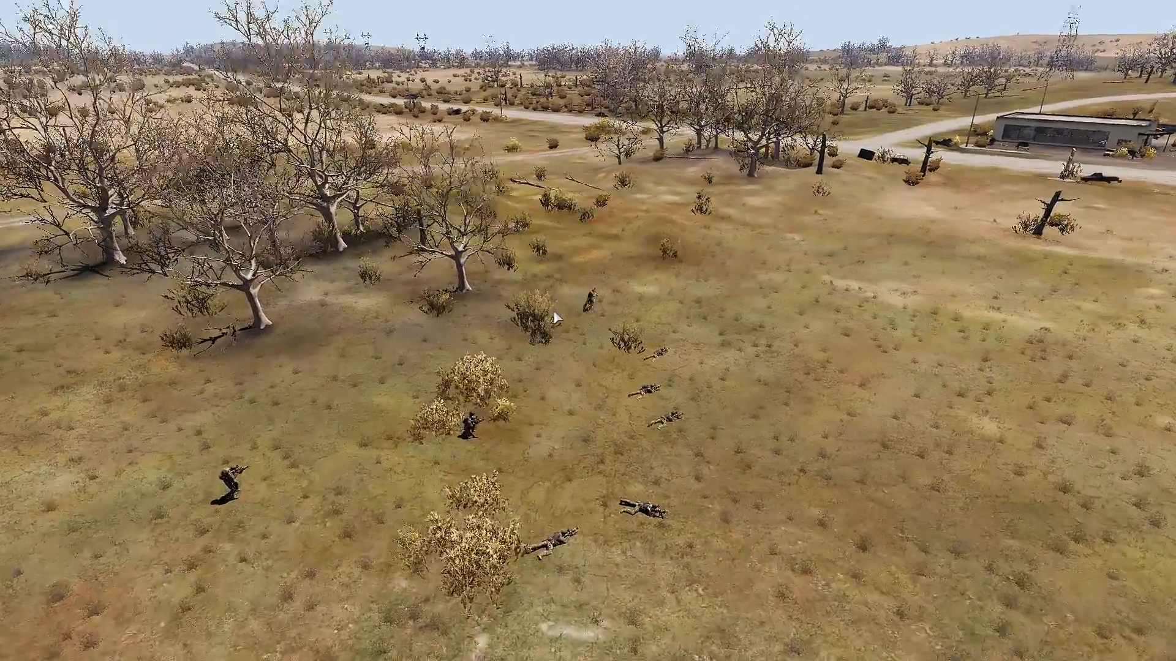
key("d")
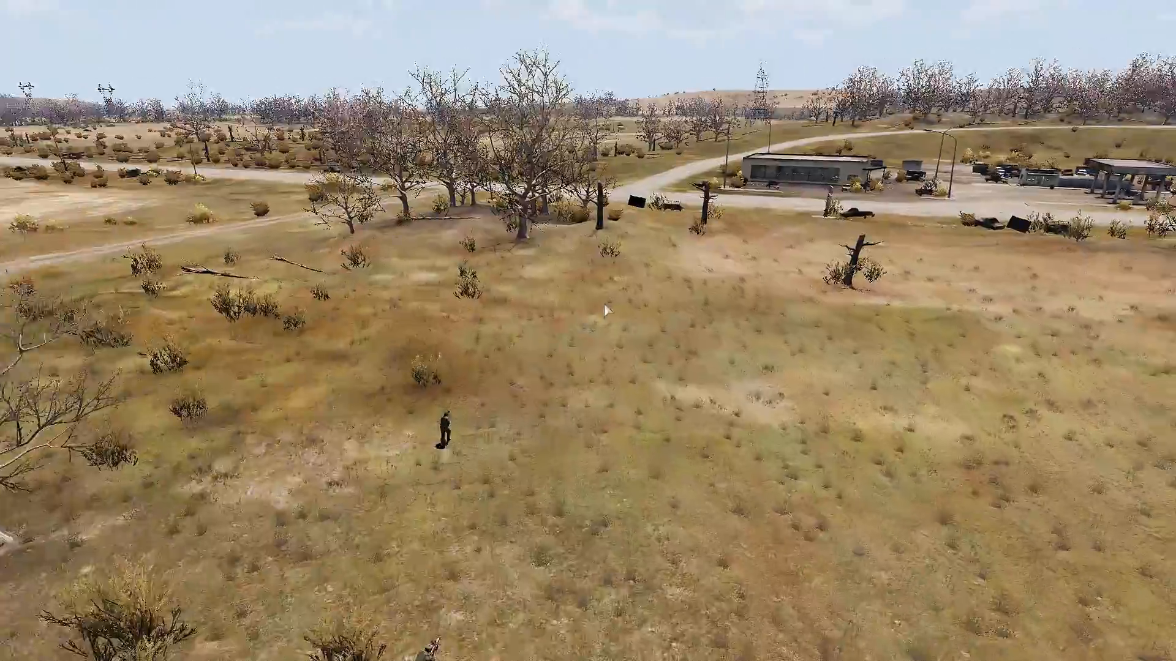
Return the camera to the compound and inspect the soldiers in the yard and inside the small kiosk.
key("w")
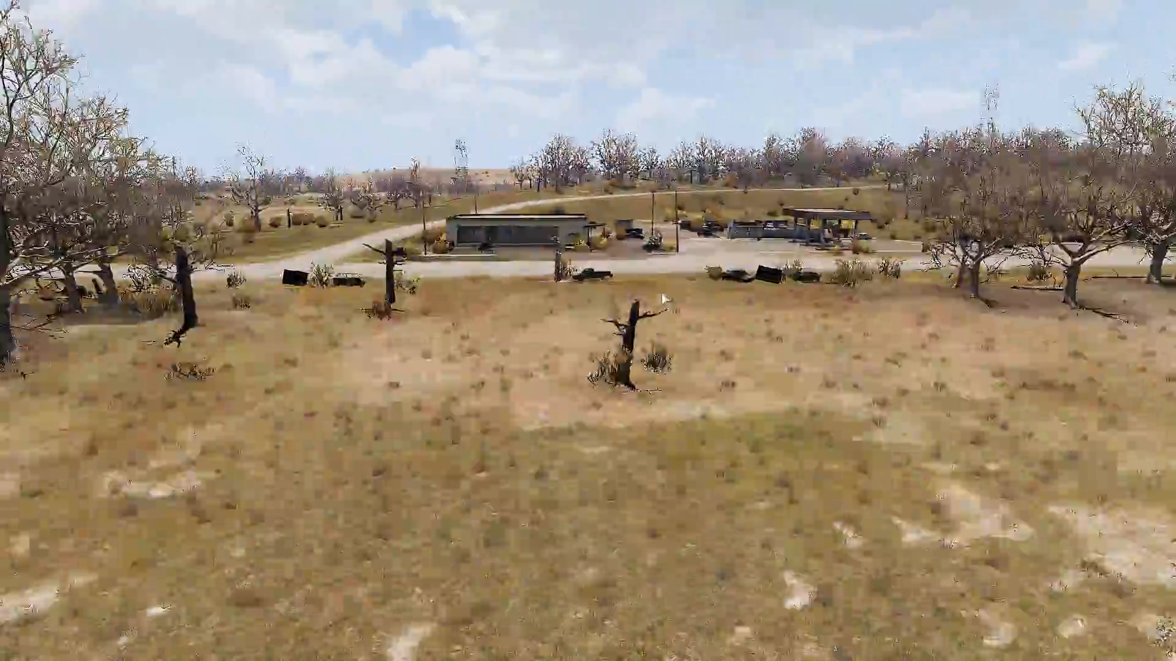
key("w")
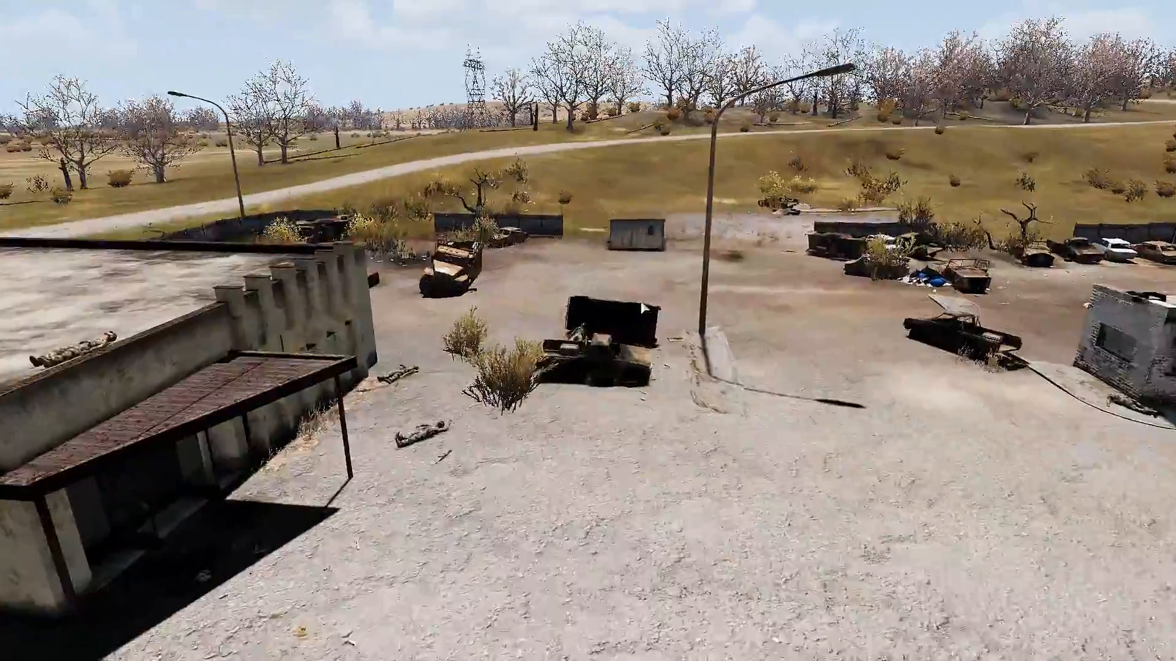
right_click_drag(643, 308, 733, 321)
key("w")
key("w")
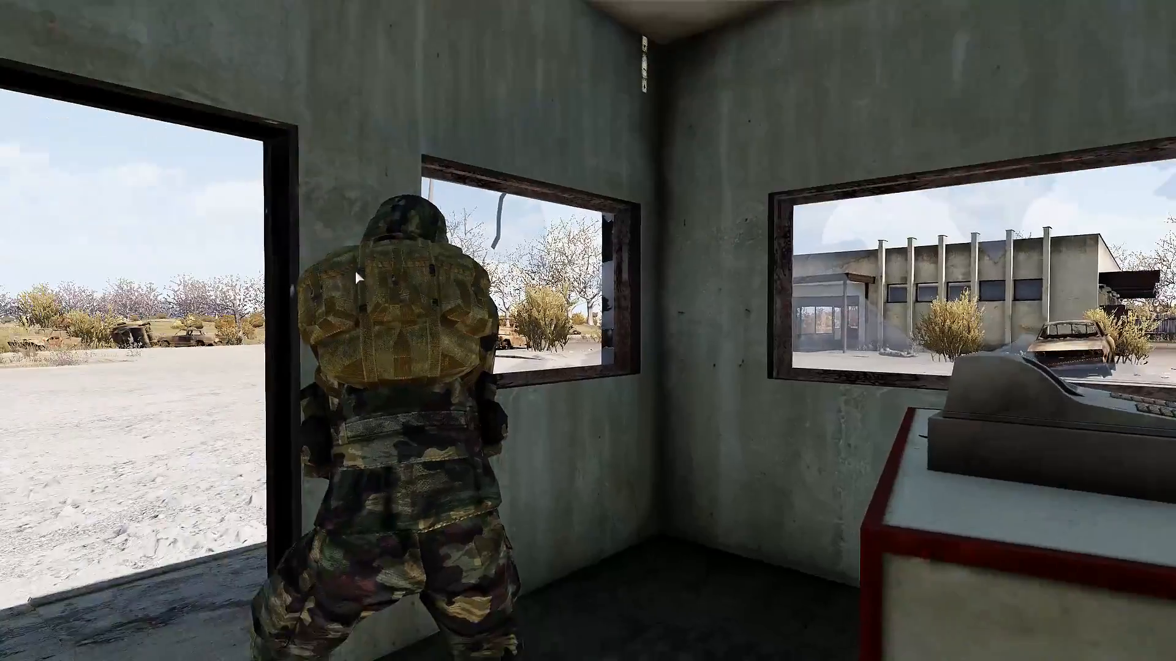
Fly the camera from the kiosk back to the field and observe the lone soldier there up close.
right_click_drag(355, 270, 689, 346)
key("w")
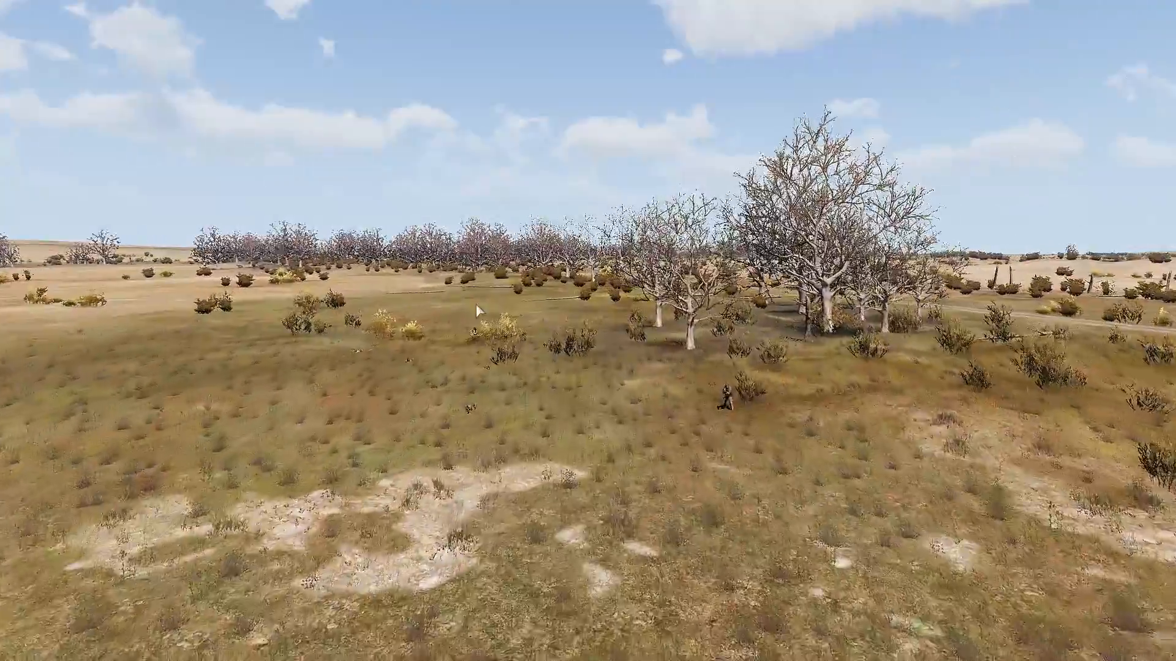
right_click_drag(476, 305, 684, 343)
key("w")
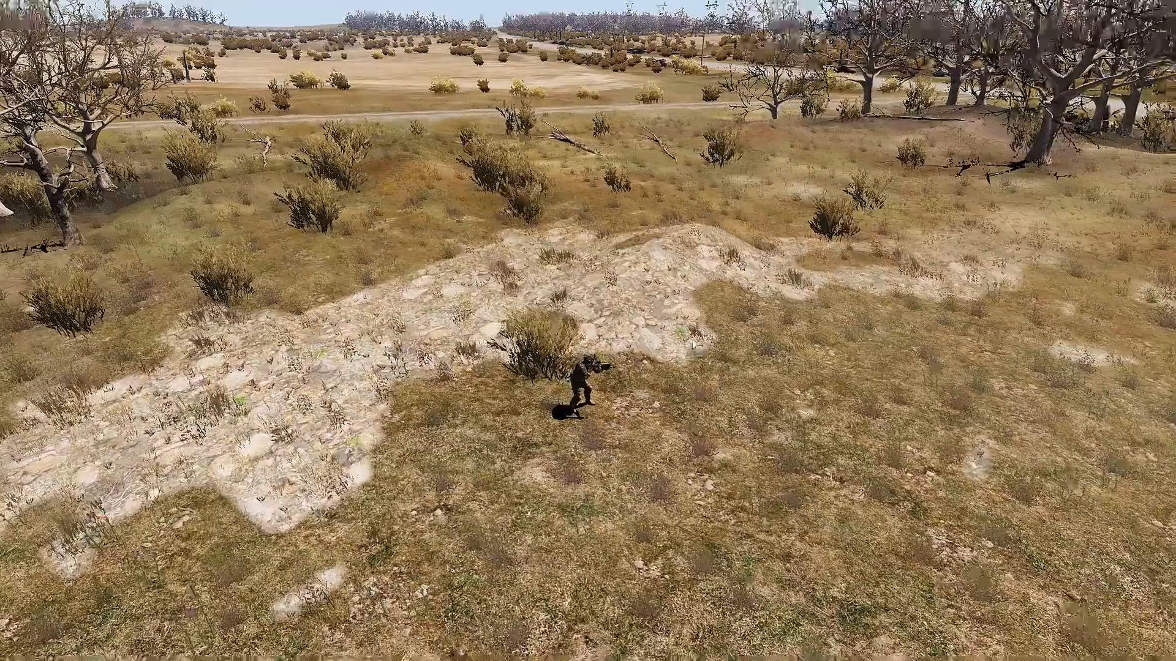